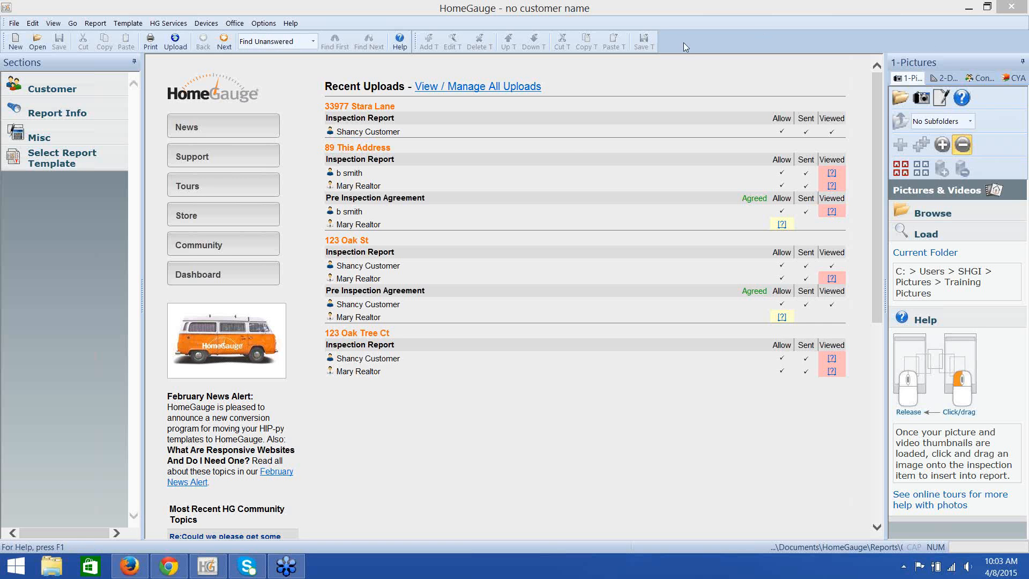
Open the Residential report template "Residential-By-System (single summary-most popular).ht5".
click(75, 164)
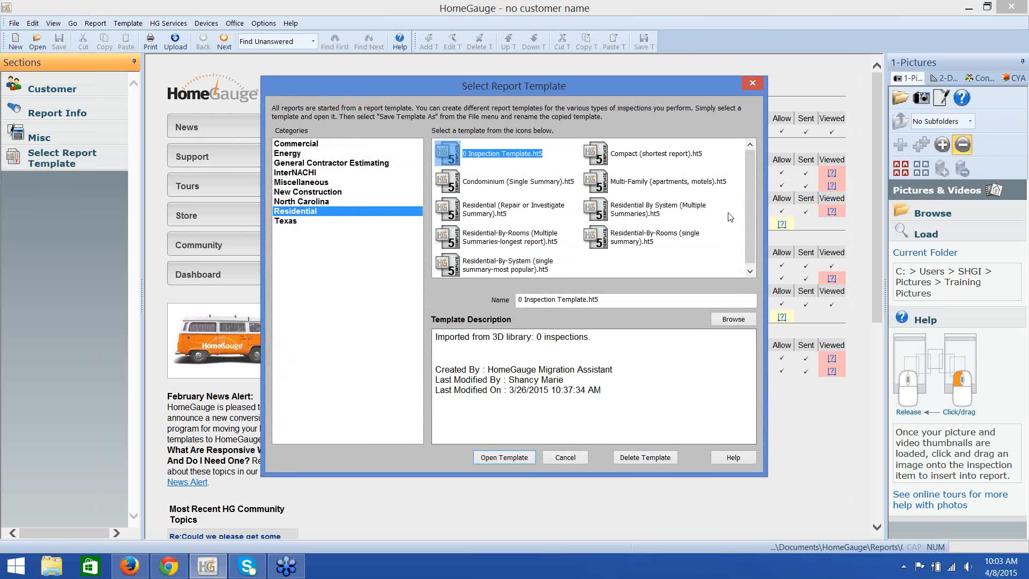
click(513, 269)
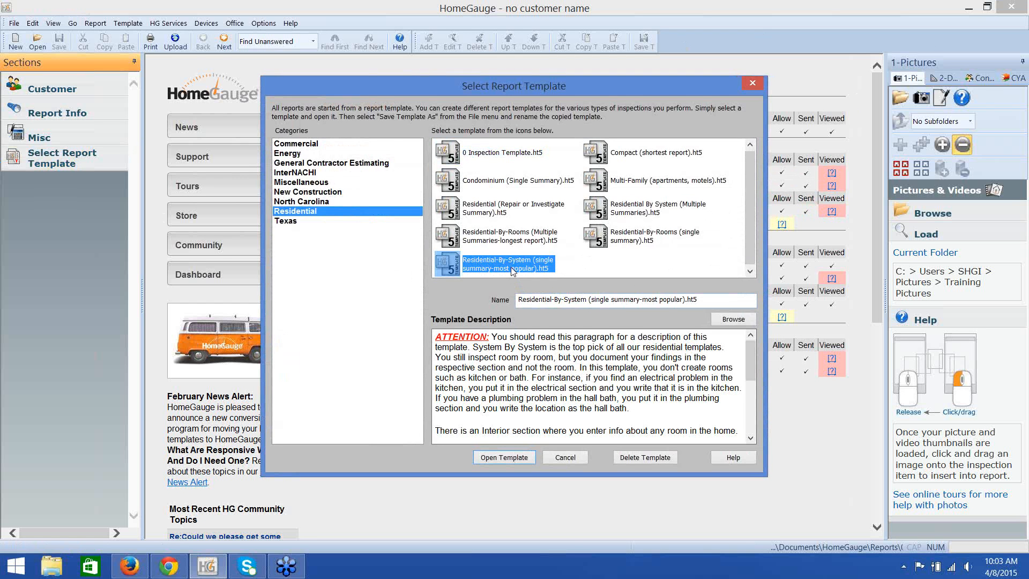
click(520, 459)
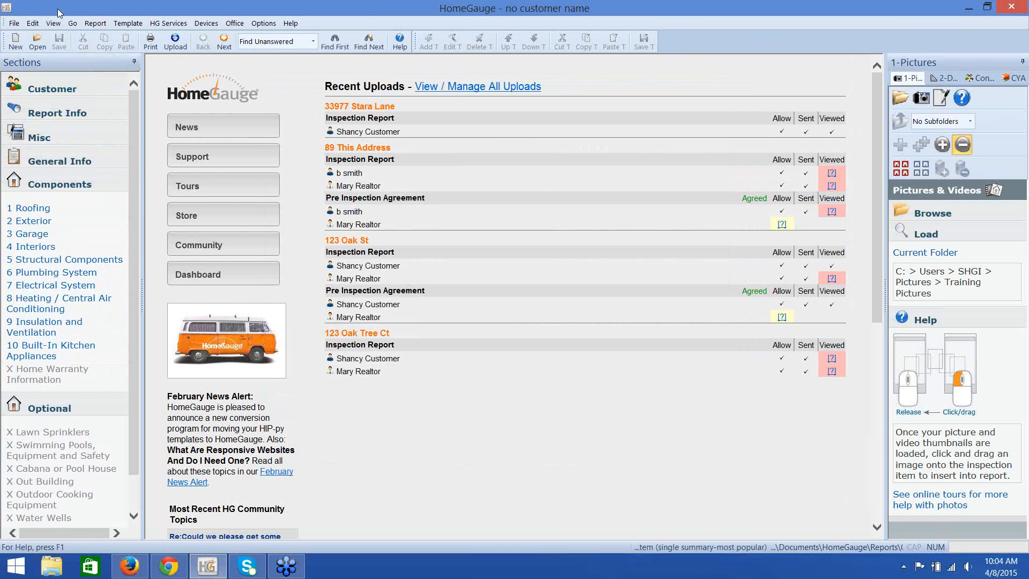
Save a copy of the open template in the Residential category under the name "My Master Template".
click(15, 25)
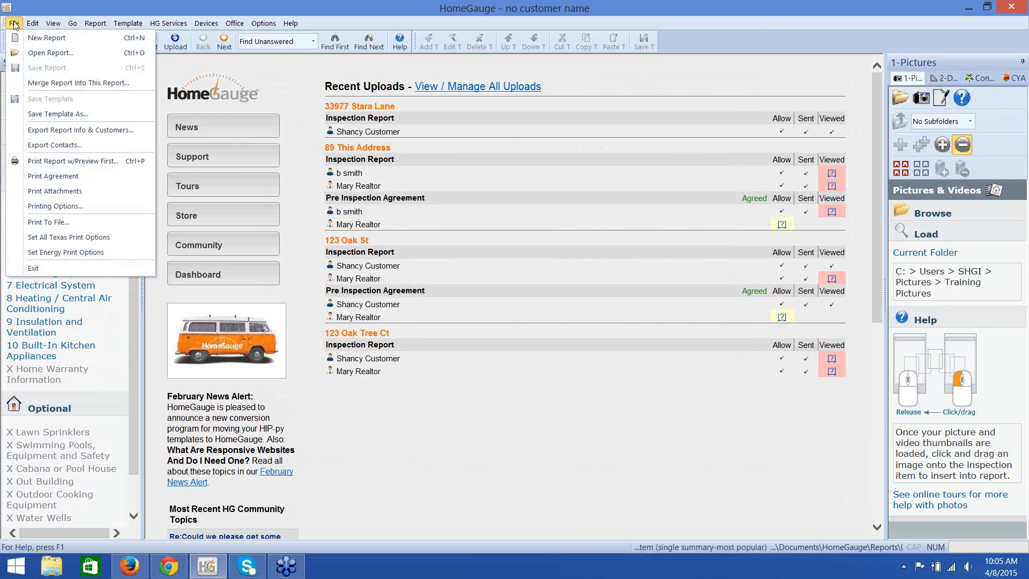
click(38, 115)
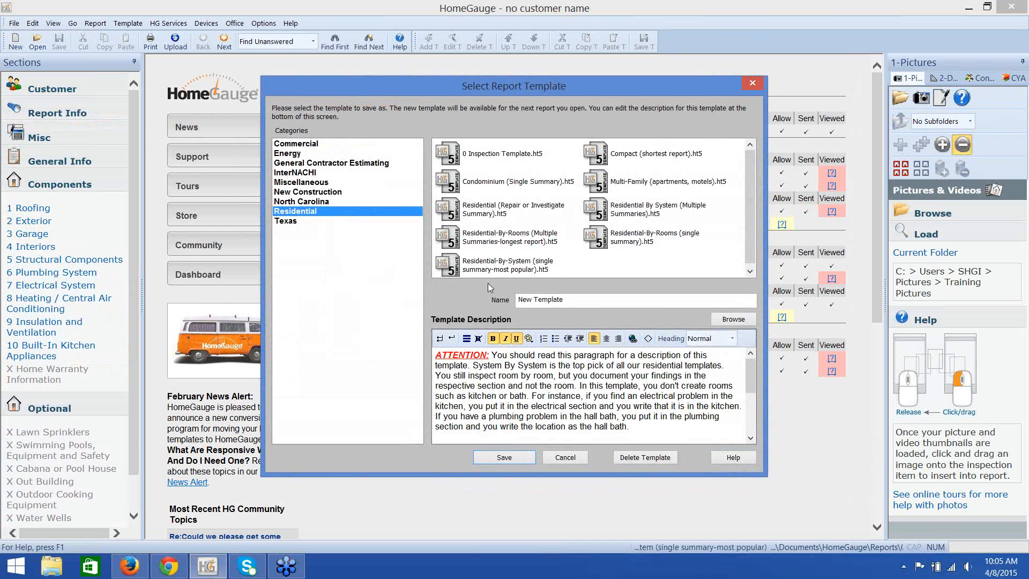
drag(589, 303, 505, 303)
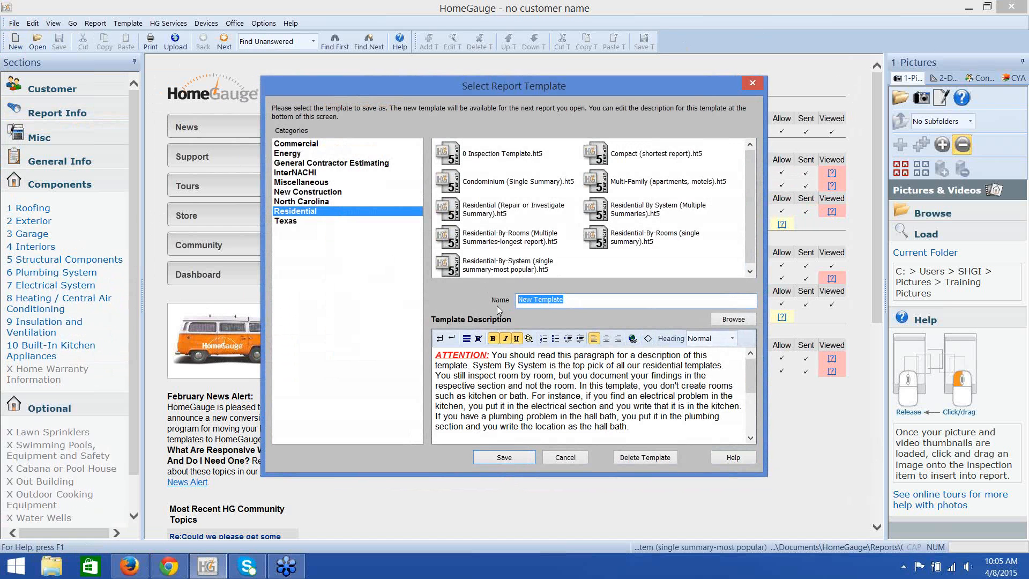
text(My Master Template)
click(503, 458)
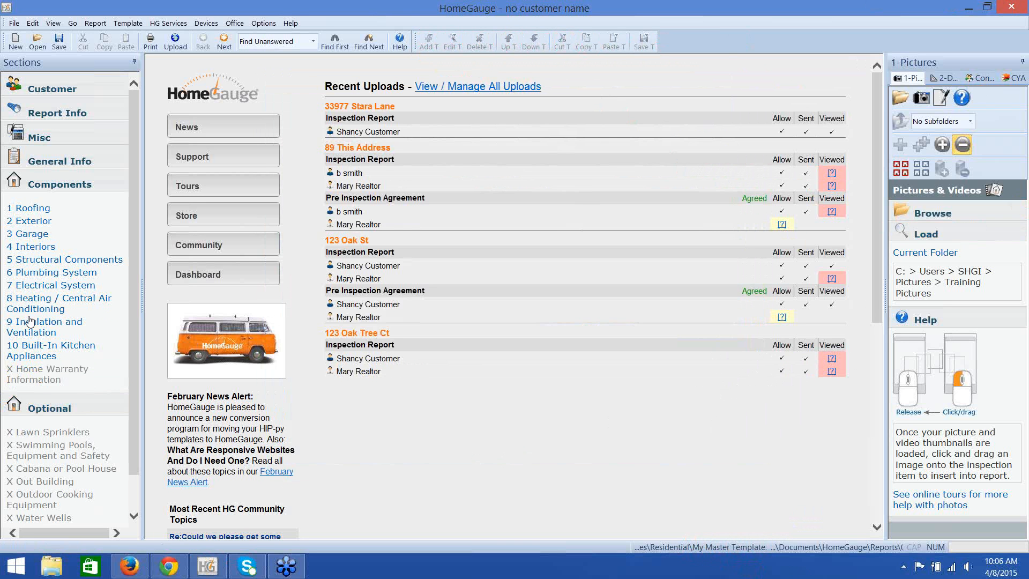
Include the Standards of Practice general item in the report, turn off its Exclude By Default option, and save the template.
click(54, 155)
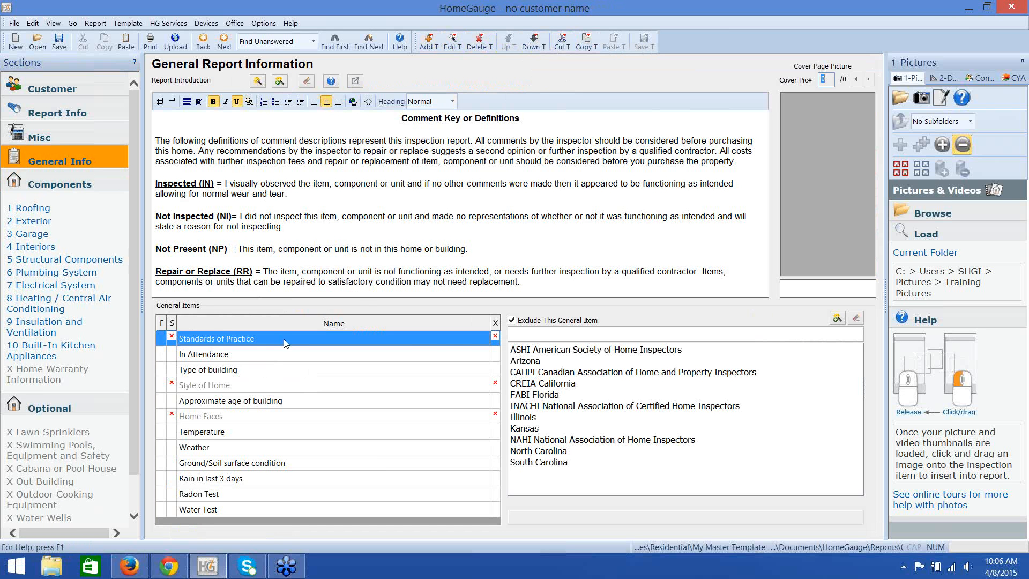
click(495, 337)
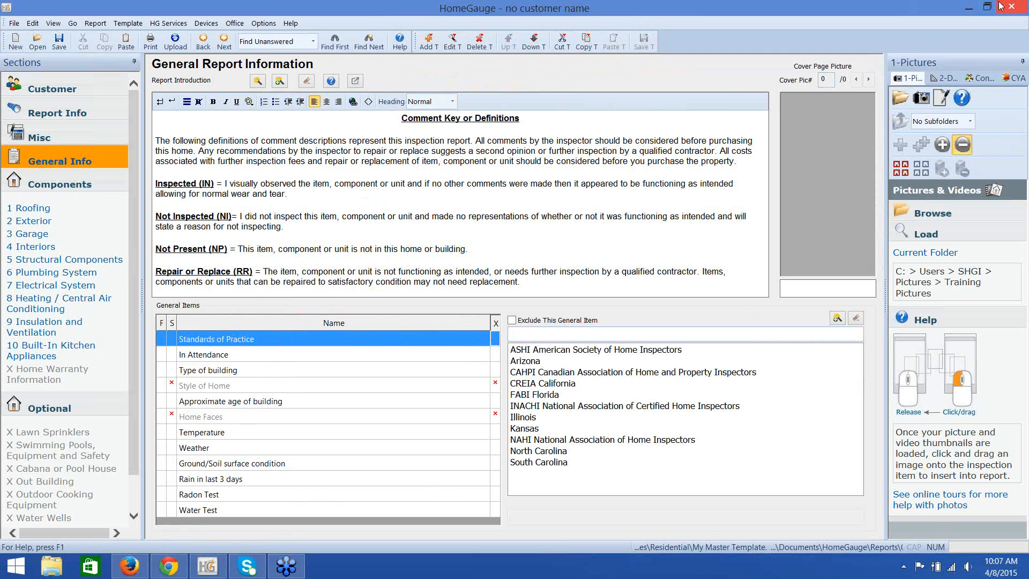
click(453, 41)
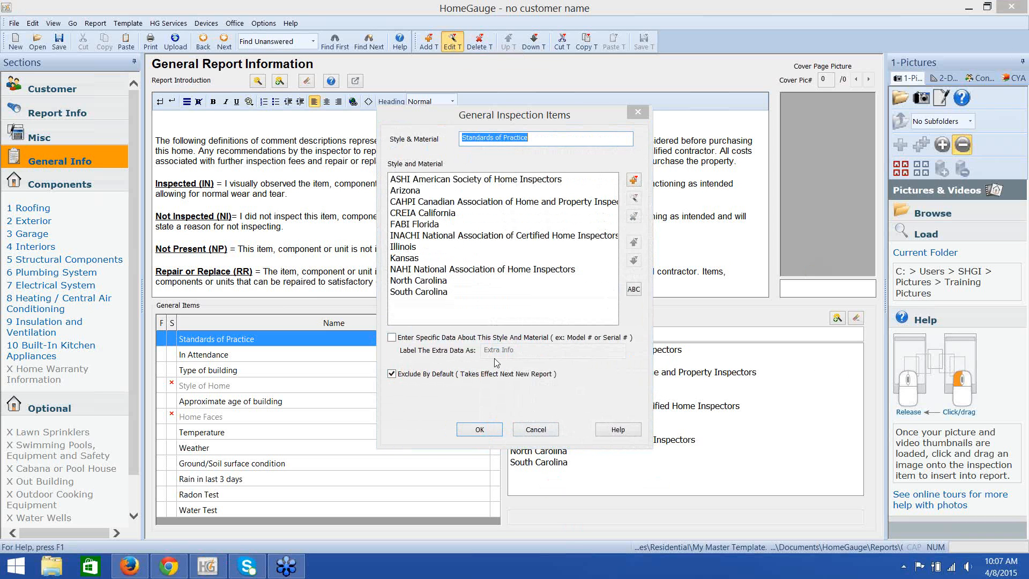
click(393, 375)
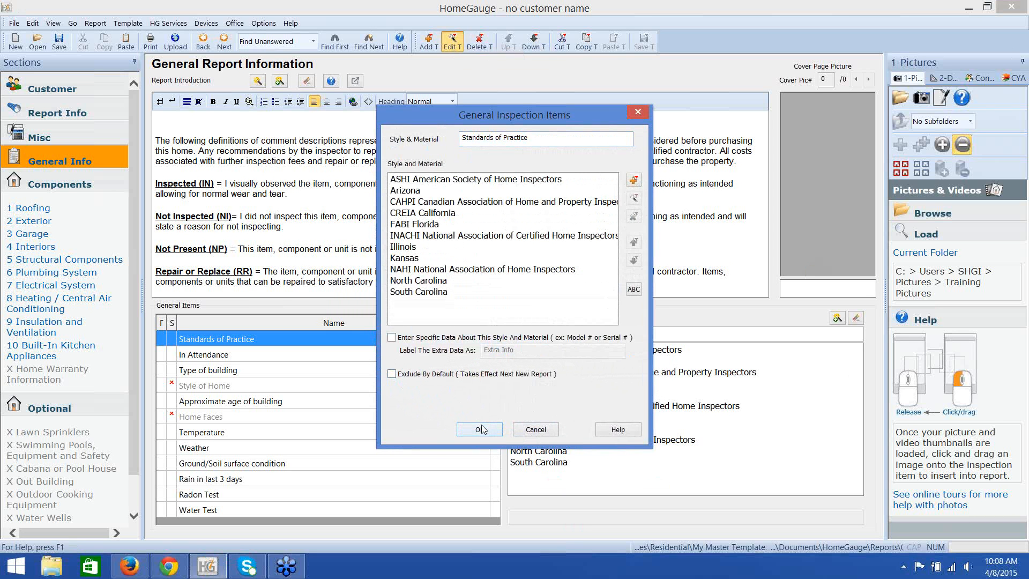
key(Return)
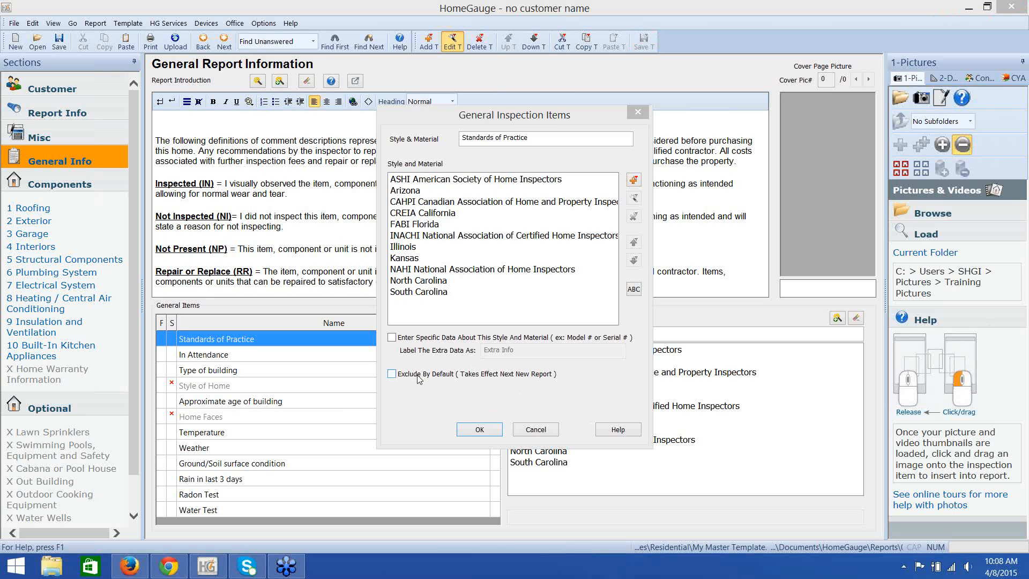
click(487, 432)
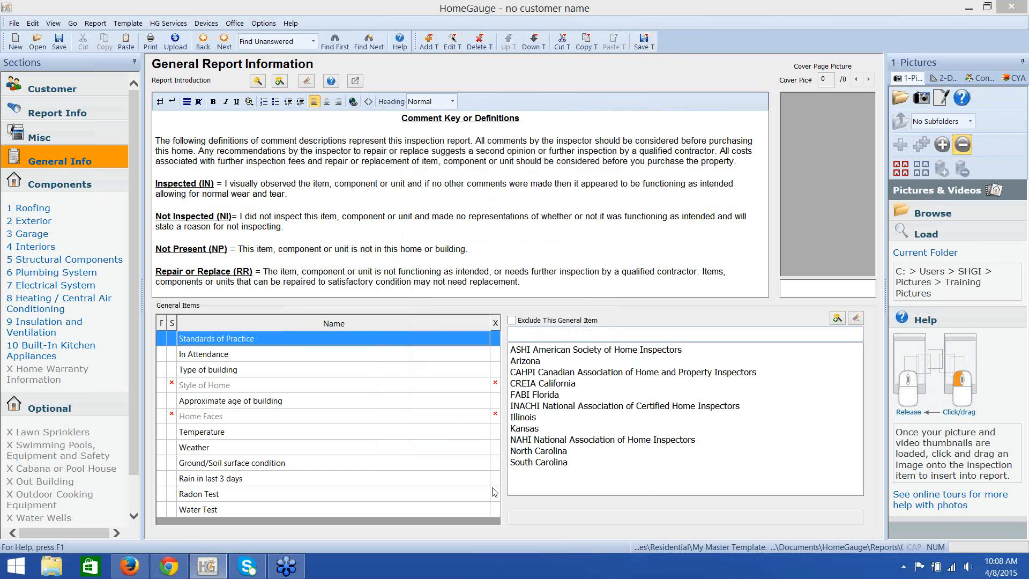
click(646, 43)
Set the Radon Test general item to Exclude By Default, save the template, and exclude the item from the current report.
click(223, 495)
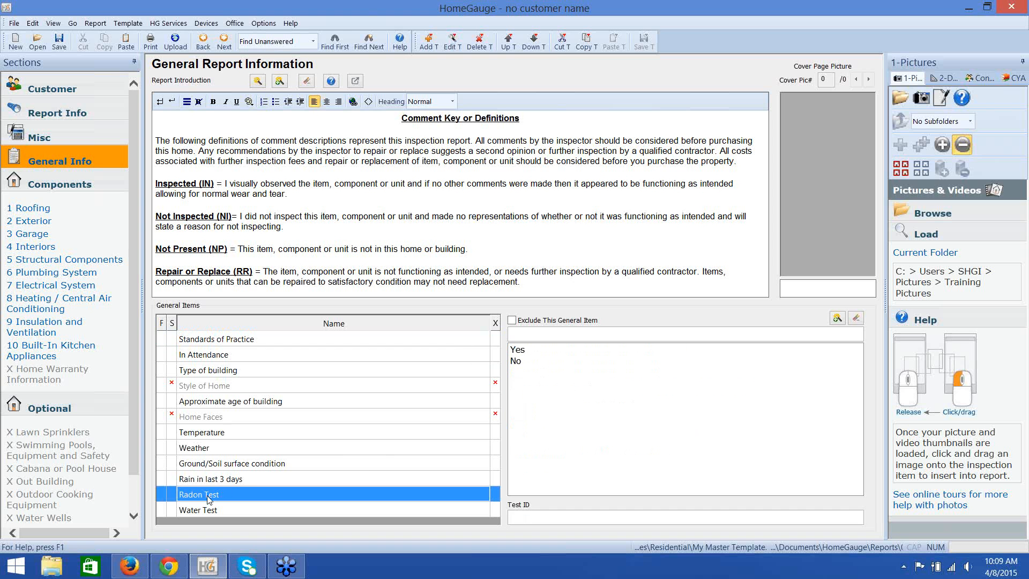
click(451, 41)
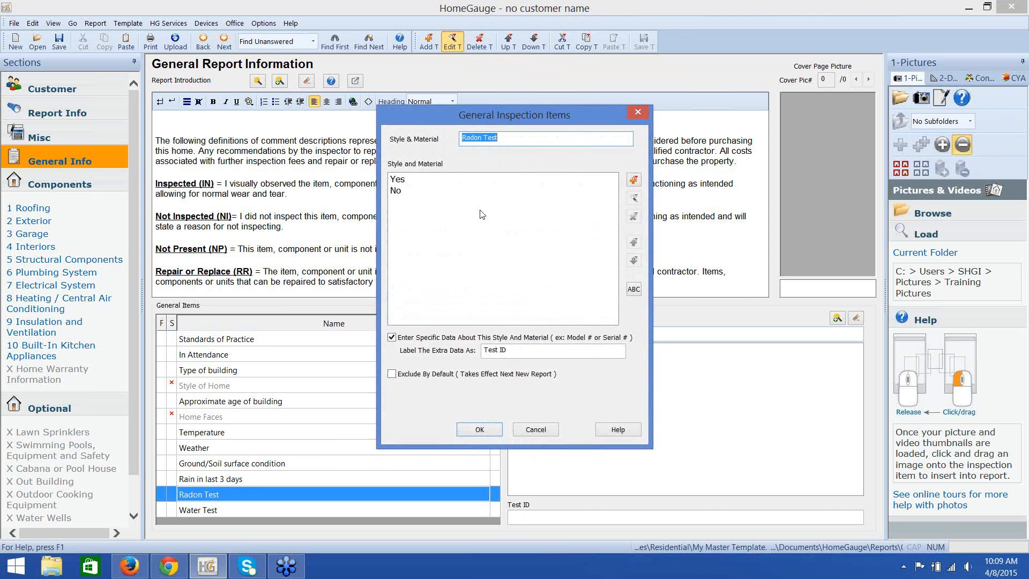
click(392, 375)
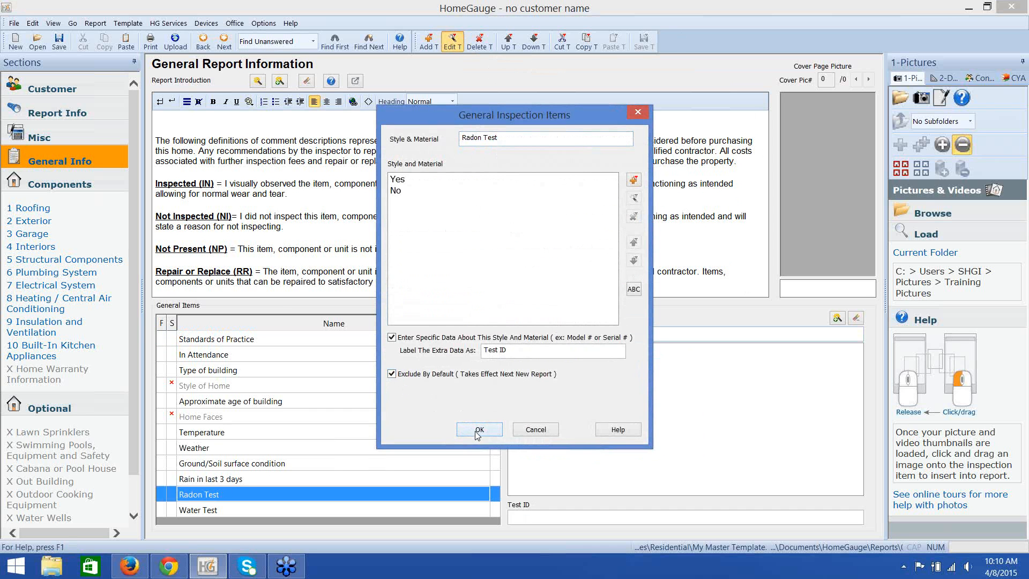
click(477, 432)
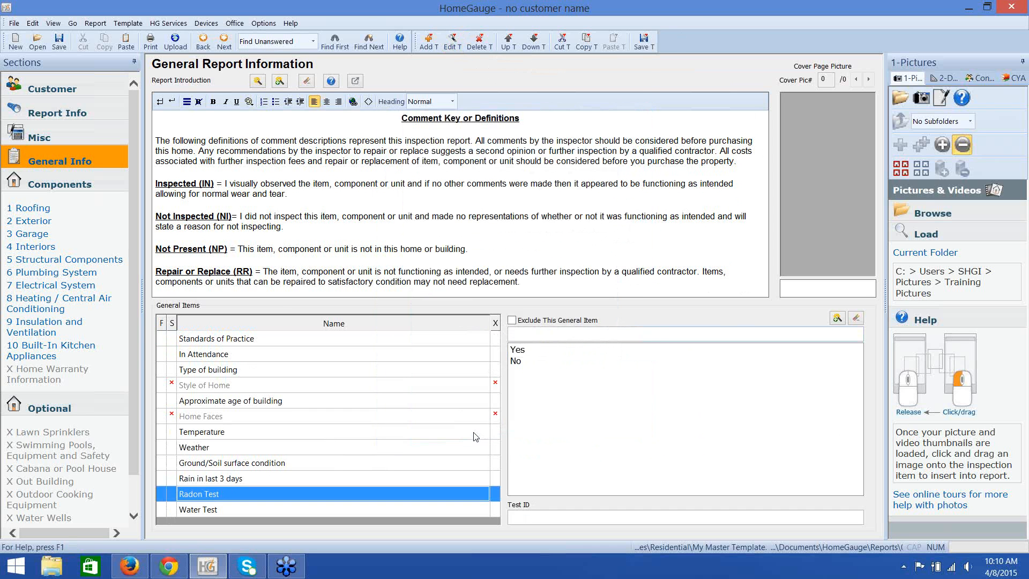
click(644, 40)
click(496, 493)
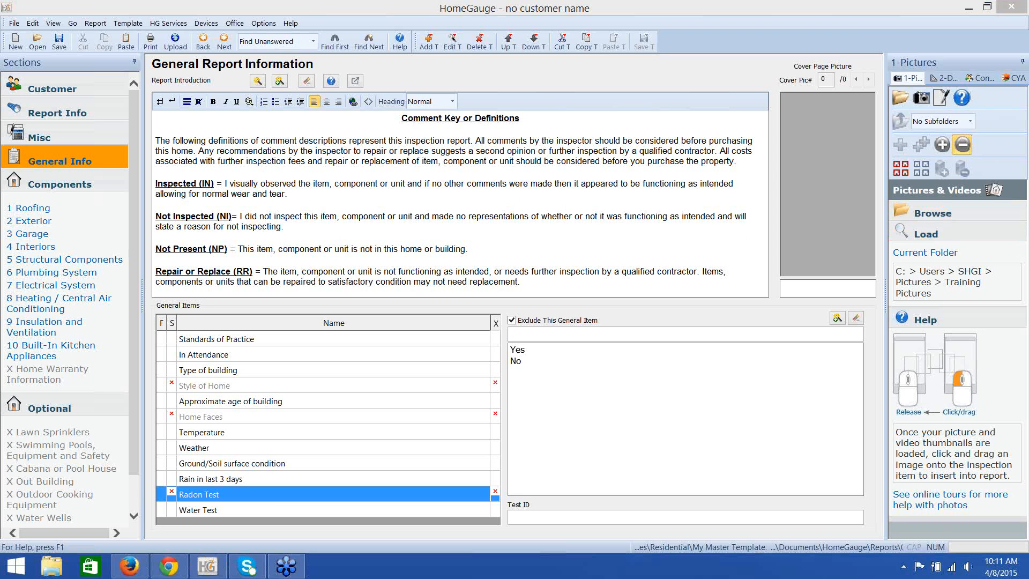
Choose ASHI American Society of Home Inspectors for Standards of Practice and add that text to the item's option list.
click(287, 343)
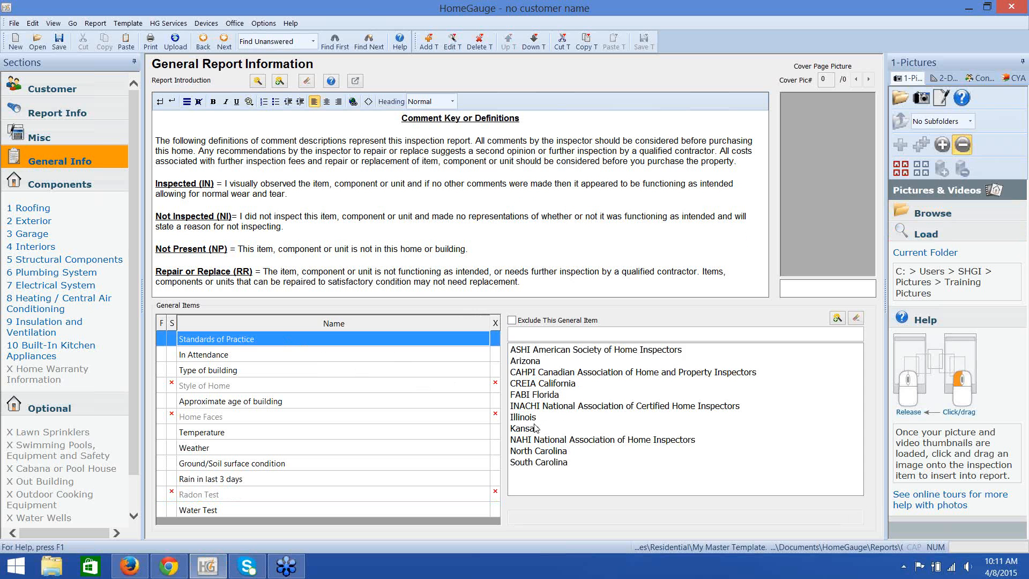
click(553, 351)
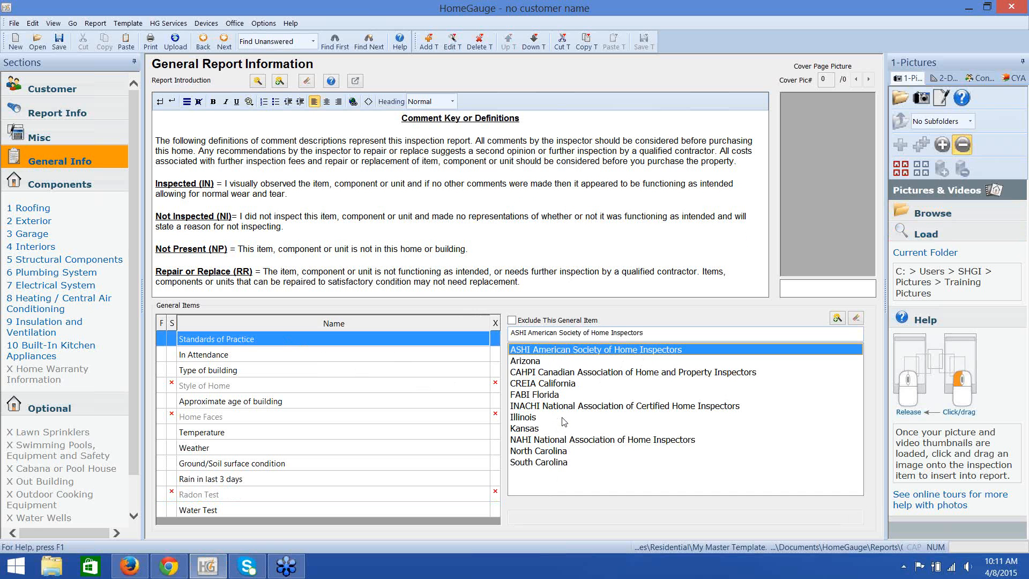
click(837, 321)
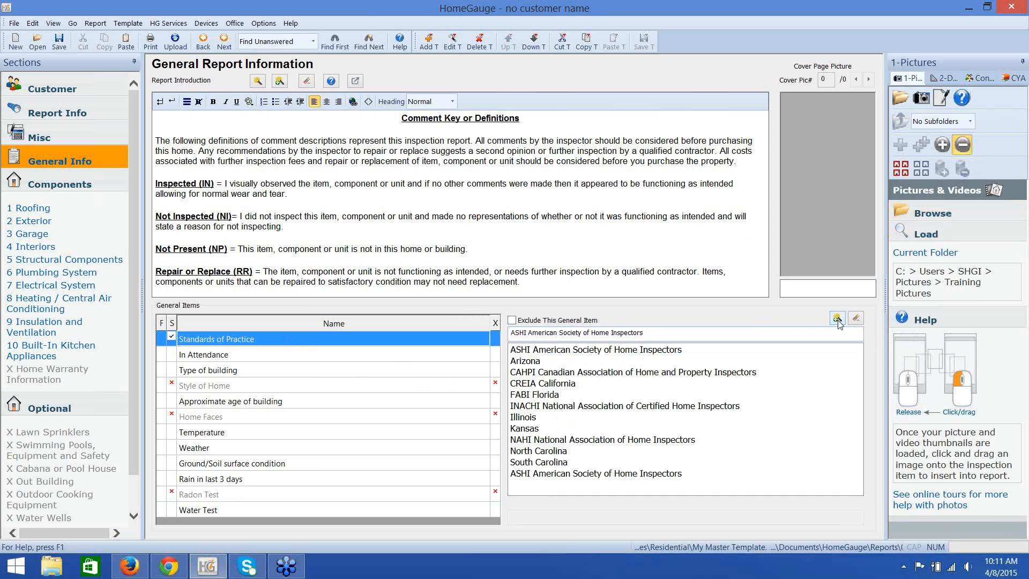
Delete the duplicate ASHI American Society of Home Inspectors option at the end of the Standards of Practice list.
click(673, 475)
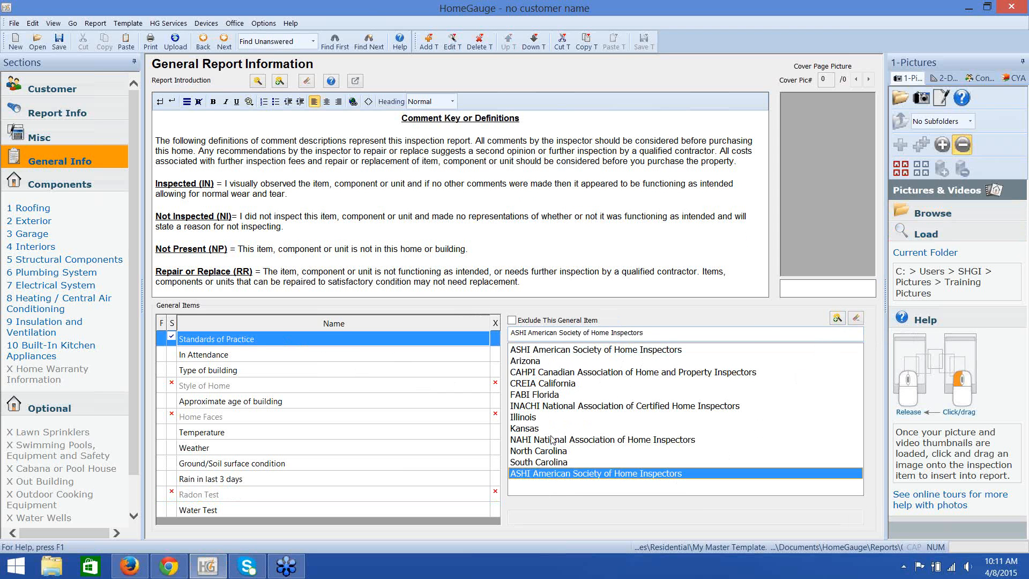
click(459, 39)
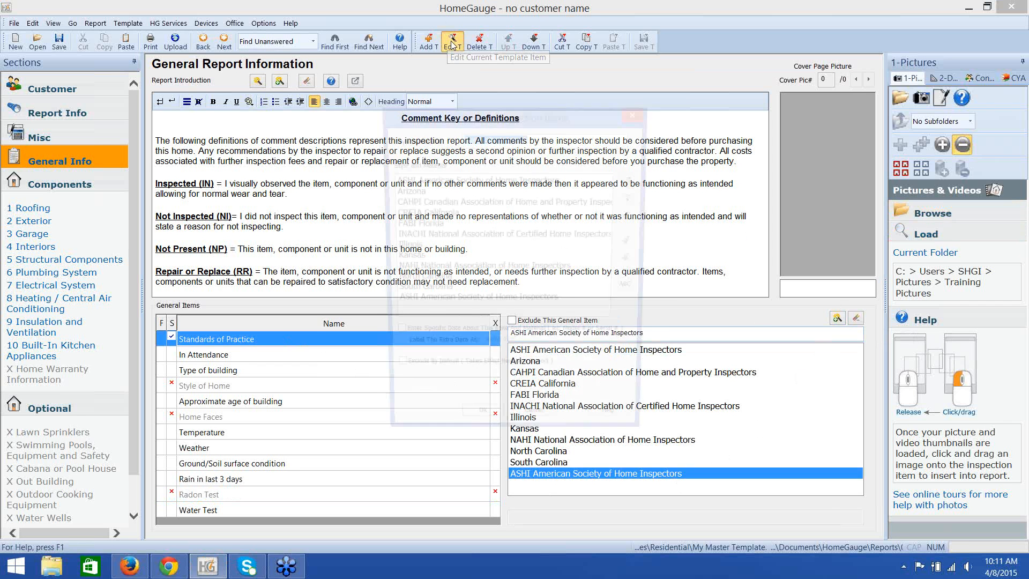
click(480, 303)
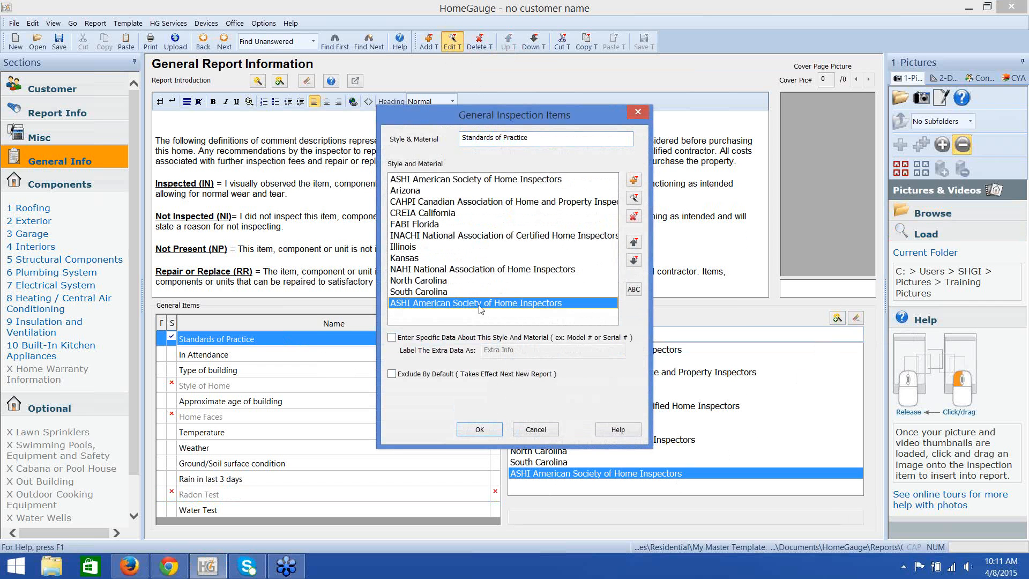
click(634, 217)
click(554, 316)
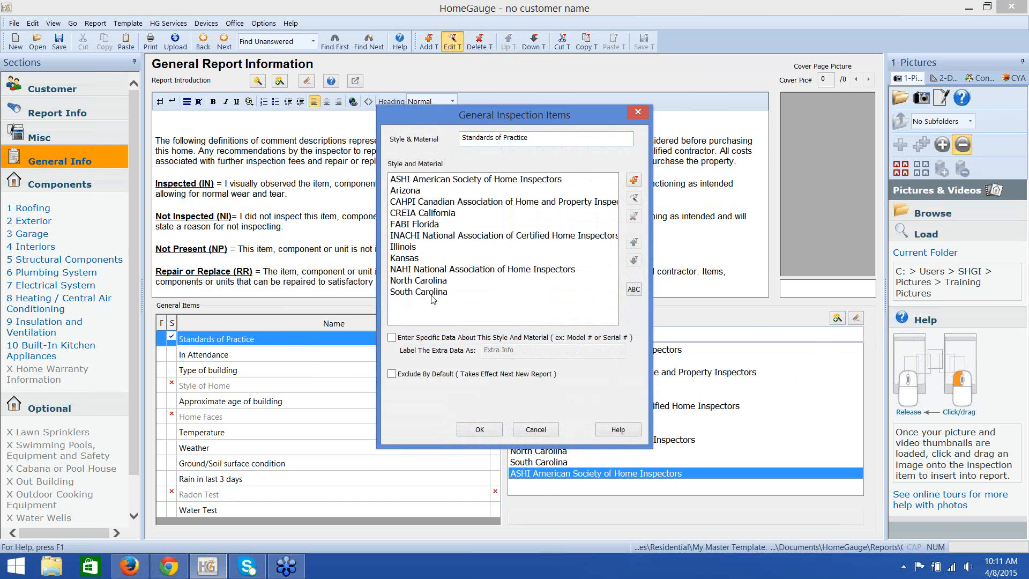
Delete the Kansas and Illinois options from the Standards of Practice item and save the template.
click(421, 259)
click(633, 217)
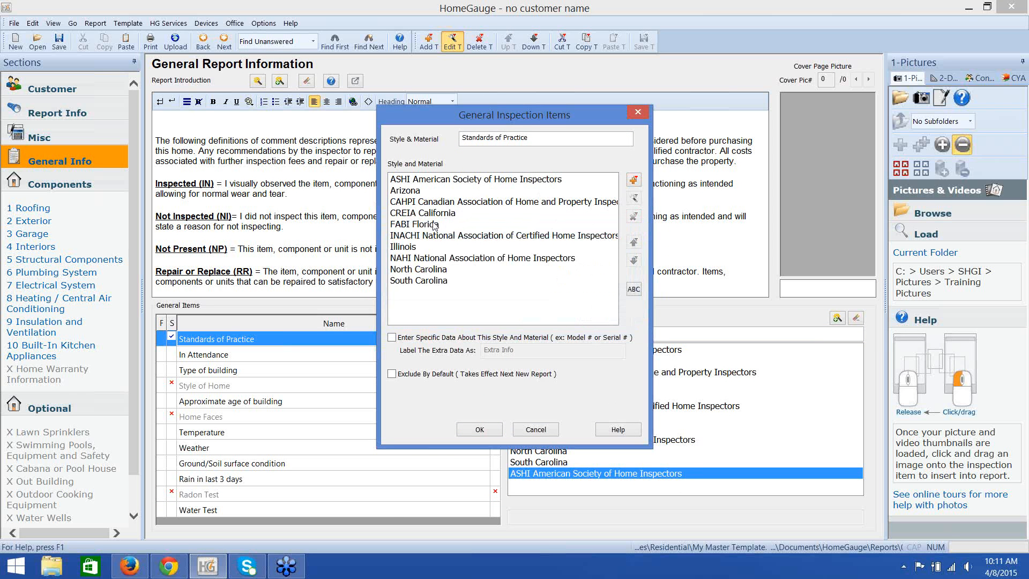
click(428, 246)
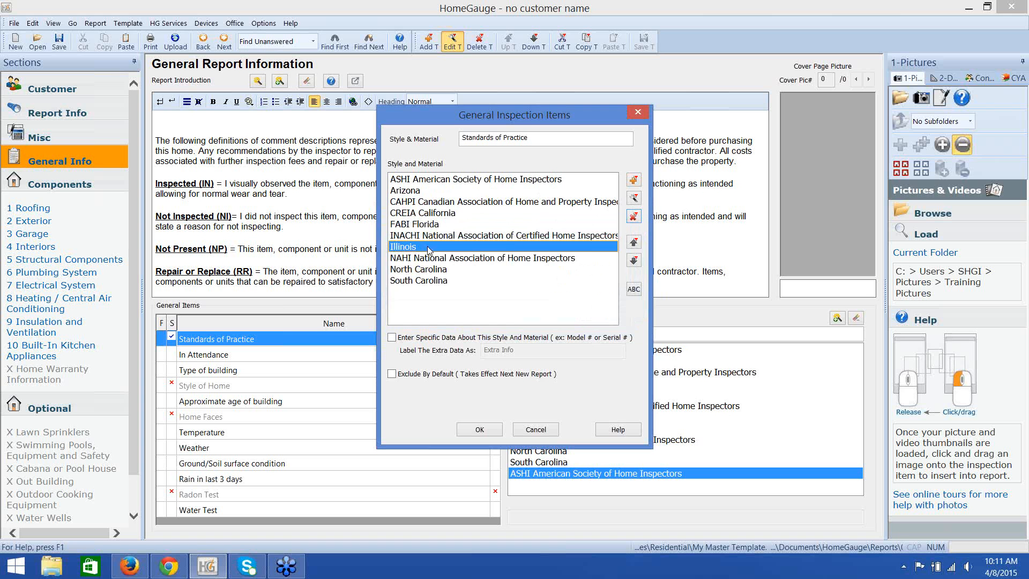
click(633, 217)
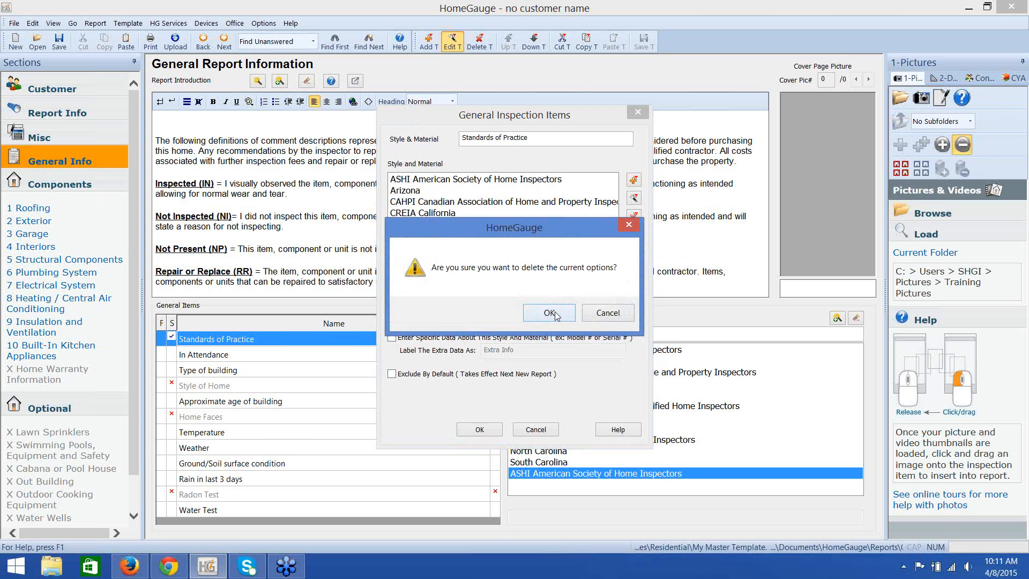
click(557, 317)
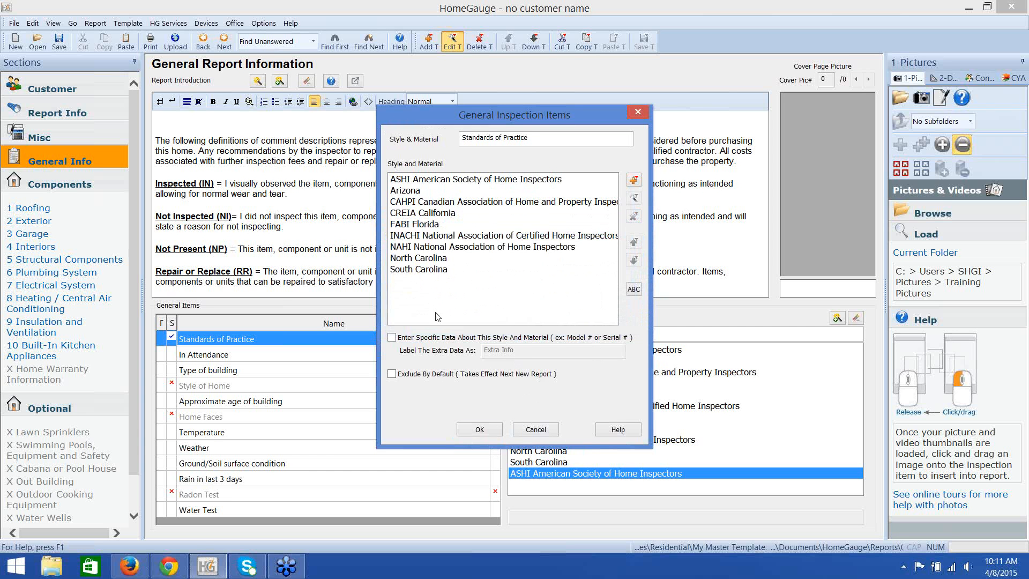
click(478, 430)
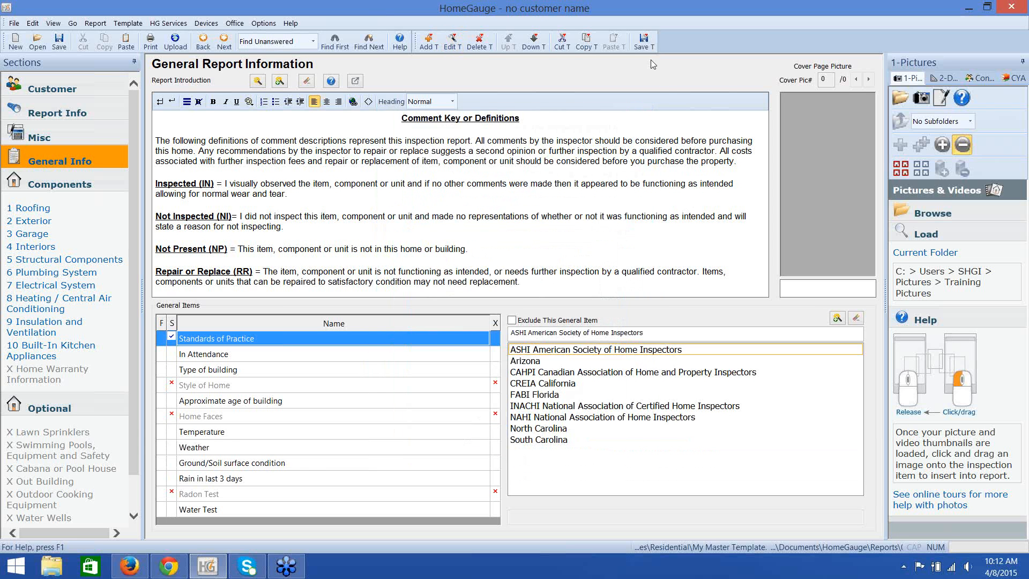
click(646, 43)
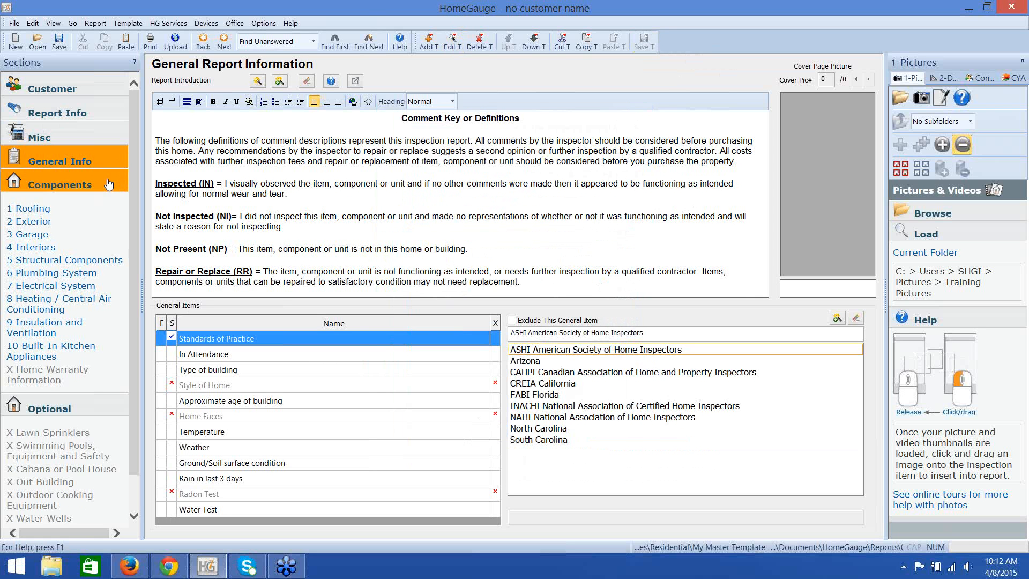
Move the Exterior section above Roofing in the Components list and save the template.
click(82, 185)
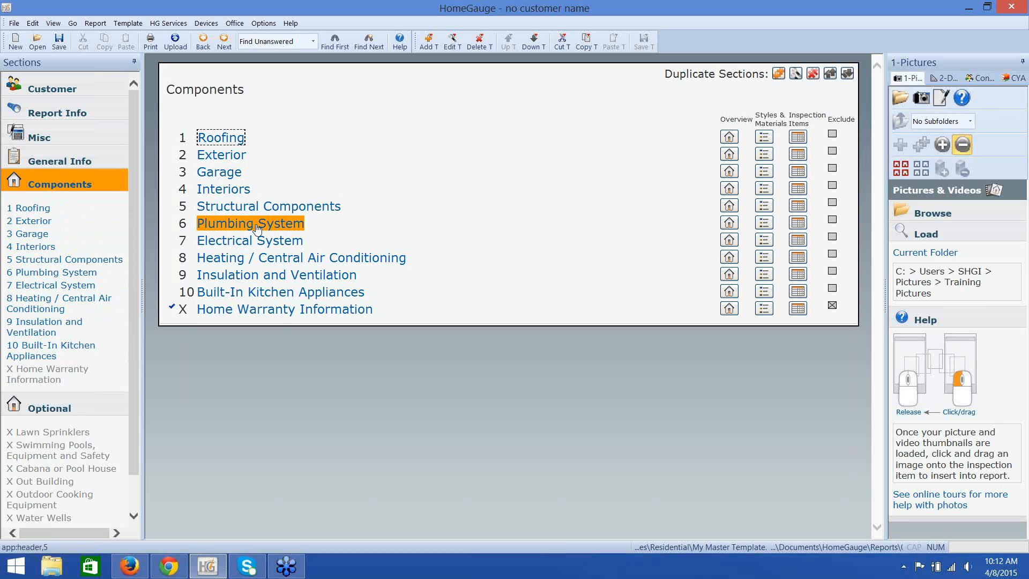
click(230, 161)
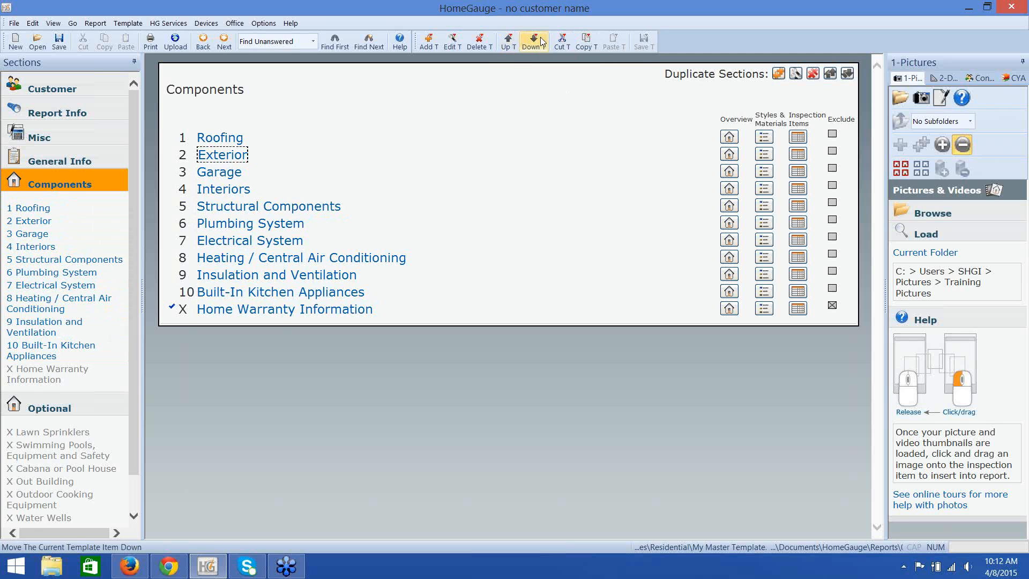
click(508, 42)
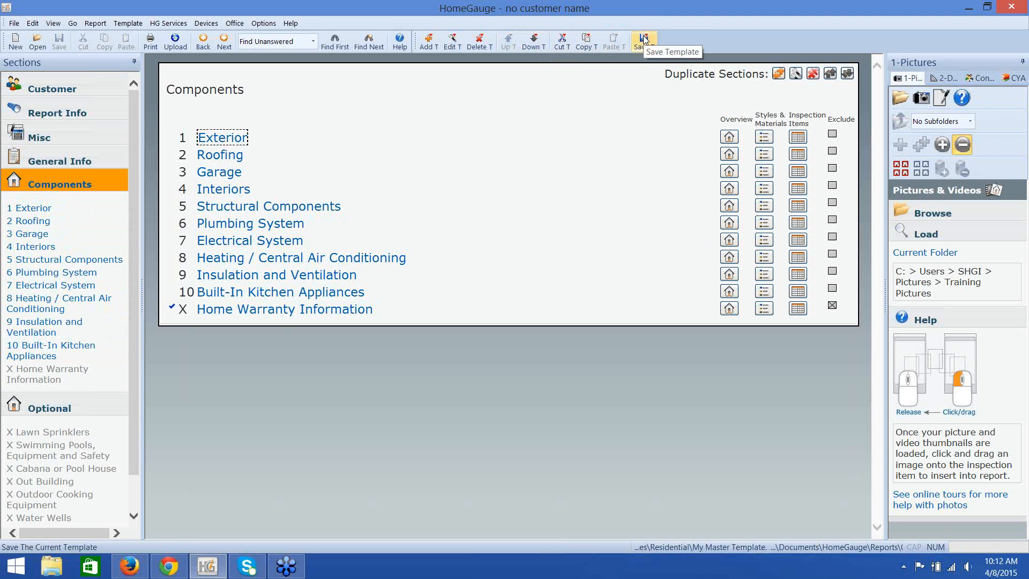
click(644, 40)
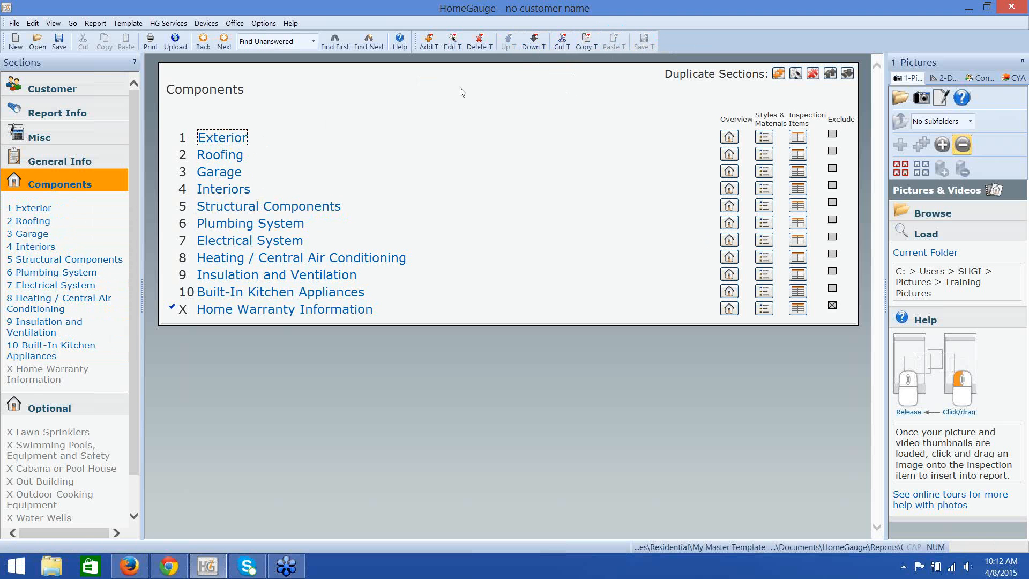
Move the Exterior section back down below Roofing in the Components list.
click(531, 44)
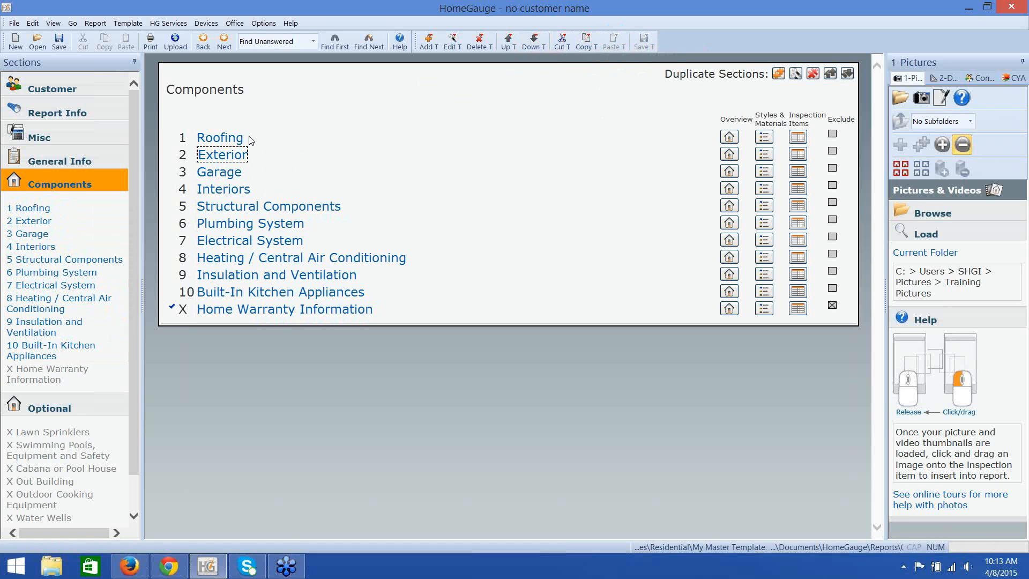
click(282, 262)
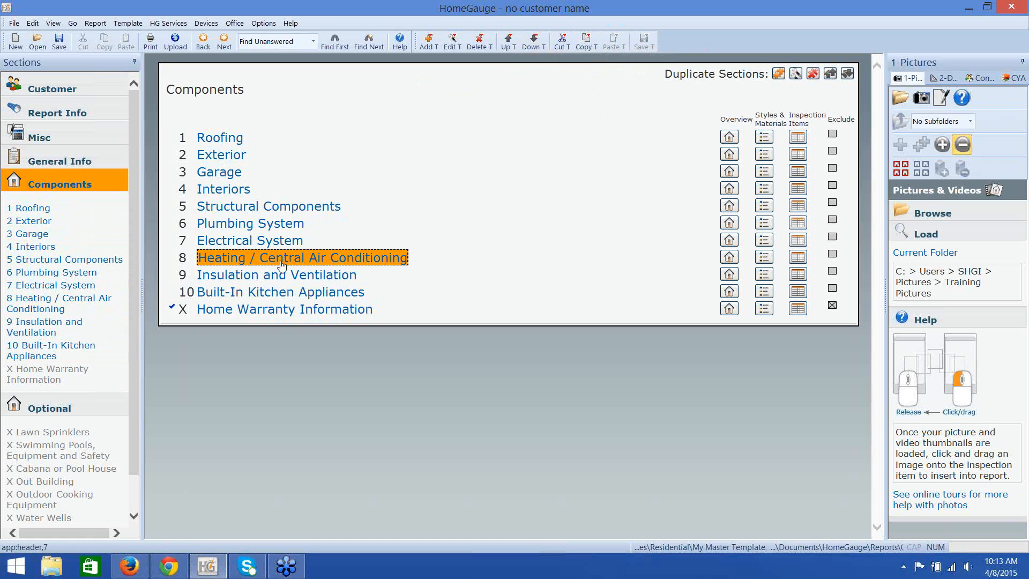
Duplicate the Garage section, naming the existing section Attached Garage and the new duplicate Detached Garage.
click(230, 173)
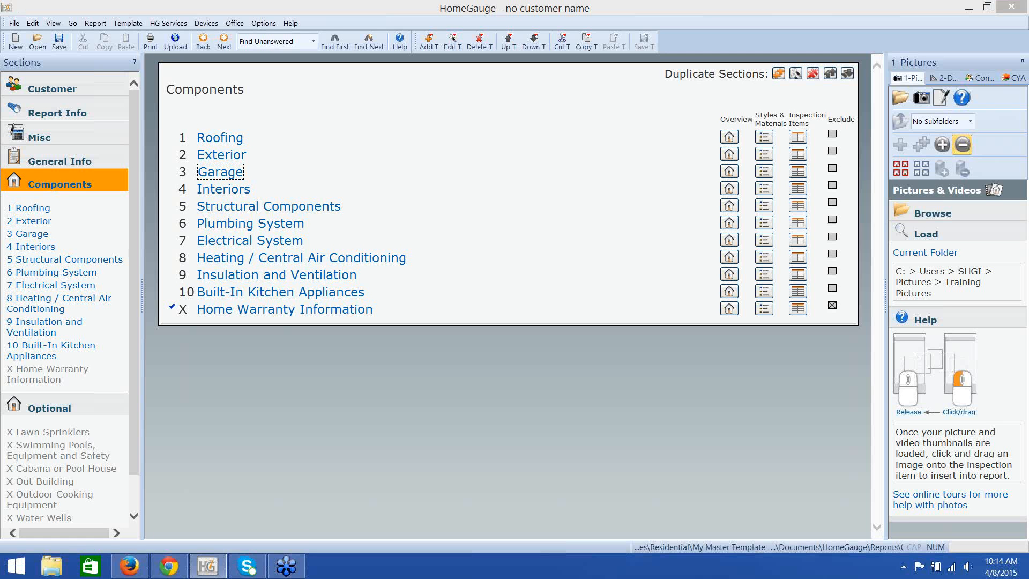
click(694, 291)
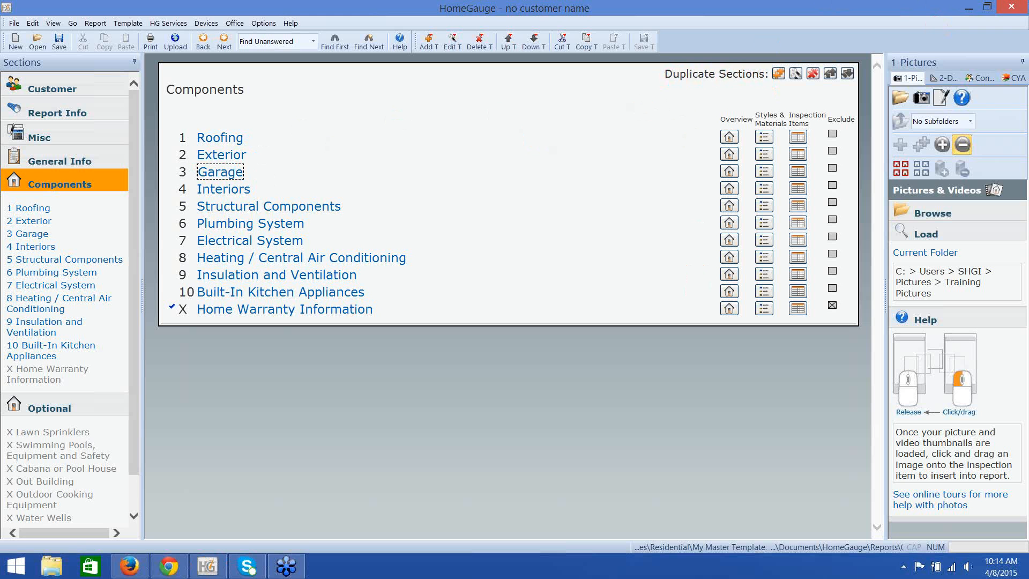
click(780, 75)
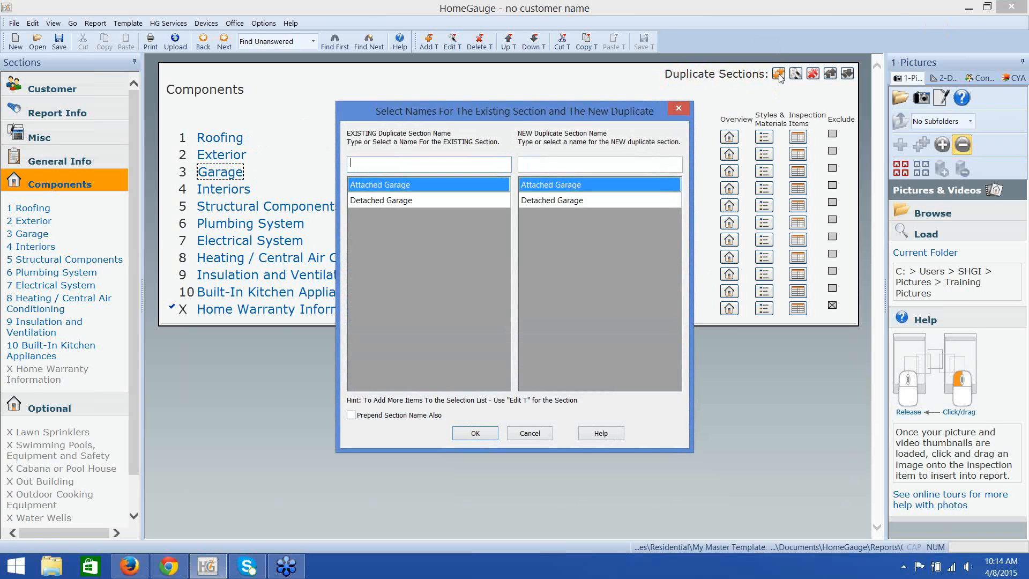
click(384, 182)
drag(409, 165, 346, 166)
click(540, 203)
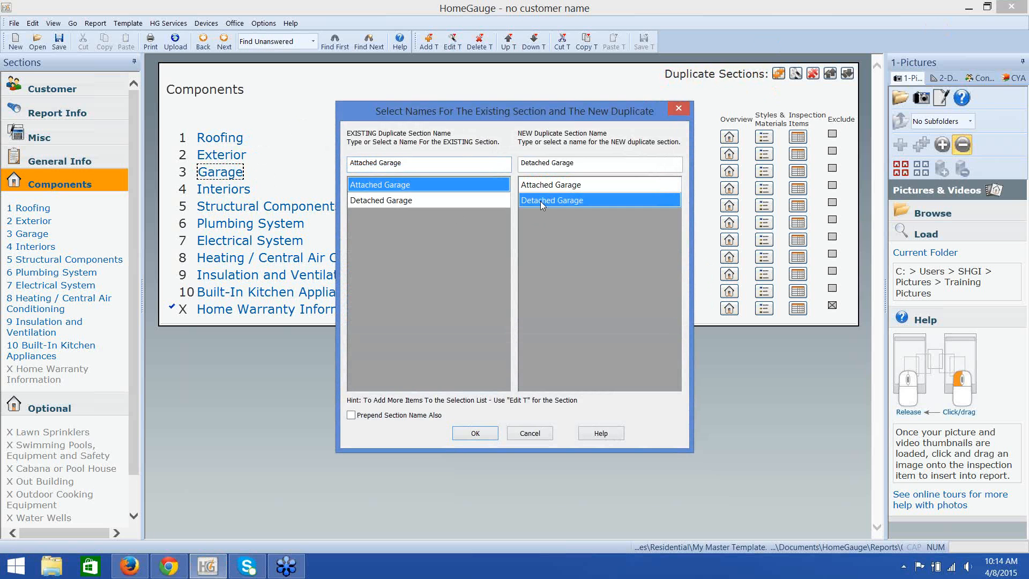
drag(579, 163, 512, 167)
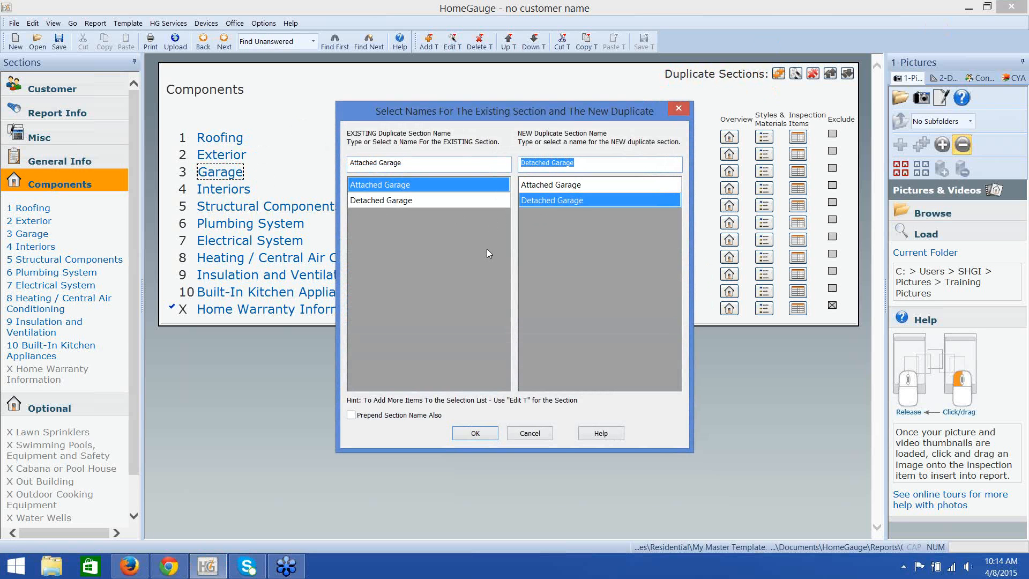
click(476, 434)
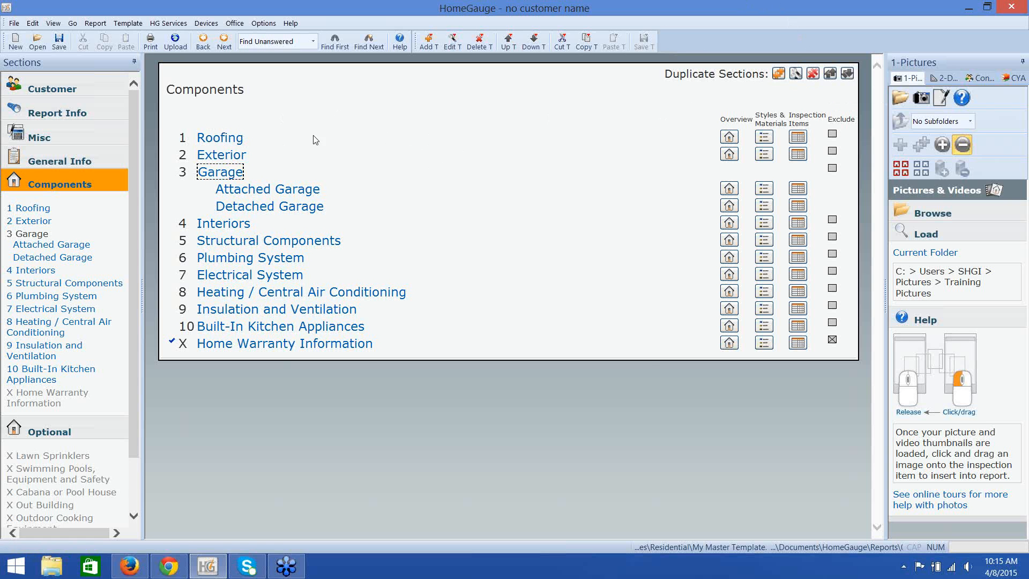
Set the Garage section's default number of repeats to start to 2 and save the template.
click(451, 43)
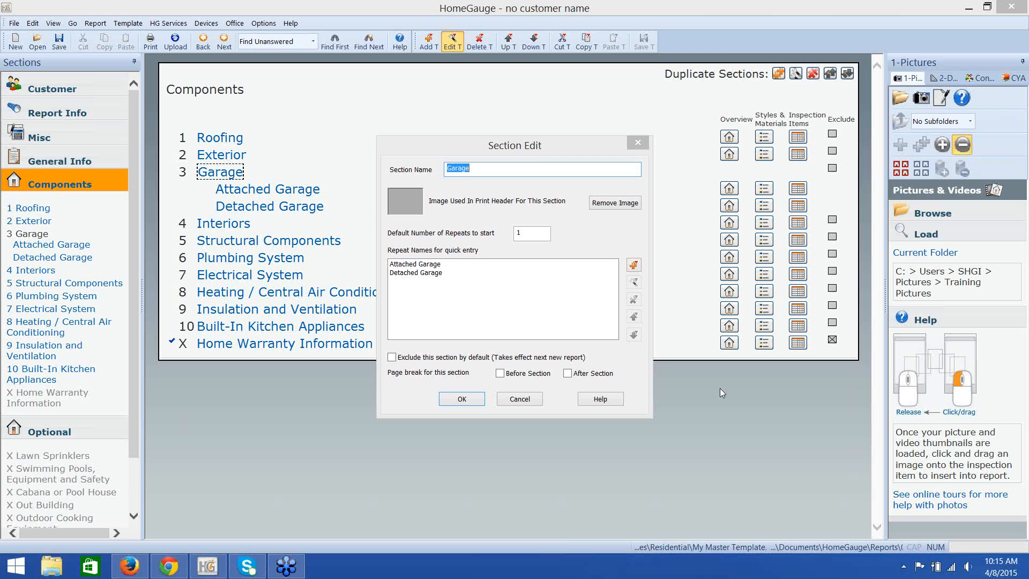
click(536, 234)
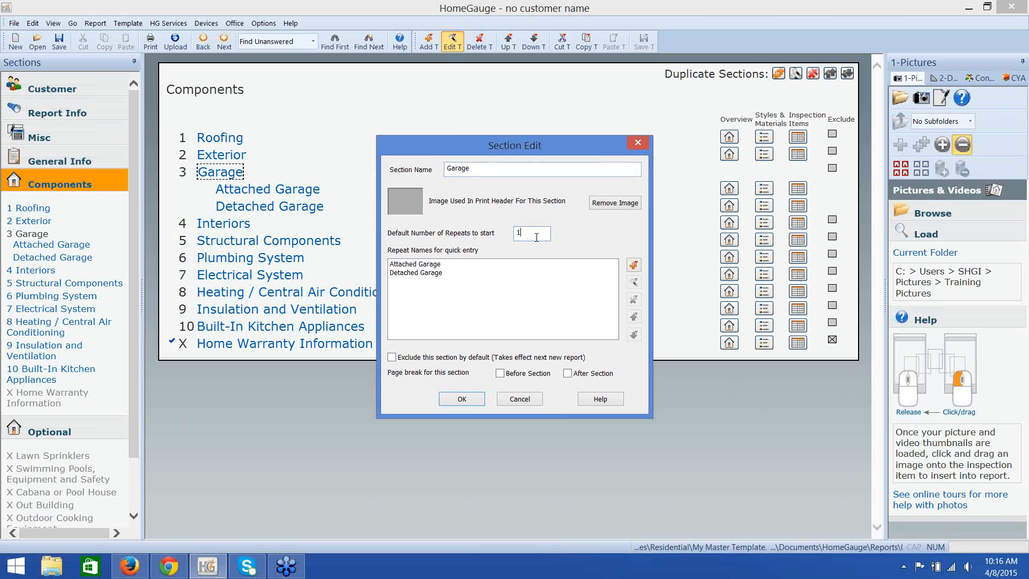
text(2)
click(460, 400)
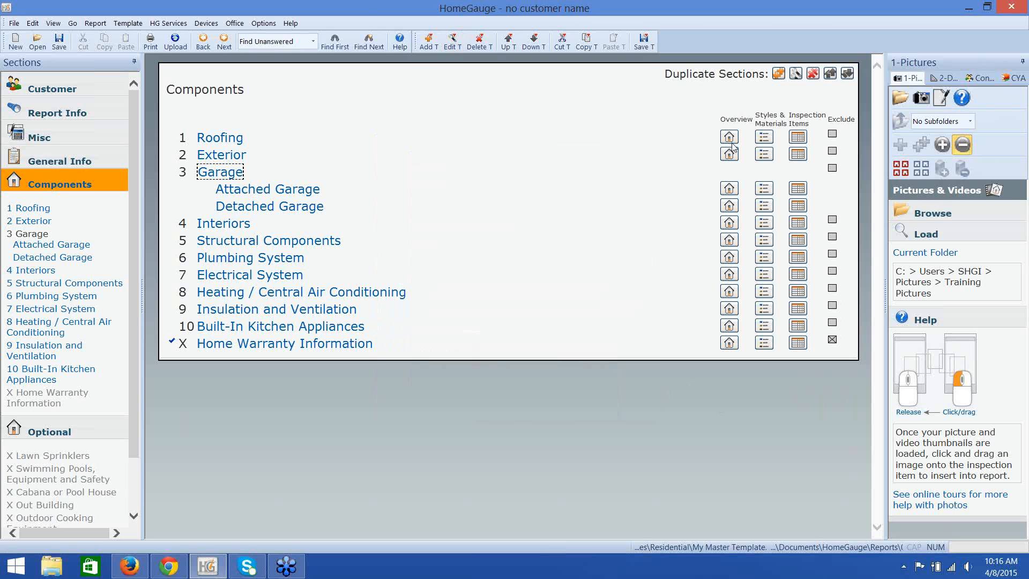
click(644, 43)
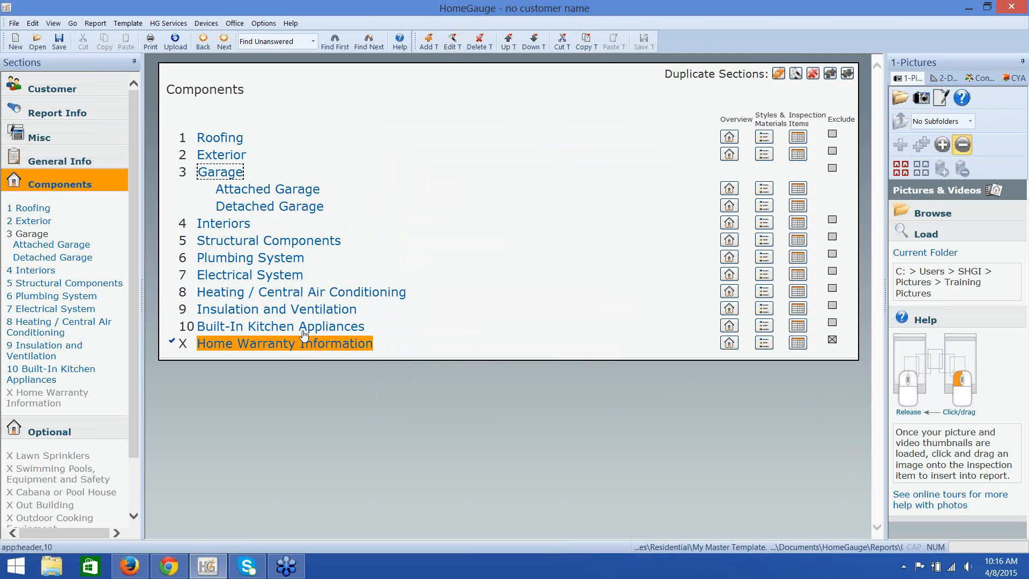
Check the Heating / Central Air Conditioning inspection items, then copy that section and paste it into the Components list.
click(273, 294)
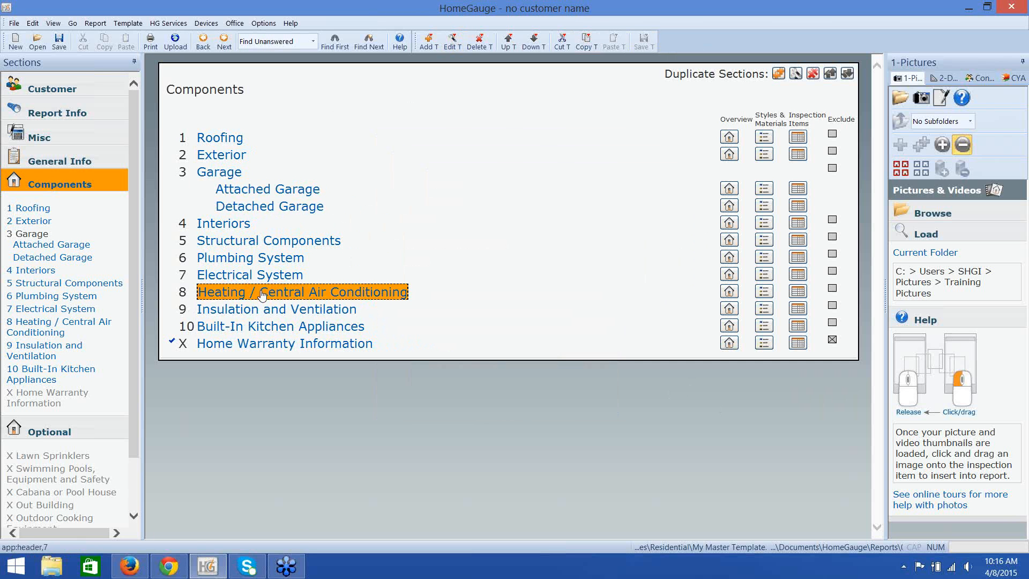
click(203, 292)
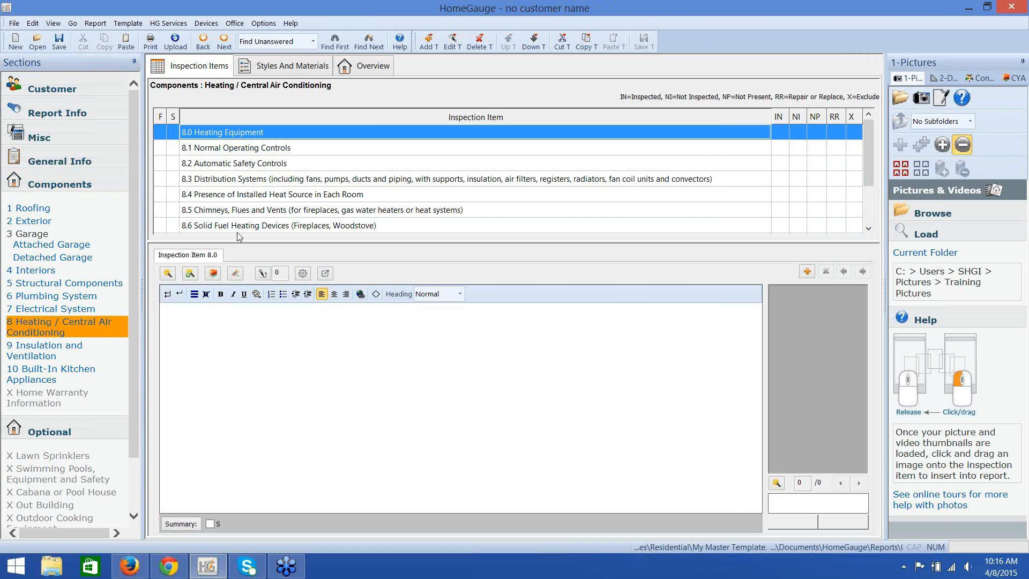
drag(867, 163, 870, 141)
click(60, 185)
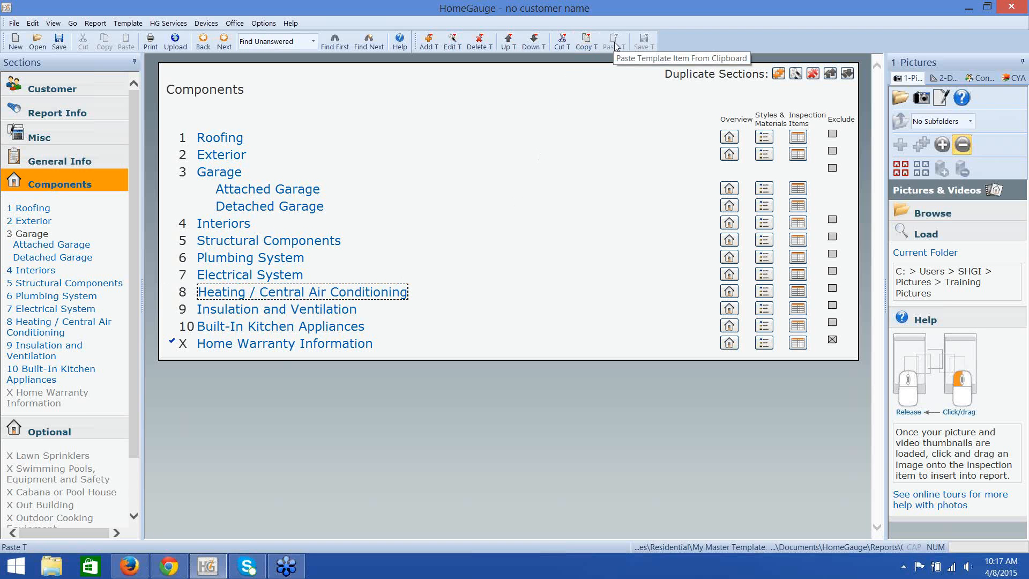
click(588, 47)
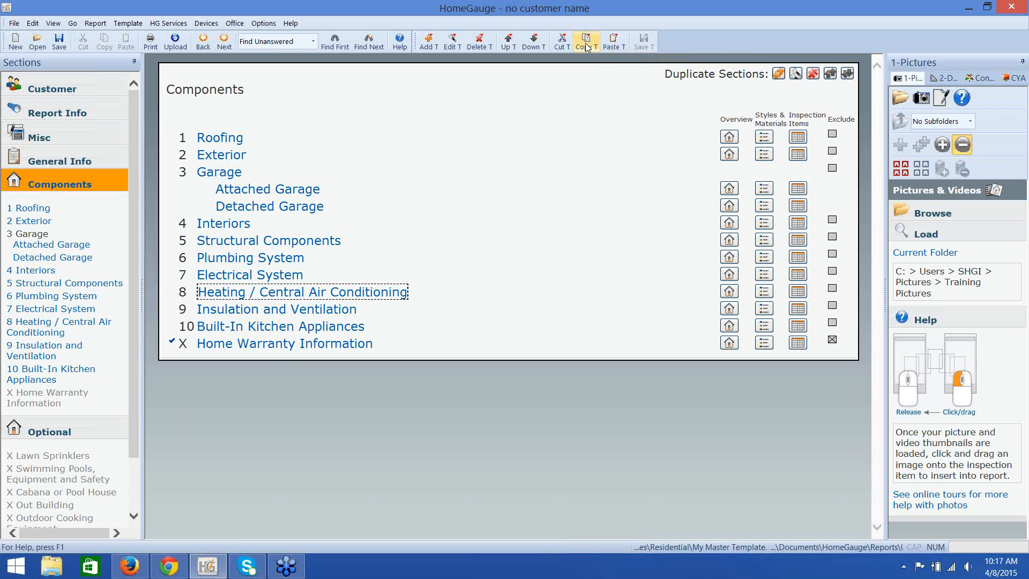
click(612, 43)
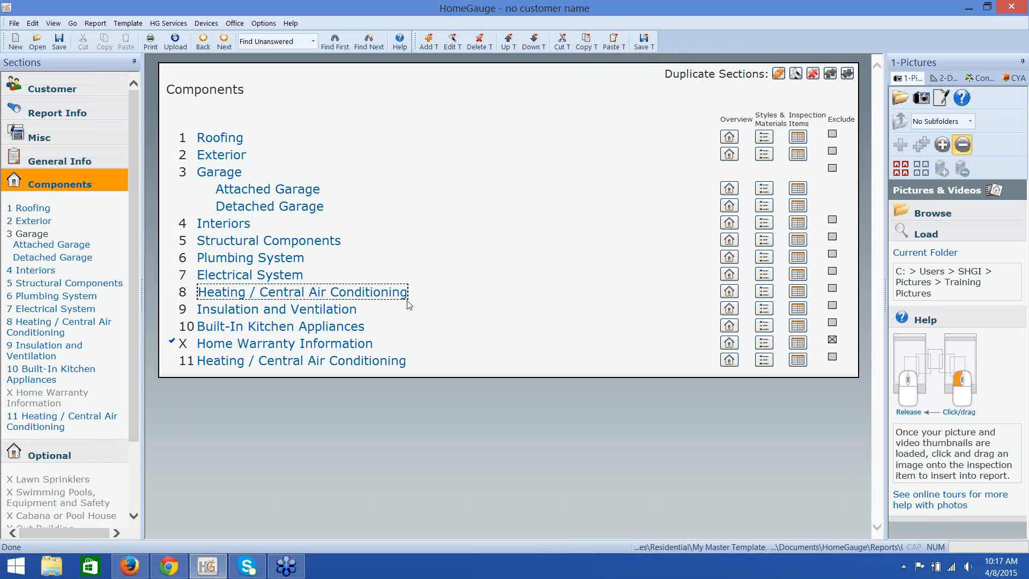
Move the pasted Heating / Central Air Conditioning section up to directly below the original and save the template.
click(366, 361)
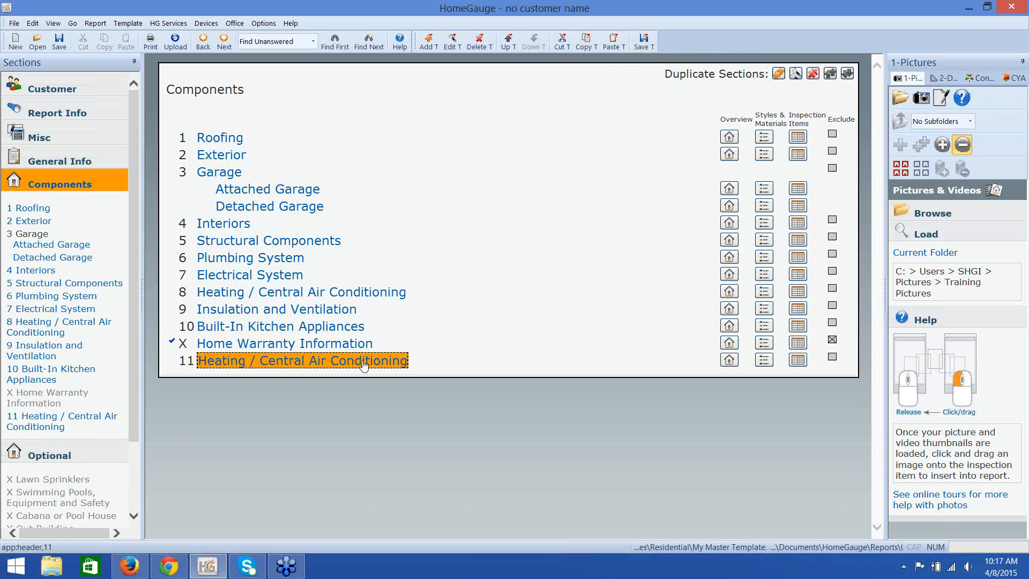
click(510, 44)
double_click(509, 44)
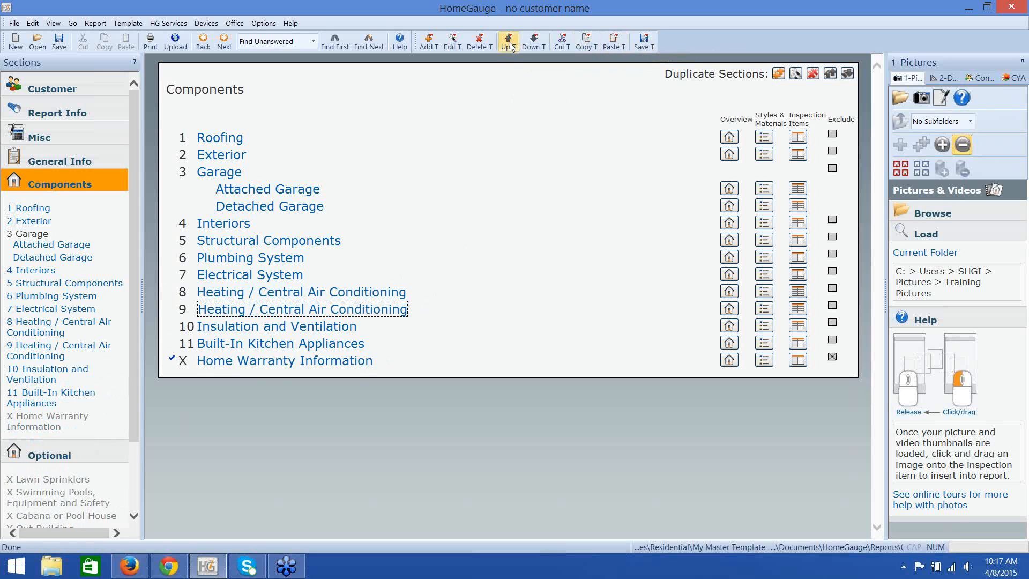
click(644, 42)
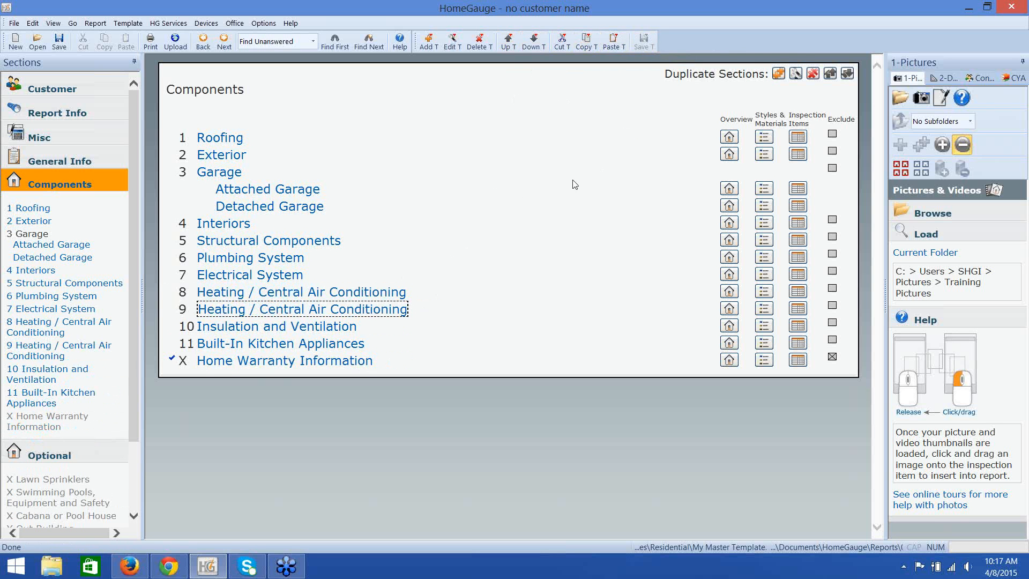
Rename the first Heating / Central Air Conditioning section as Heating.
click(337, 298)
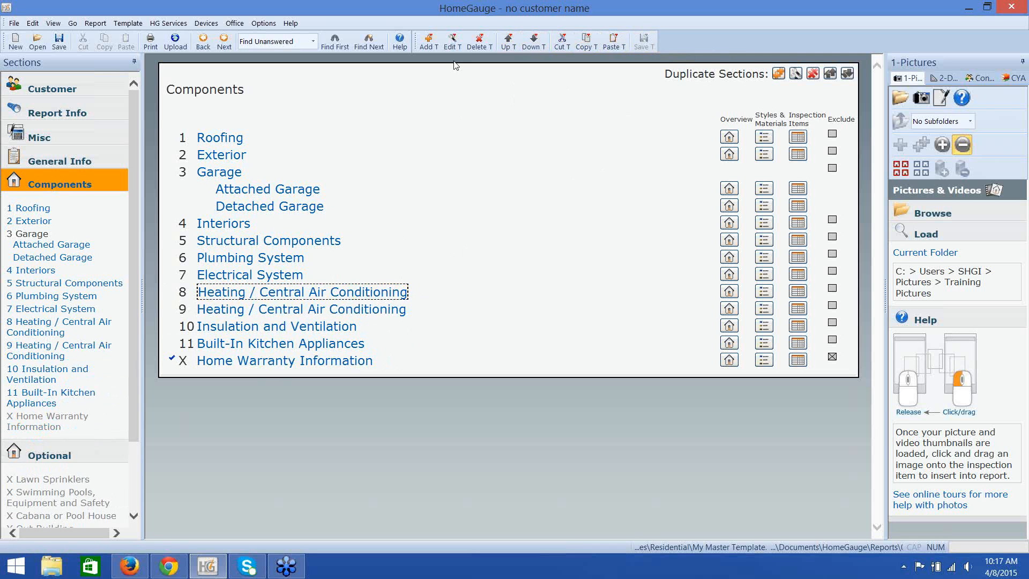
click(452, 42)
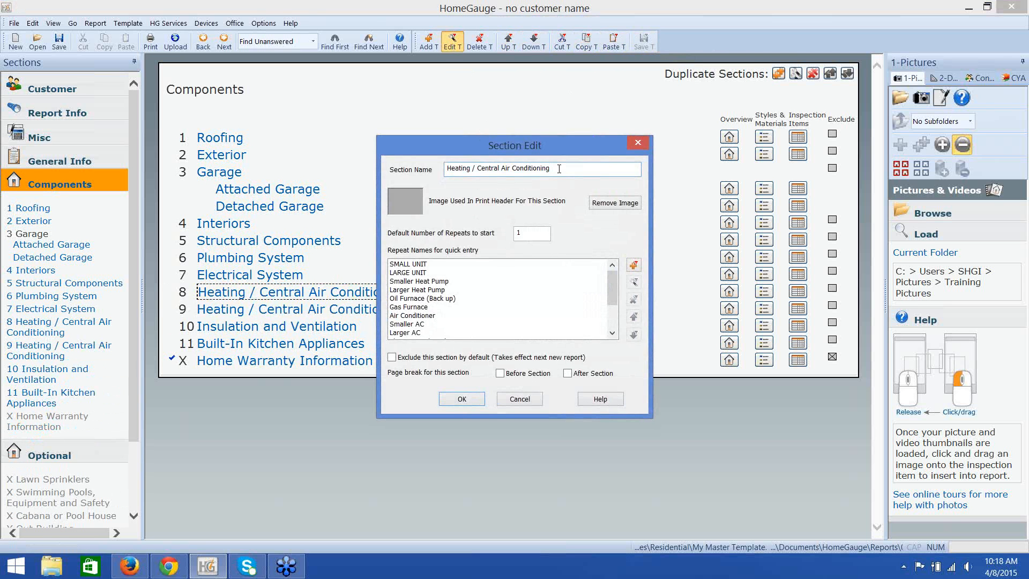
drag(551, 168, 473, 163)
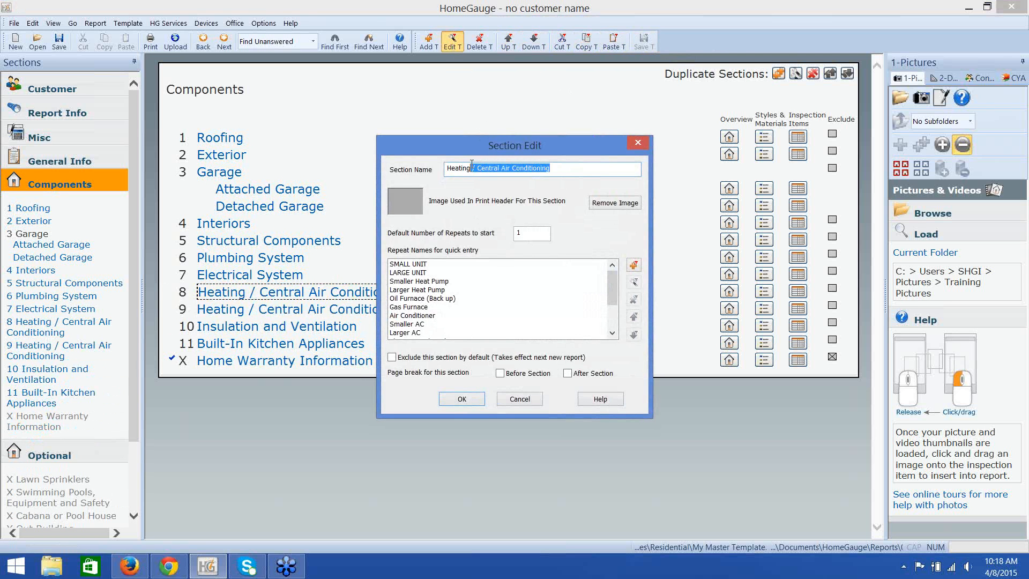
key(BackSpace)
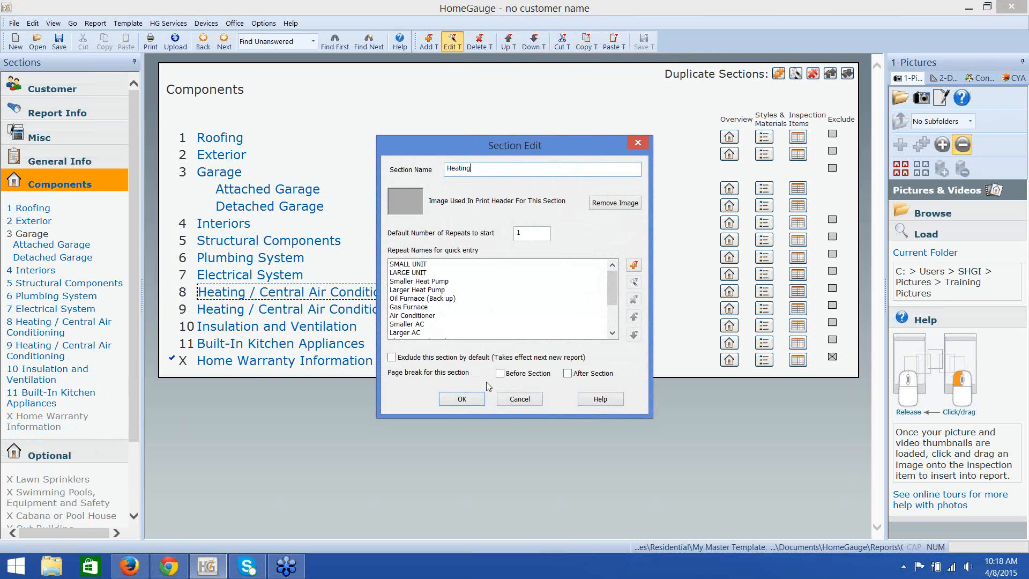
click(472, 398)
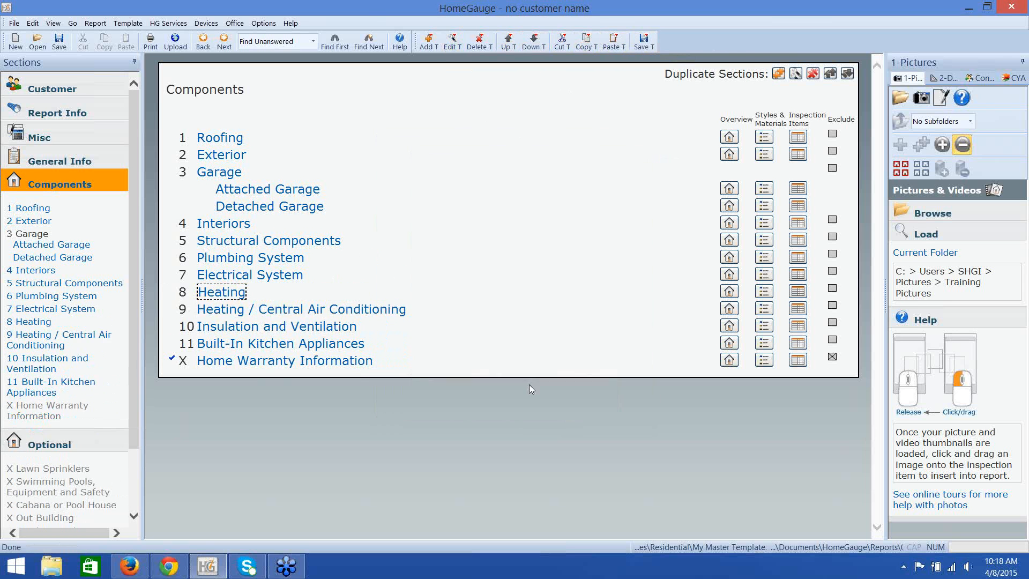
Rename the remaining Heating / Central Air Conditioning section as Central Air Conditioning and save the template.
click(367, 315)
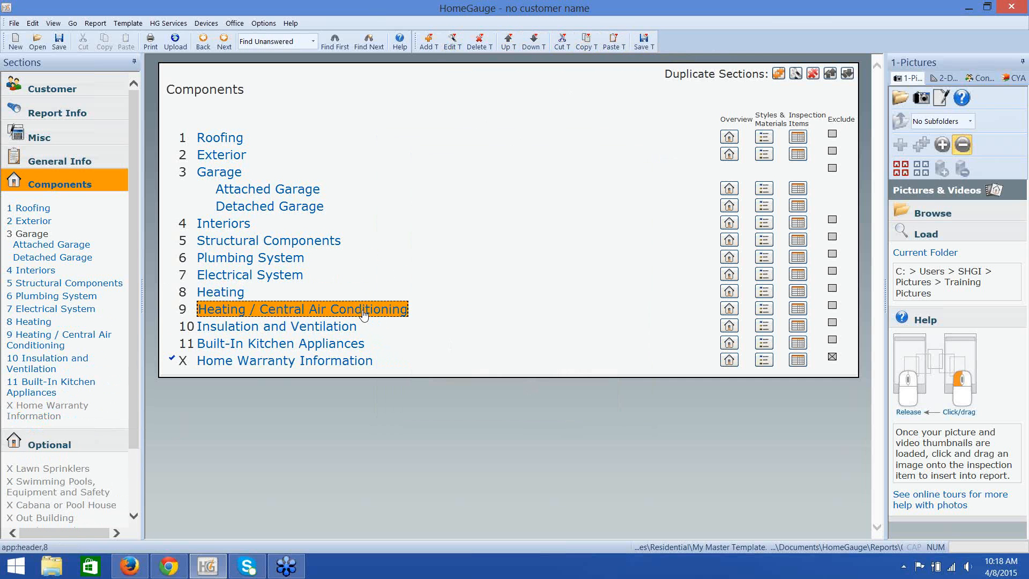
click(458, 48)
drag(478, 169, 446, 171)
key(Delete)
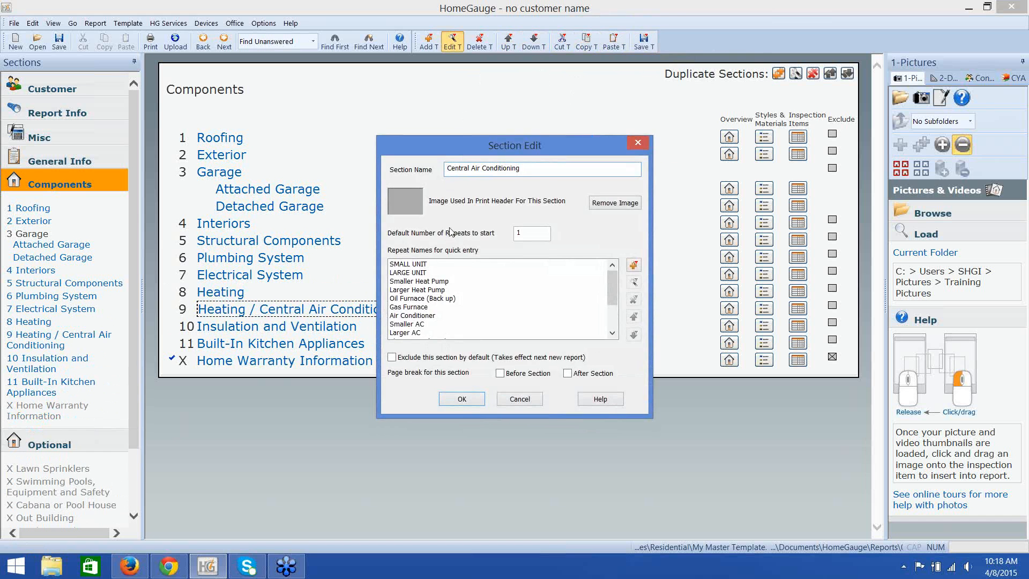
click(462, 400)
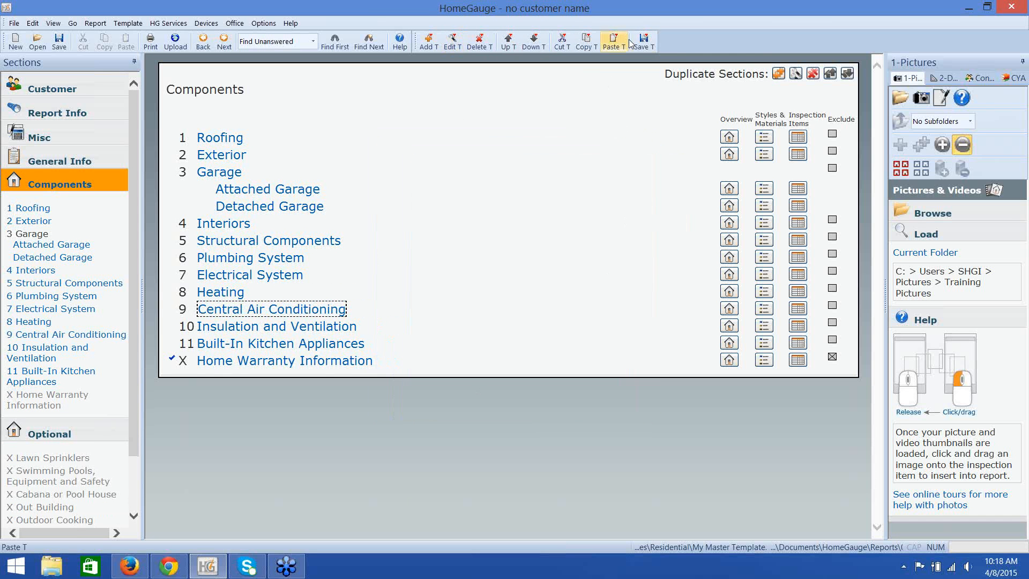
click(650, 44)
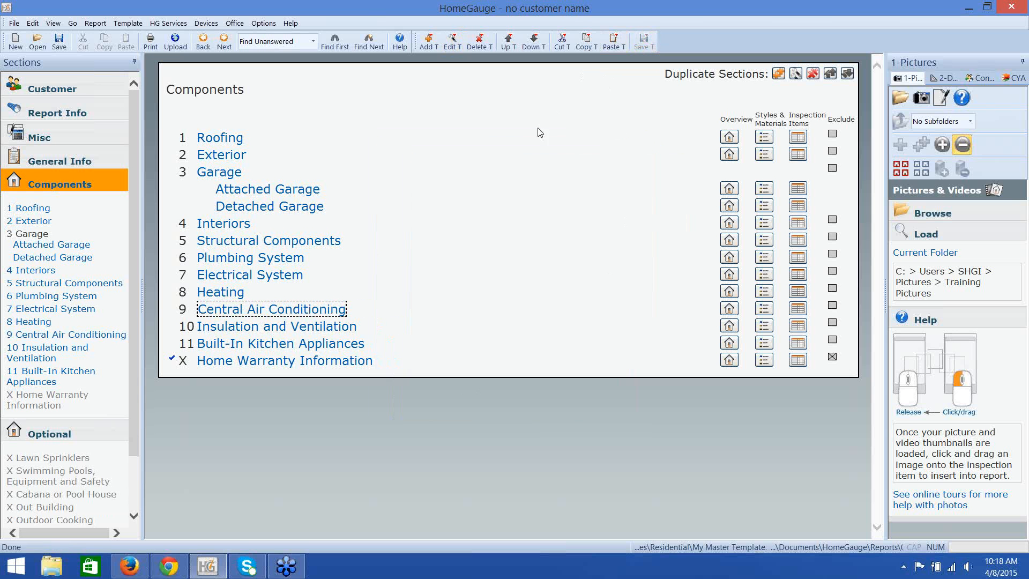
Delete the Cooling and Air Handler Equipment inspection item from the Heating section.
click(45, 323)
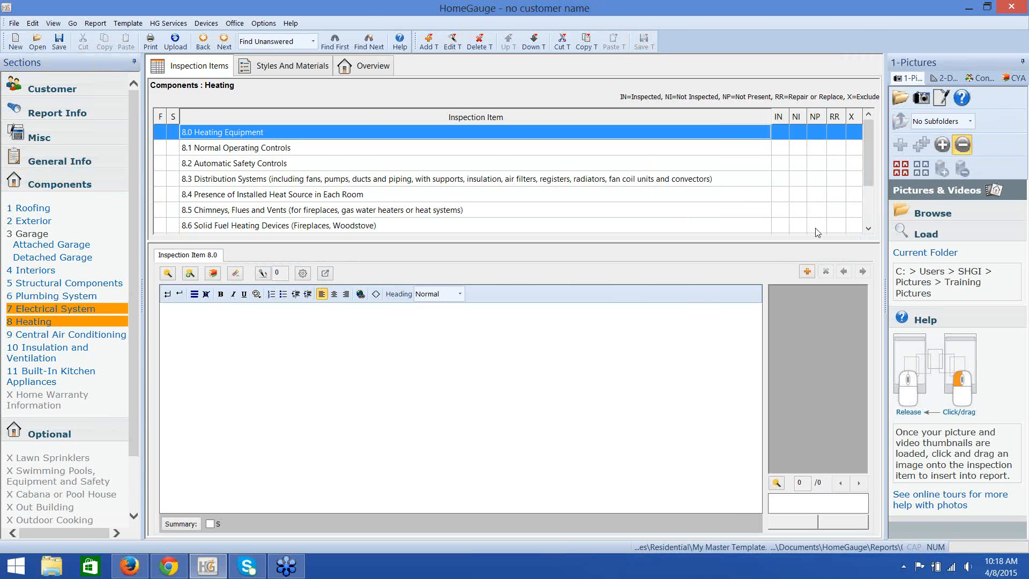
drag(868, 172, 861, 208)
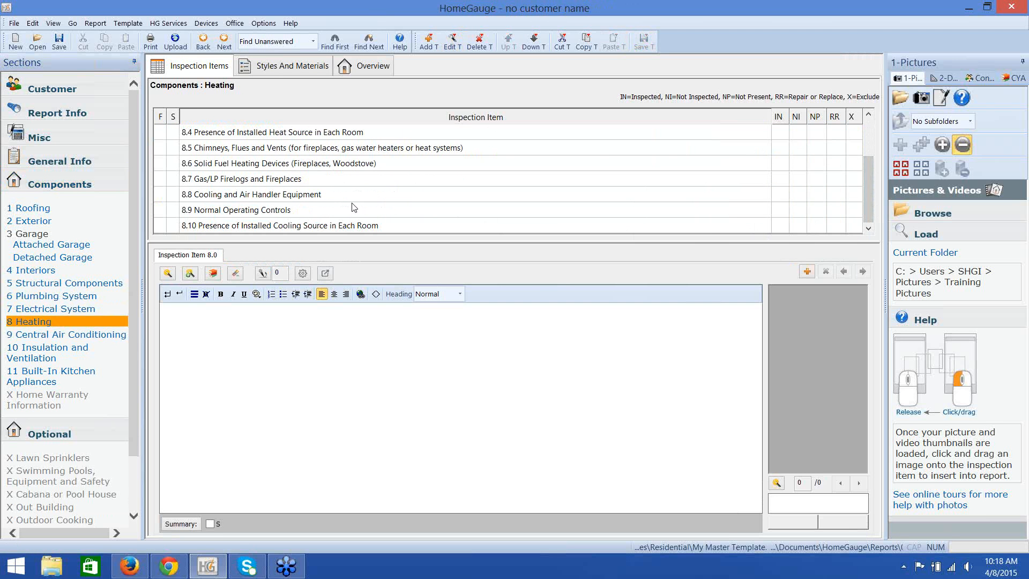
click(321, 194)
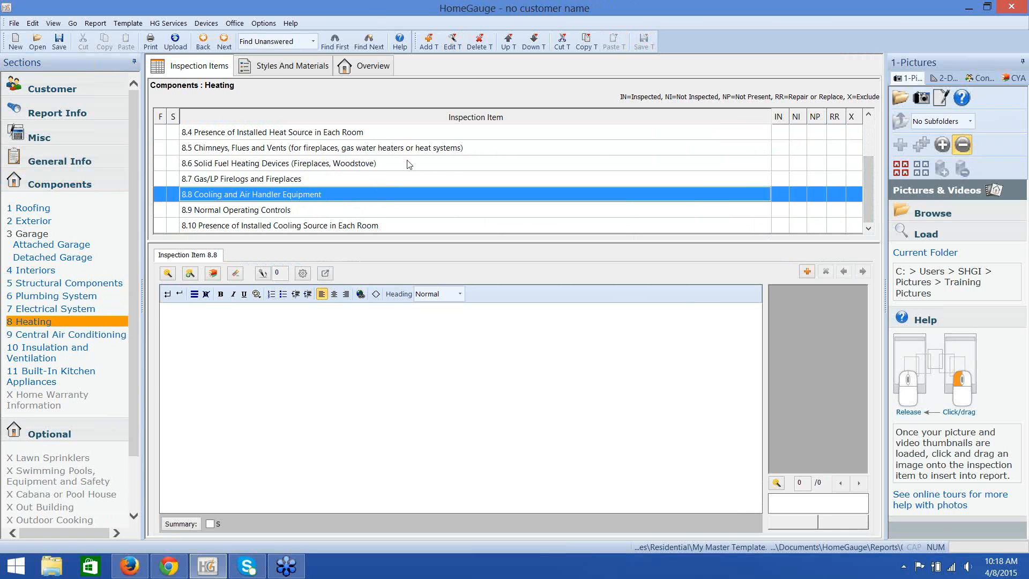
click(479, 43)
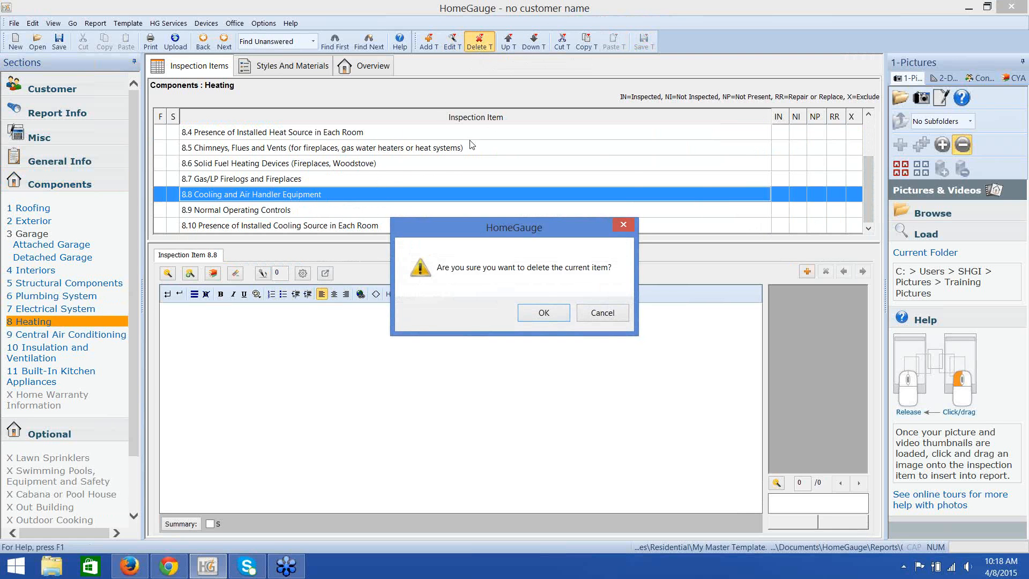
click(524, 317)
Delete the Presence of Installed Cooling Source in Each Room item from the Heating section.
scroll(482, 226, down, 1)
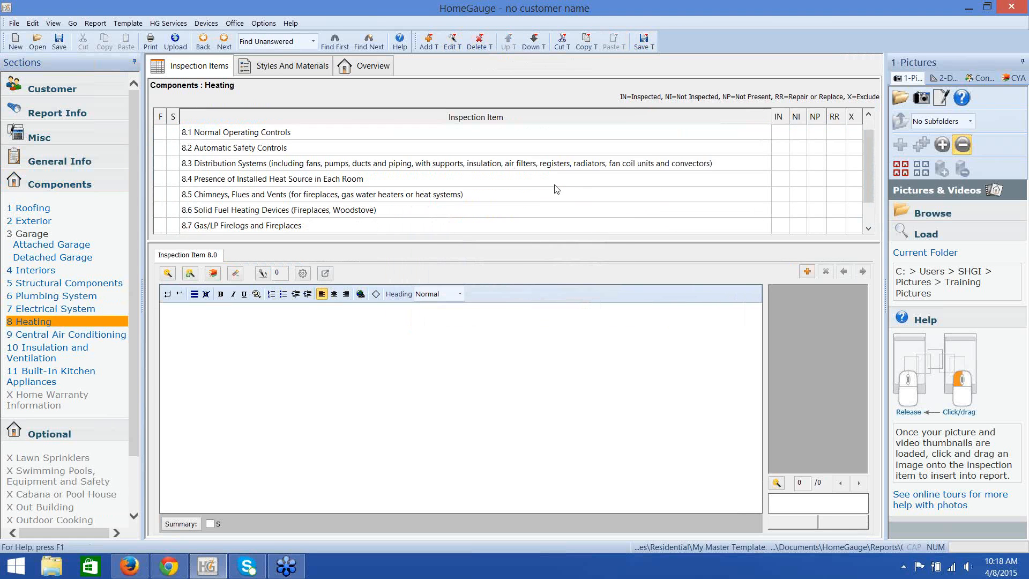
click(270, 226)
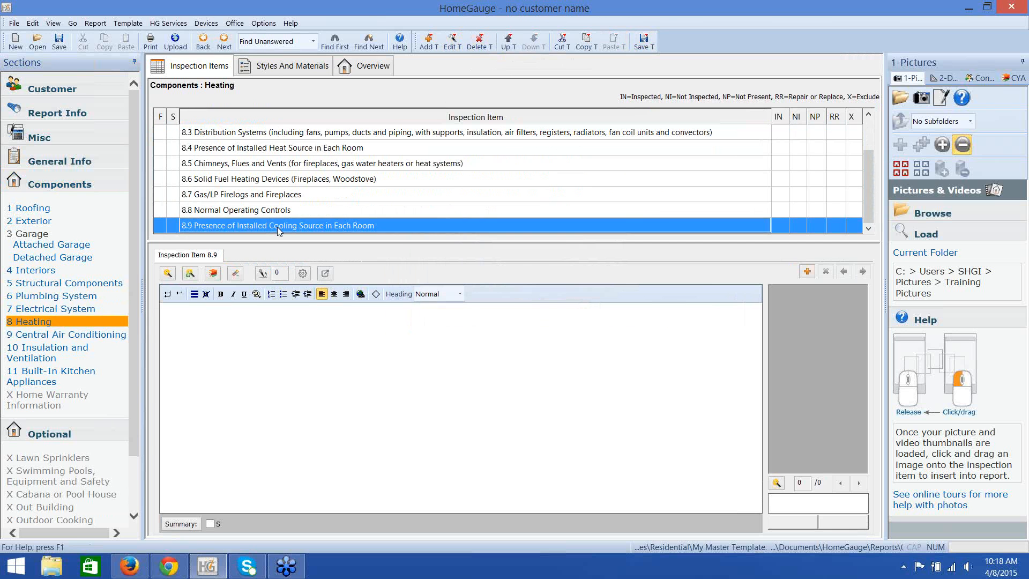
click(475, 43)
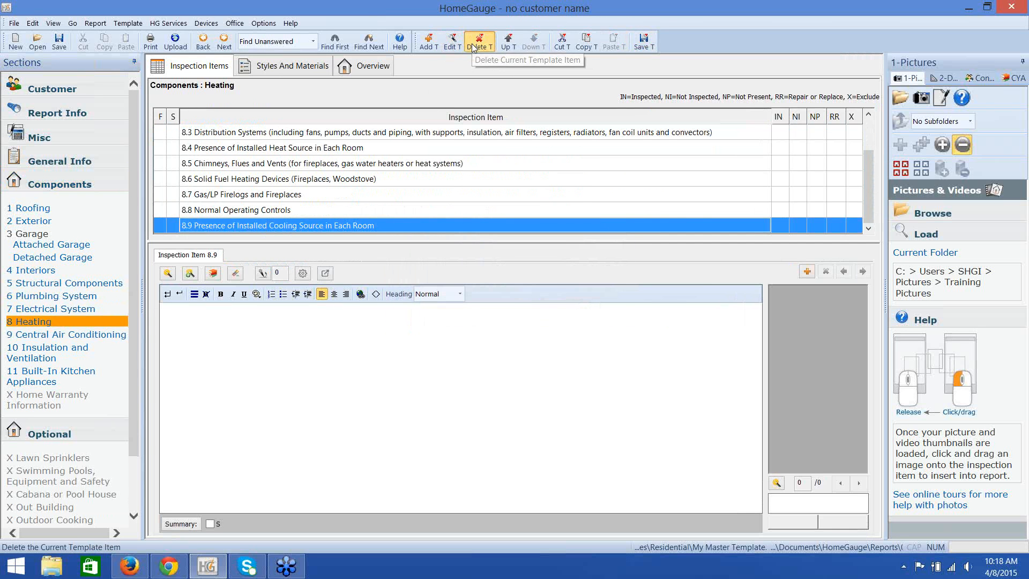
click(537, 315)
Delete the duplicate Normal Operating Controls item at the end of the Heating section's list and save the template.
scroll(579, 195, down, 1)
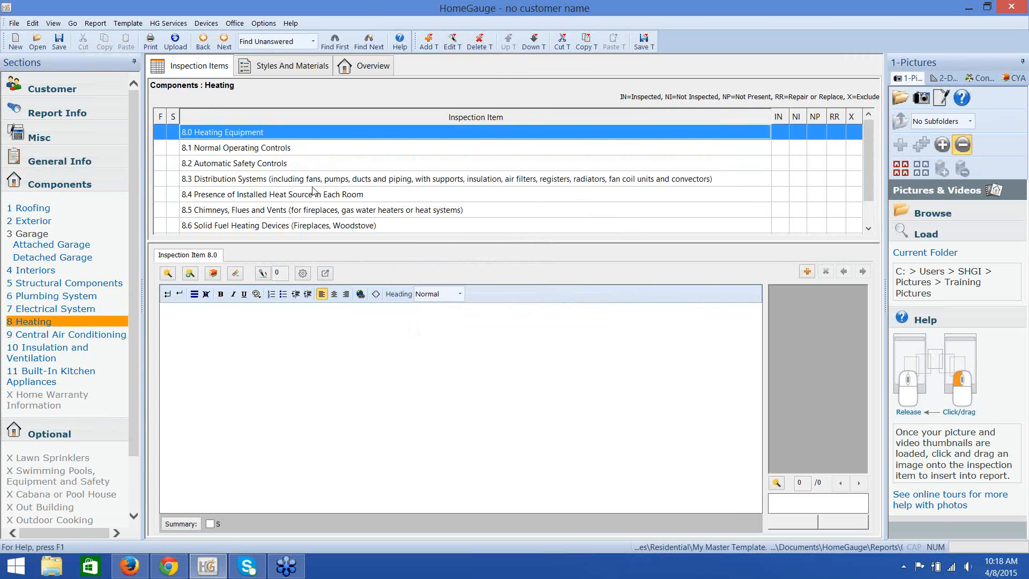
click(255, 149)
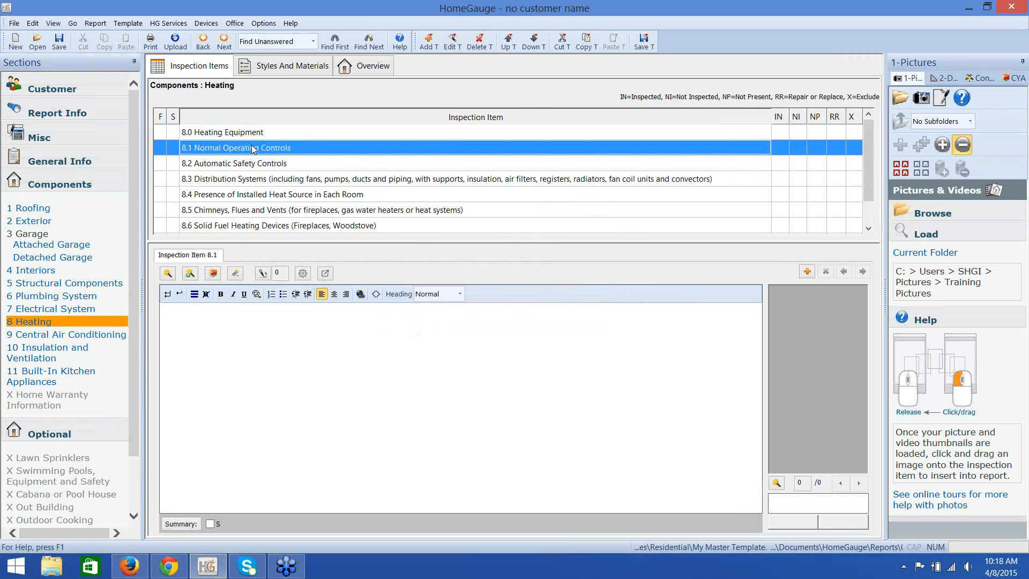
scroll(323, 179, down, 1)
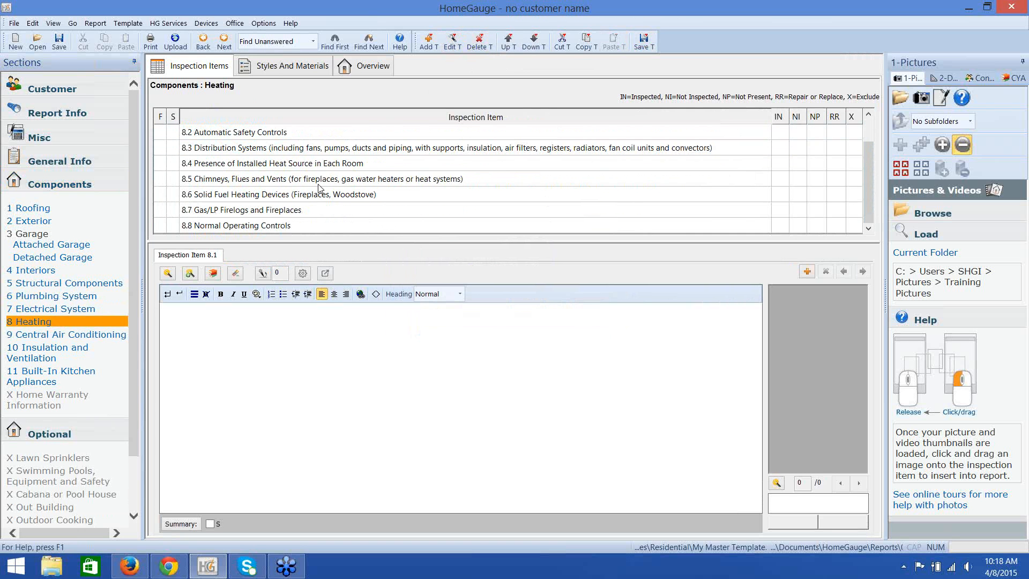
click(282, 227)
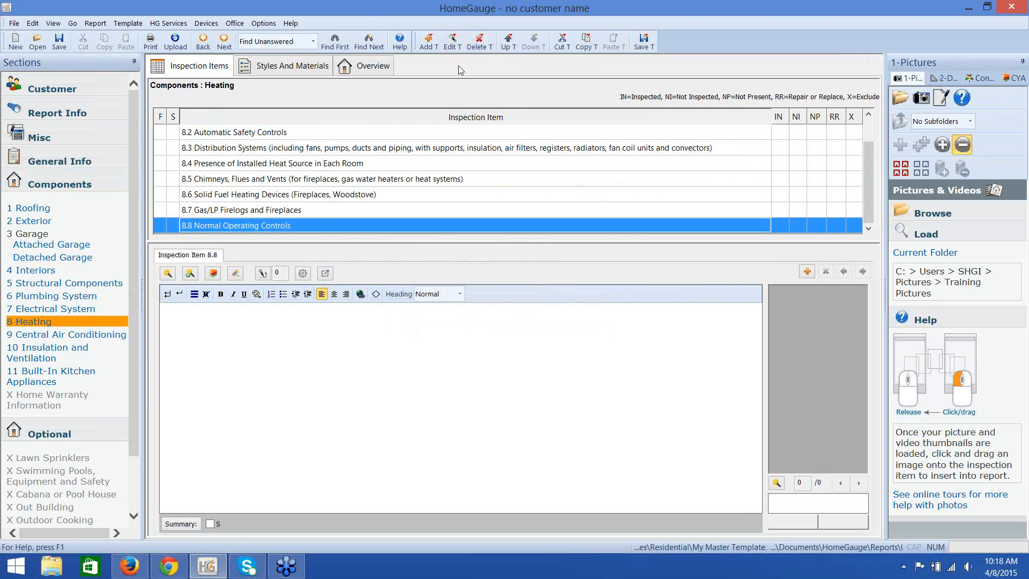
click(478, 41)
click(541, 313)
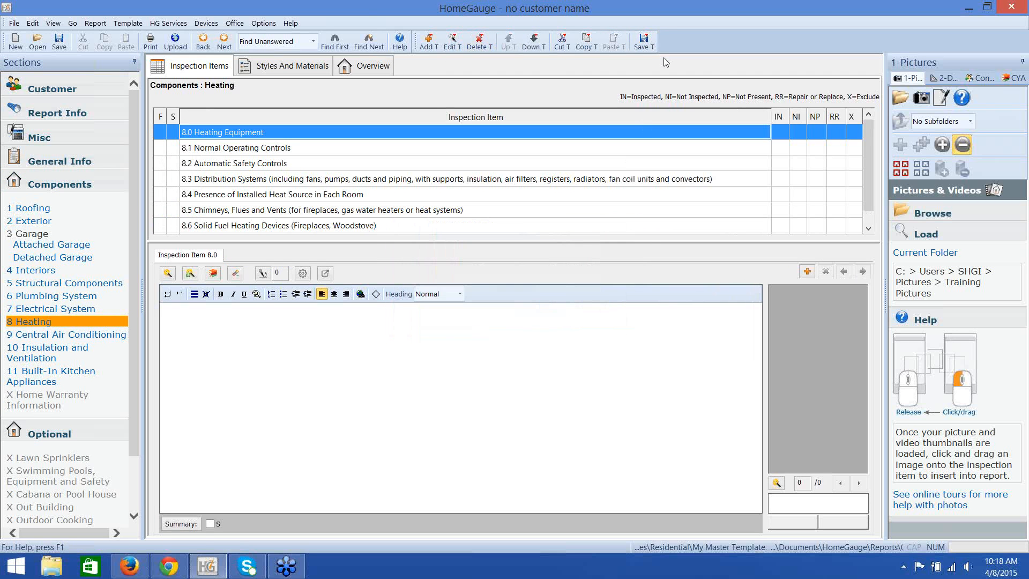
click(644, 42)
Delete the Heating Equipment item and the first Normal Operating Controls item from the Central Air Conditioning section.
click(114, 334)
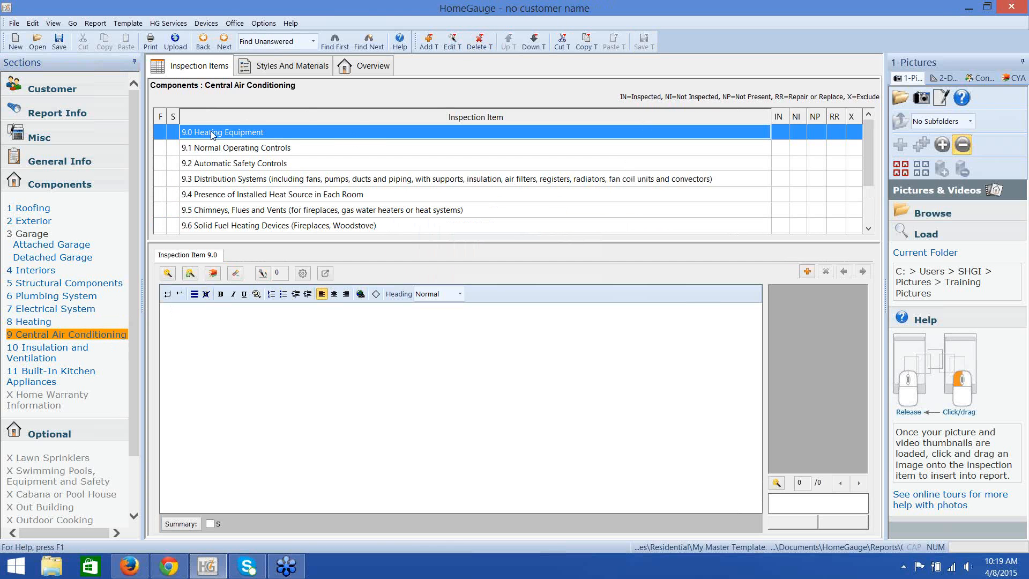
click(479, 42)
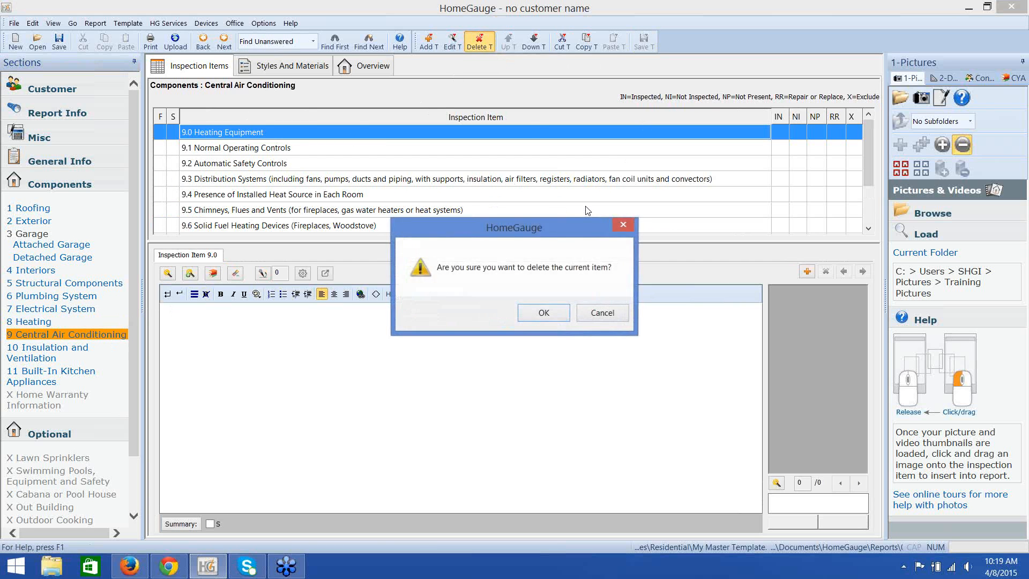
click(563, 314)
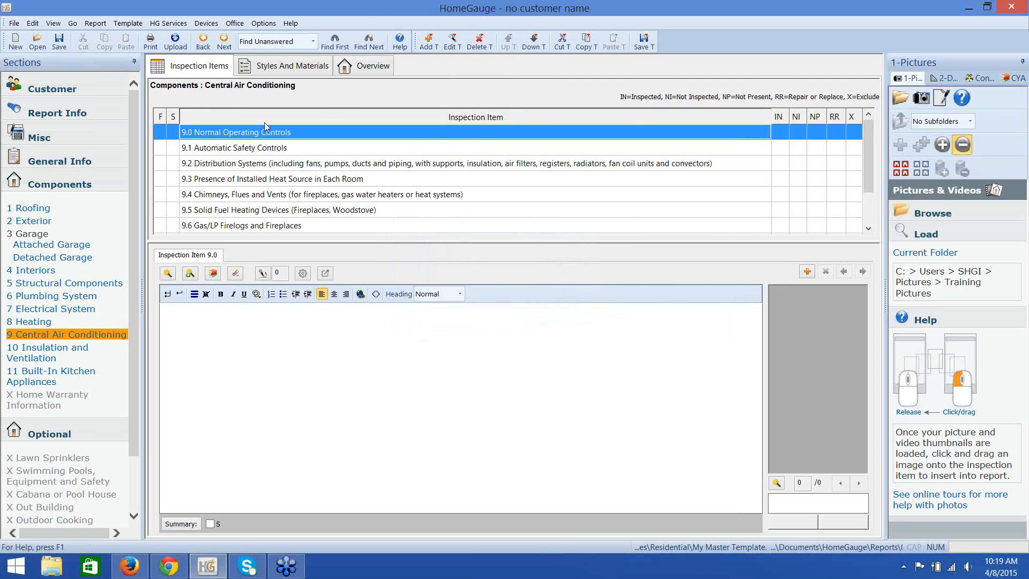
click(478, 42)
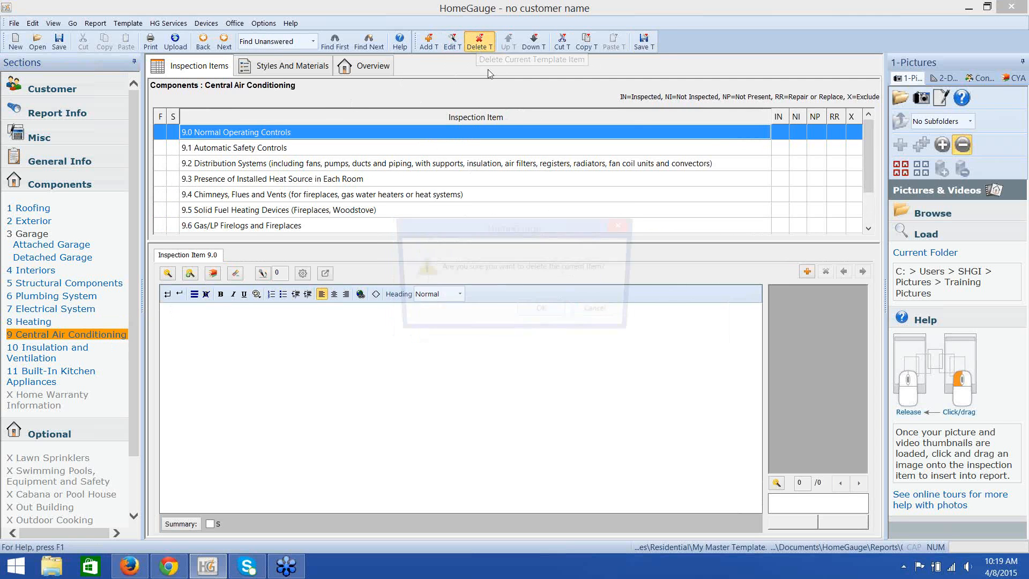
click(543, 312)
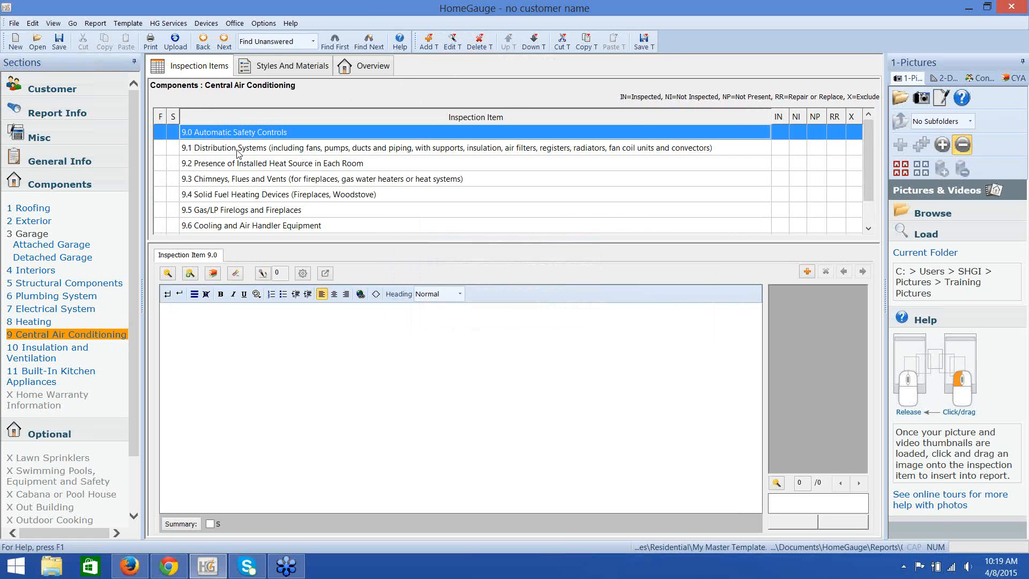
Delete the Presence of Installed Heat Source in Each Room and Chimneys, Flues and Vents items from Central Air Conditioning.
click(267, 168)
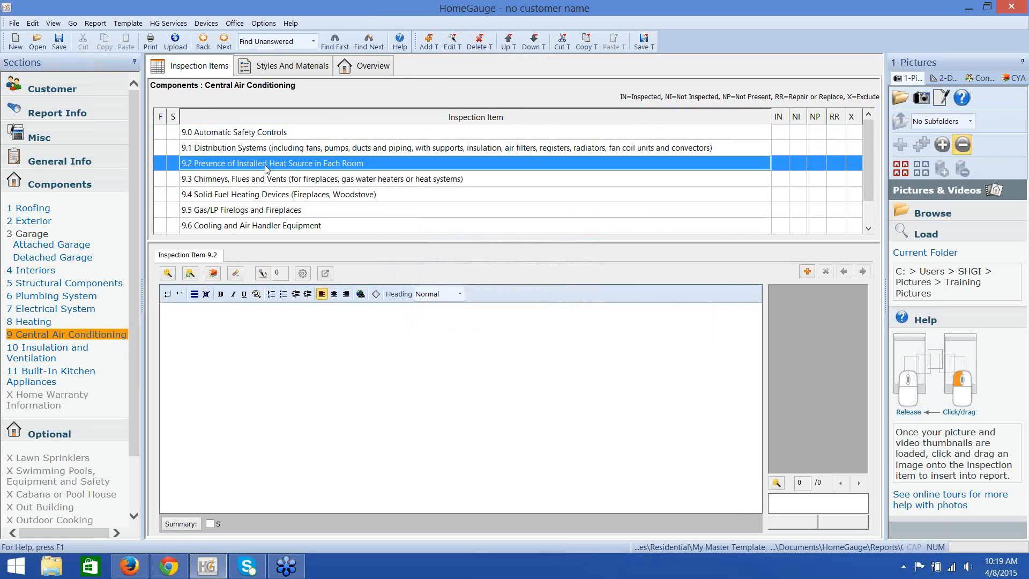
click(478, 42)
click(543, 313)
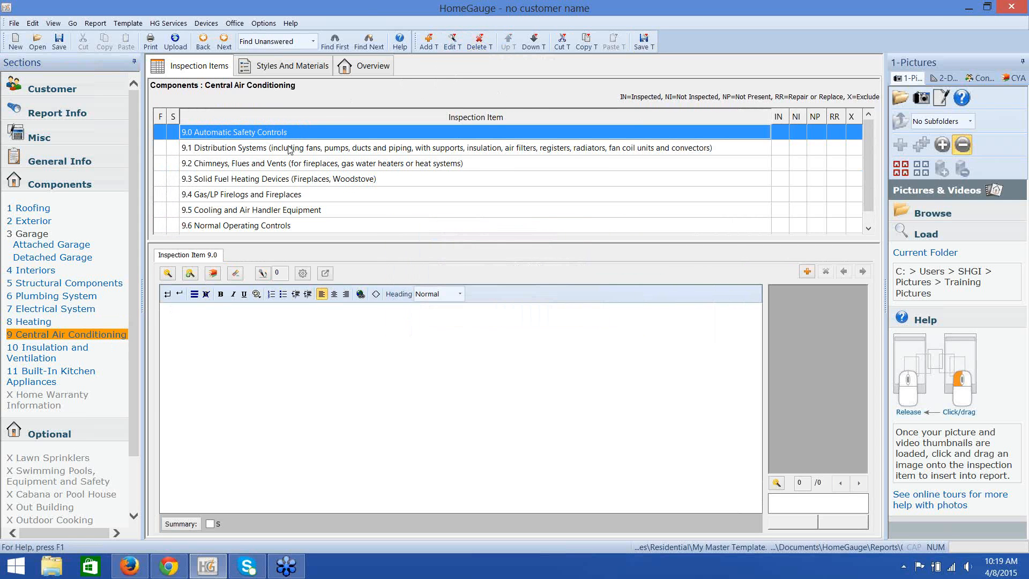
click(284, 164)
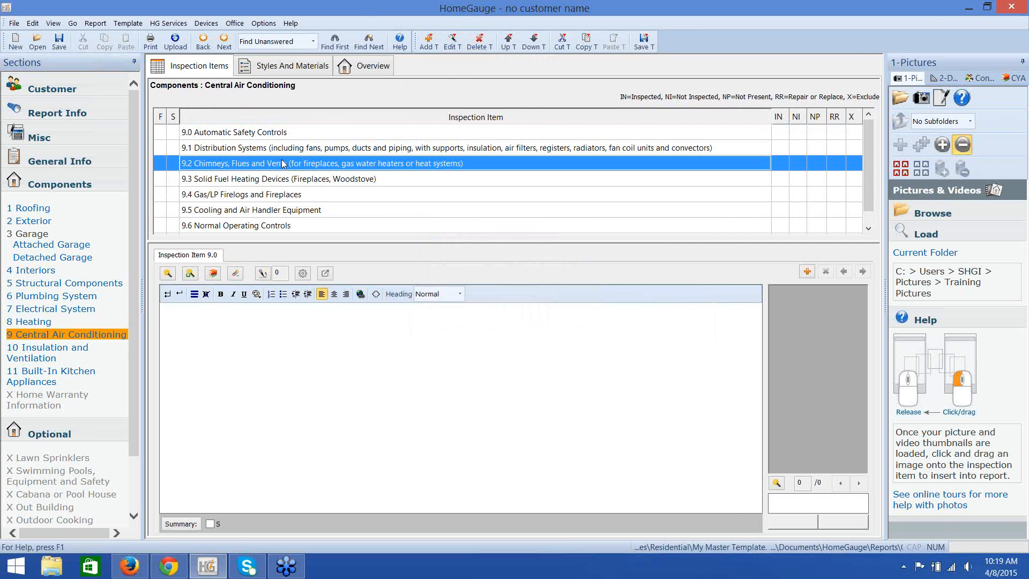
click(485, 43)
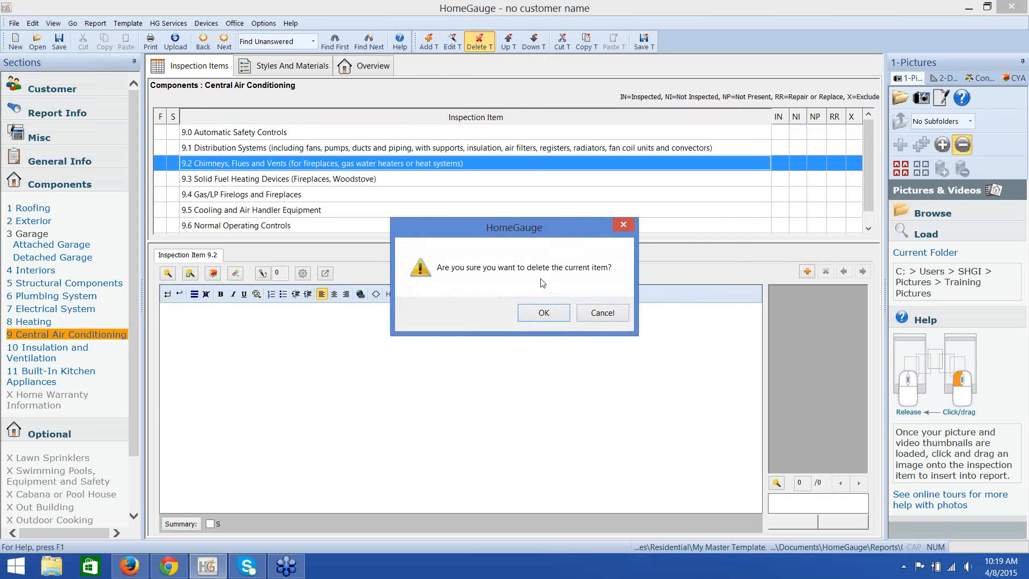
click(543, 313)
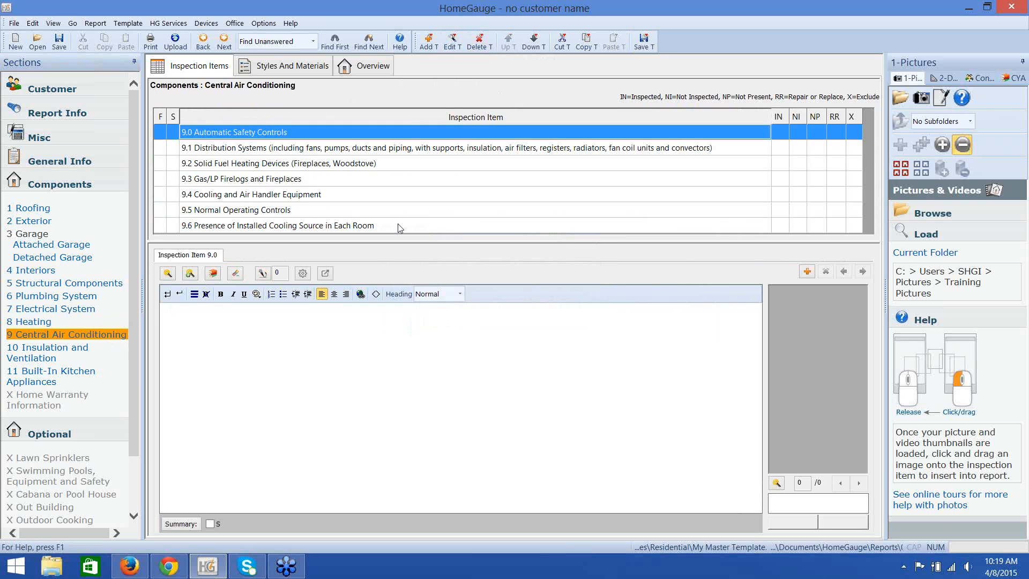
Delete the Gas/LP Firelogs and Solid Fuel Heating Devices items from Central Air Conditioning and save the template.
click(479, 42)
click(555, 313)
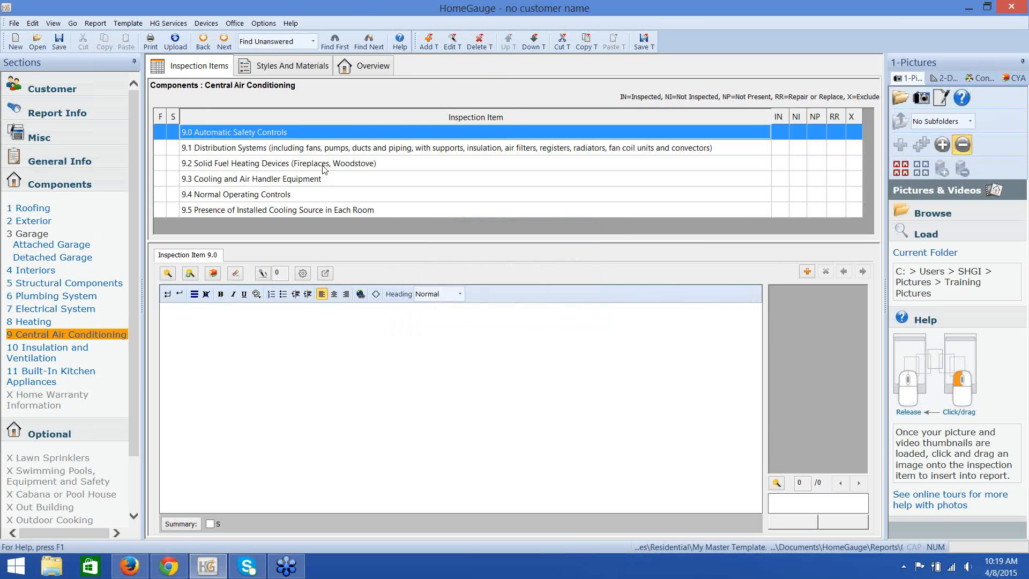
click(485, 47)
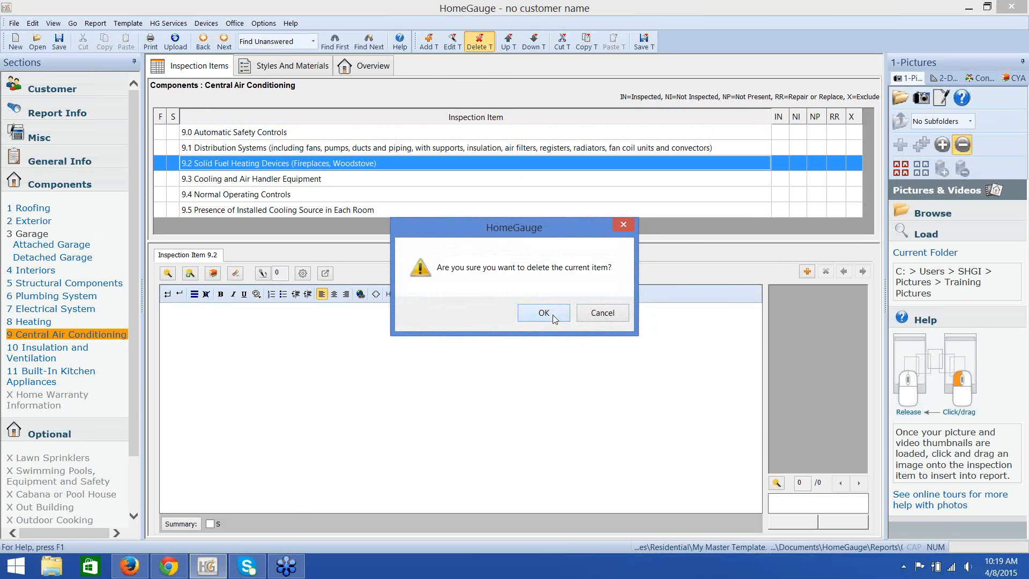
click(552, 314)
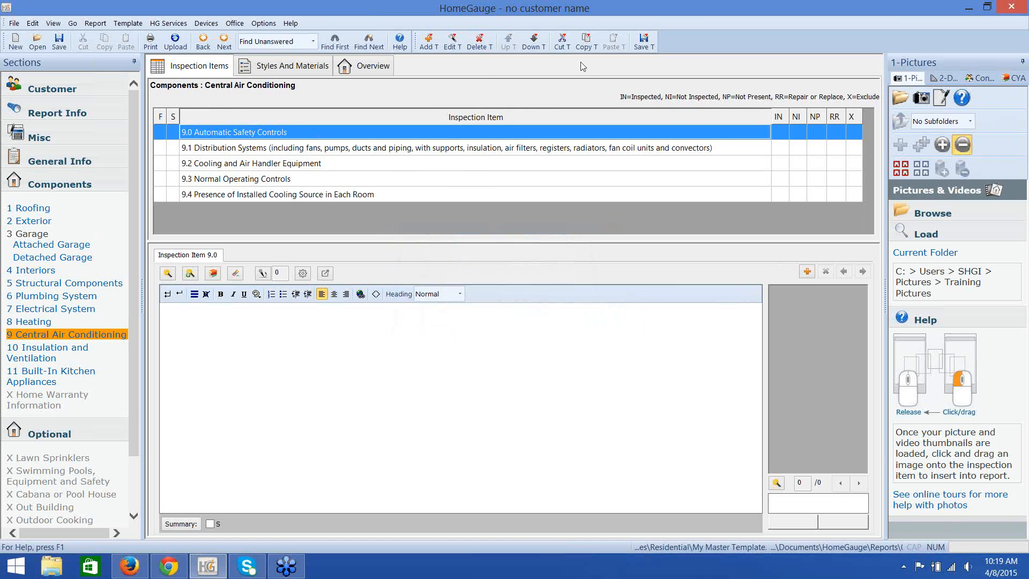
click(644, 41)
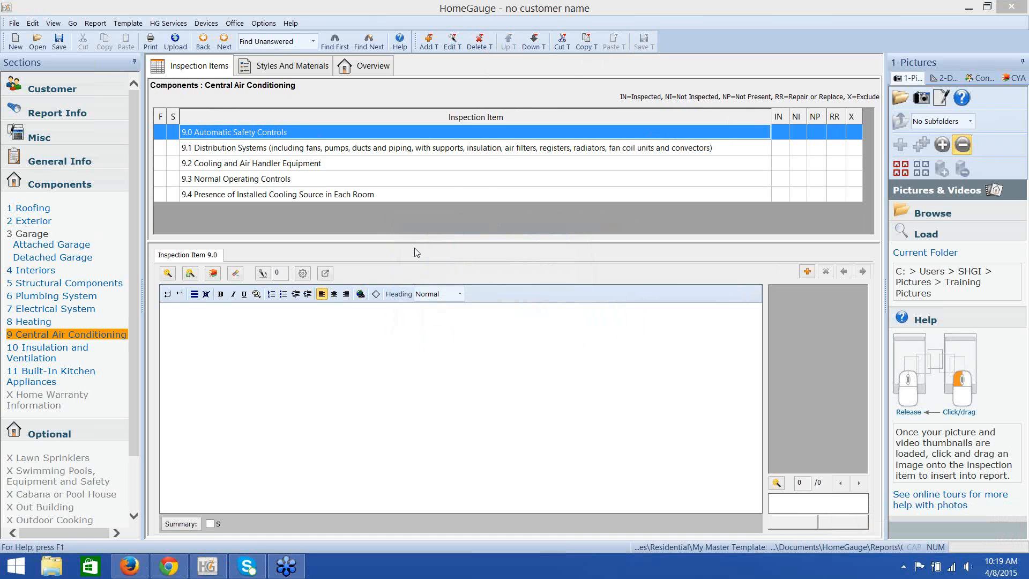
Add a new component section named Guest House and open its inspection items.
click(53, 188)
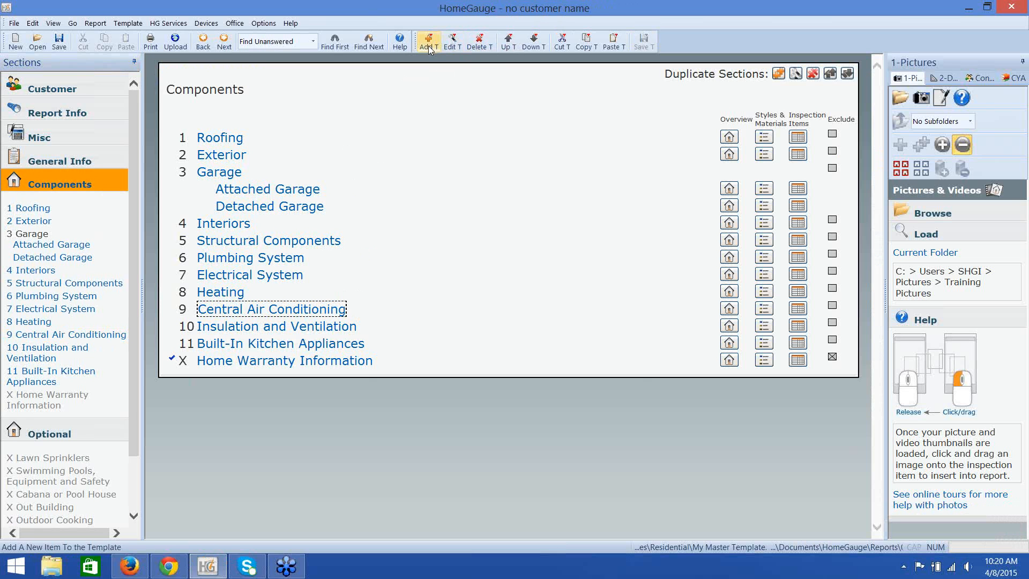
click(428, 46)
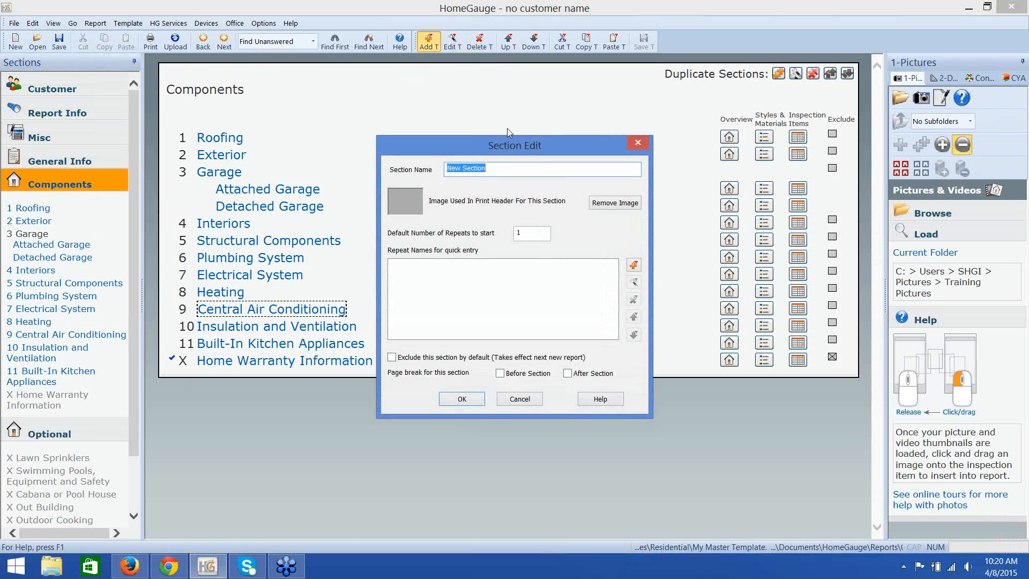
text(Guest House)
click(462, 399)
click(268, 383)
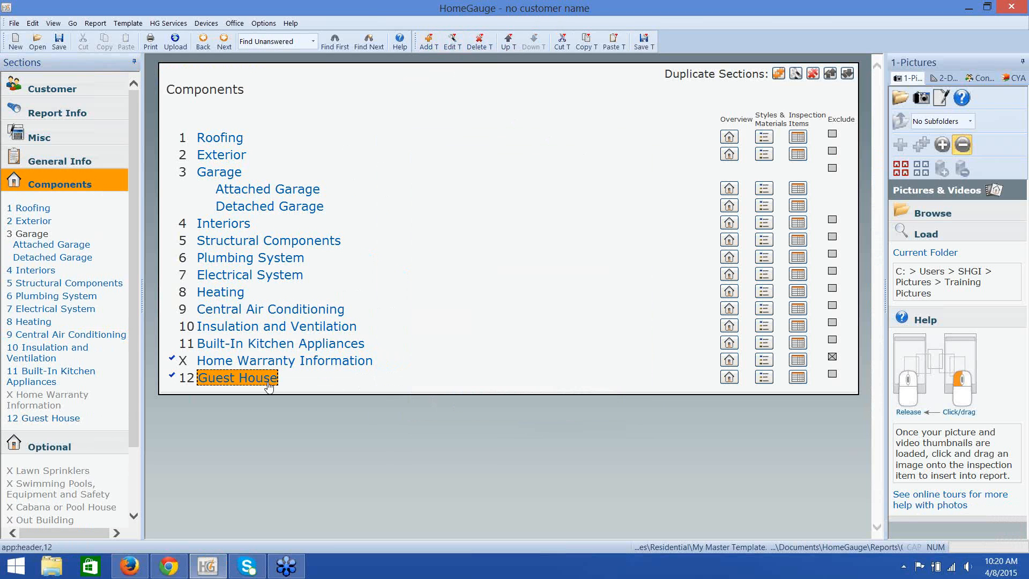
click(75, 420)
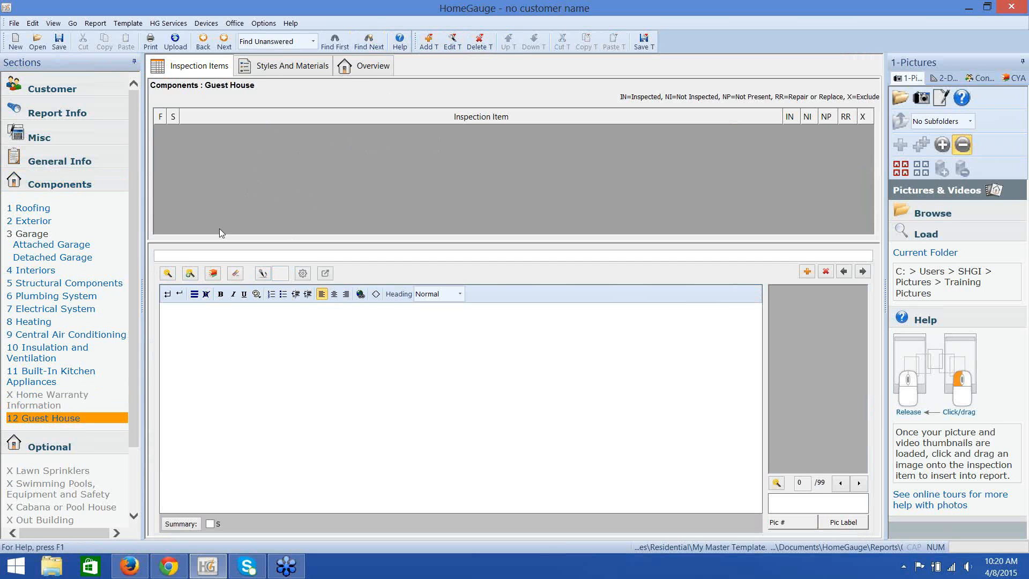
Delete the Guest House section from the components list and save the template.
click(94, 183)
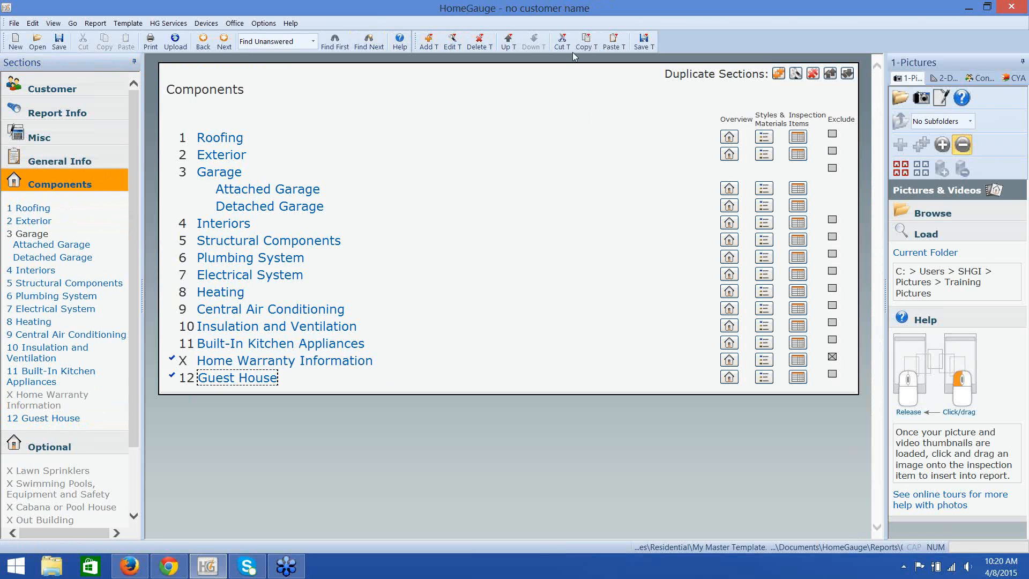
click(479, 42)
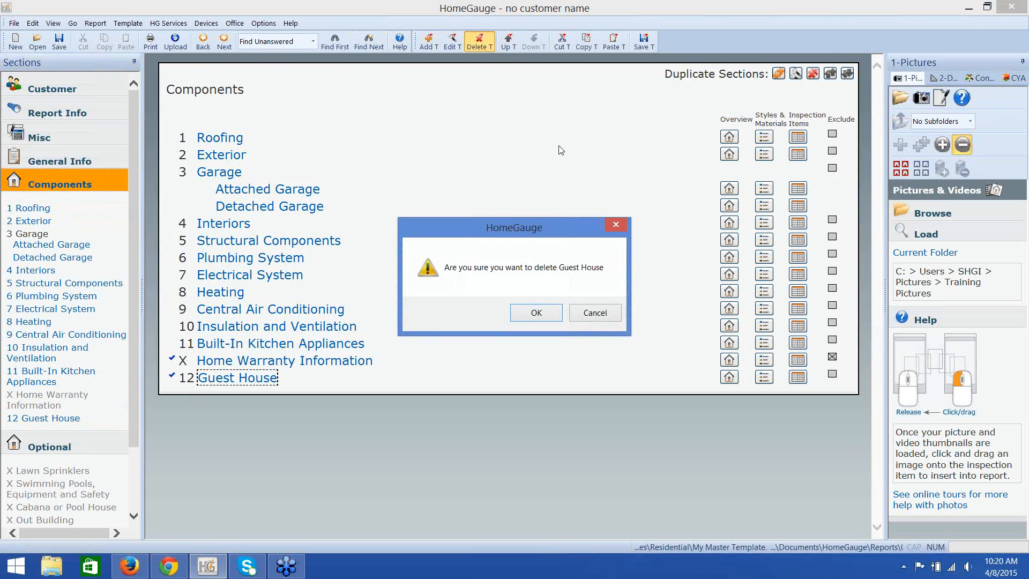
click(536, 312)
click(644, 43)
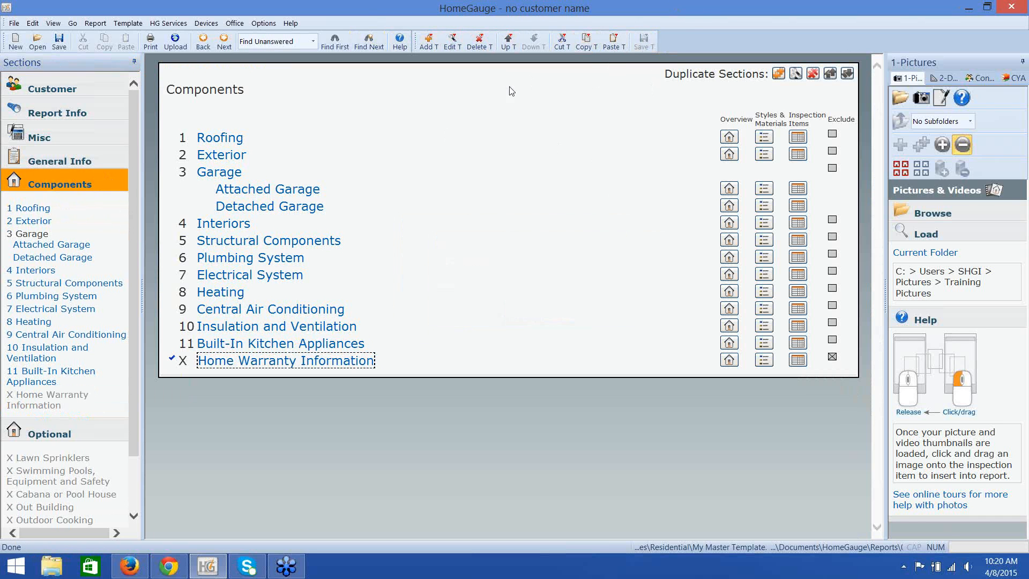
Edit the Roofing section, open the file selection for its header image and display the files as extra large icons.
click(231, 141)
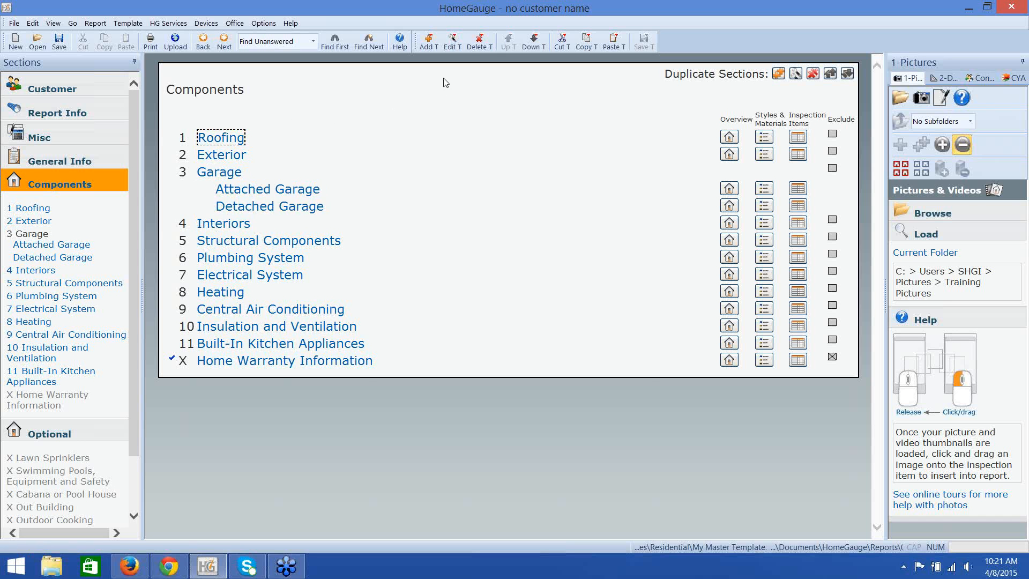
click(450, 42)
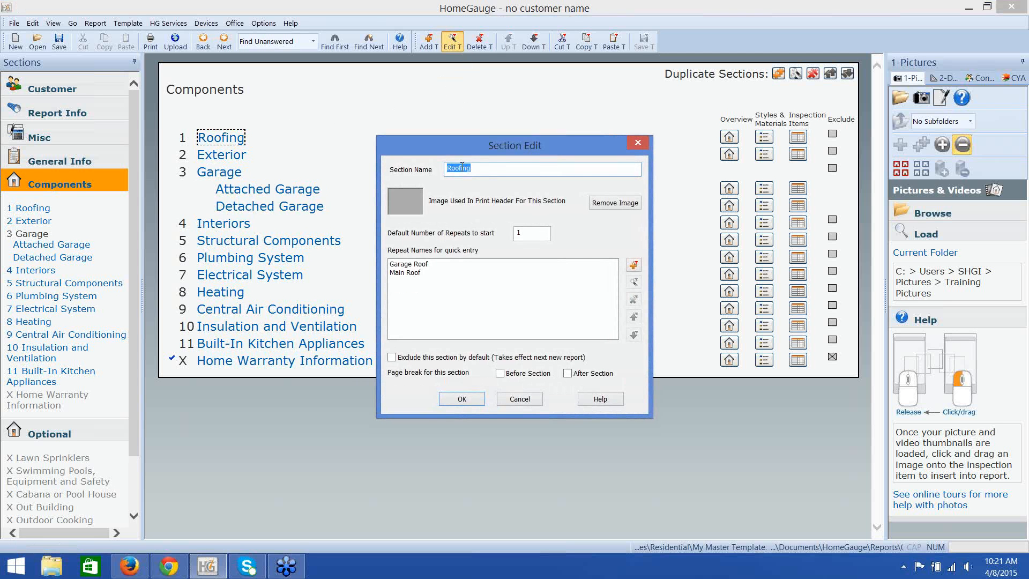
click(405, 195)
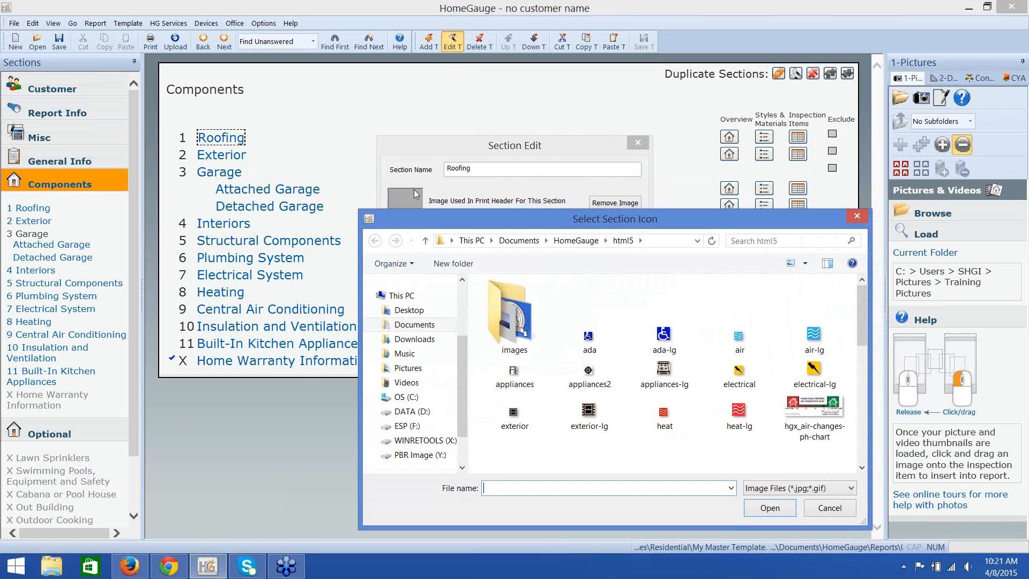
drag(464, 225, 316, 124)
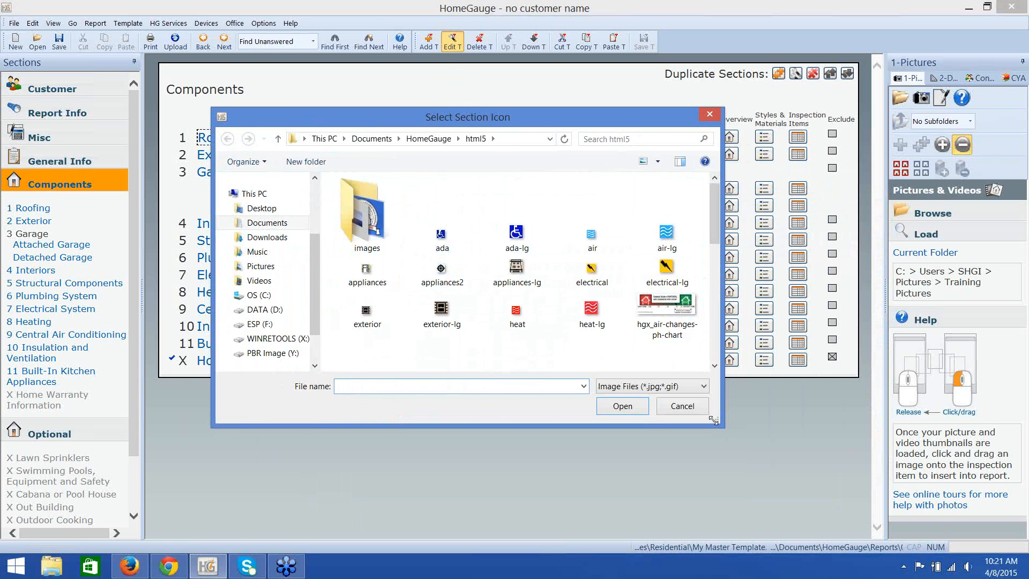
drag(716, 423, 828, 470)
click(770, 161)
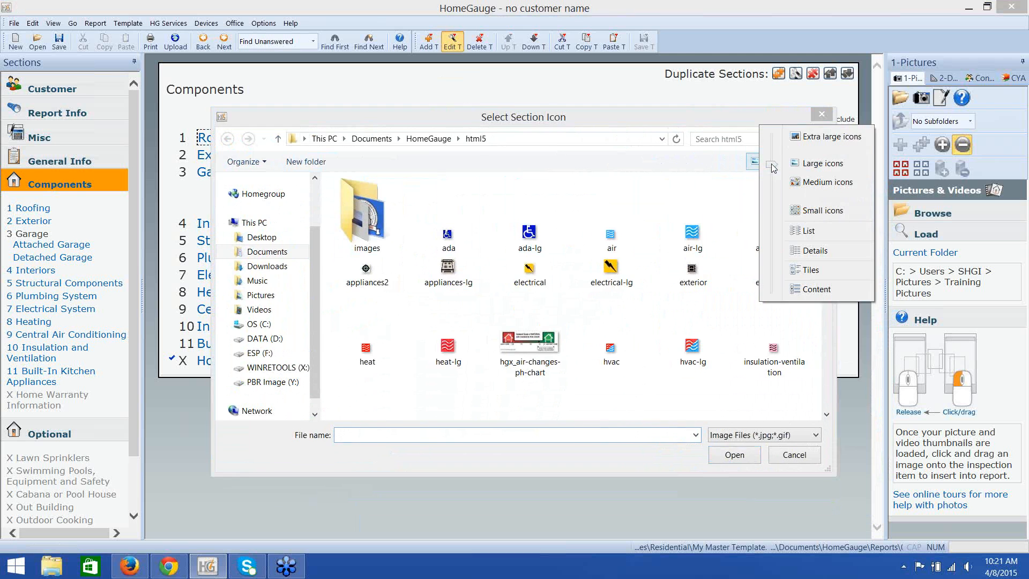
click(820, 138)
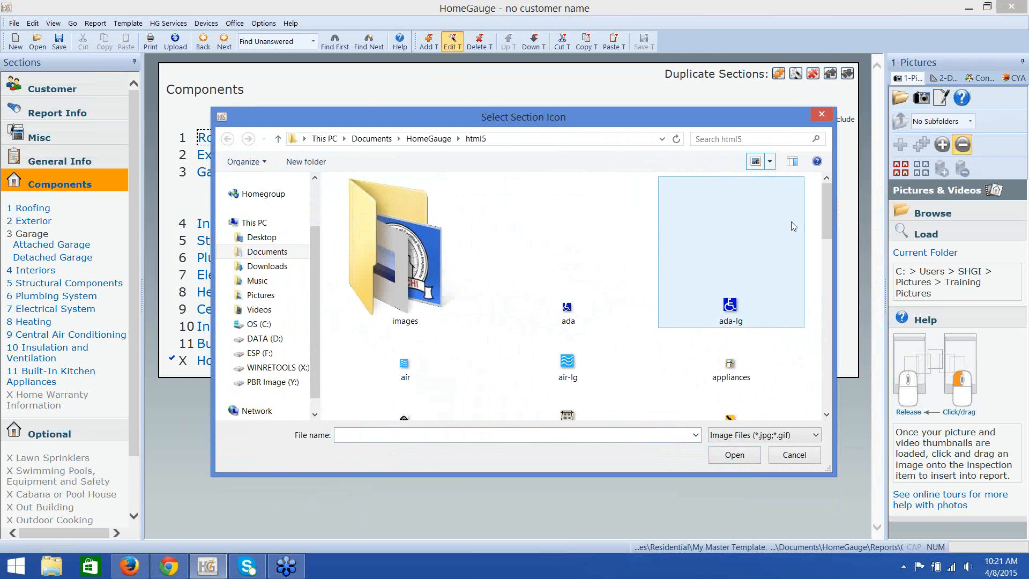
Set roof-lg as the print header image of the Roofing section and save the template.
drag(825, 224, 811, 364)
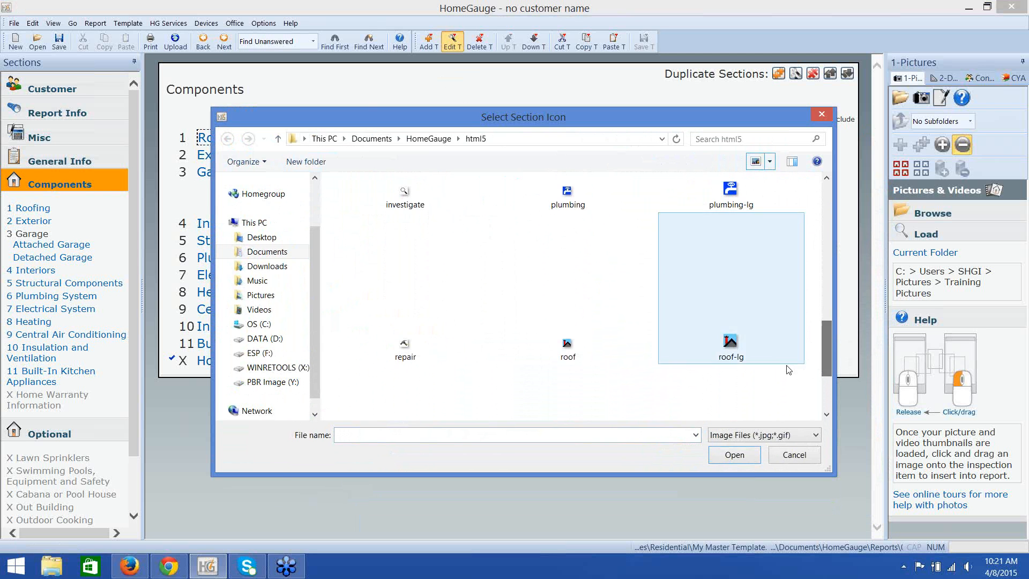
click(740, 356)
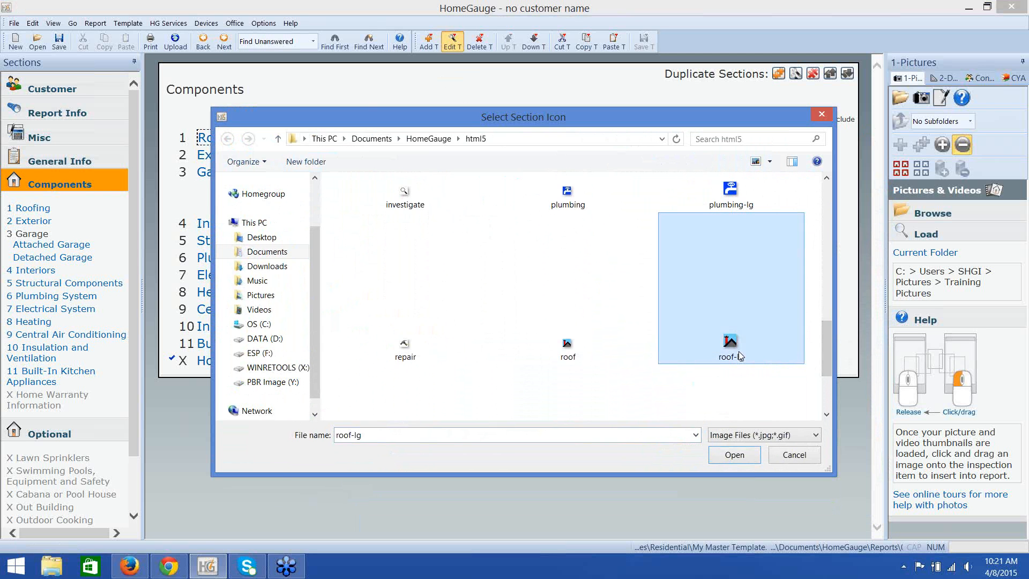
click(734, 455)
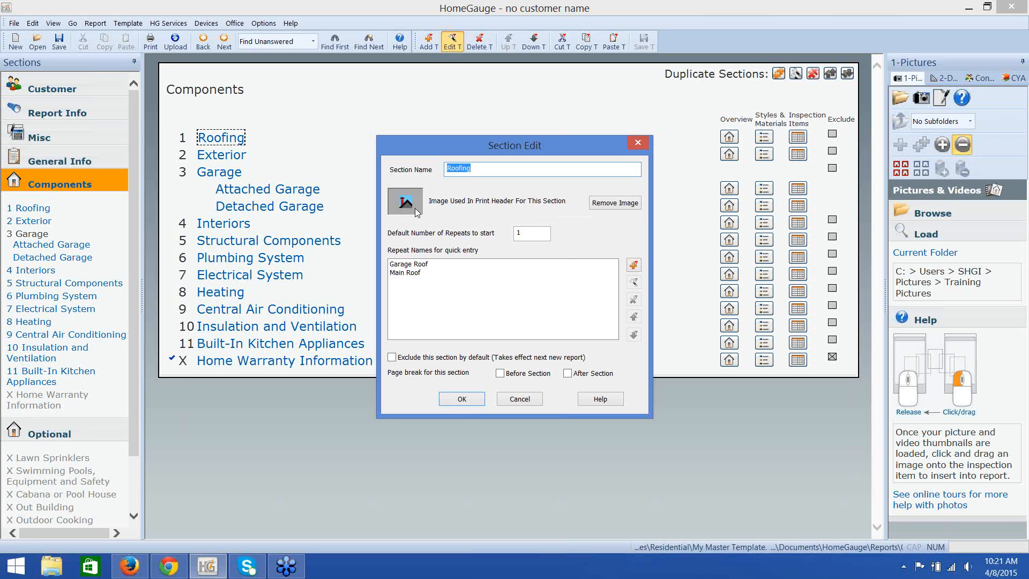
click(464, 393)
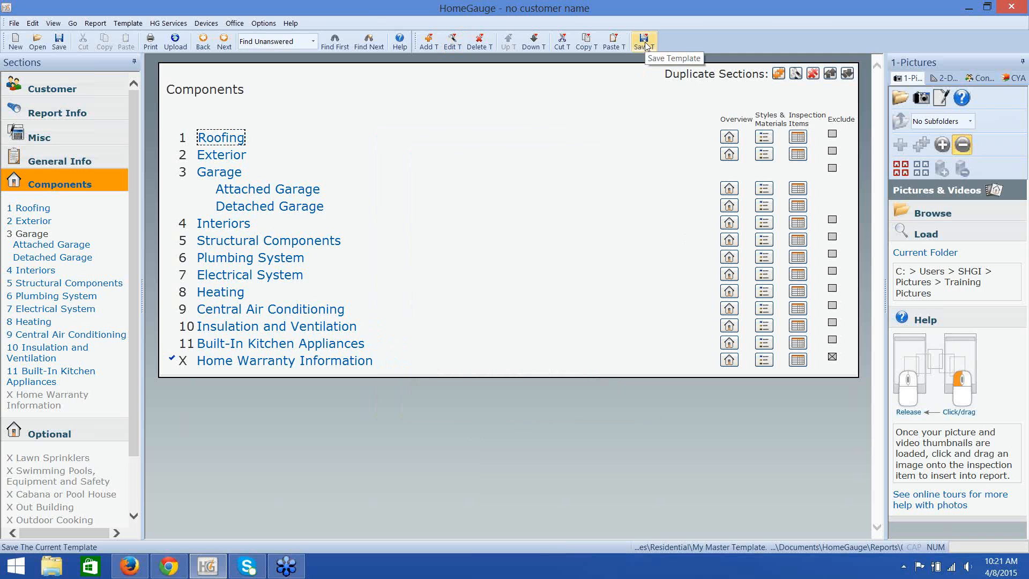
click(645, 42)
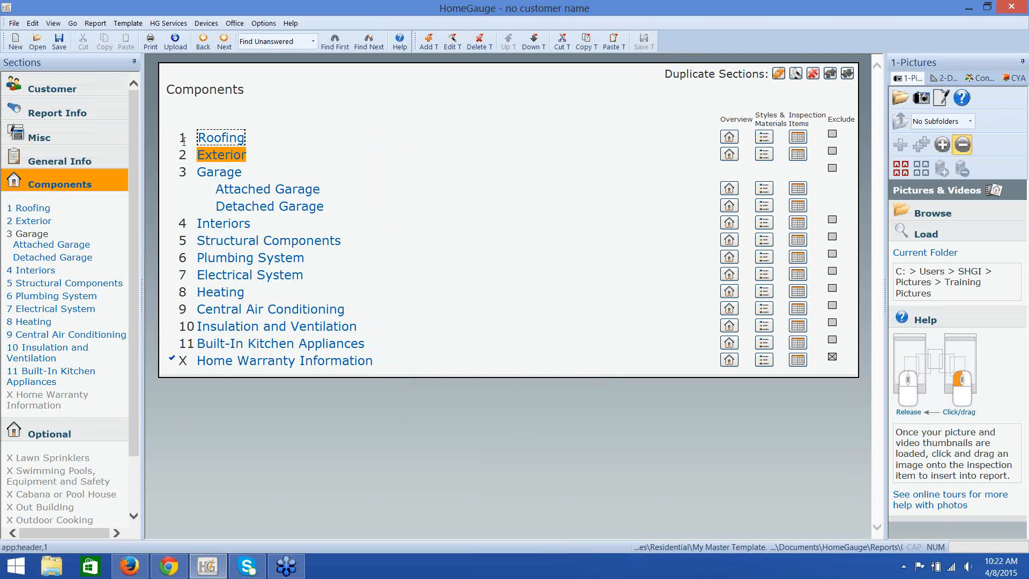
Duplicate the Skylights, Chimneys and Roof Penetrations item in Roofing, place the copy directly below the original and save the template.
click(26, 210)
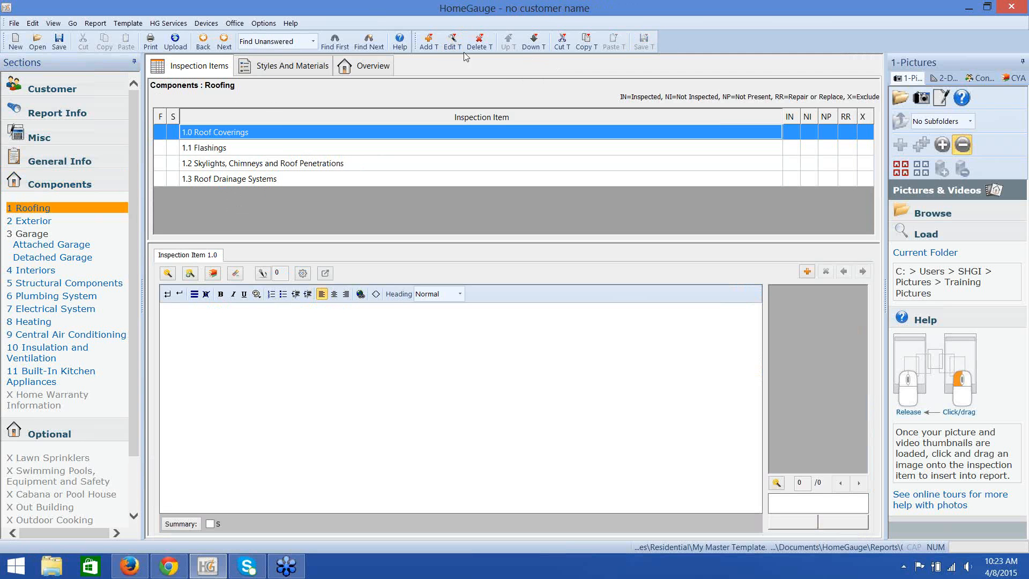
click(261, 166)
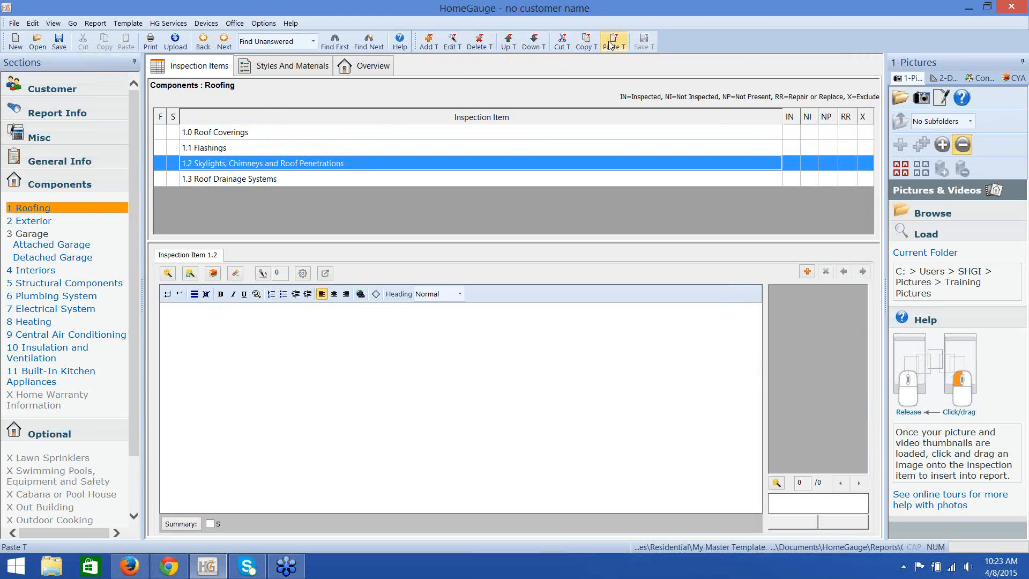
click(612, 42)
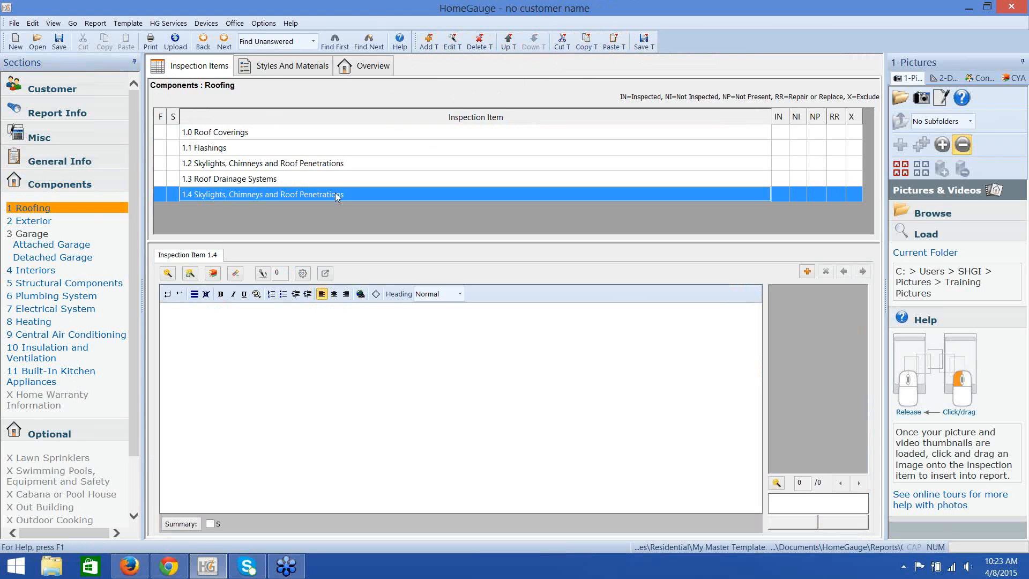
click(508, 41)
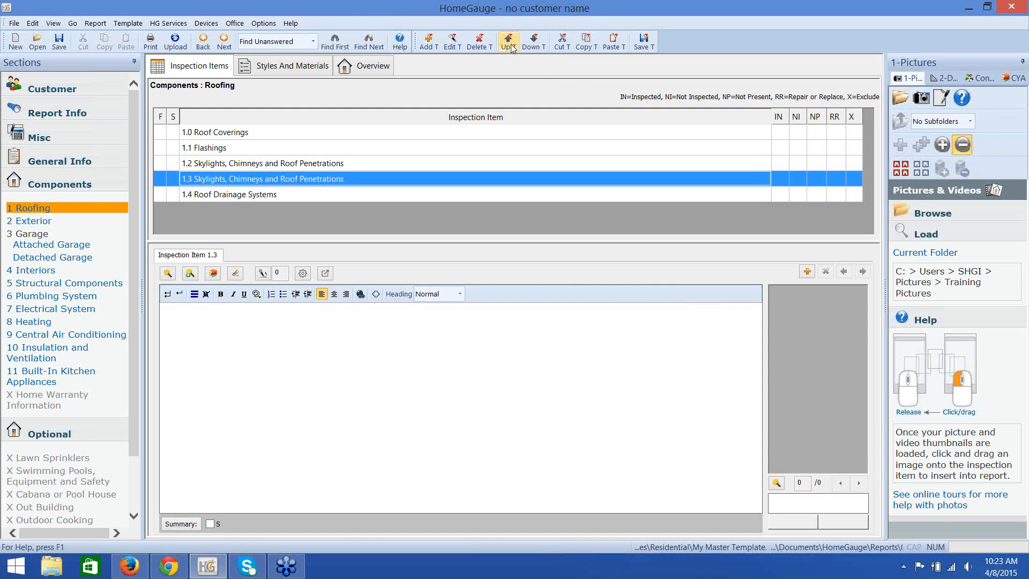
click(640, 40)
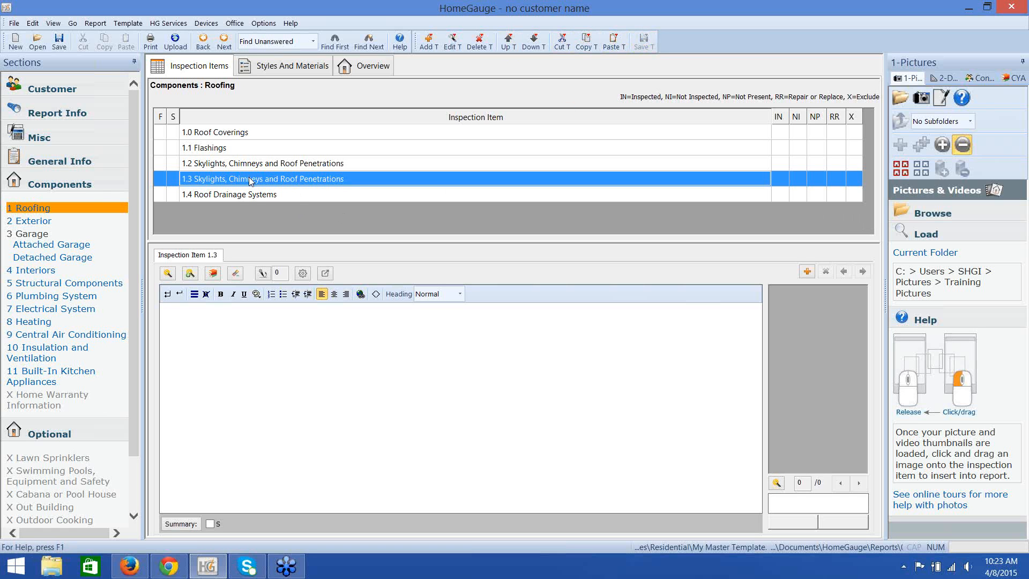
Rename the duplicated Roofing item, number 1.3, as Chimneys and Roof Penetrations.
click(453, 42)
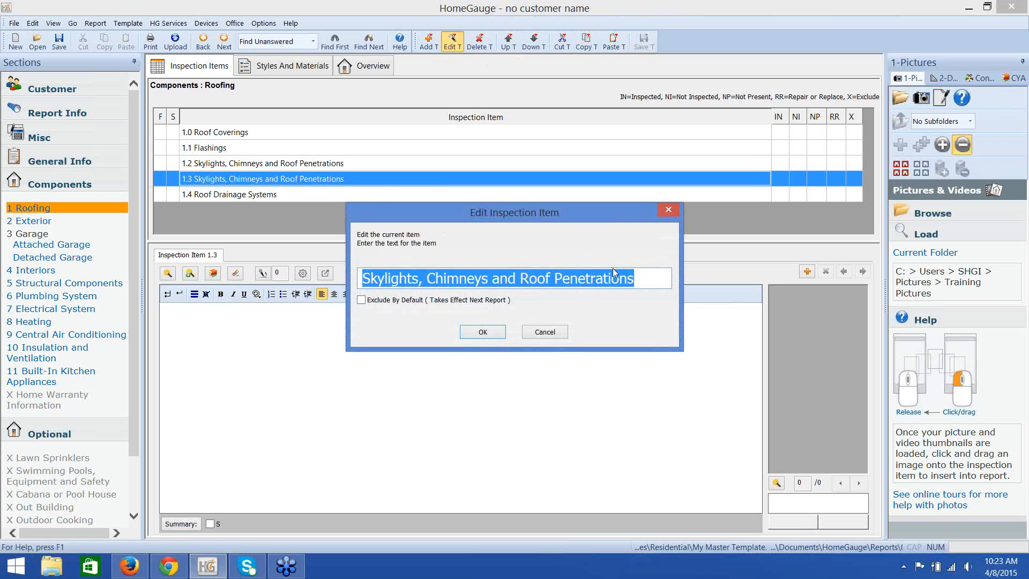
click(648, 281)
double_click(644, 280)
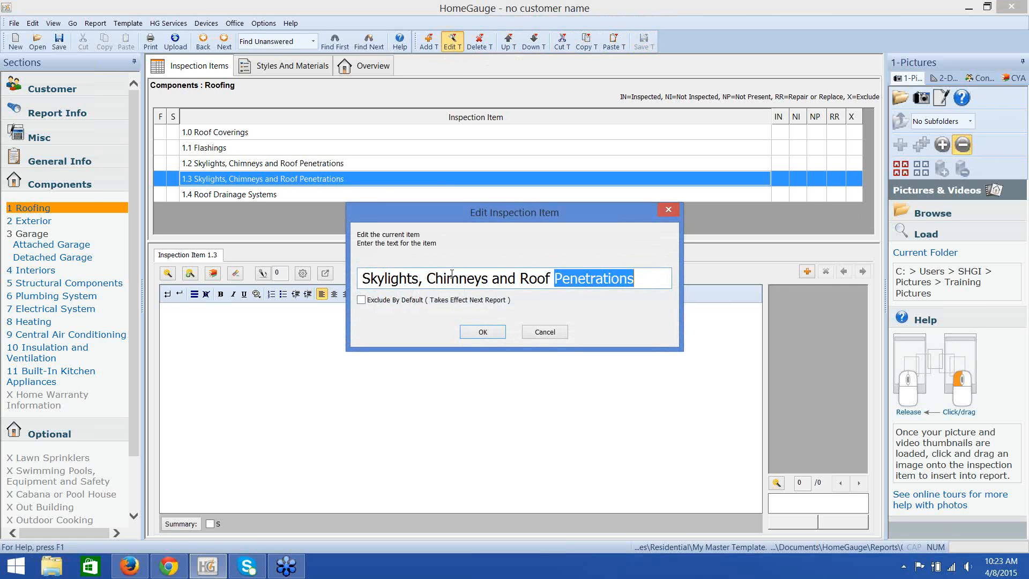
click(427, 278)
double_click(394, 279)
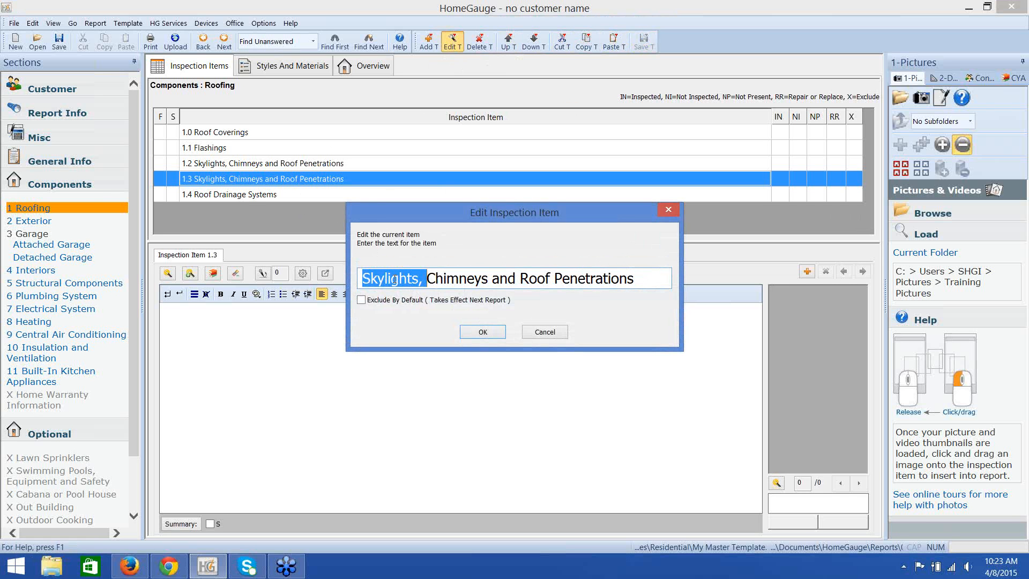
key(Delete)
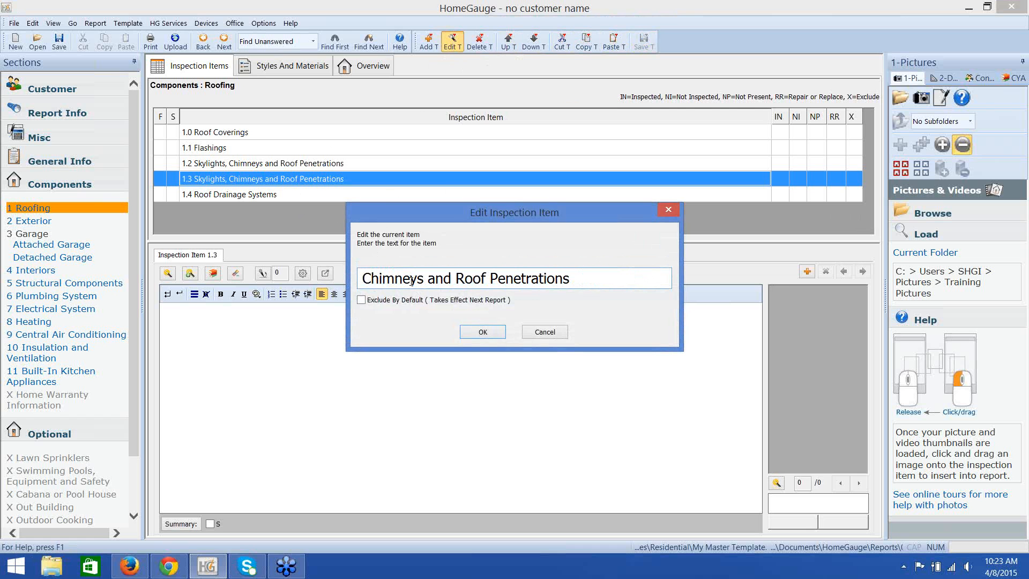
click(476, 332)
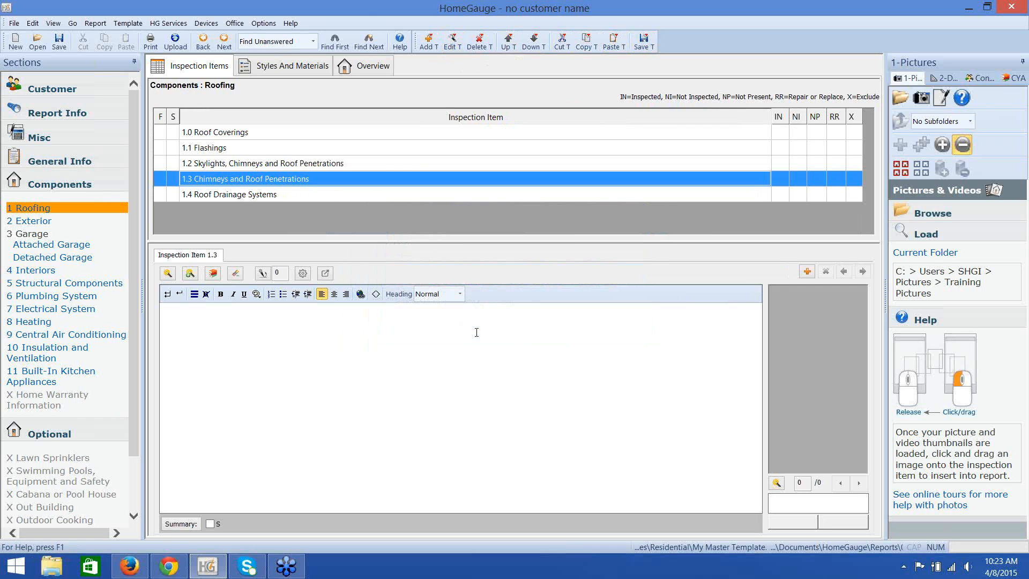
Rename the original Roofing item, number 1.2, as Skylights.
click(309, 164)
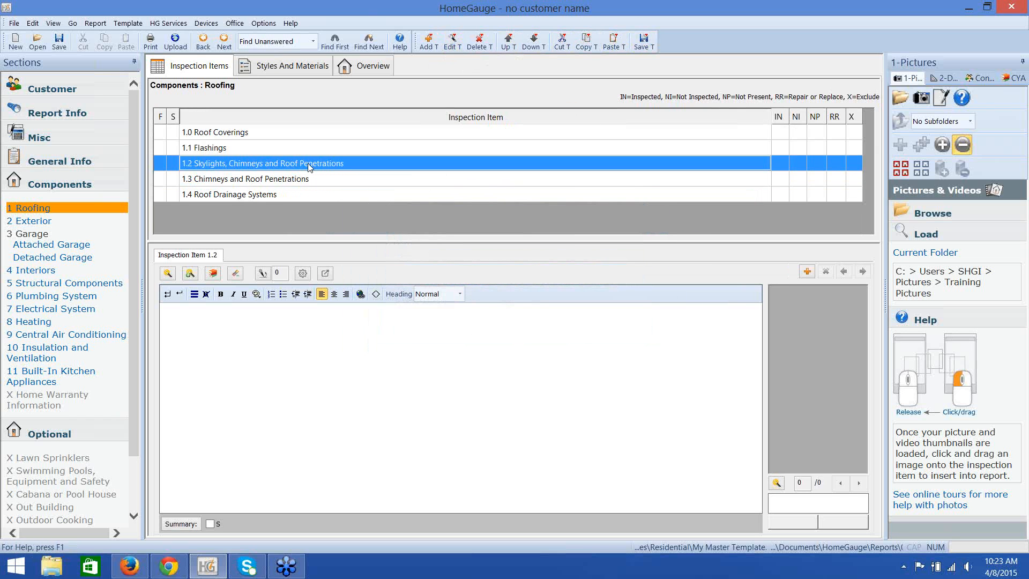
click(454, 43)
click(643, 278)
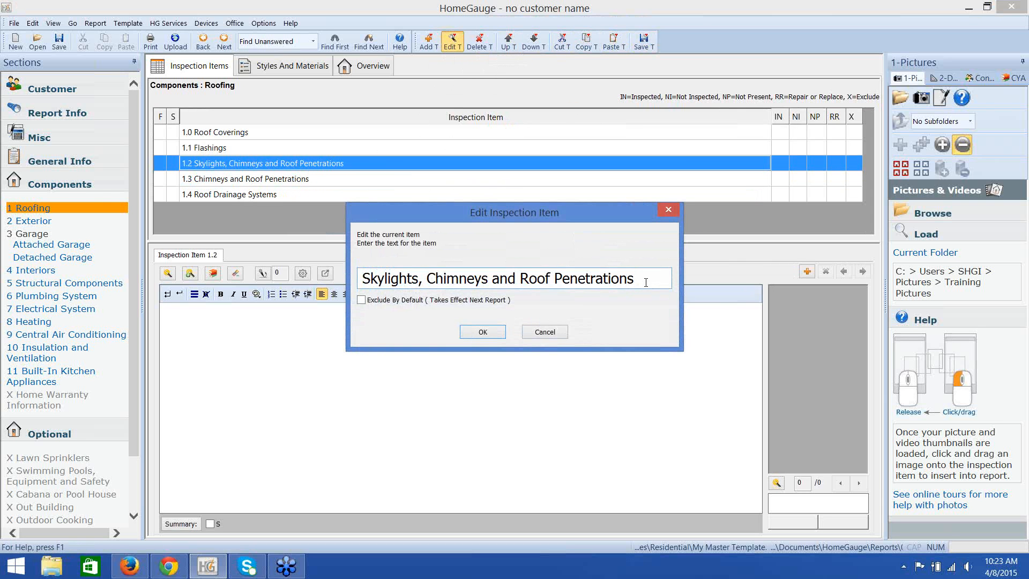
drag(643, 278, 419, 280)
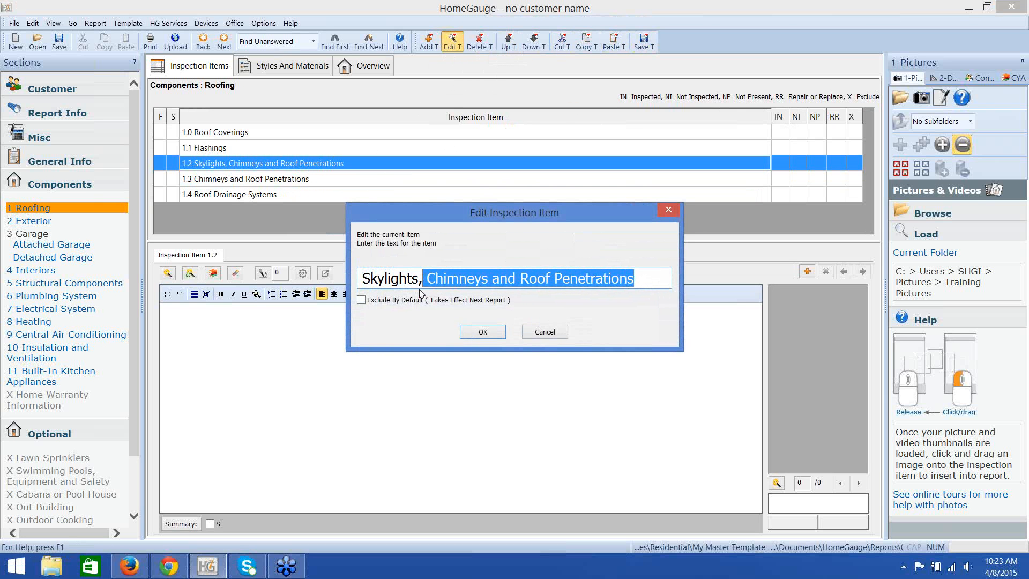
key(BackSpace)
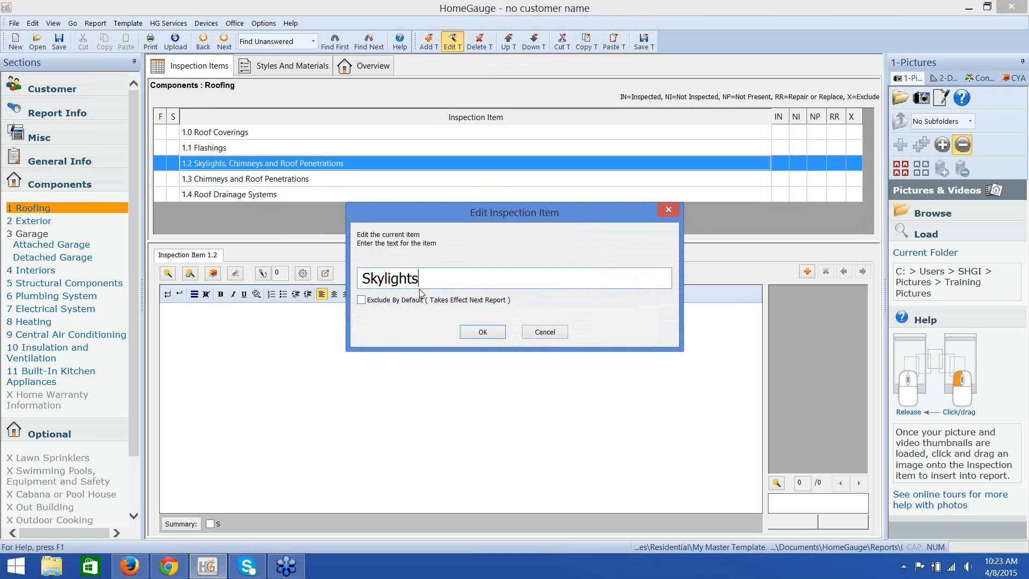
click(481, 332)
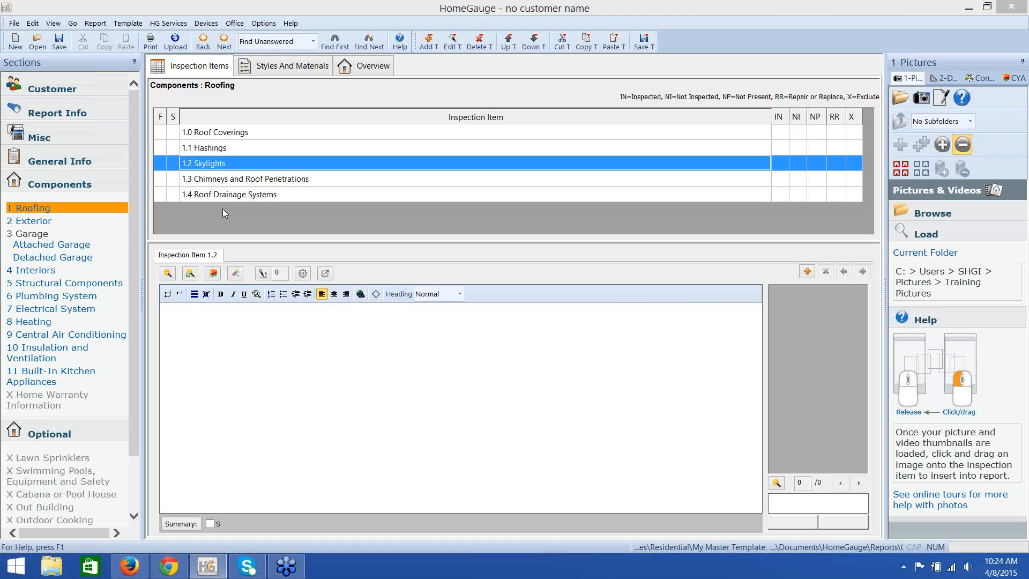
Review the list of saved comments for the Roof Coverings item without inserting any.
click(239, 132)
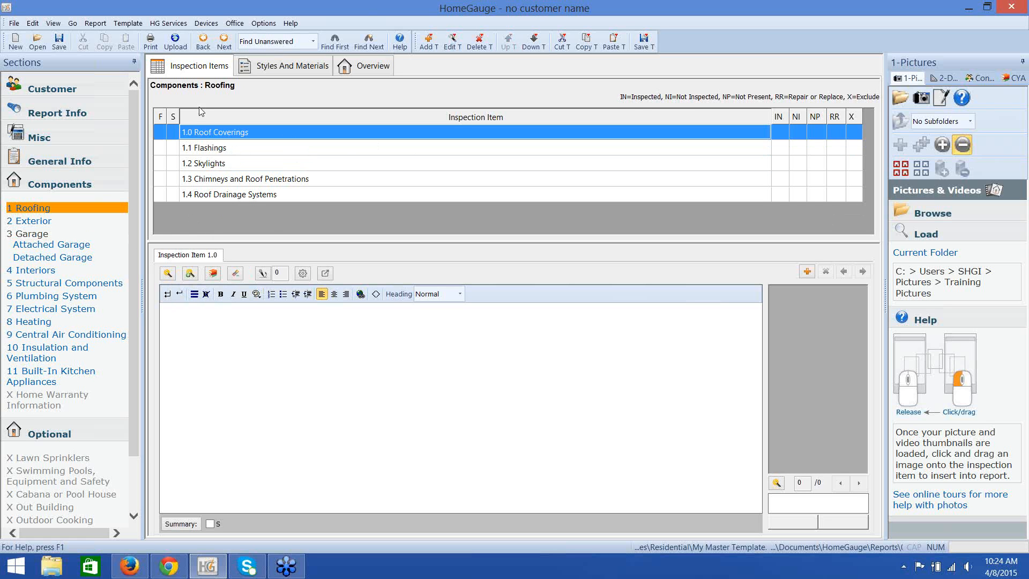
double_click(207, 131)
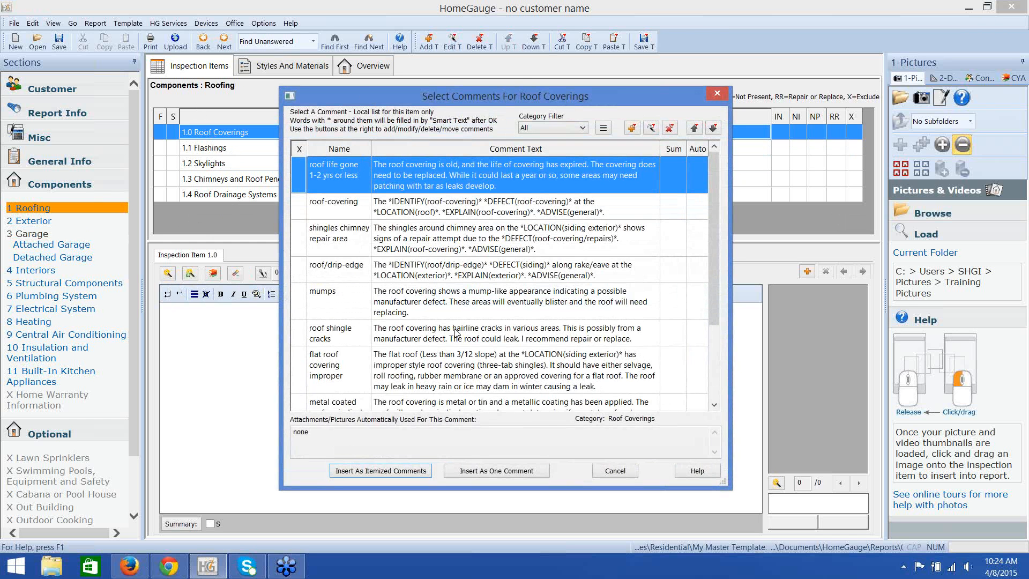
mouse_move(710, 269)
mouse_down()
mouse_move(706, 361)
mouse_move(707, 286)
mouse_up()
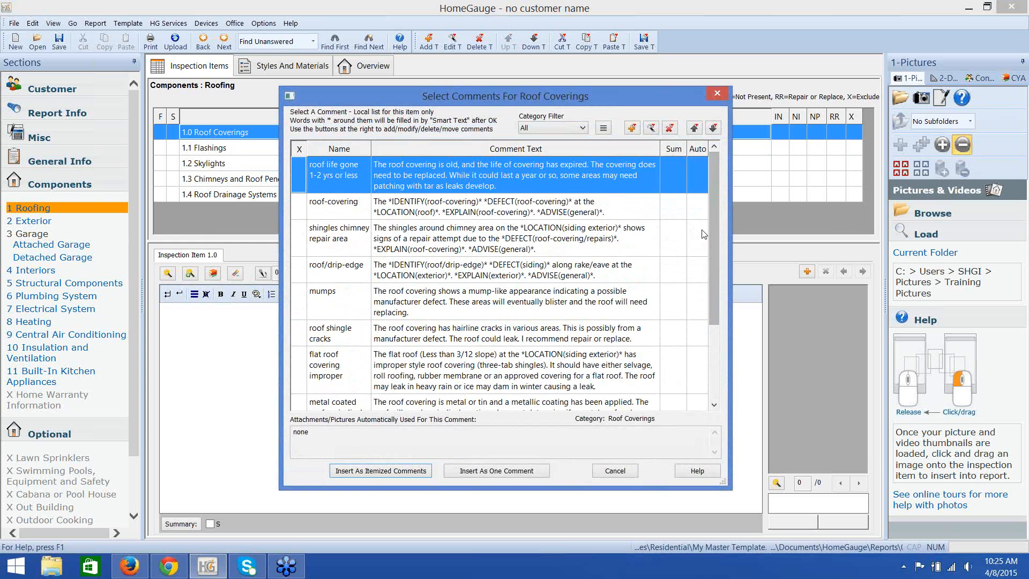
click(608, 472)
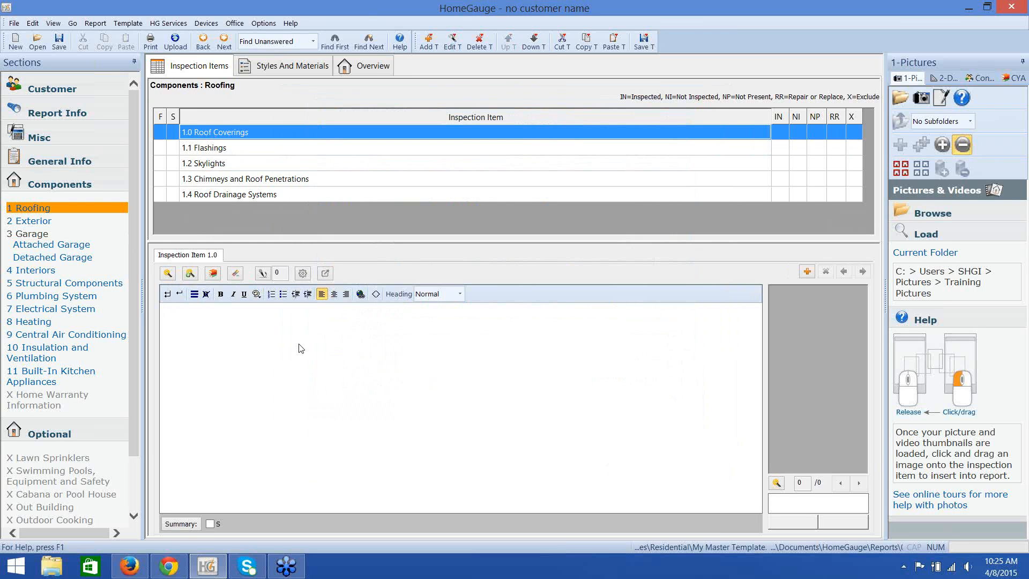
Write "This is my great comment." for Roof Coverings and store it as a reusable comment with the short name Great.
text(This is my great comment.)
click(649, 41)
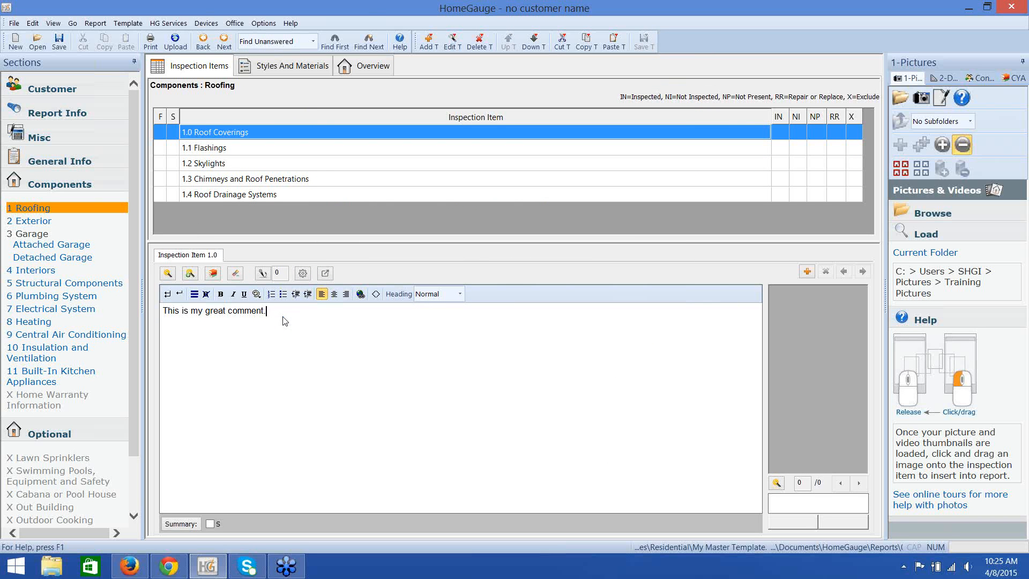
click(194, 275)
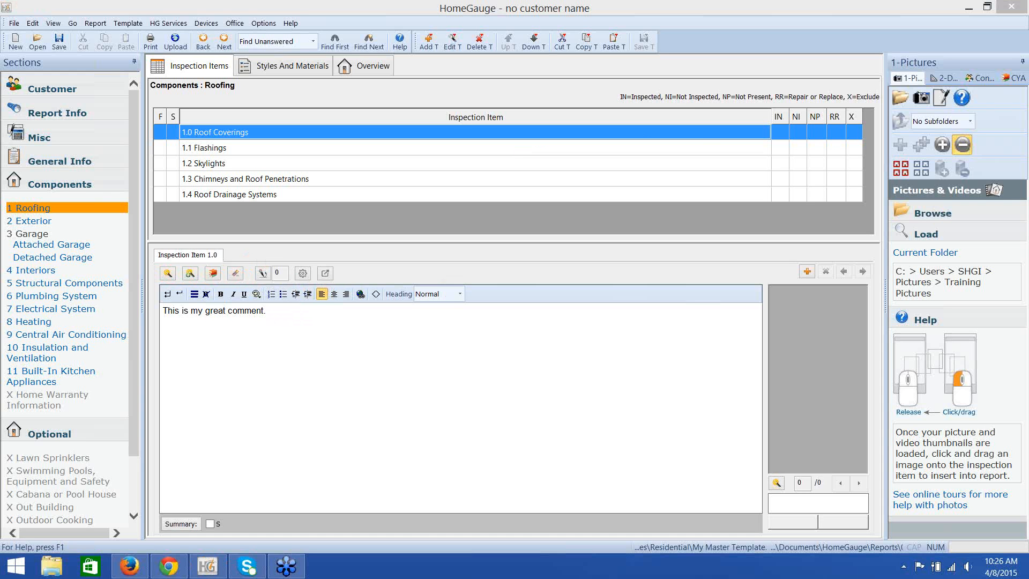
click(189, 274)
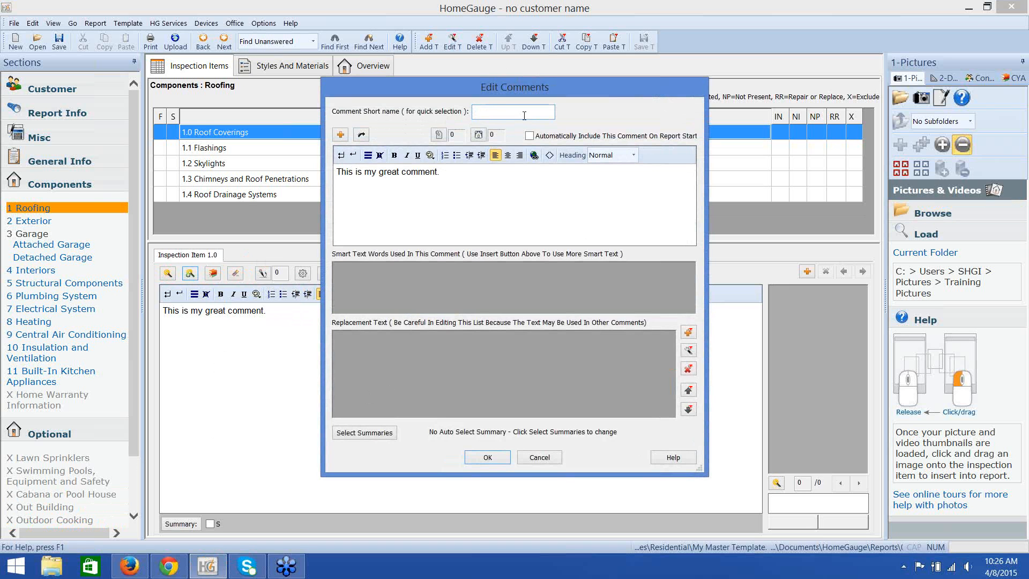
text(Great)
click(493, 458)
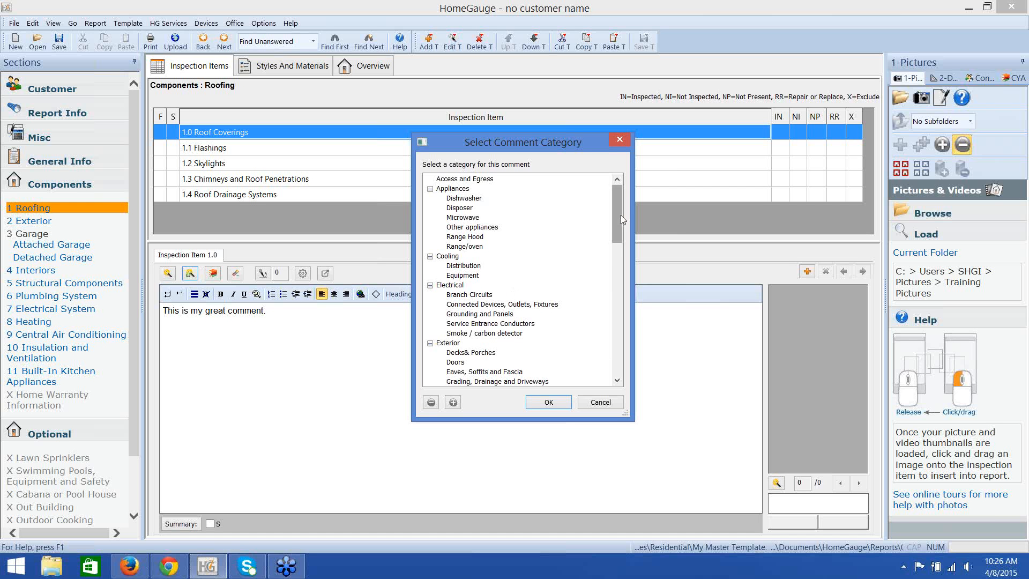
File the new comment under the Roof Coverings category of Roofing and save the template.
drag(620, 215, 606, 337)
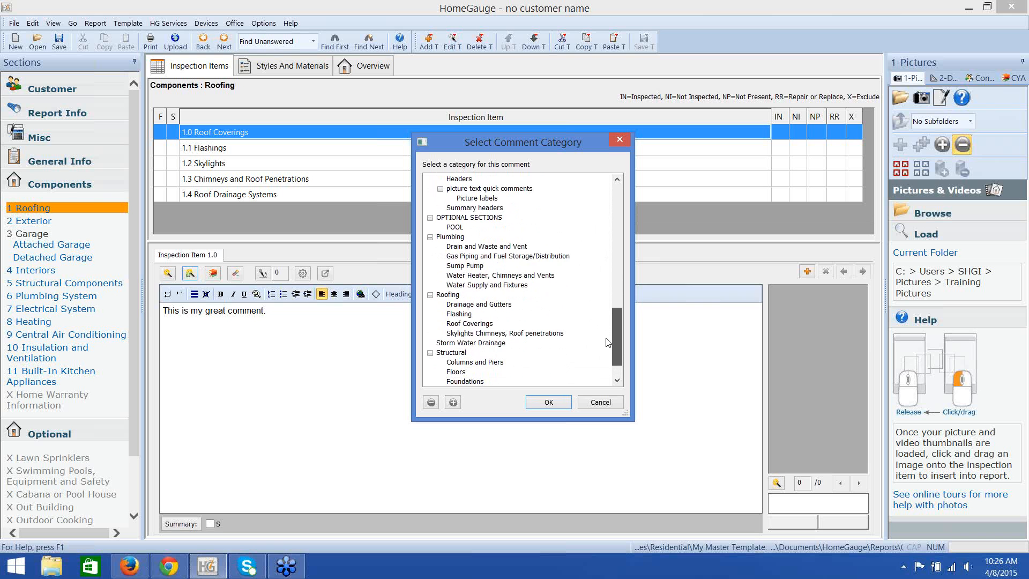
click(491, 323)
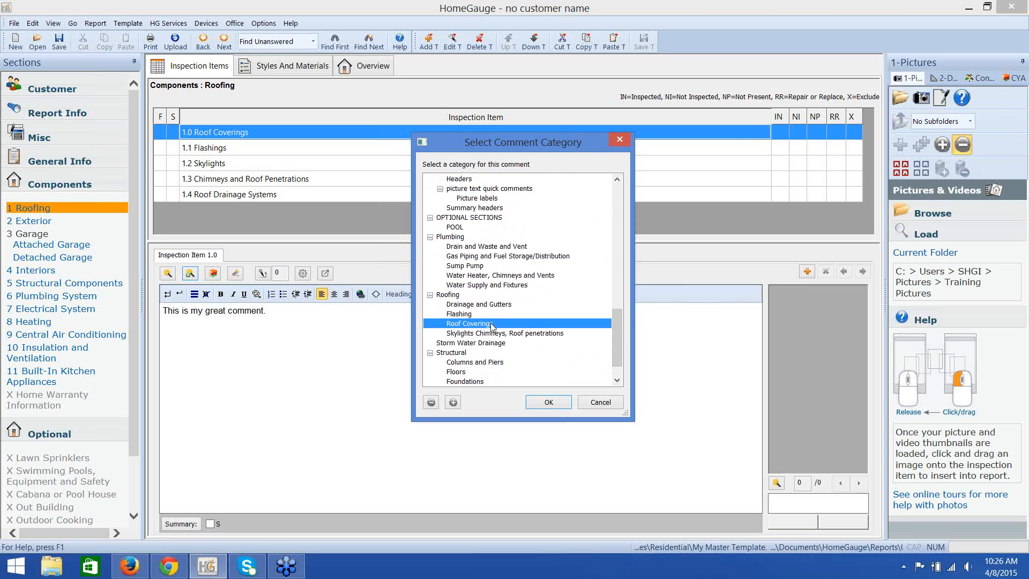
click(555, 406)
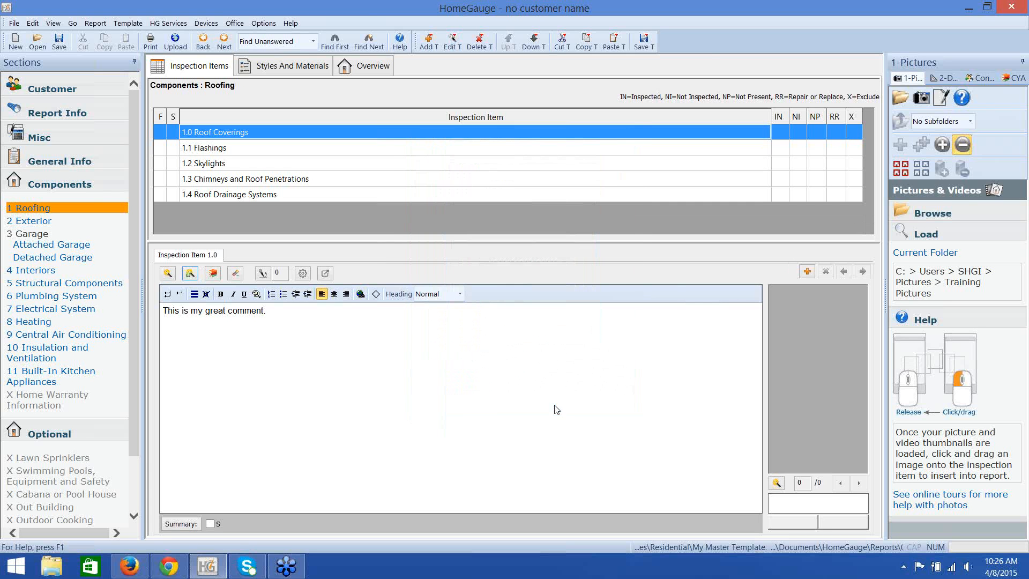
click(651, 44)
Clear the Roof Coverings text and insert the saved Great comment from the item's comment list.
drag(266, 310, 156, 311)
key(Delete)
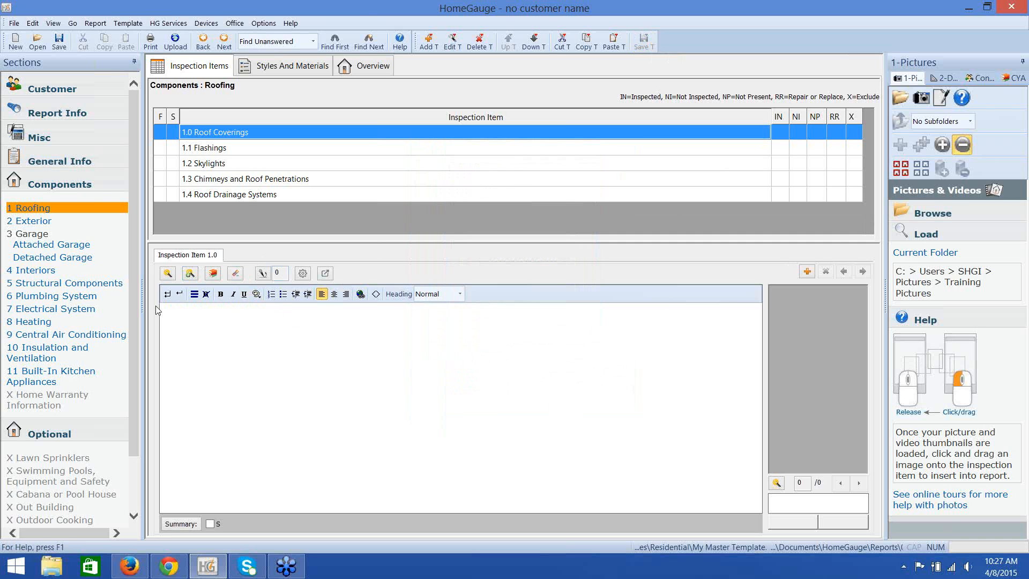
double_click(209, 131)
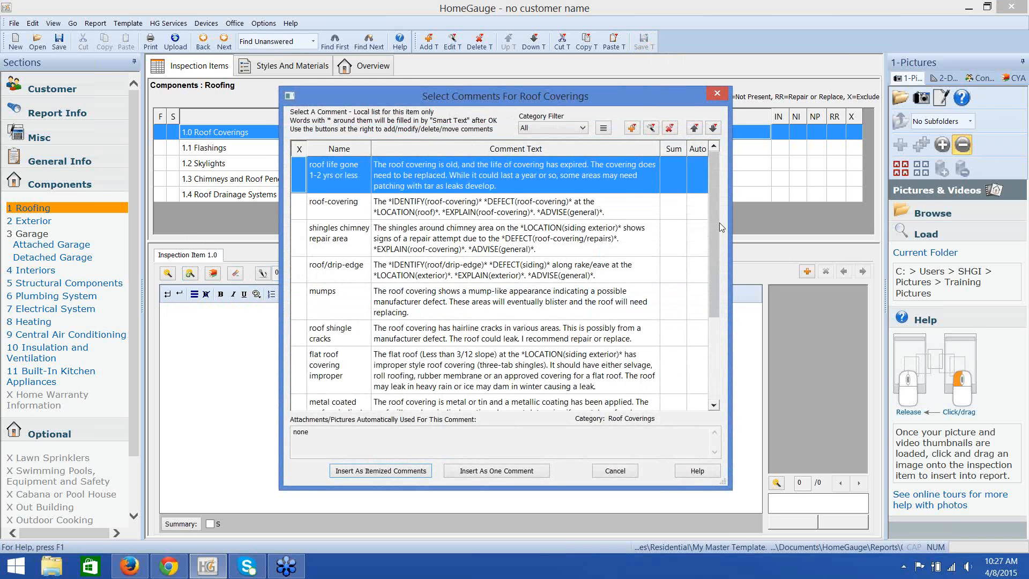
drag(716, 226, 715, 308)
click(532, 402)
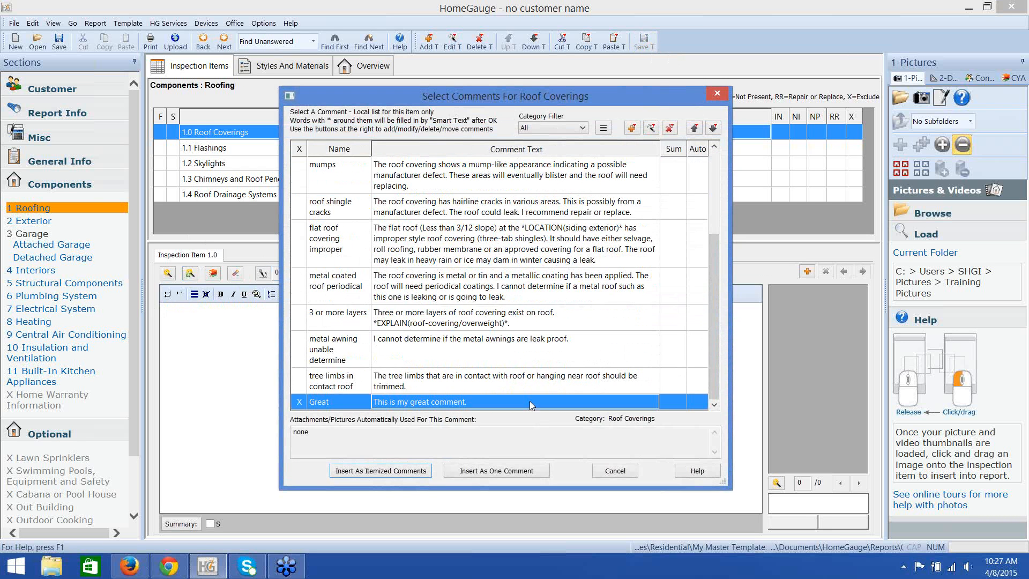
click(583, 131)
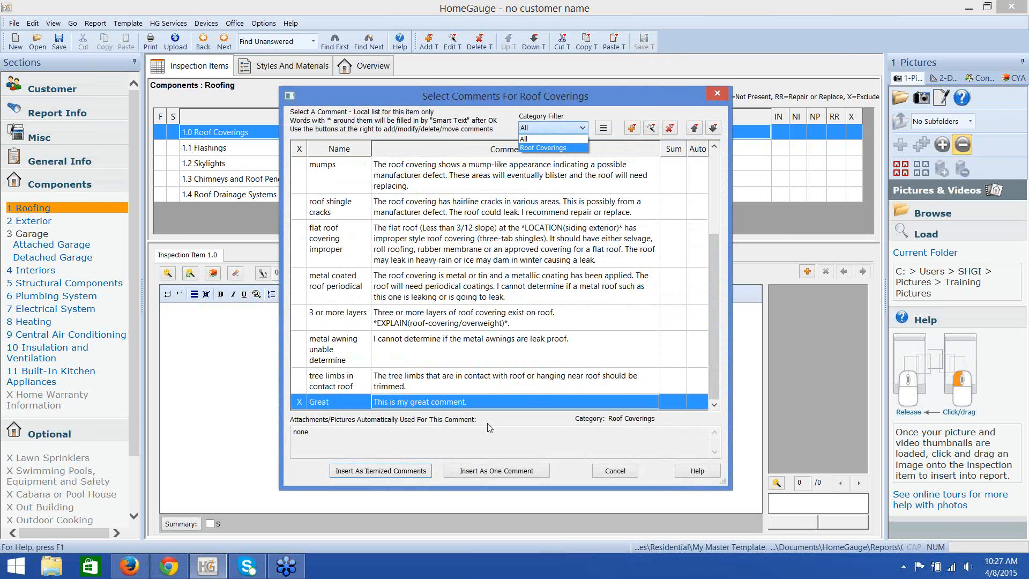
click(331, 150)
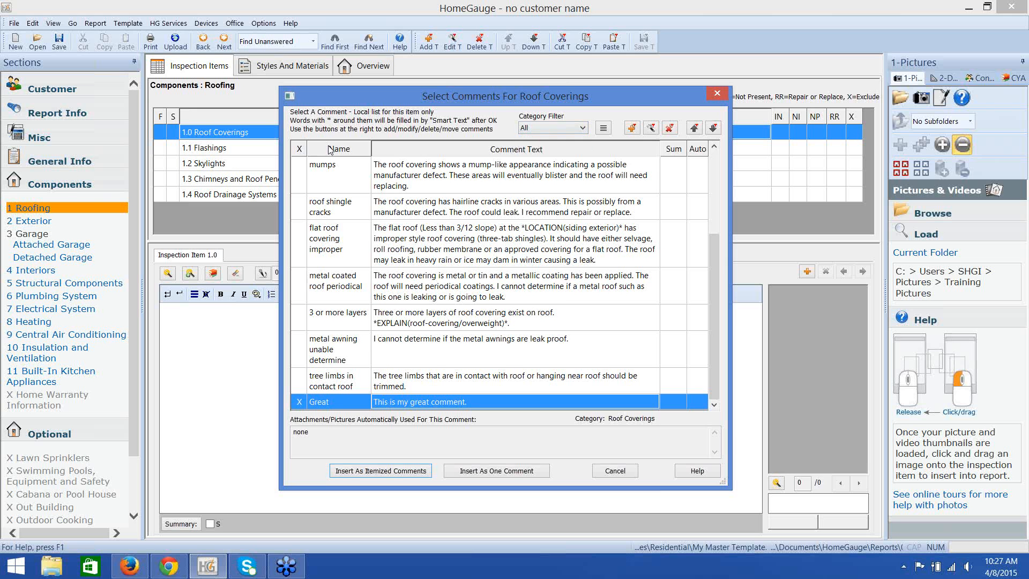
click(334, 149)
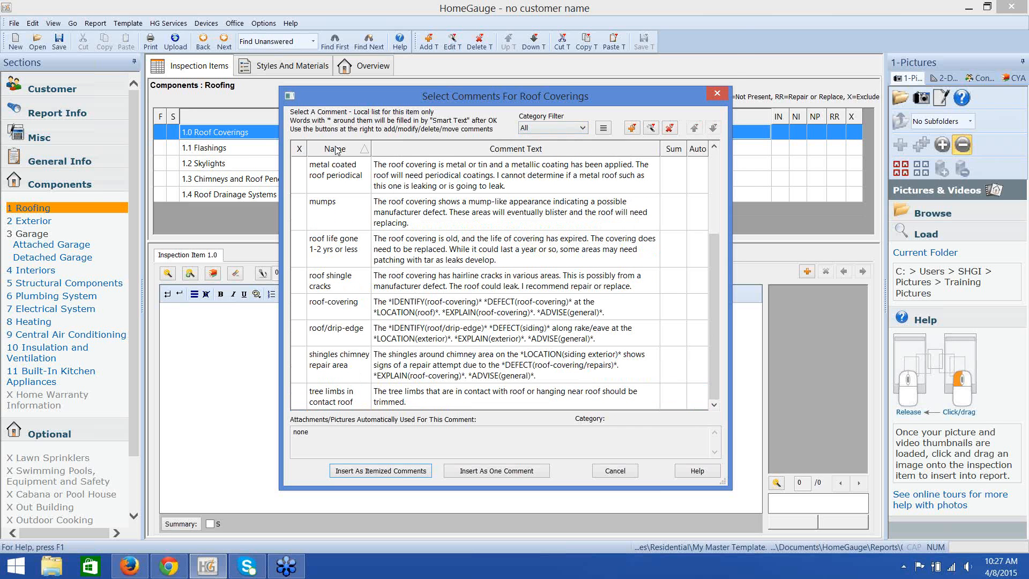
double_click(336, 147)
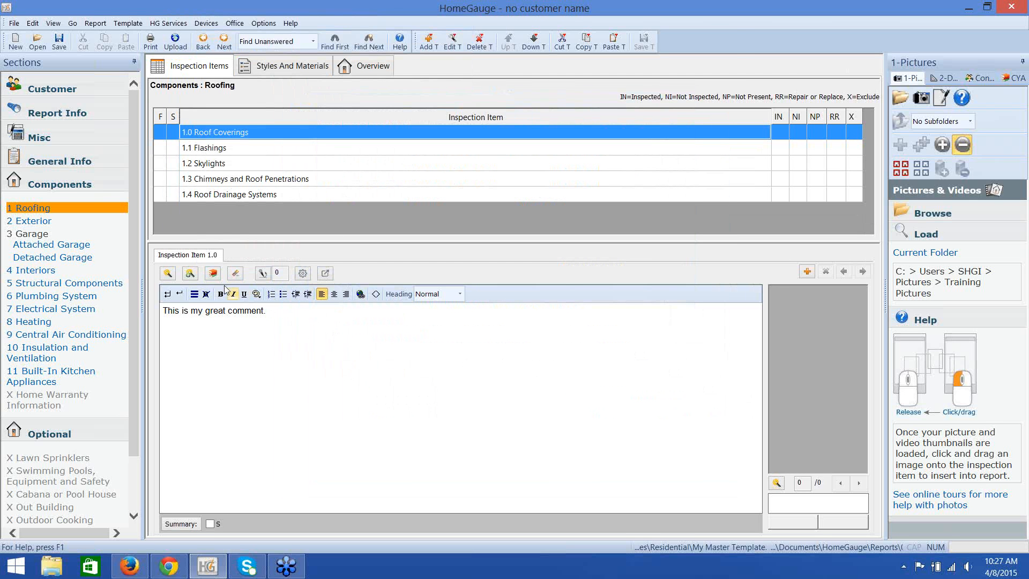
View the Roof Coverings comment list sorted by name in ascending and descending order, and close it without inserting anything.
double_click(213, 133)
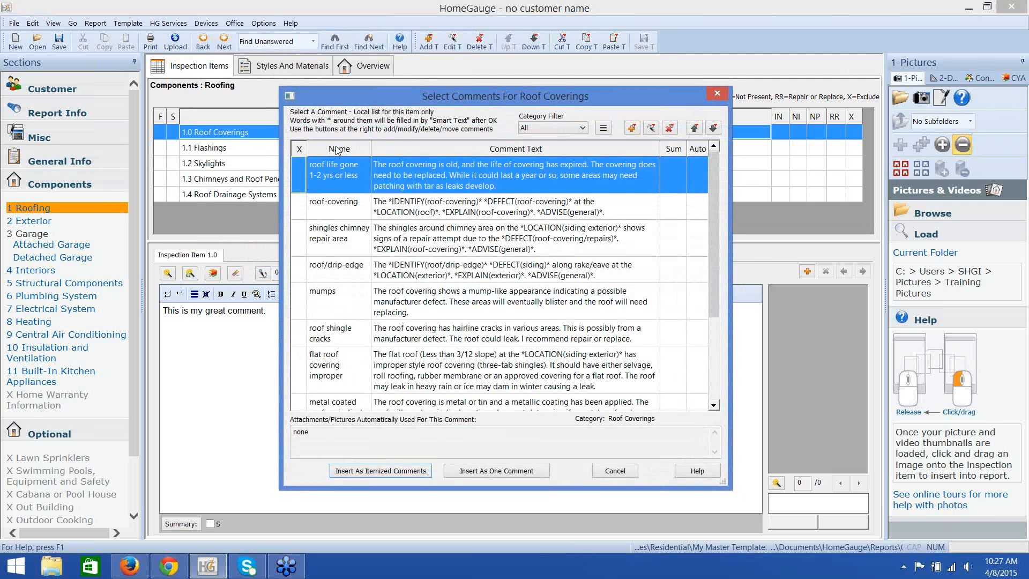
click(337, 149)
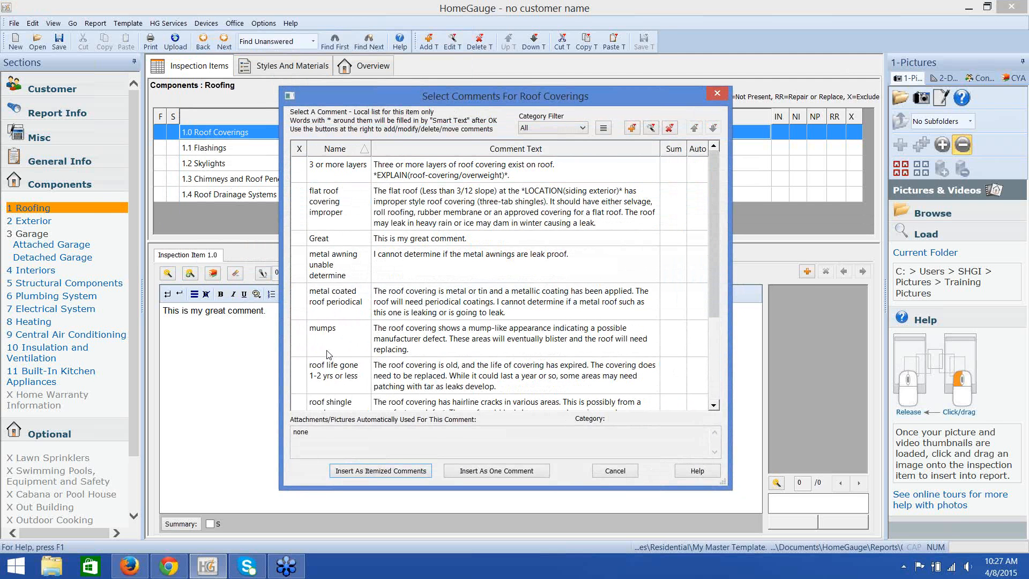
click(363, 149)
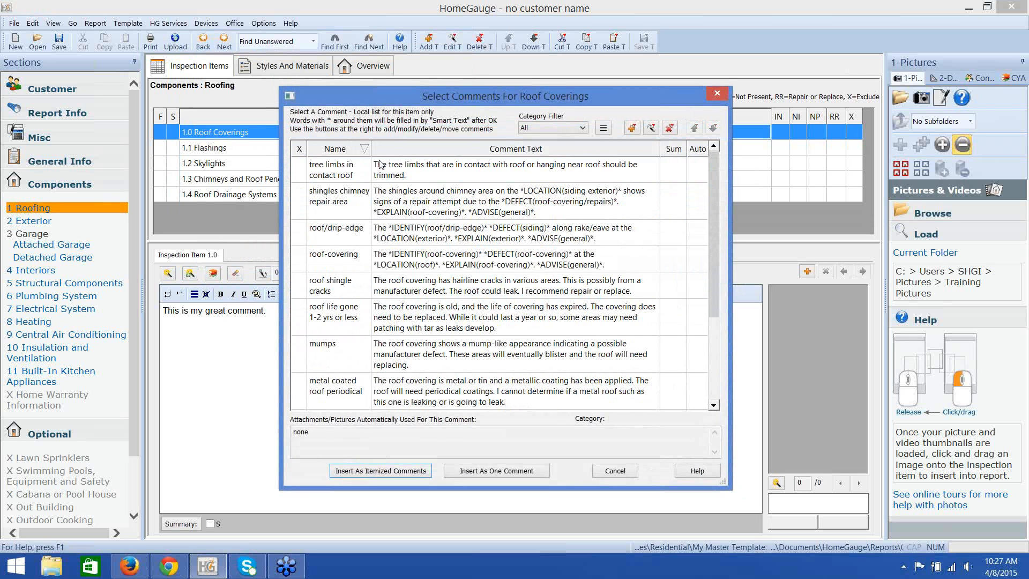
click(610, 468)
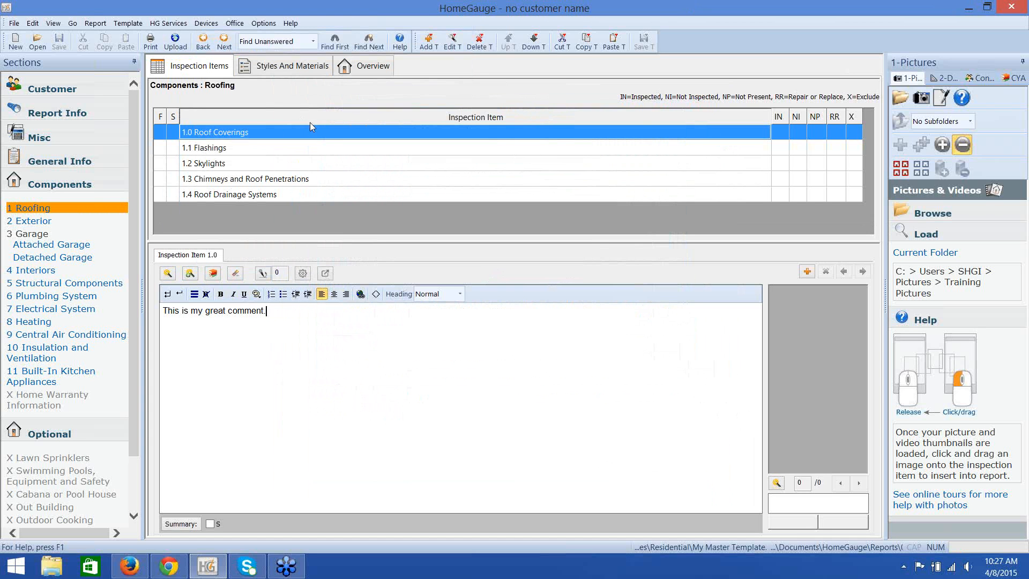
Mark Roof Coverings as Repair or Replace (RR) and remove the mark again.
click(837, 133)
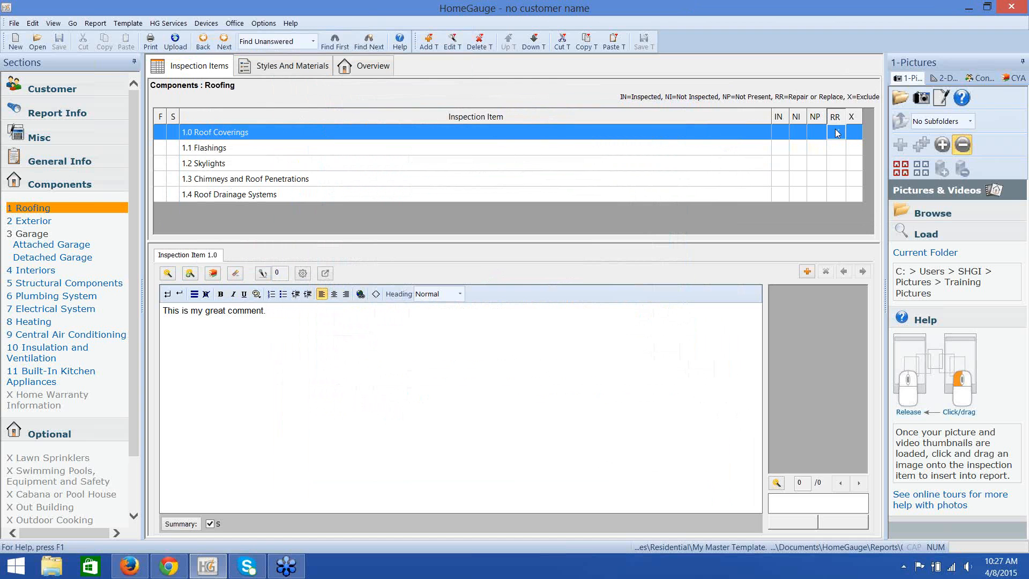
click(837, 133)
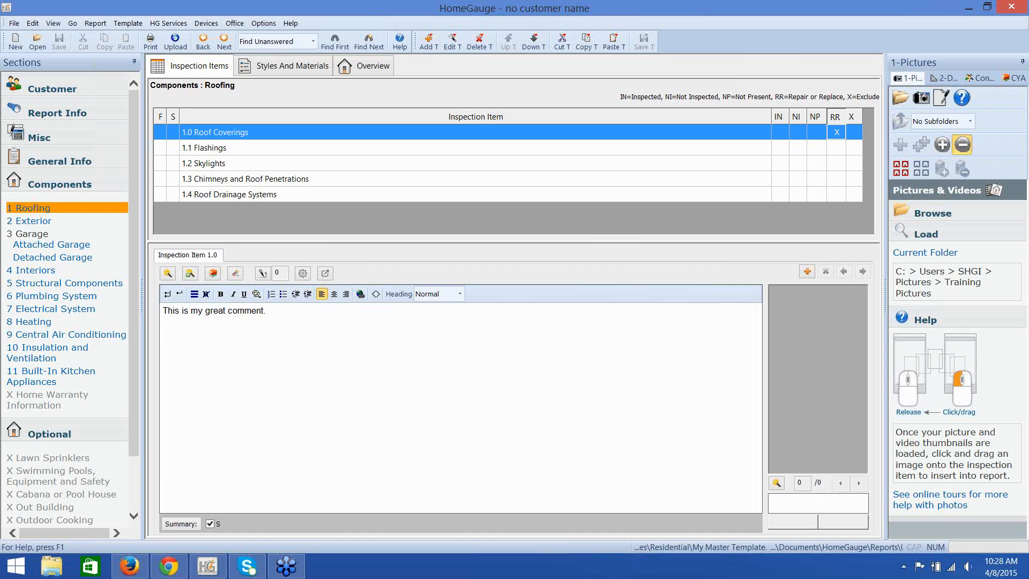
click(837, 134)
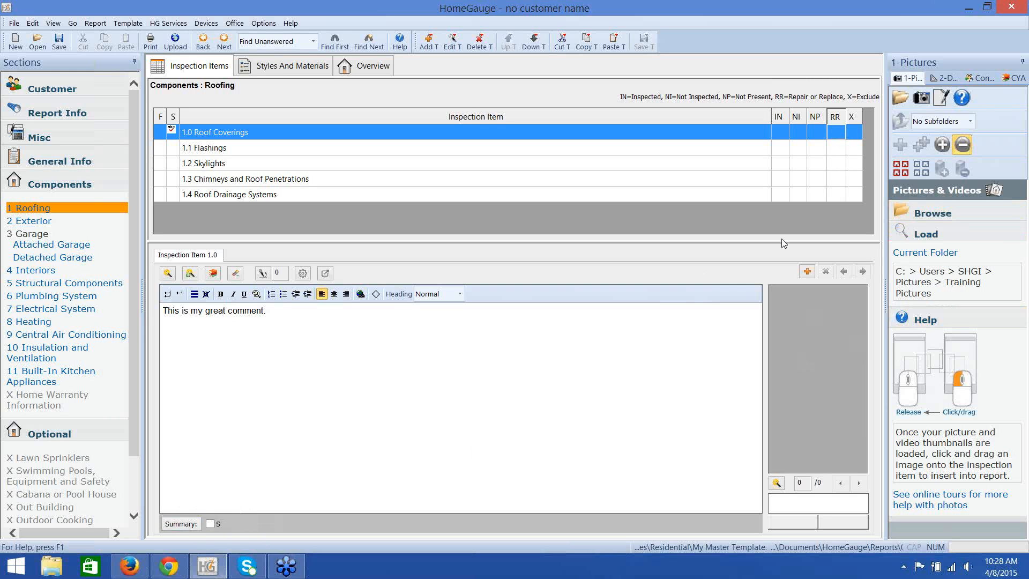
click(840, 134)
click(837, 135)
Clear the Roof Coverings text and set the saved Great comment to select General Summary (S) automatically.
click(235, 275)
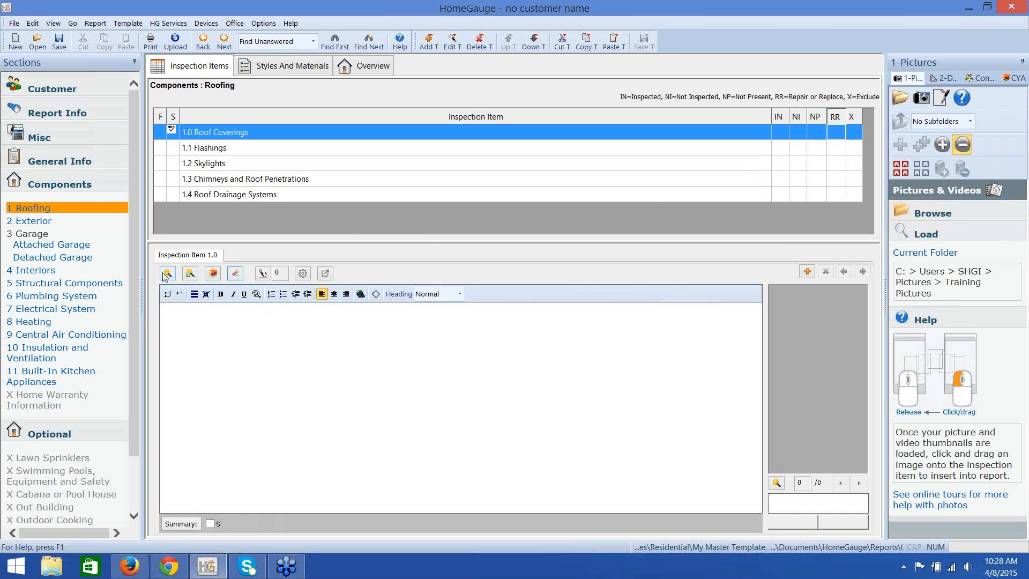
click(196, 136)
double_click(195, 136)
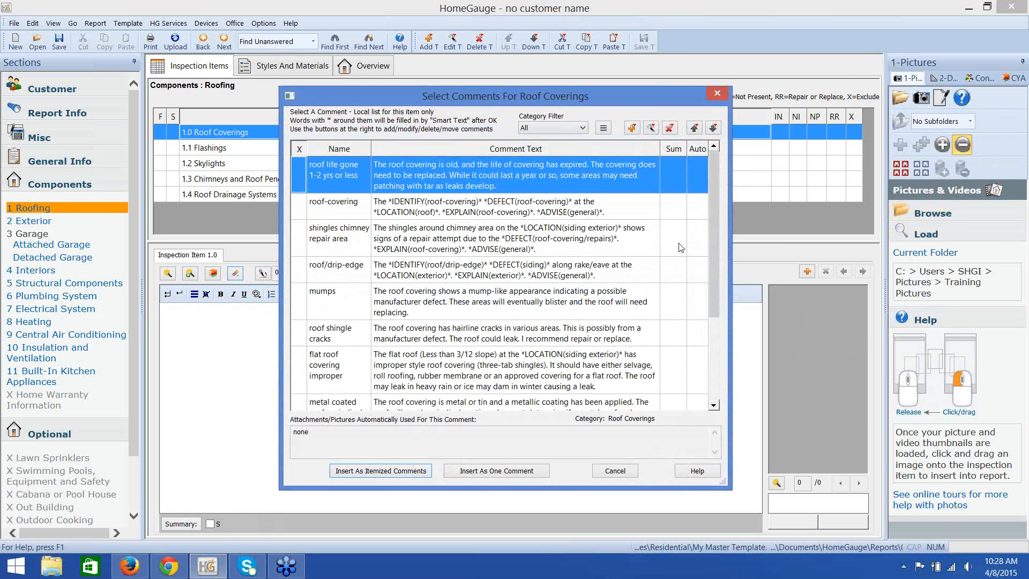
scroll(713, 250, down, 3)
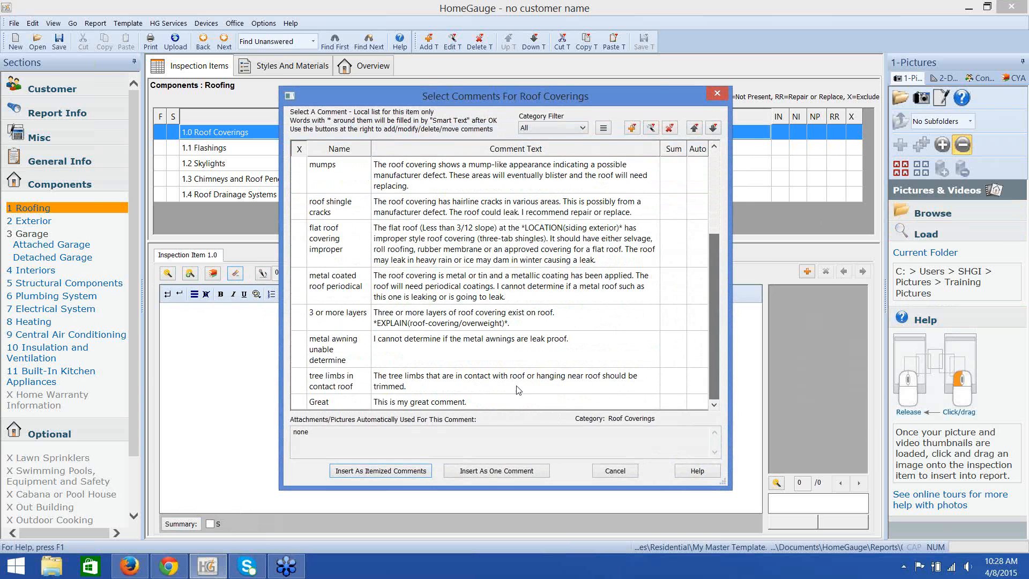
click(461, 403)
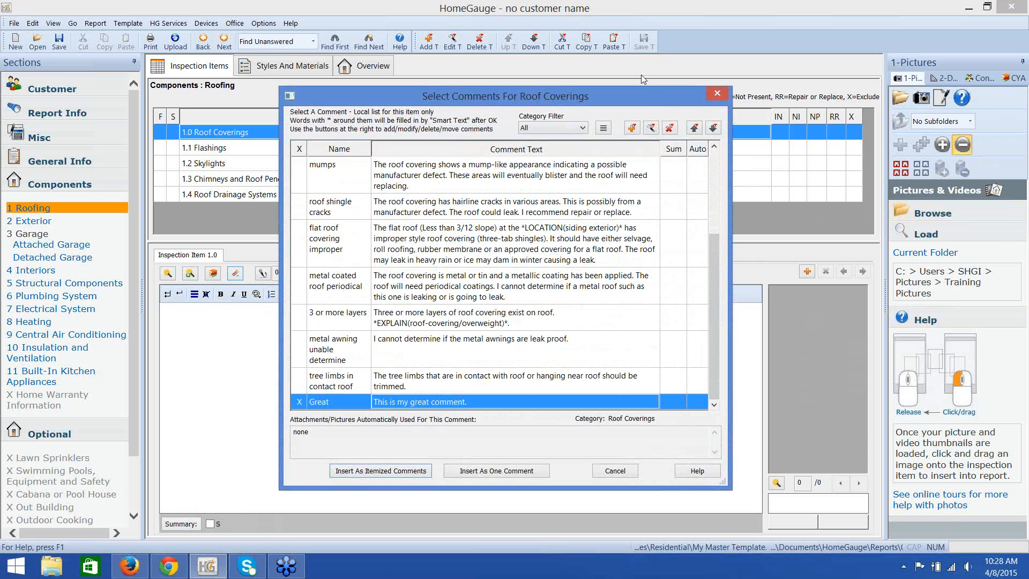
click(651, 129)
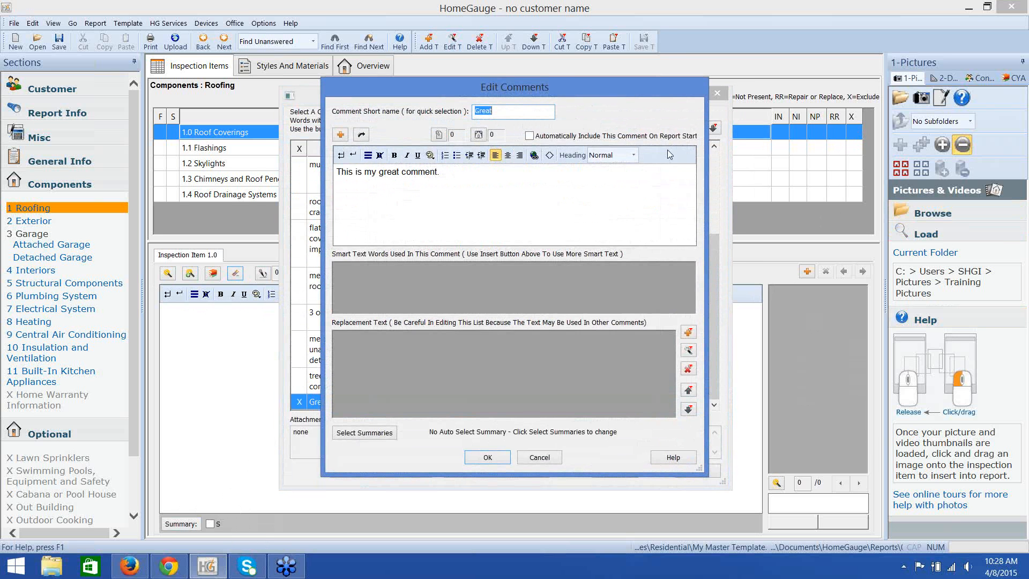
click(364, 433)
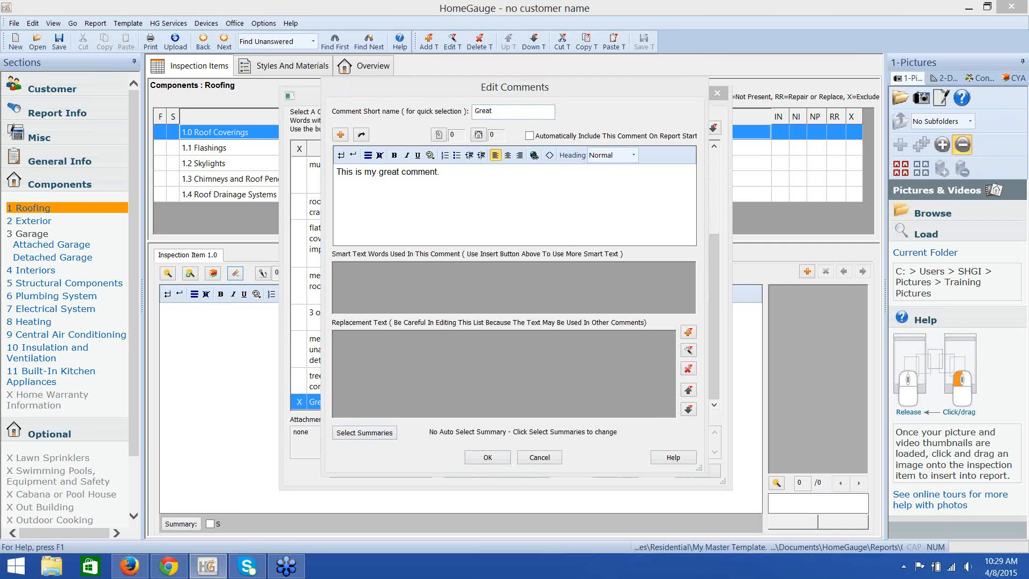
click(208, 566)
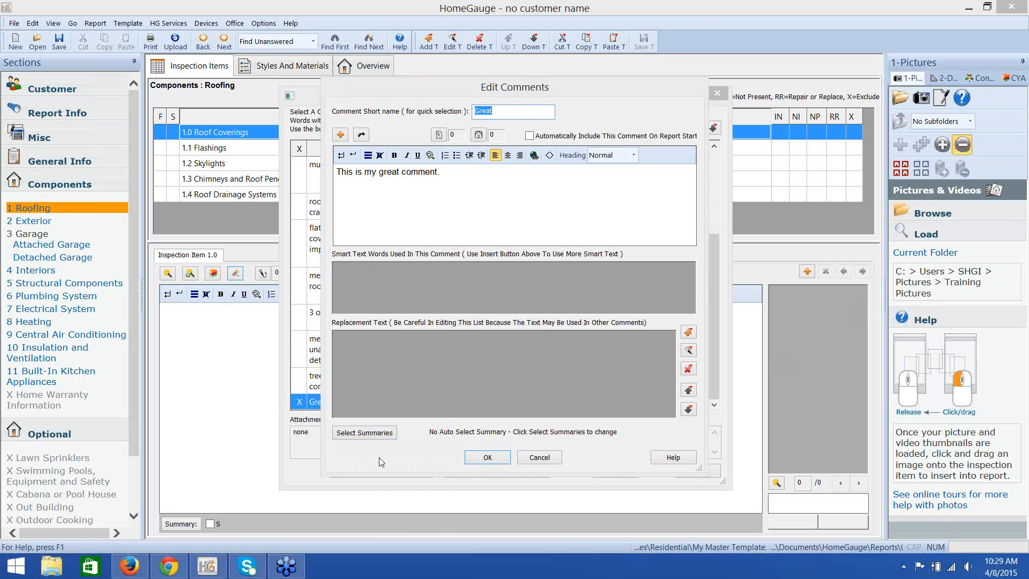
click(370, 436)
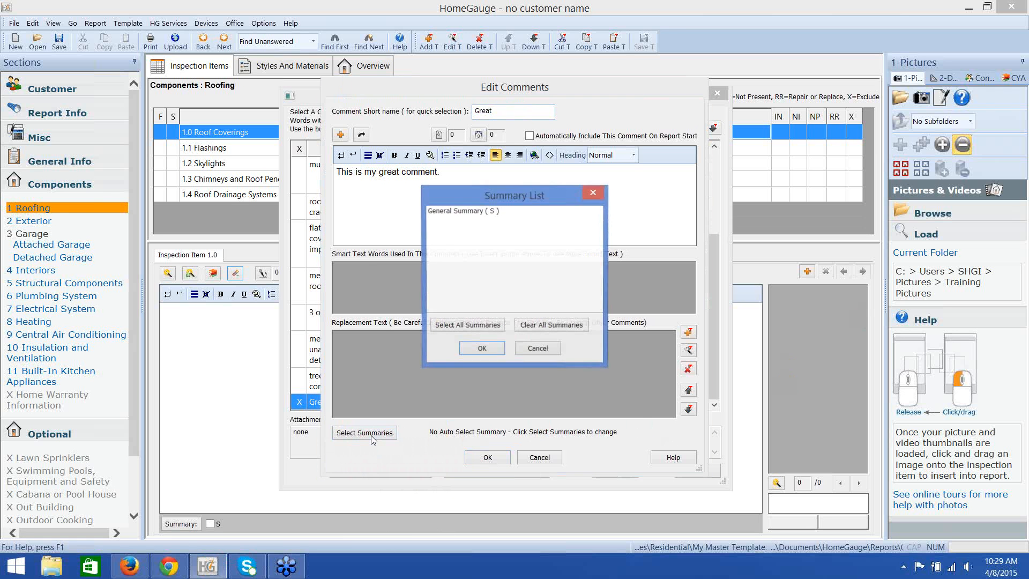
click(462, 211)
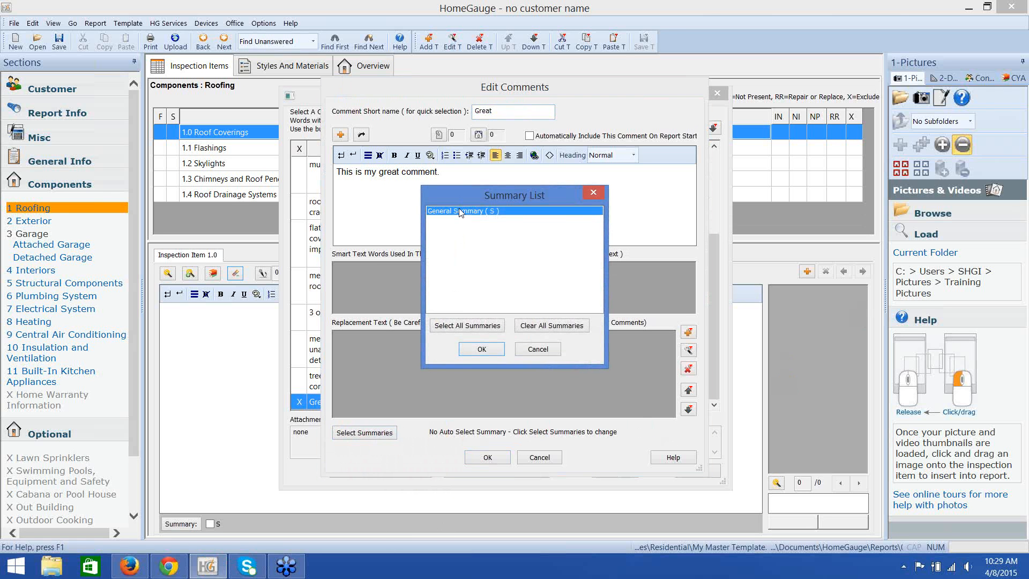
click(482, 349)
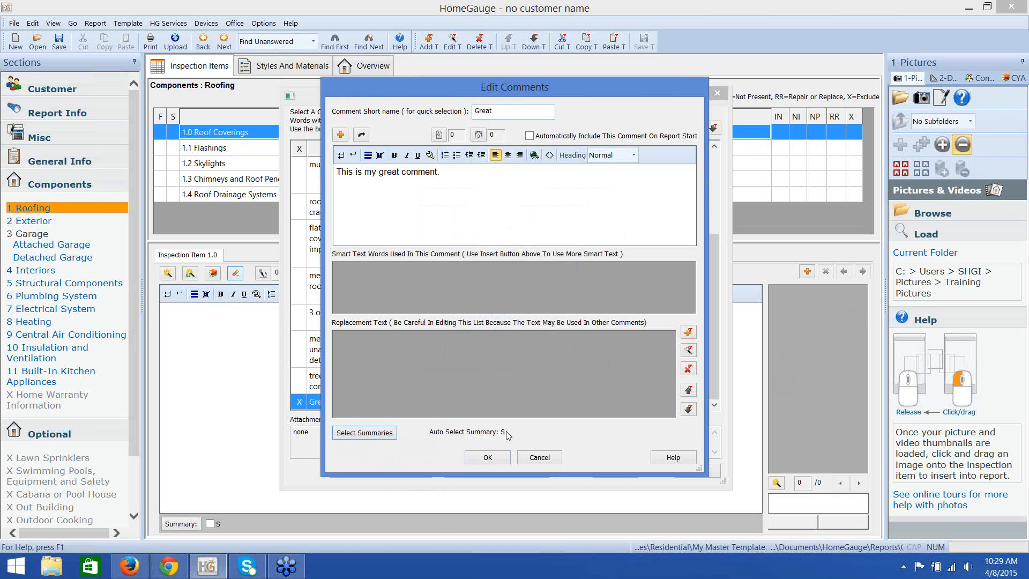
click(492, 459)
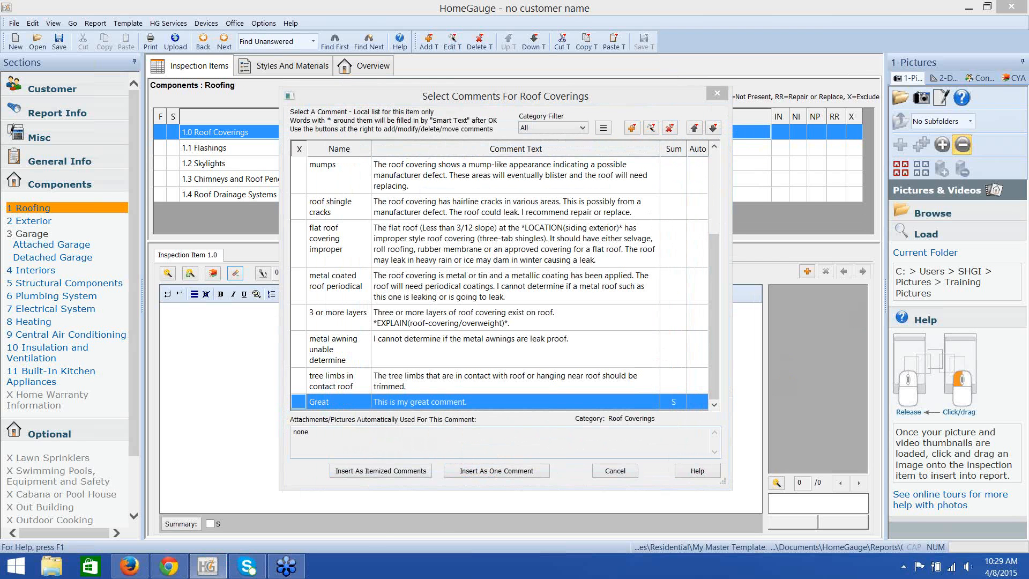
Insert the saved Great comment into Roof Coverings as one comment.
click(682, 281)
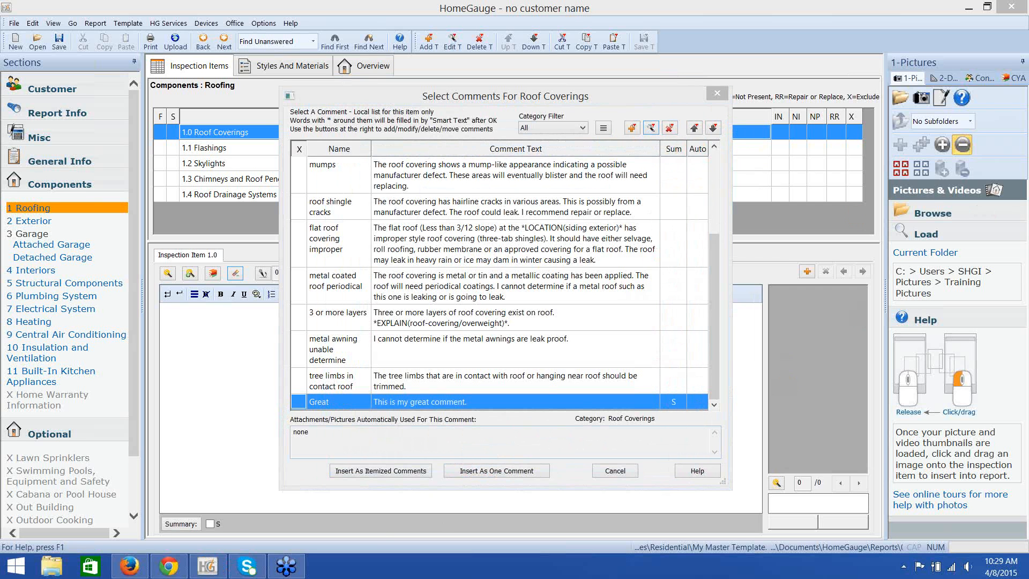
click(300, 402)
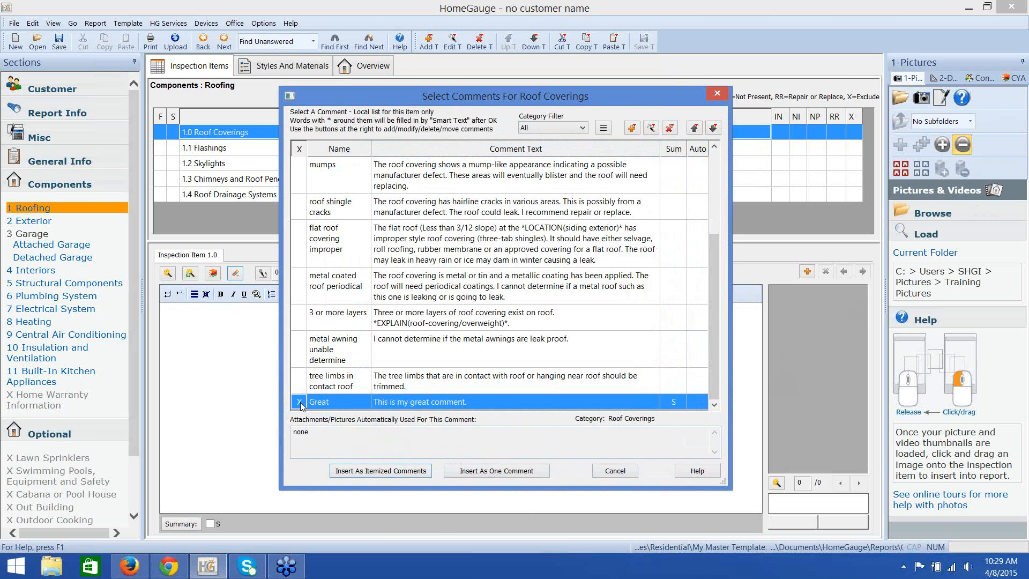
click(466, 472)
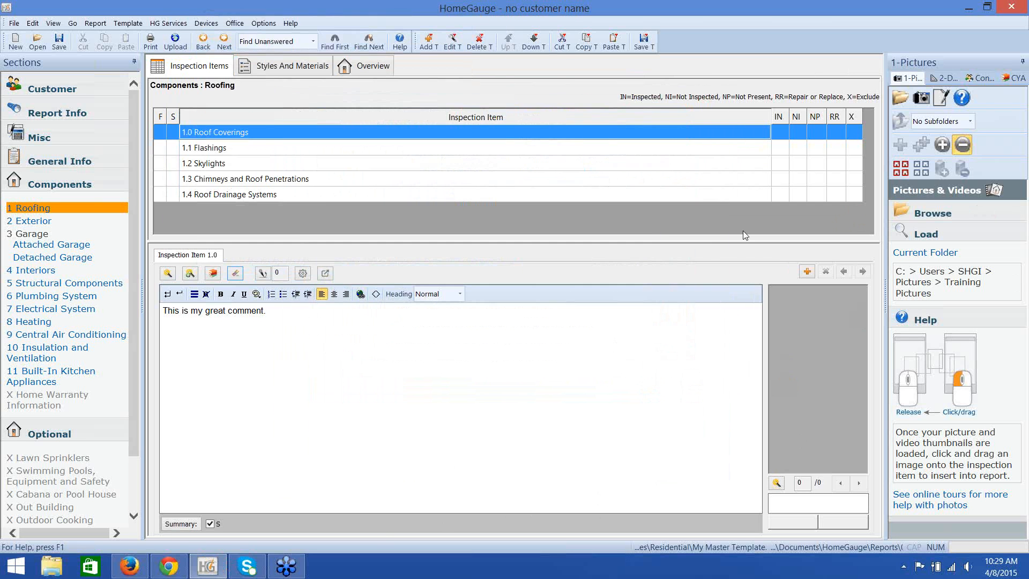
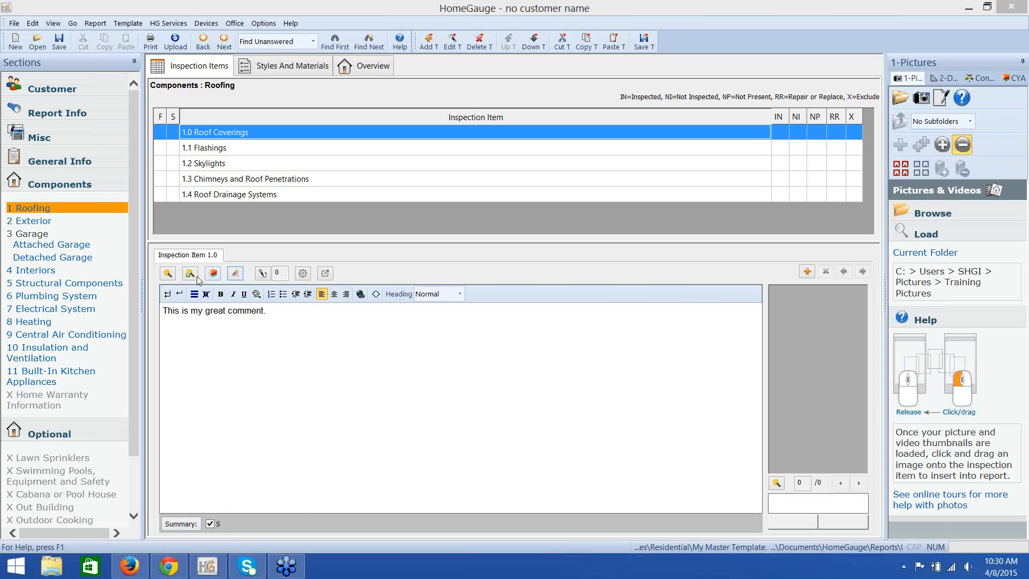
Open the saved Great comment of Roof Coverings for editing, toggle its automatic inclusion on report start on and off, and cancel.
click(168, 276)
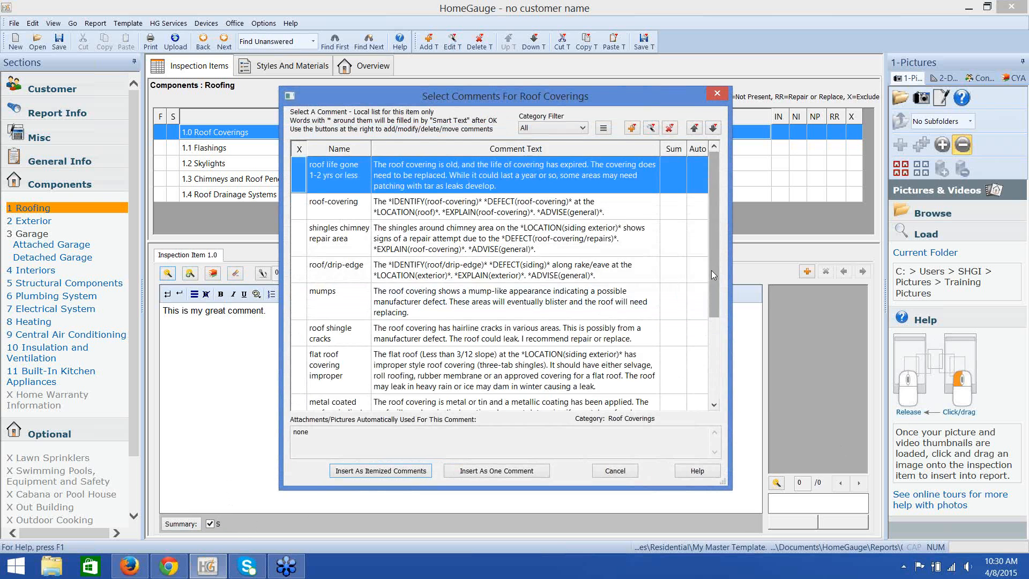
drag(711, 270, 705, 385)
click(386, 406)
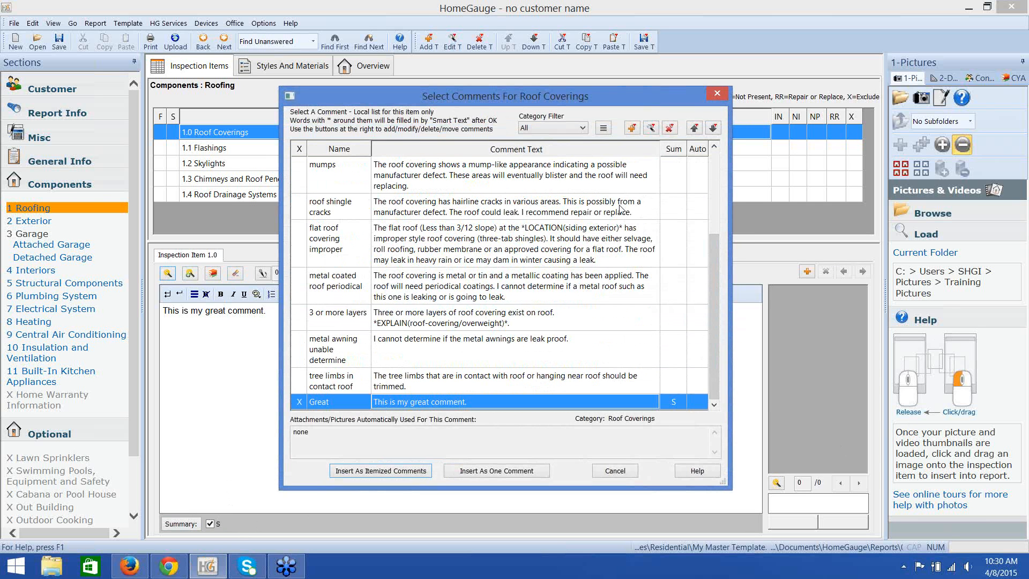
click(654, 130)
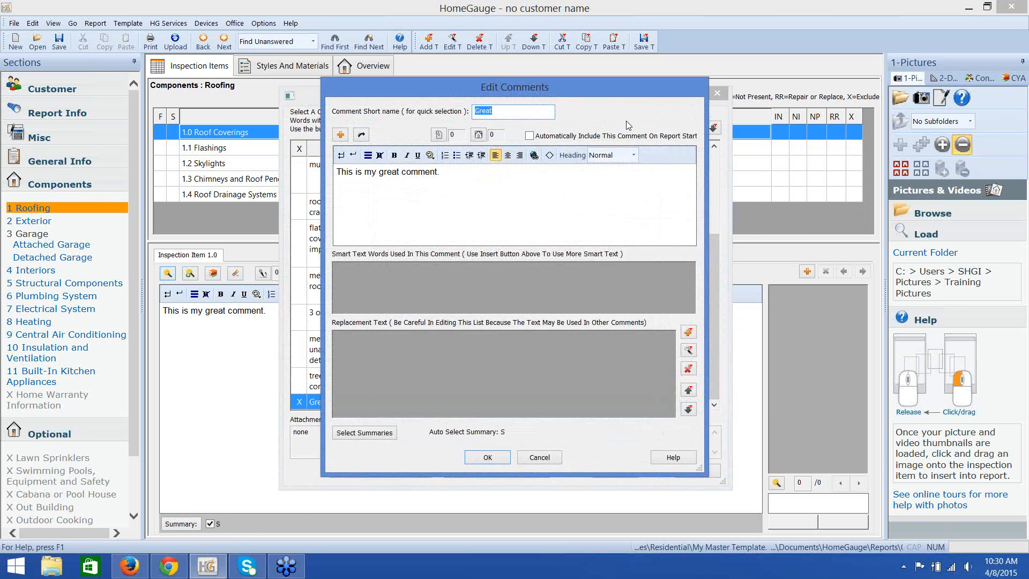
click(485, 112)
click(531, 137)
click(529, 136)
click(539, 458)
click(601, 472)
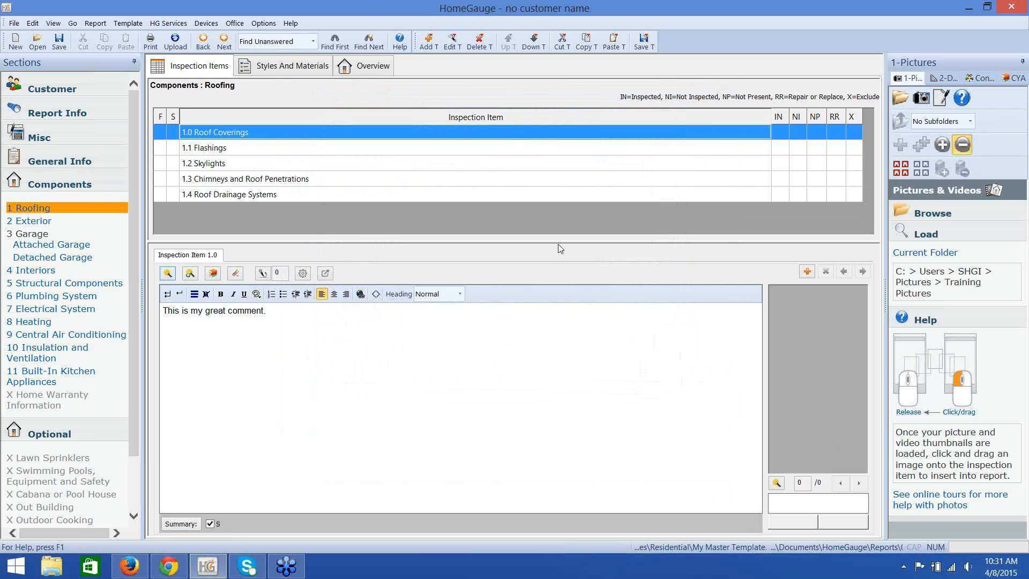
Select Smoke Detectors in the Electrical System section and save the template.
click(55, 310)
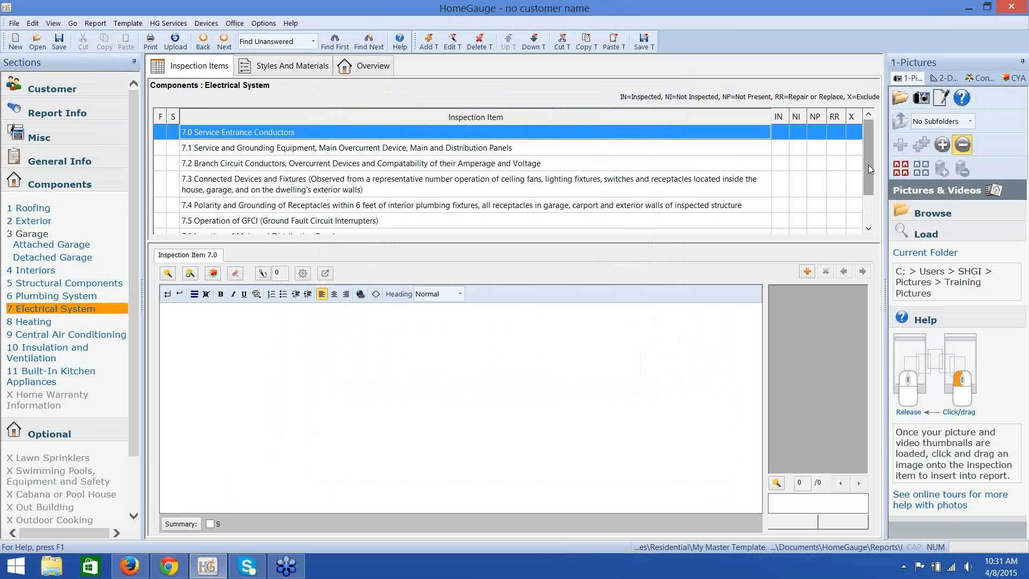
drag(868, 166, 866, 208)
click(336, 205)
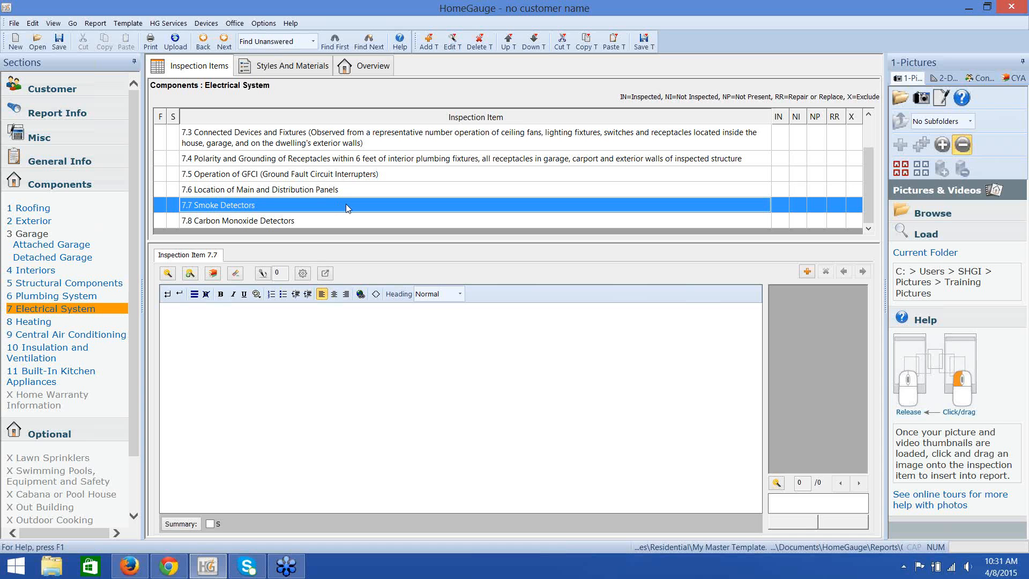
click(644, 41)
Set the saved Smoke Detectors comment "always test SD before move" to be included automatically on report start.
double_click(209, 207)
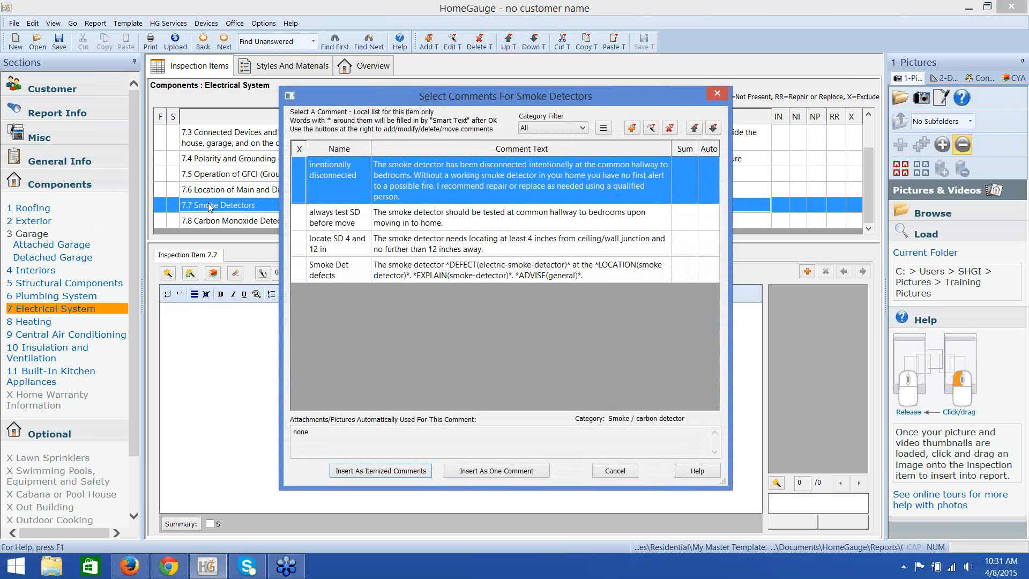
click(409, 225)
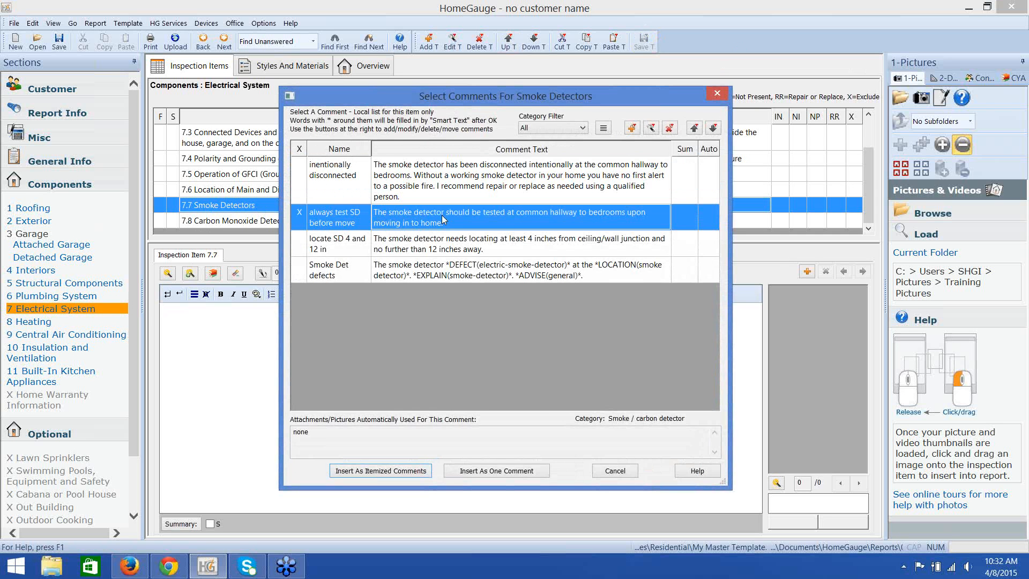
click(651, 129)
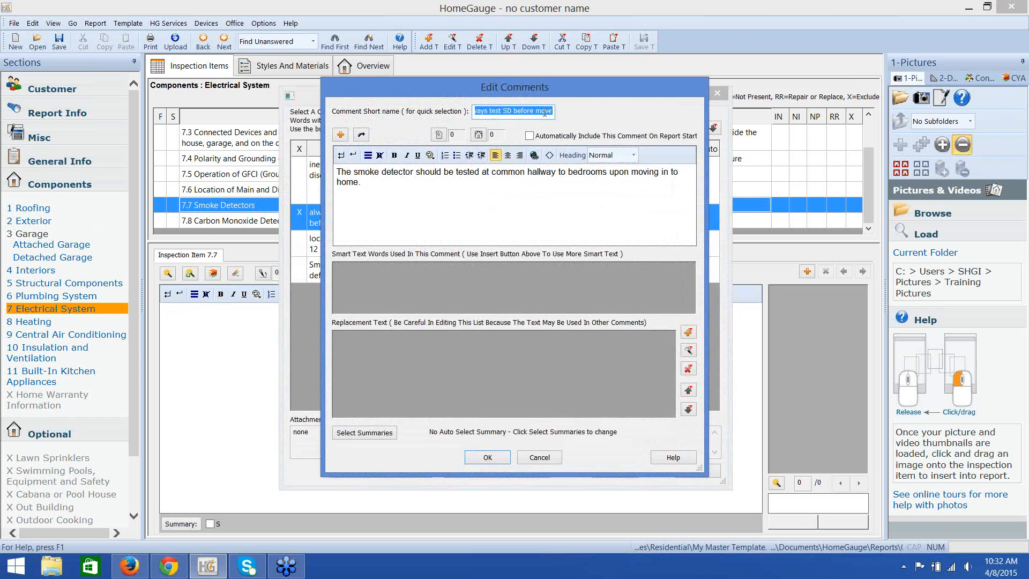
click(531, 138)
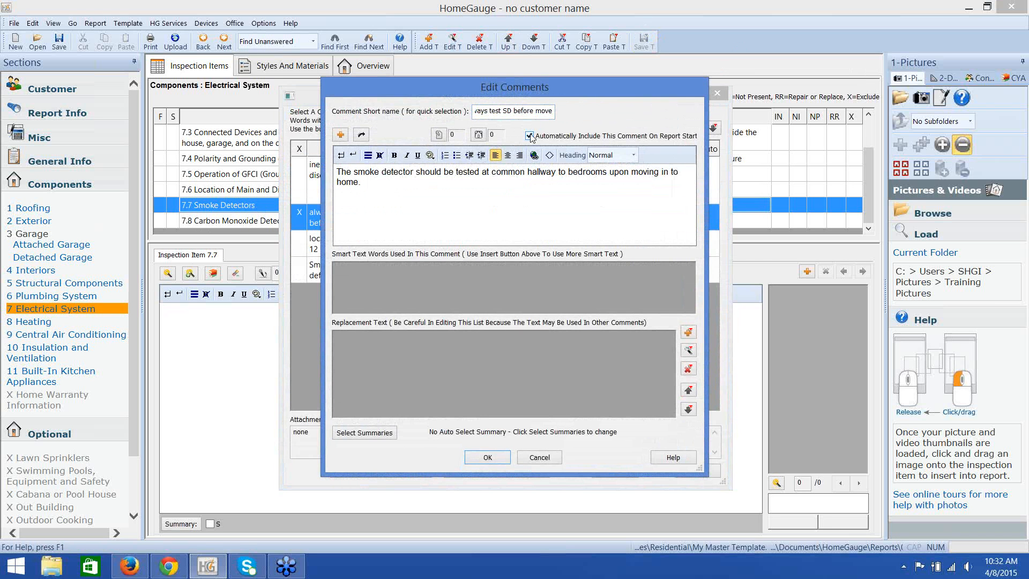
click(489, 457)
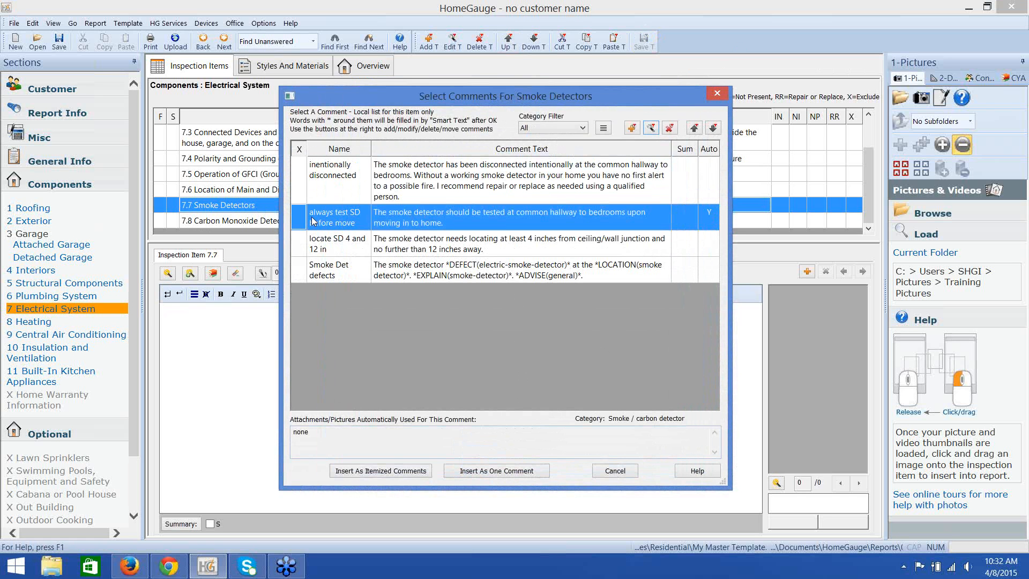
Insert the "always test SD before move" comment into Smoke Detectors as one comment, and save the template and report.
click(296, 217)
click(298, 220)
click(506, 471)
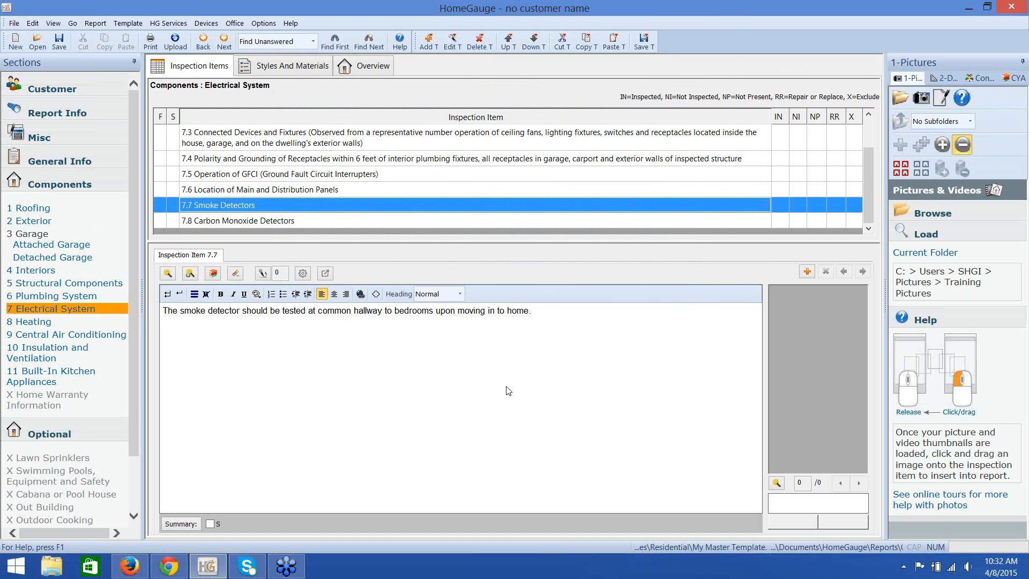
click(644, 43)
click(58, 40)
Start a new report from My Master Template and check the Smoke Detectors item in the Electrical System section.
click(16, 40)
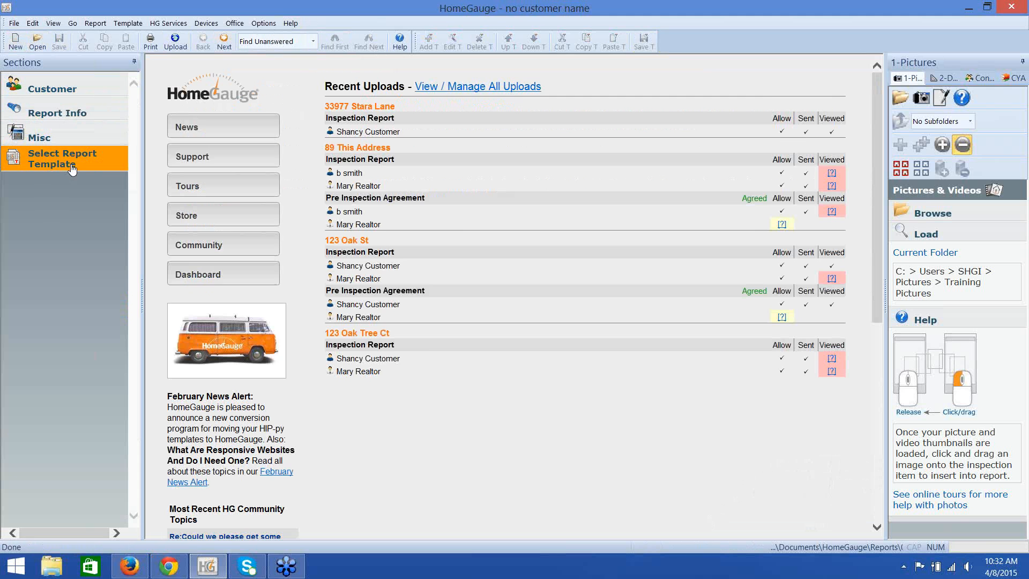
click(71, 161)
click(485, 455)
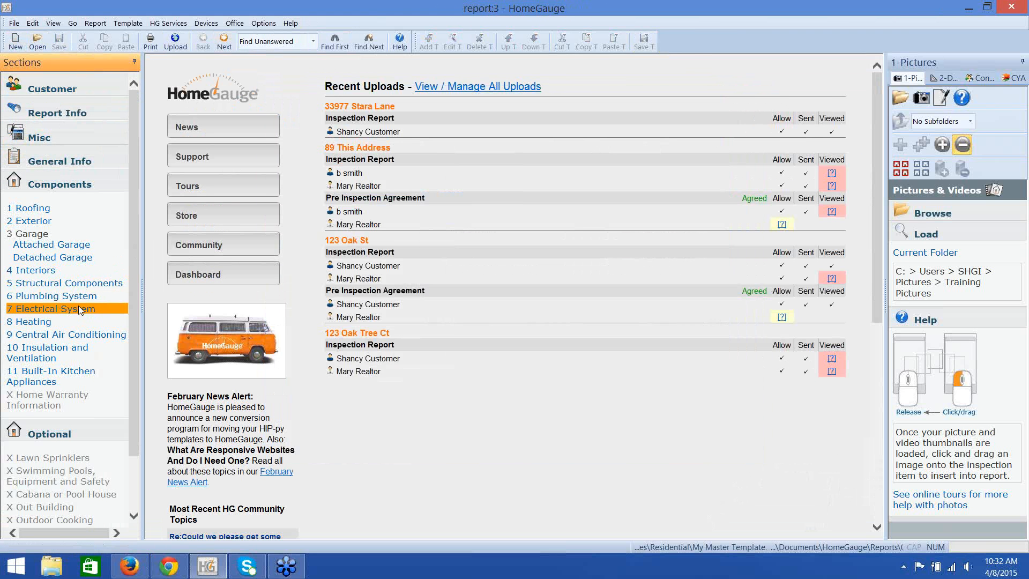
click(78, 309)
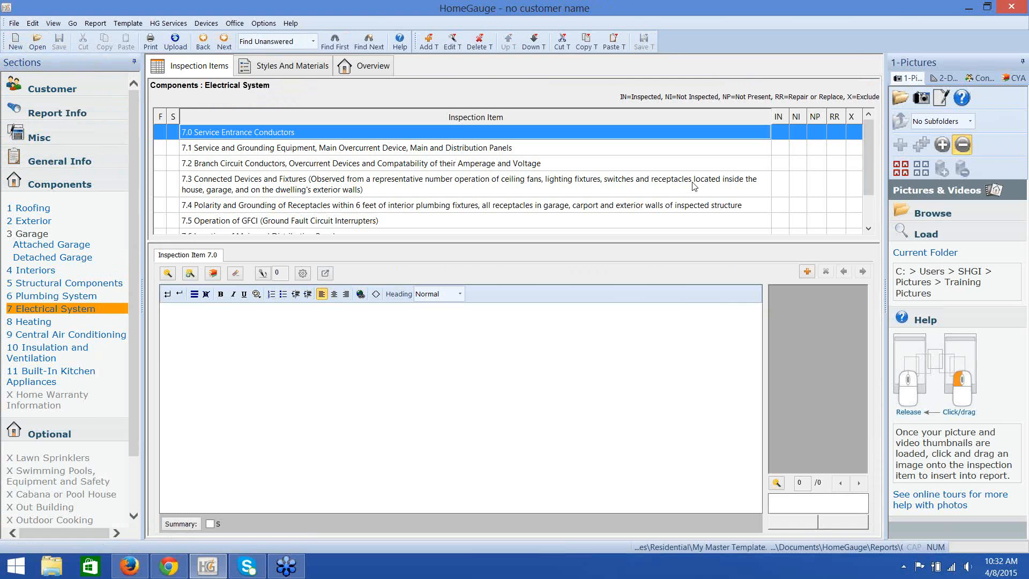
scroll(859, 209, down, 1)
click(309, 207)
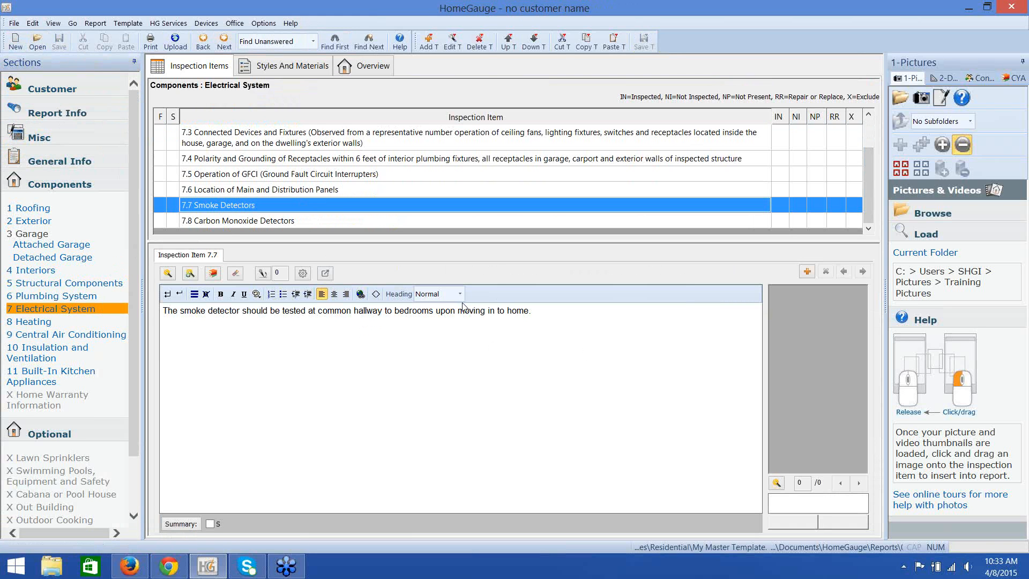
Open the saved report based on My Master Template and go to its Roofing section.
click(39, 46)
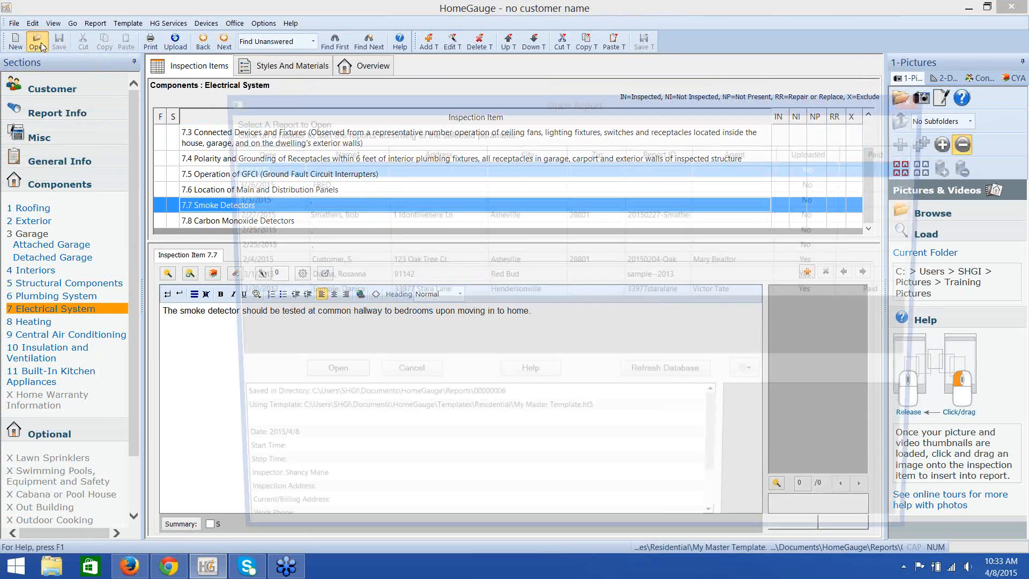
click(318, 378)
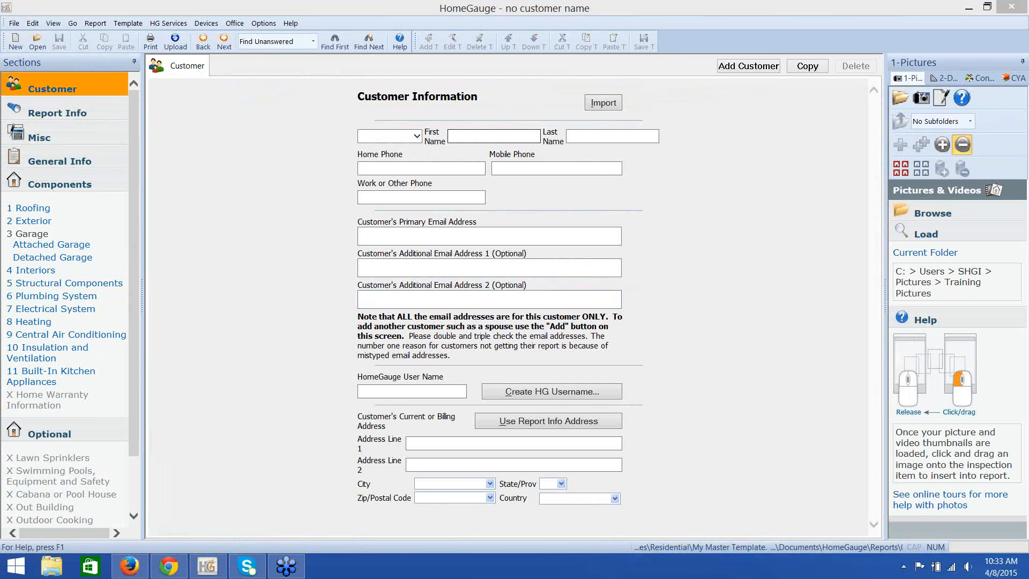
click(81, 208)
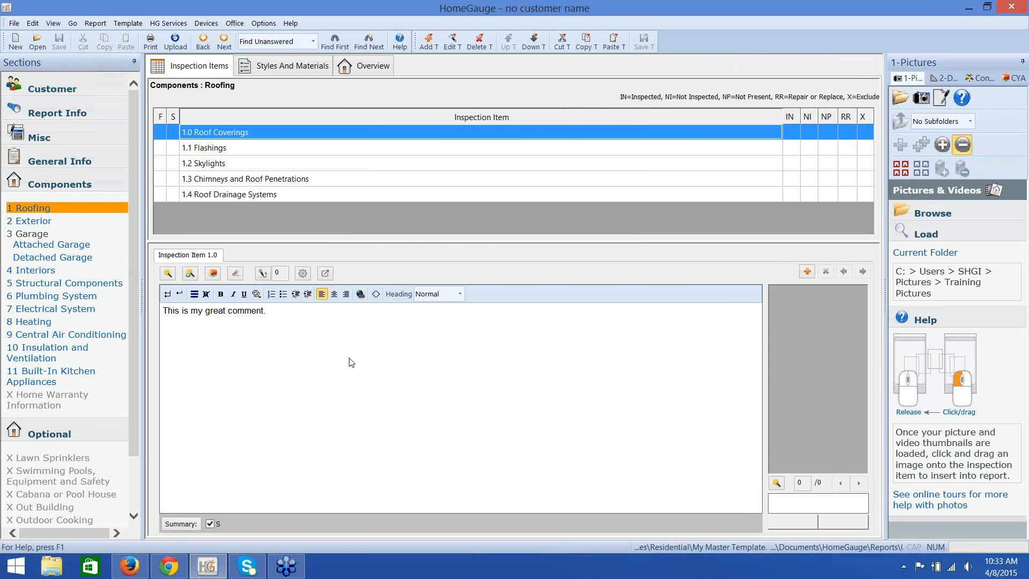
View the Roof Covering options in Roofing's styles and materials, and return to the Roof Coverings inspection item.
click(294, 65)
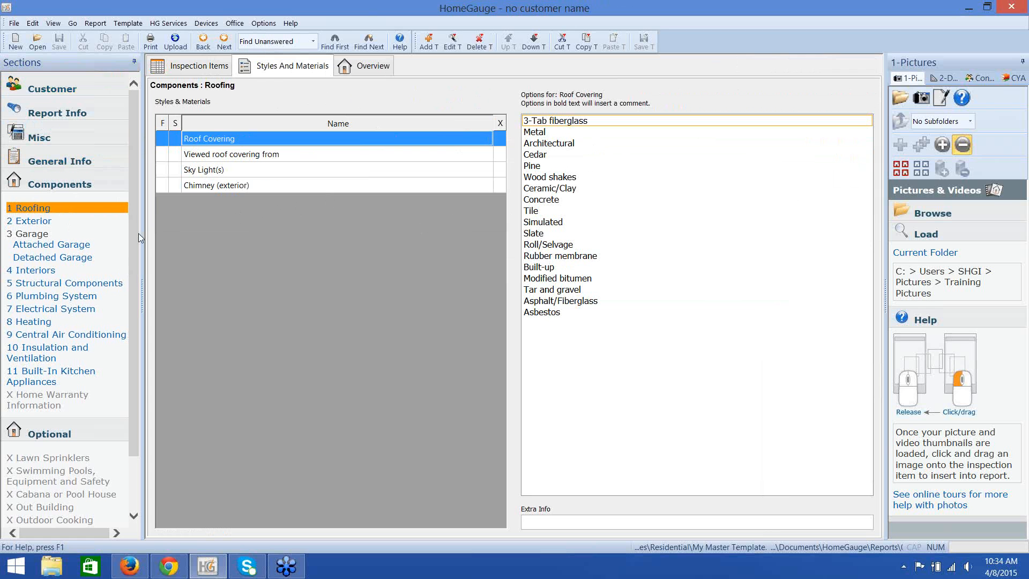
mouse_move(130, 244)
mouse_down()
mouse_move(131, 312)
mouse_move(134, 242)
mouse_up()
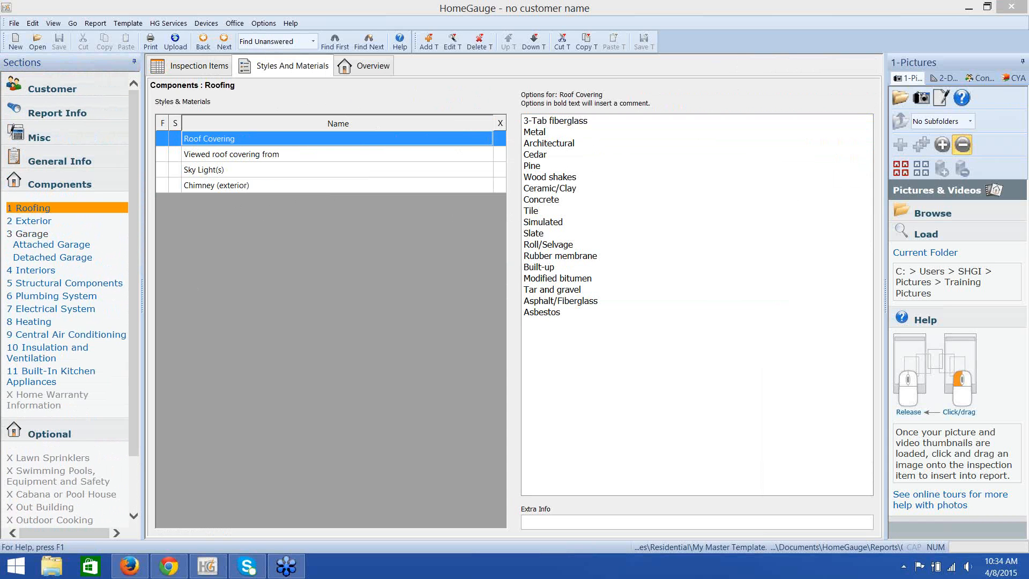
click(569, 366)
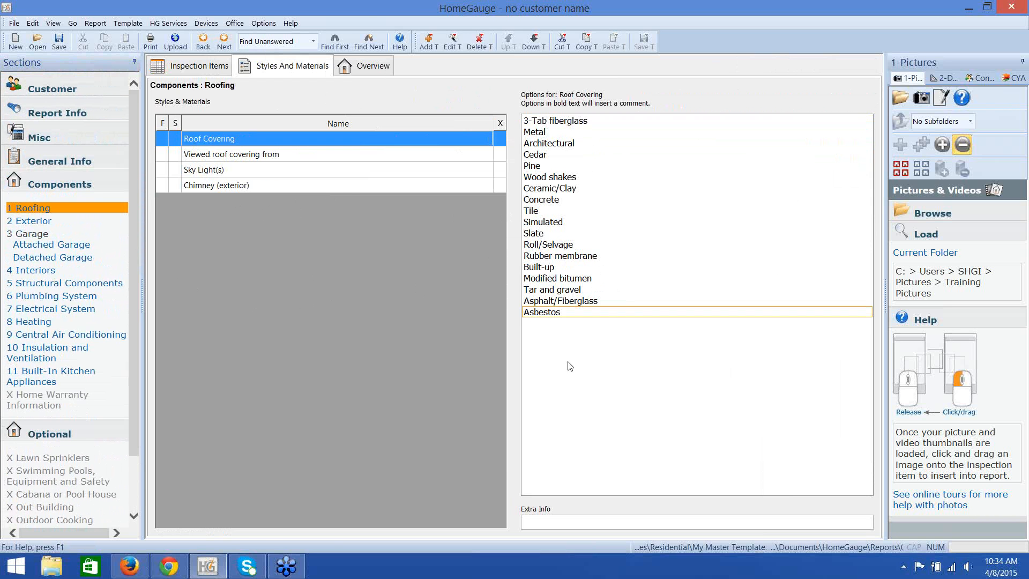
click(216, 78)
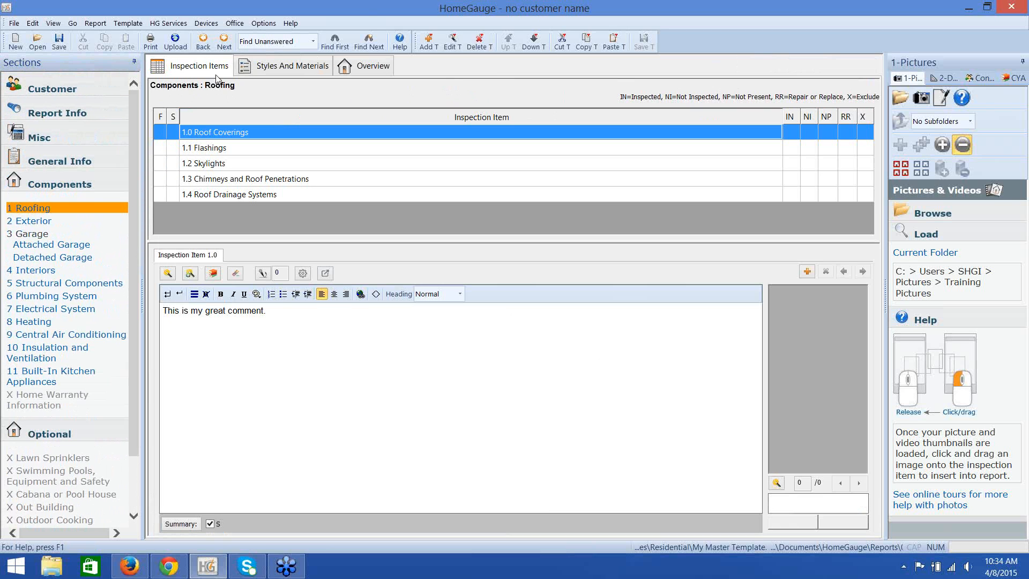
click(328, 315)
Open the default column headers for all sections and review the Inspected (IN) and Repair or Replace (RR) column settings.
click(120, 24)
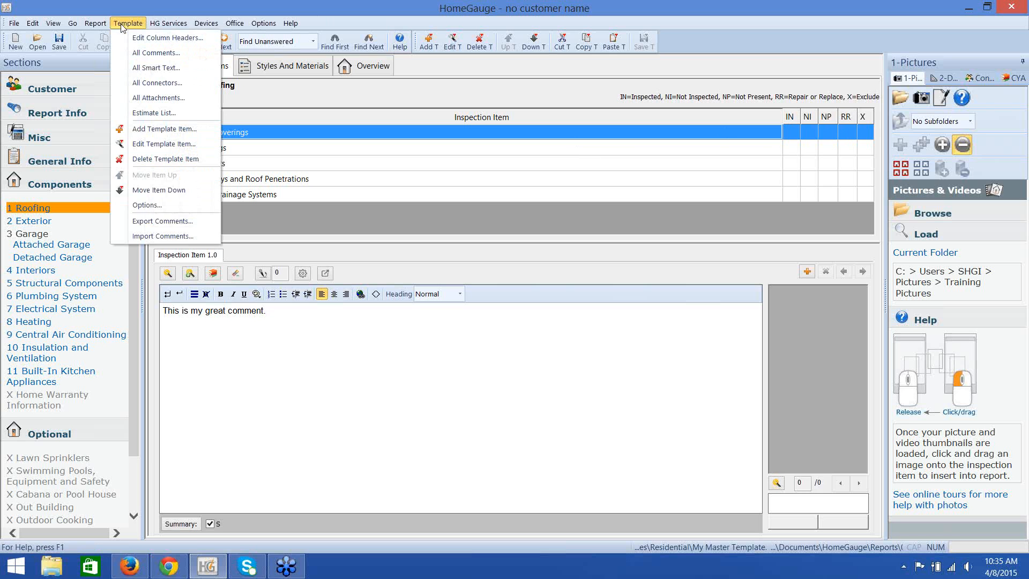
click(155, 38)
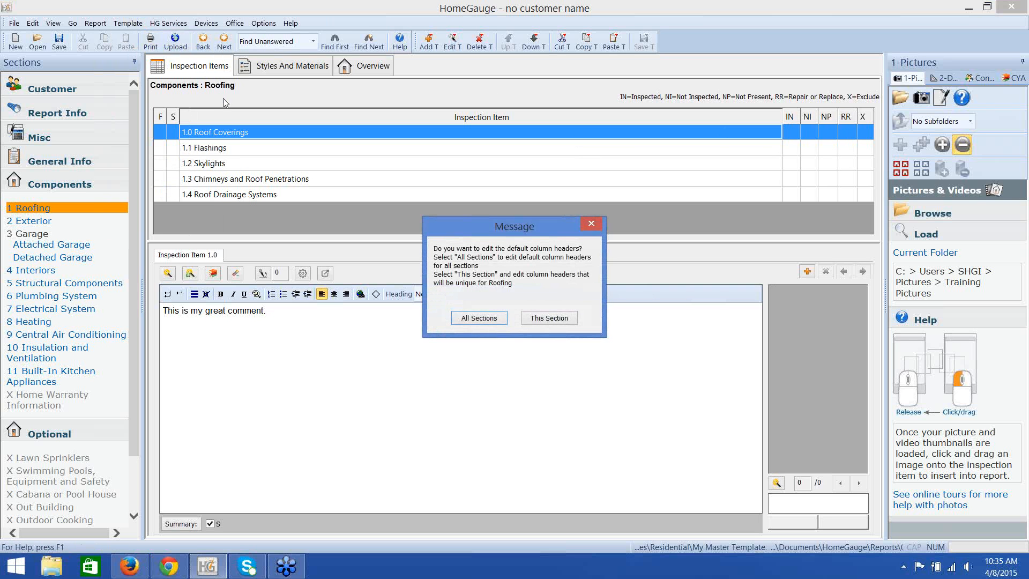
click(481, 318)
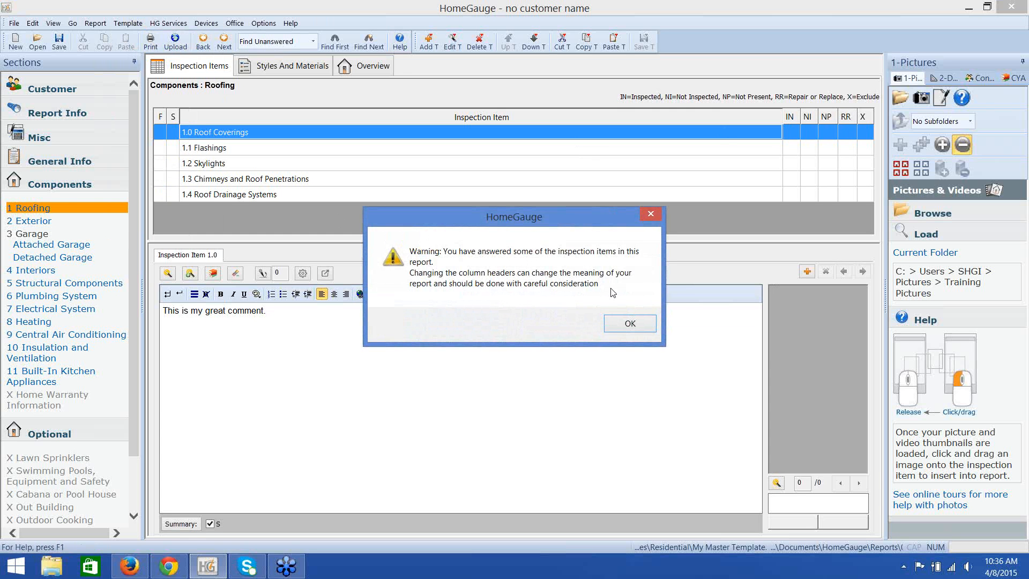
click(630, 325)
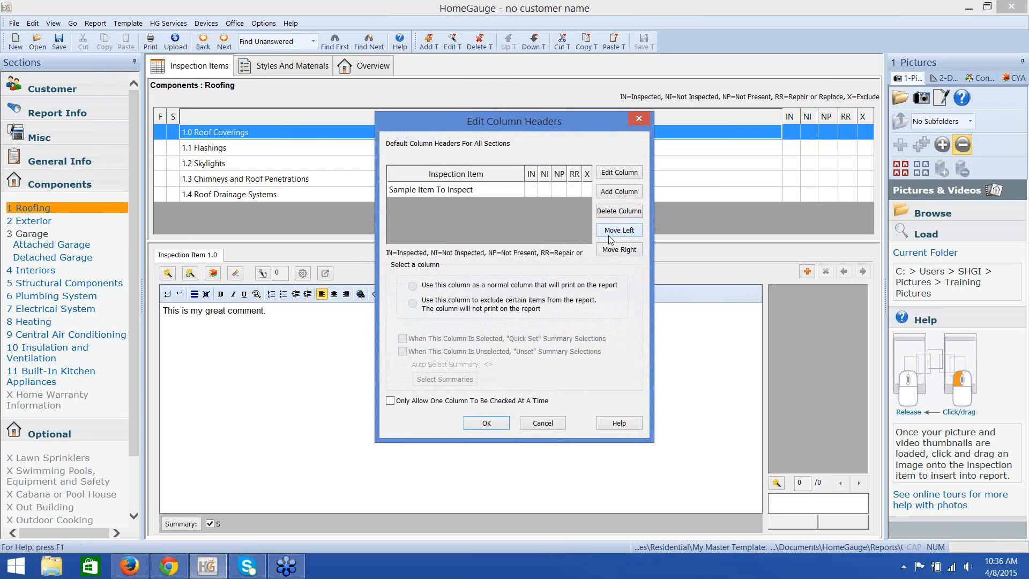
click(530, 191)
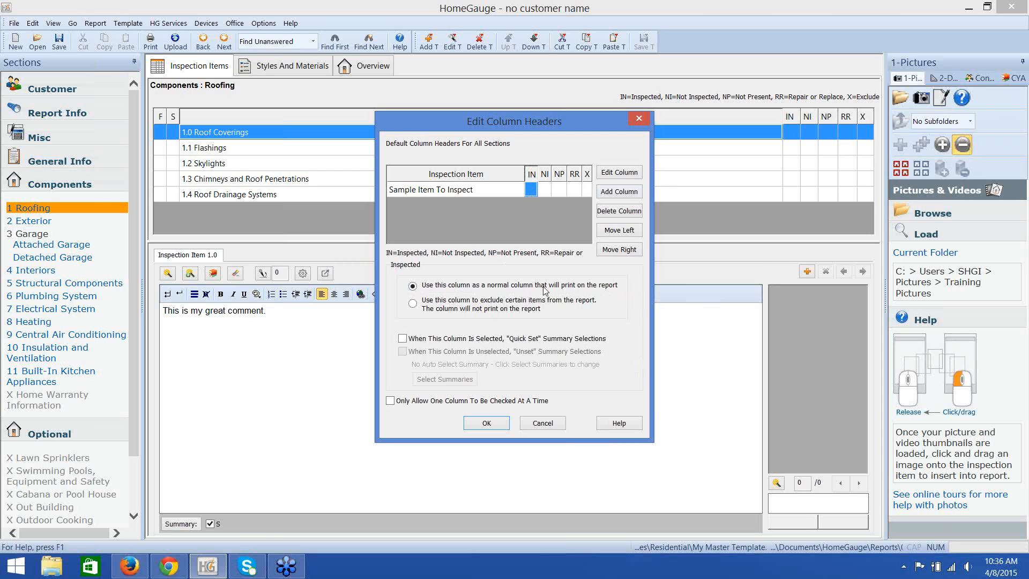
click(572, 191)
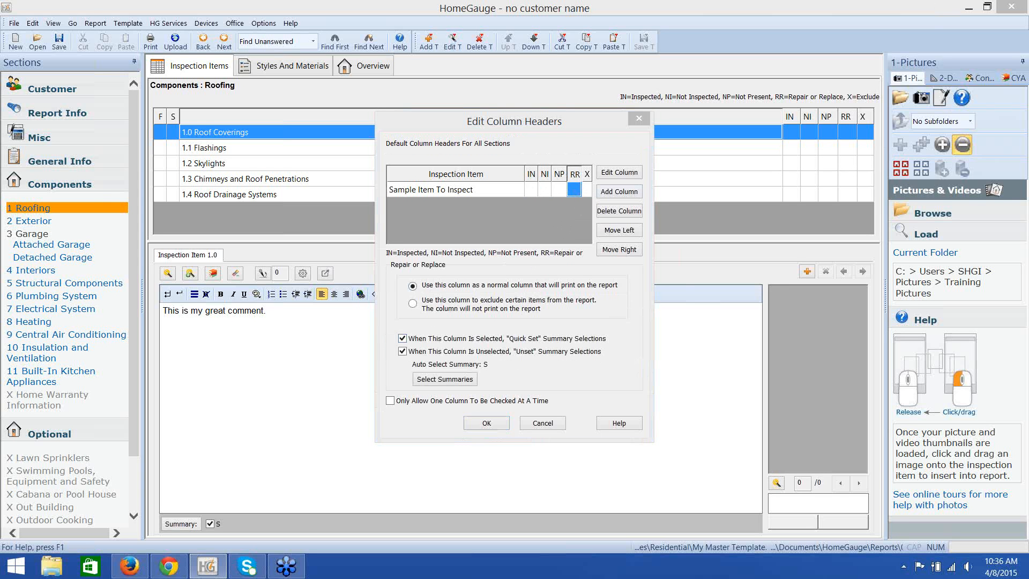
click(734, 448)
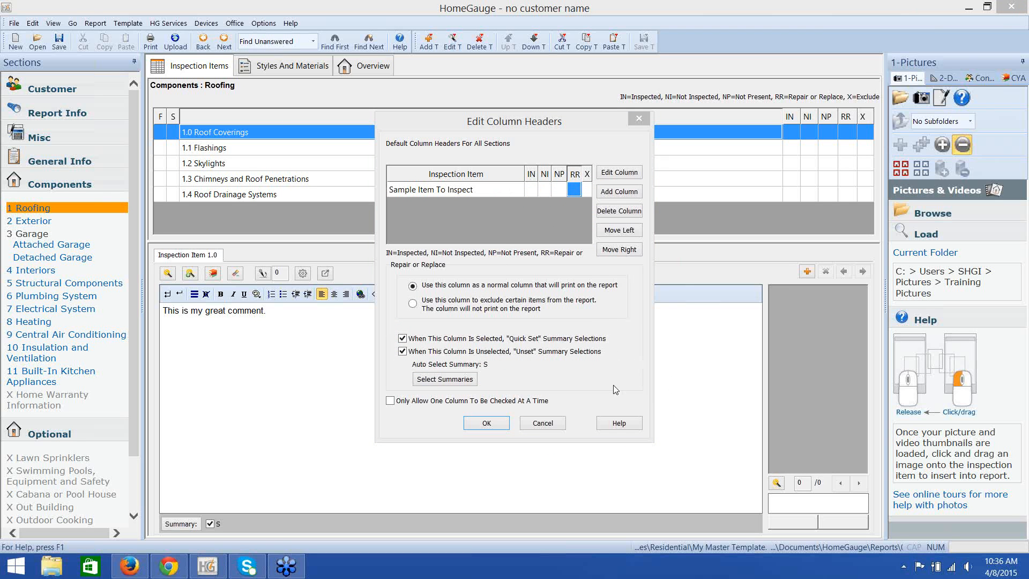
Add a Safety column with the abbreviation S to the default column headers for all sections, and select it.
click(620, 192)
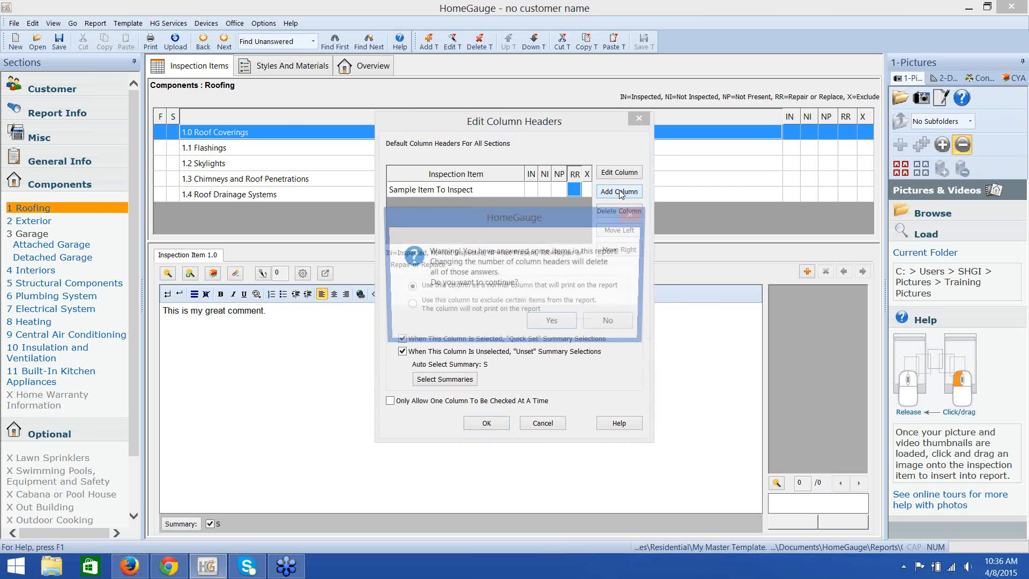
click(563, 325)
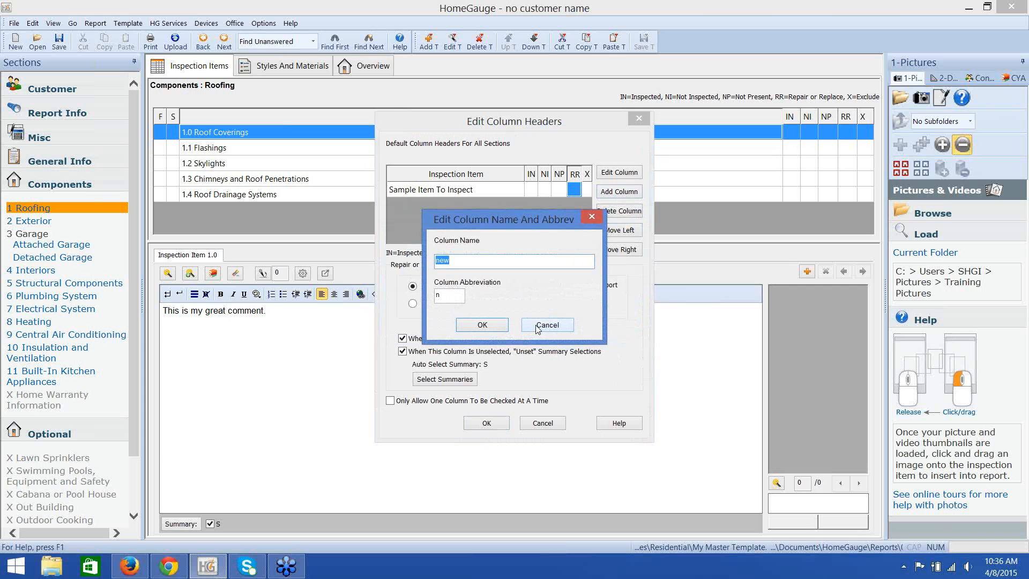
text(Safety)
drag(461, 301, 420, 304)
text(S)
click(470, 324)
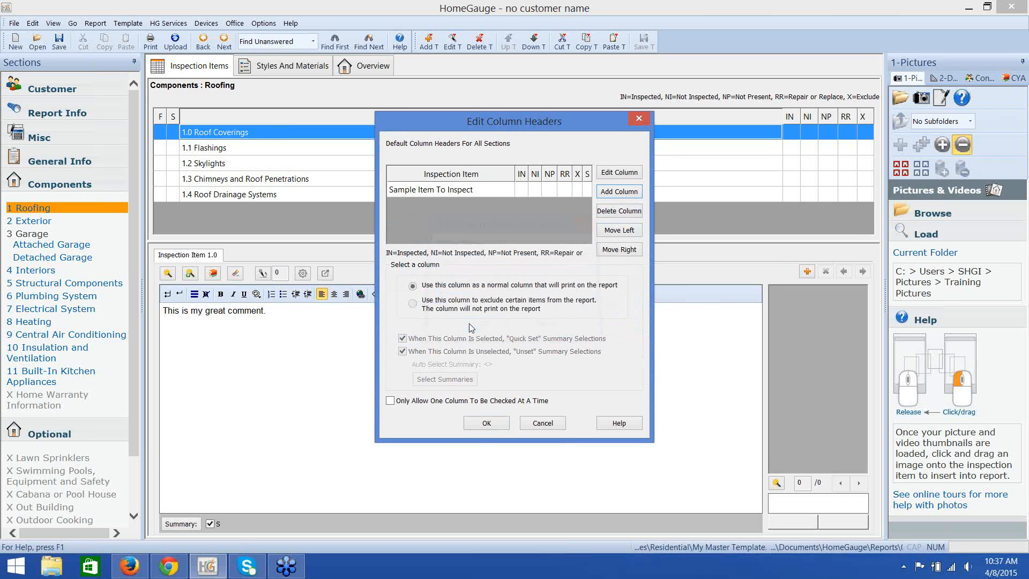
click(587, 190)
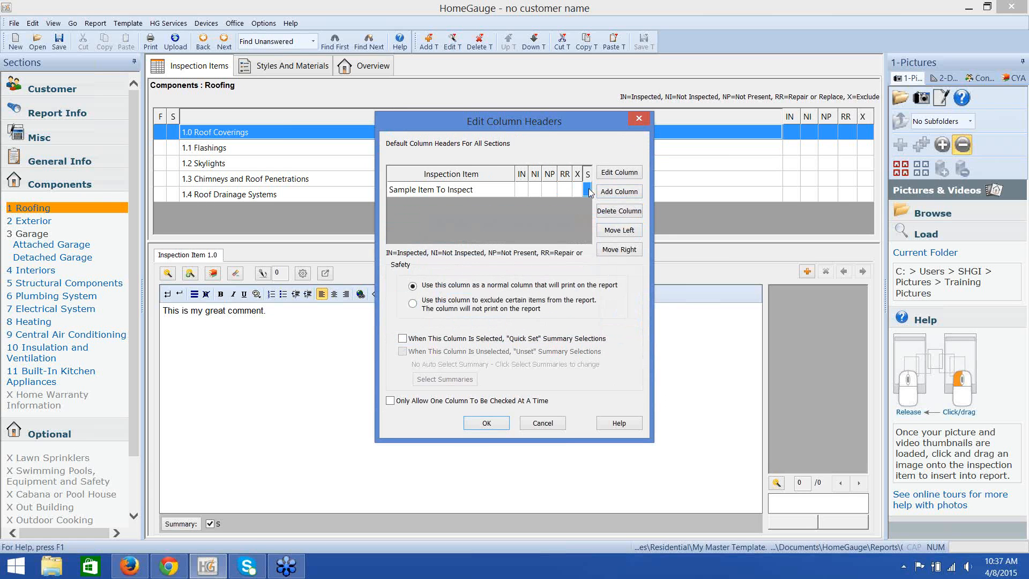
Move the Safety column ahead of the Repair or Replace (RR) column and apply the new default headers, accepting erased inspection answers.
click(616, 231)
click(615, 230)
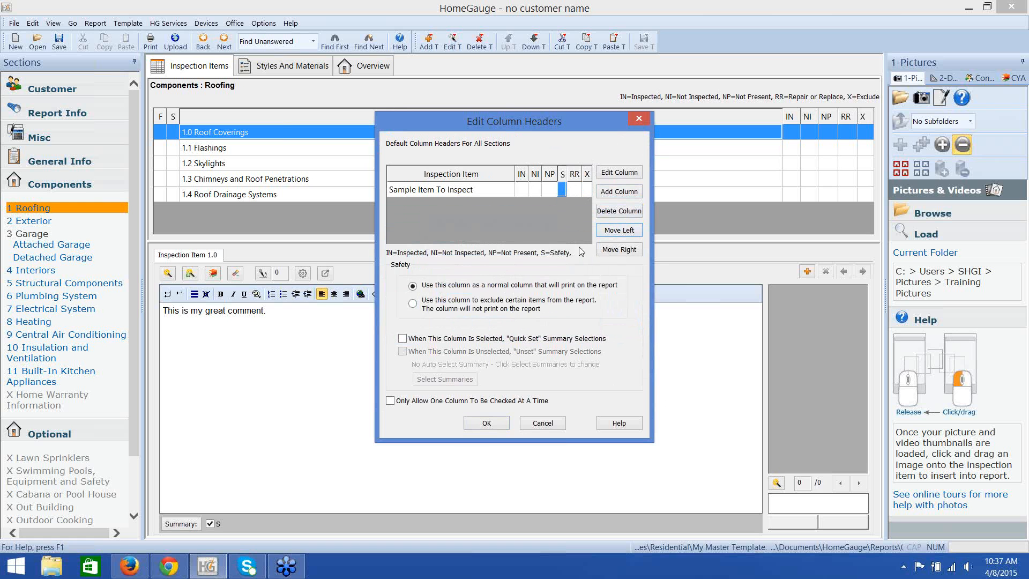
click(490, 426)
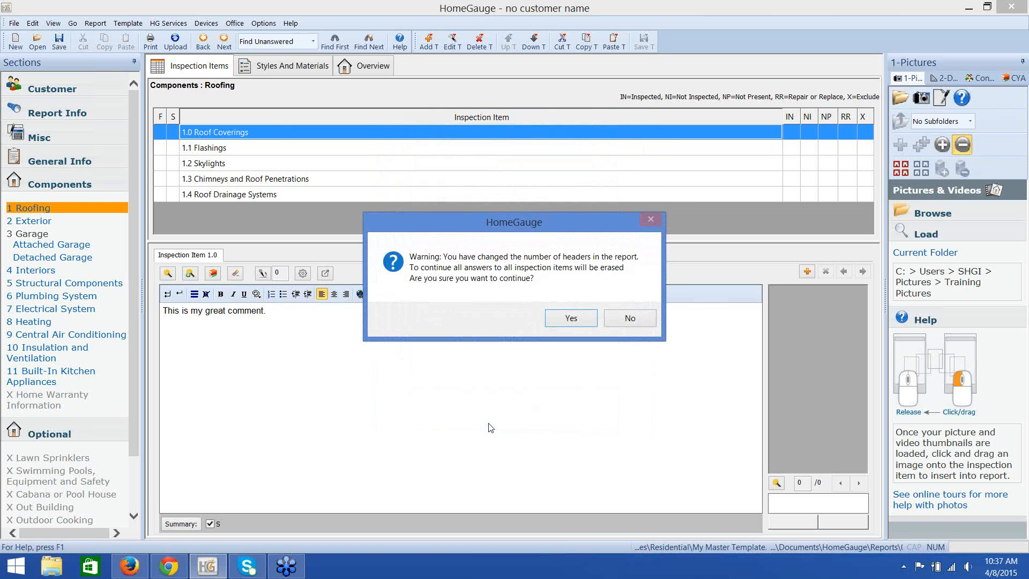
click(567, 319)
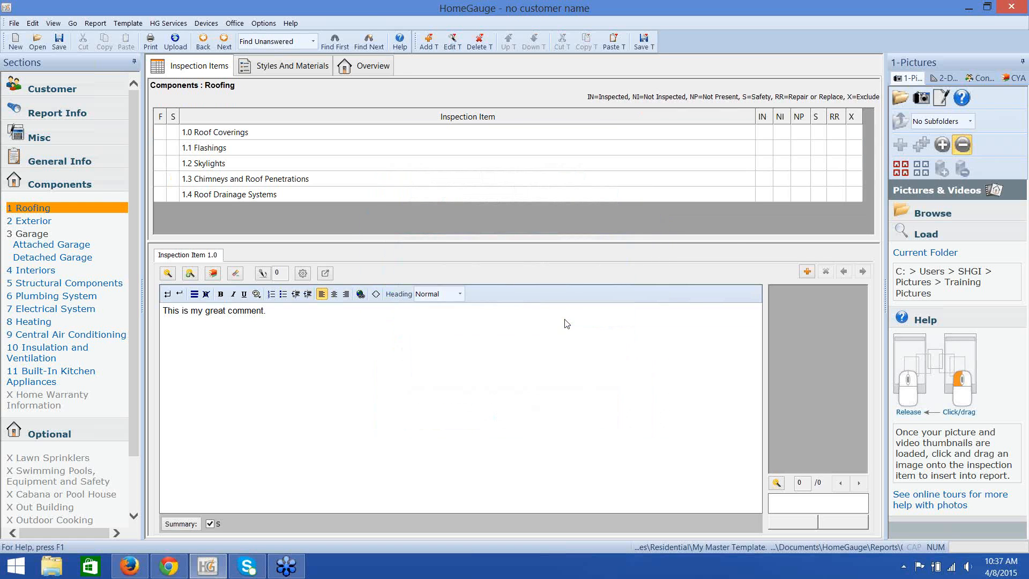
Mark the Flashings item as Safety (S) and insert its saved "flashing is loose" comment as one comment.
click(820, 134)
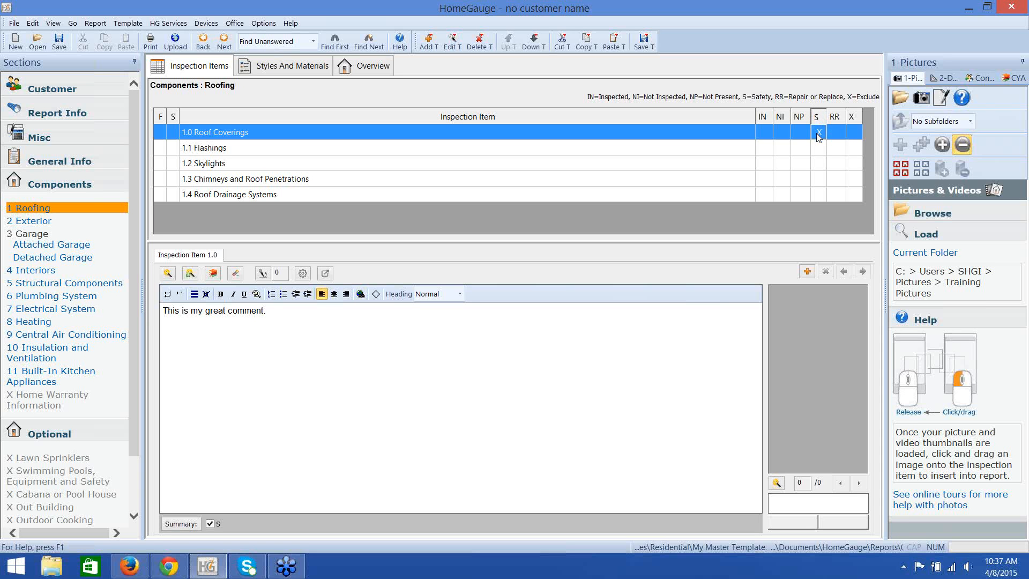
click(818, 132)
click(302, 145)
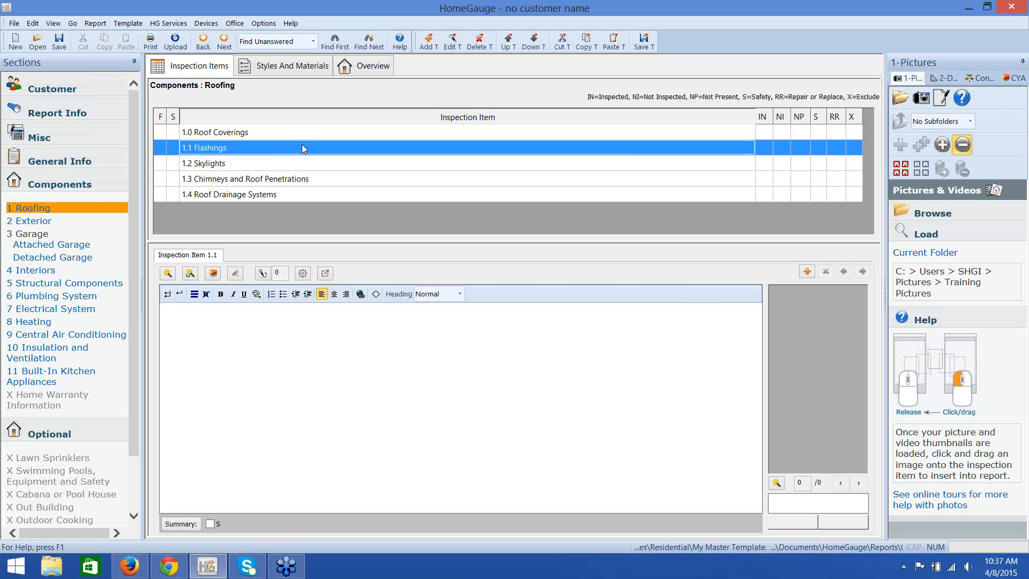
click(816, 148)
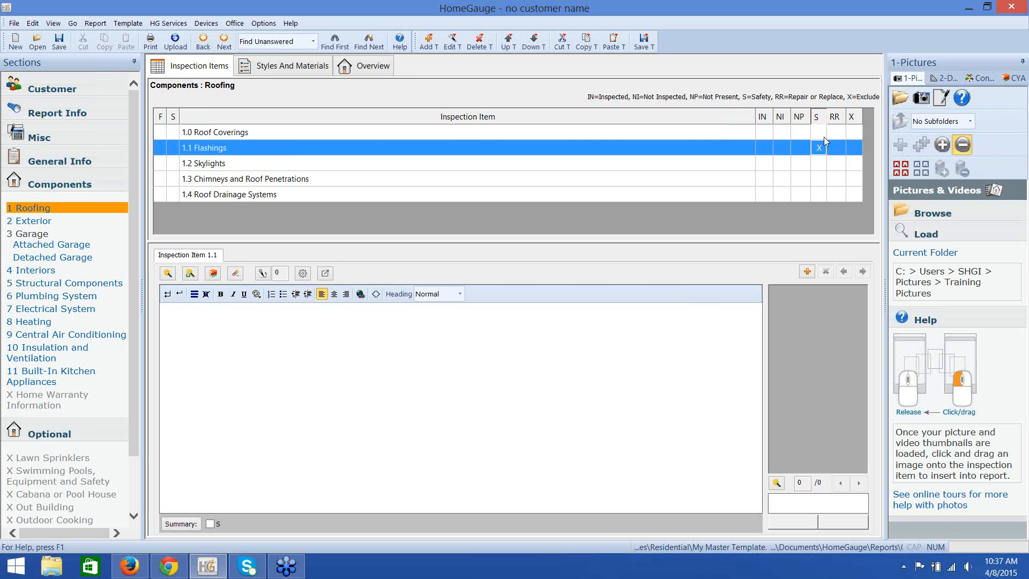
click(169, 272)
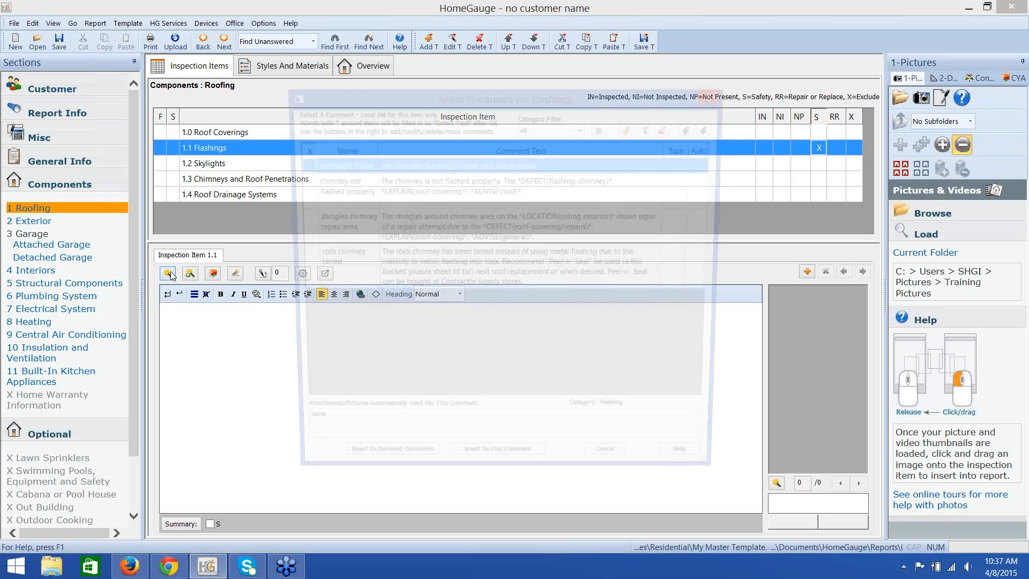
click(298, 165)
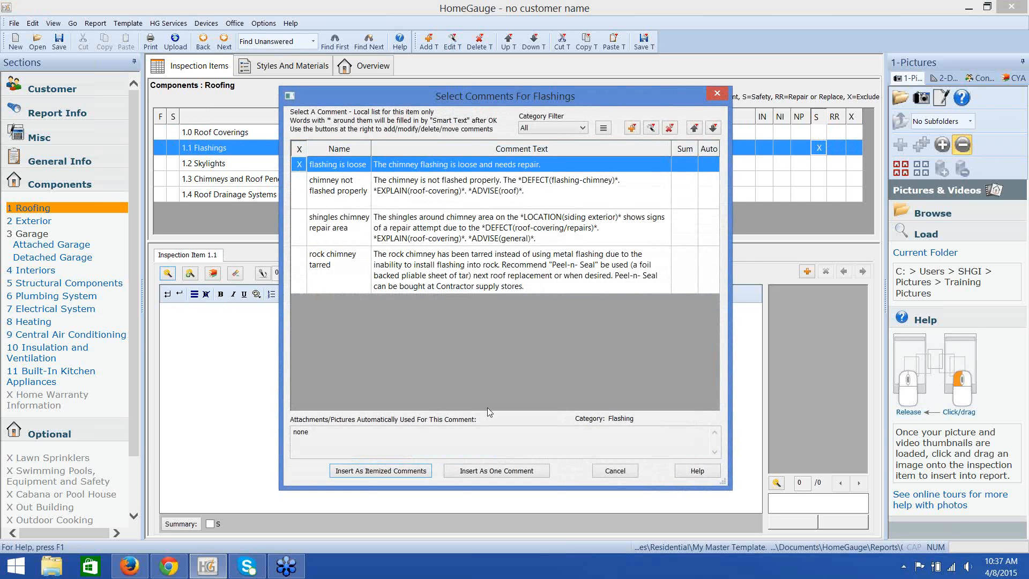
click(497, 470)
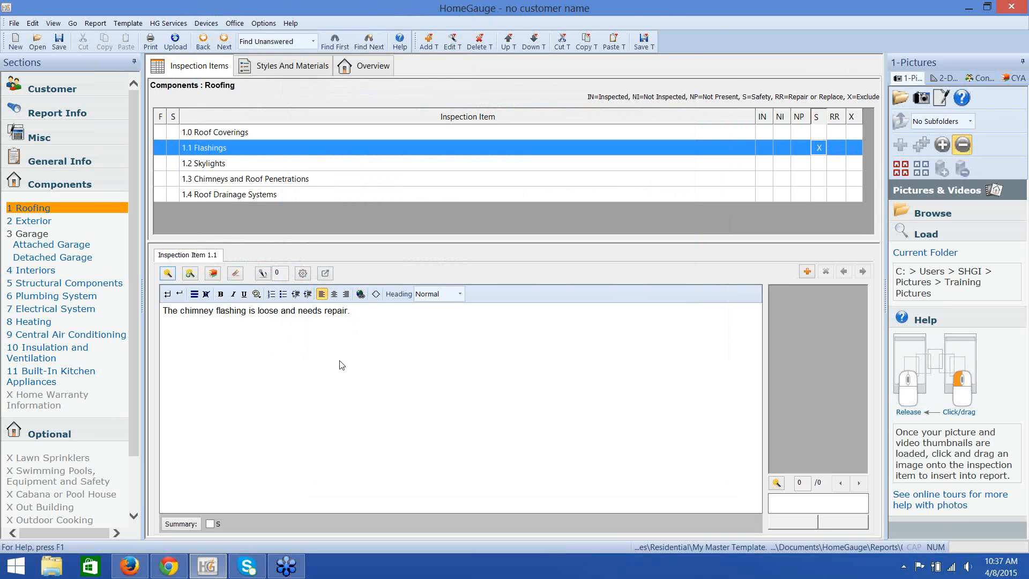
Save the template and clear the Report Introduction text in General Info.
click(645, 41)
click(83, 157)
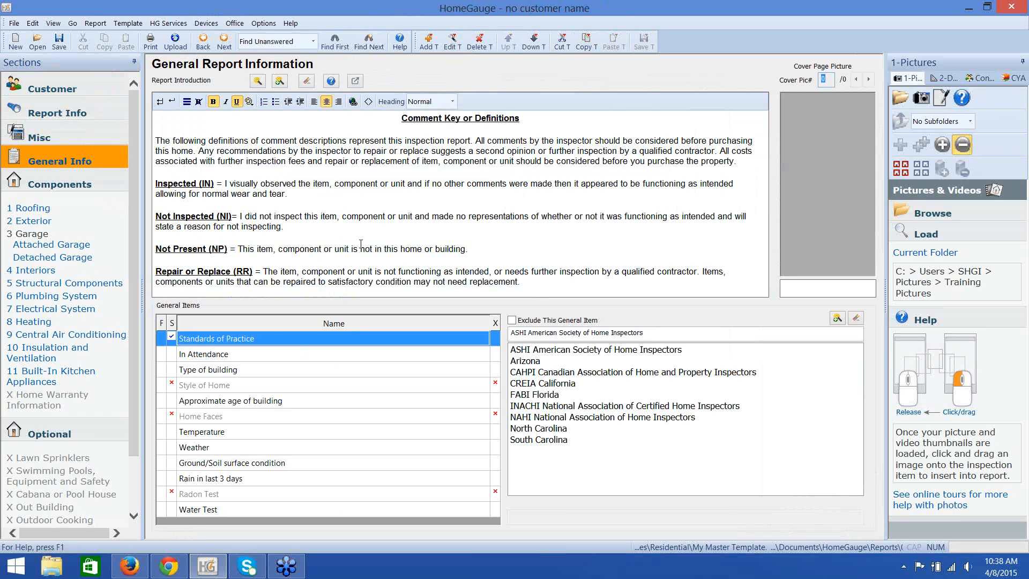
click(307, 82)
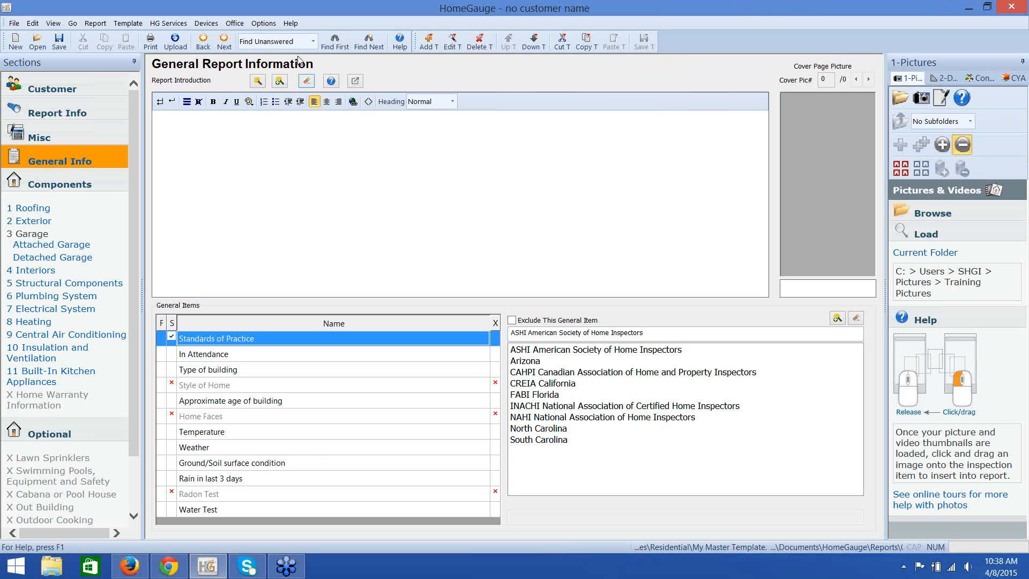
Find the saved Comment Key comment for the Report Introduction and open it for editing.
click(258, 82)
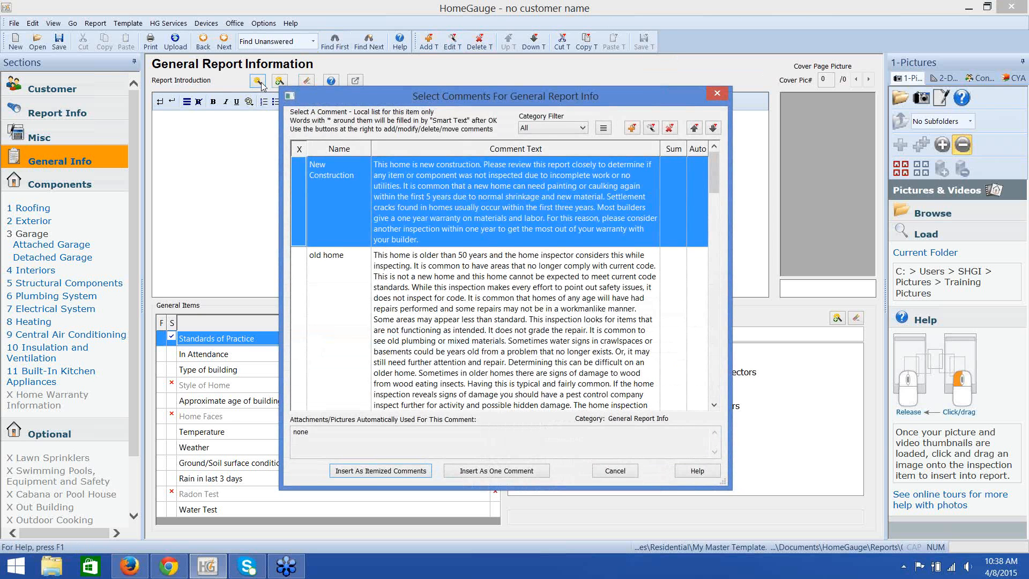
click(716, 387)
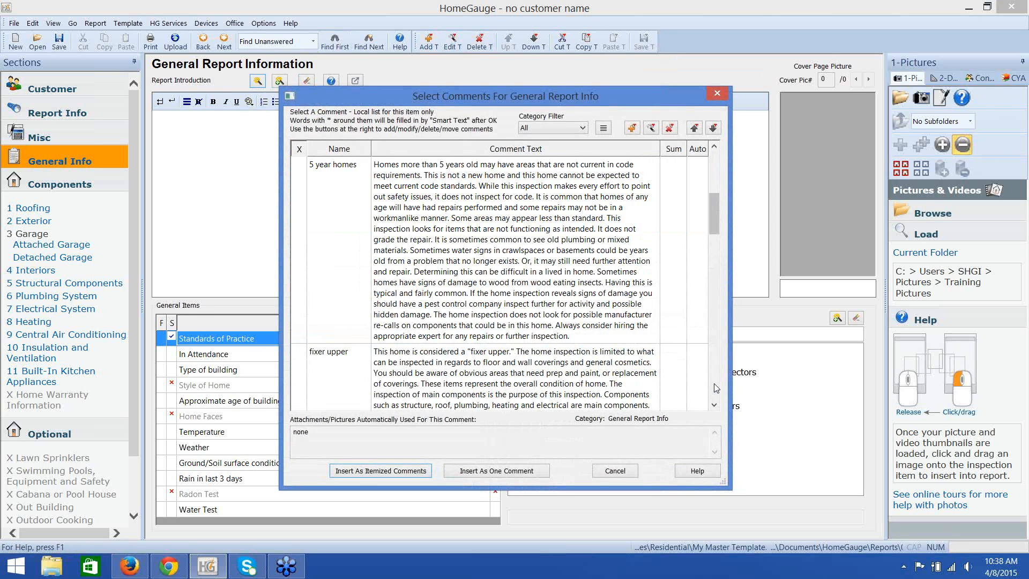
click(716, 388)
click(716, 387)
click(716, 387)
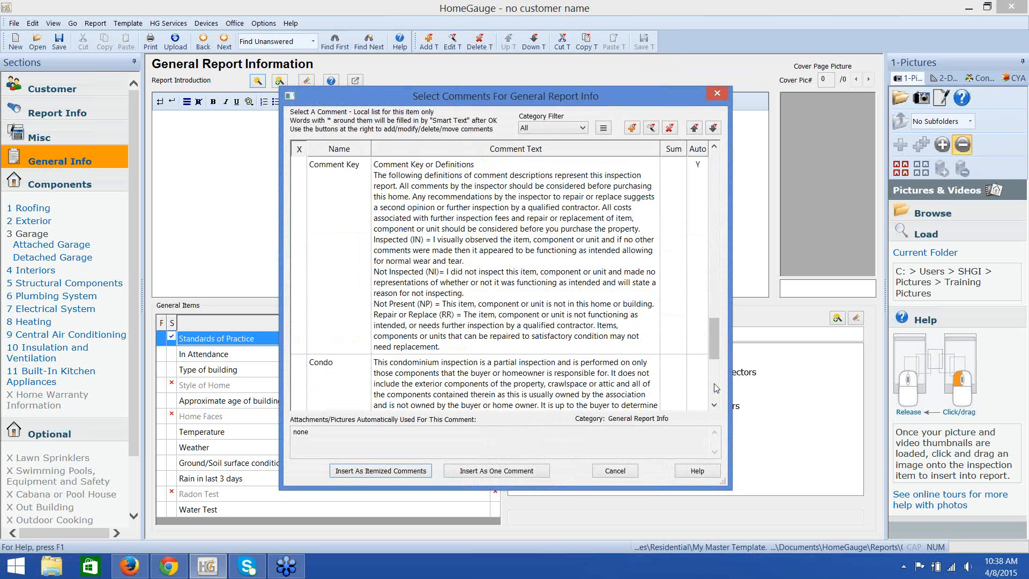
click(493, 246)
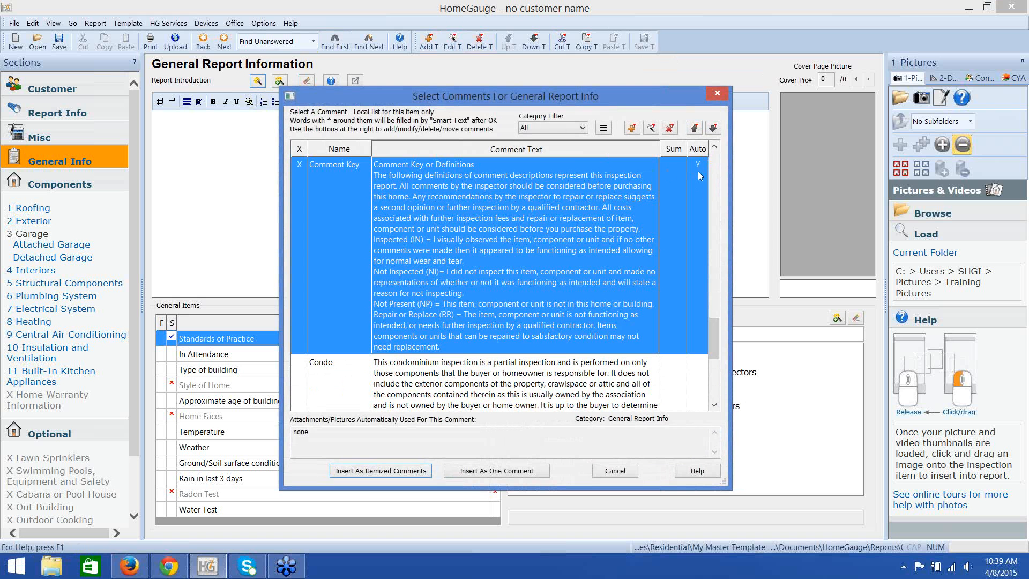
click(651, 128)
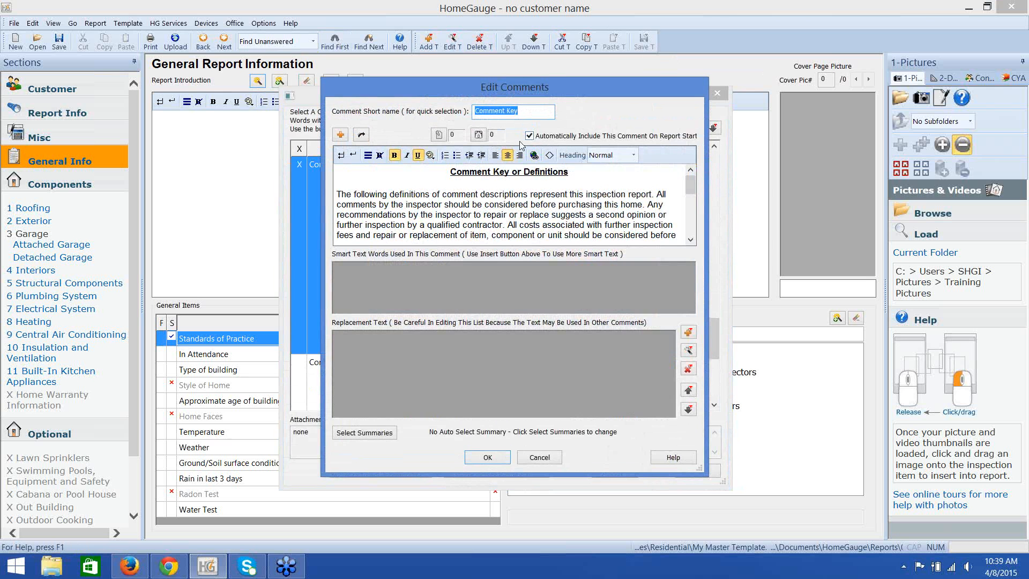
Add a "Safety (S) =" line below the Not Present (NP) definition in the Comment Key text, and select its "Safety (S)" label.
drag(545, 89, 421, 49)
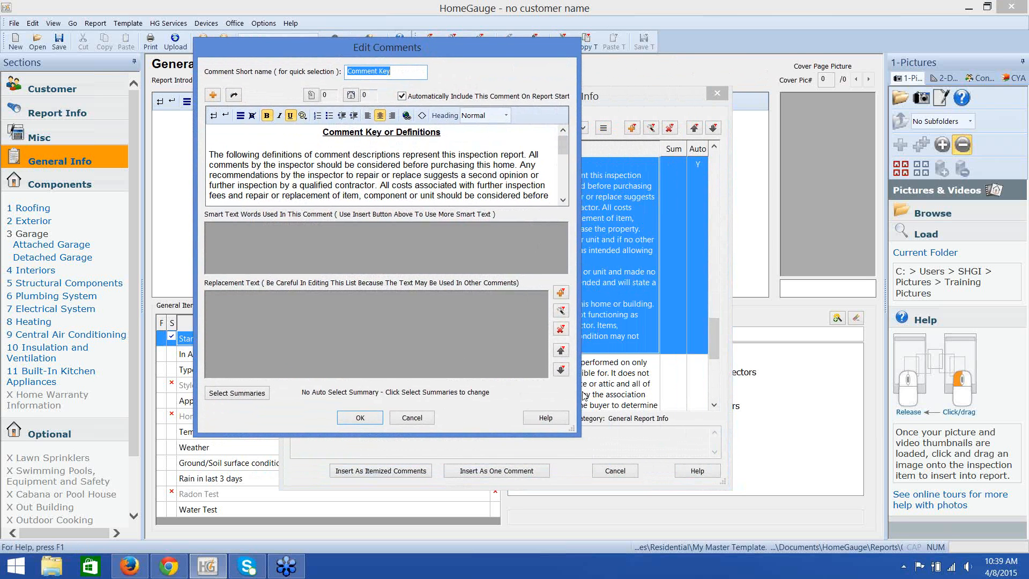
drag(589, 438, 787, 536)
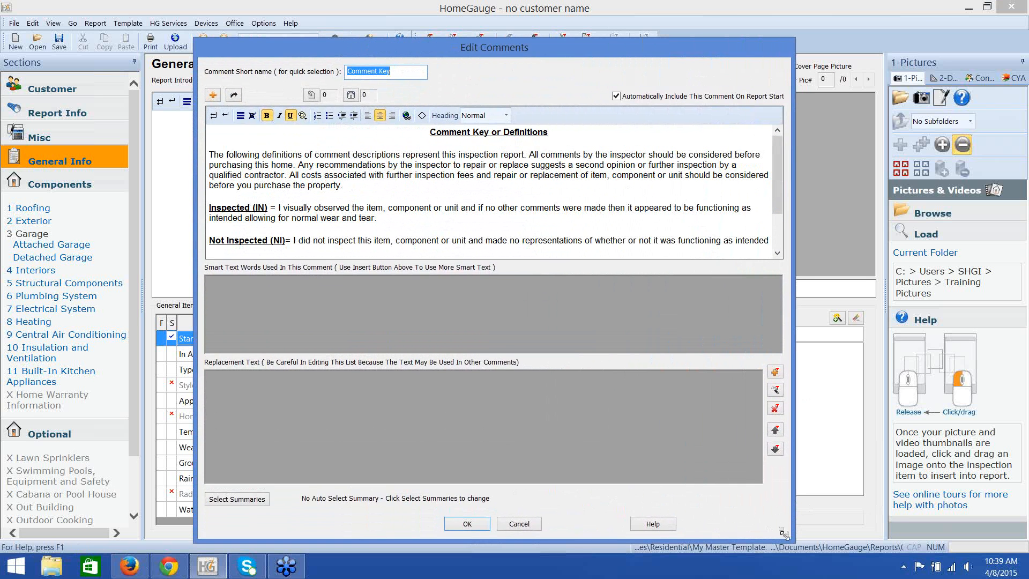
drag(777, 191, 775, 231)
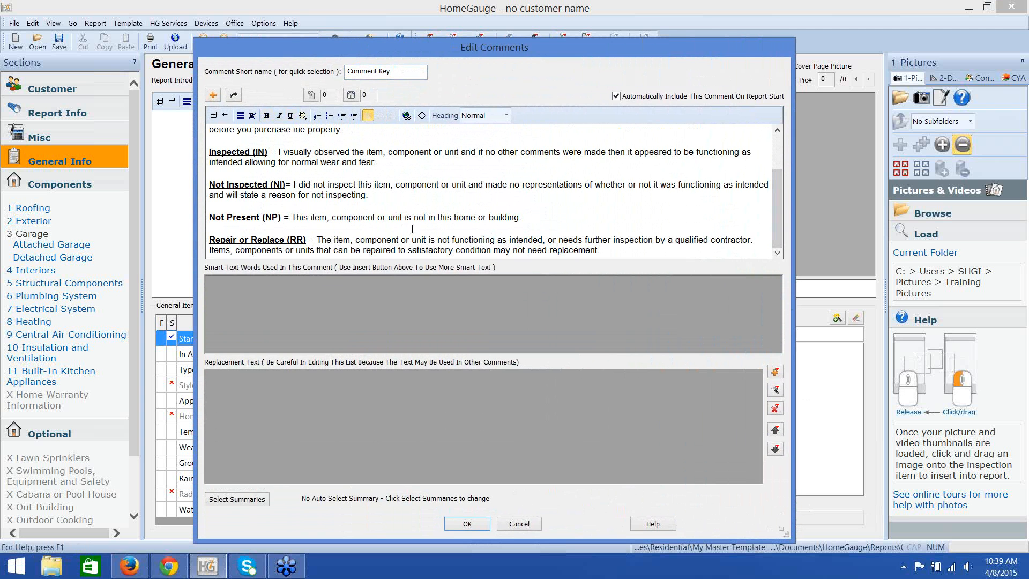
click(528, 219)
key(Return)
key(Return)
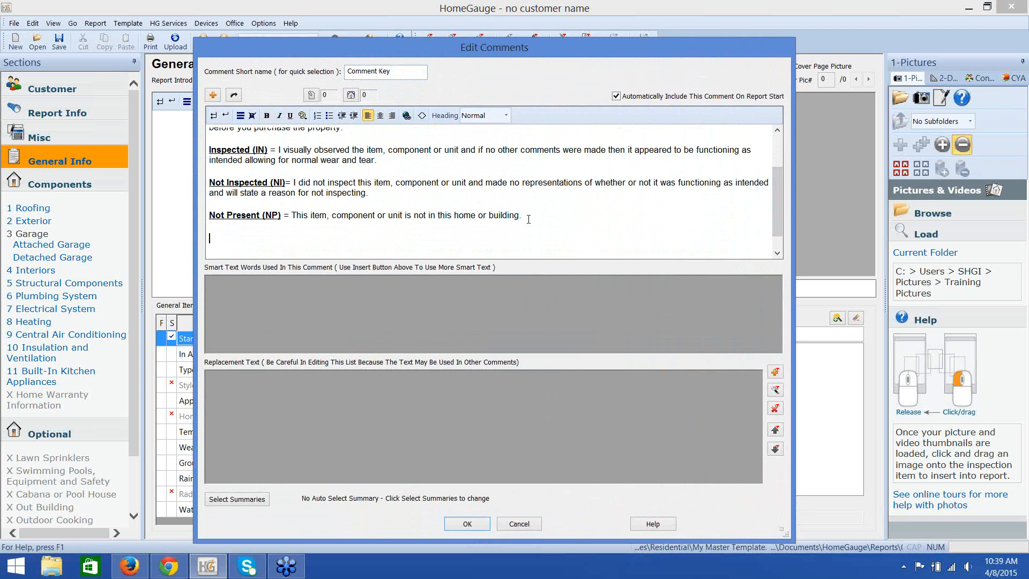
text(Safety (S))
text(+)
key(BackSpace)
text(=)
drag(253, 239, 210, 238)
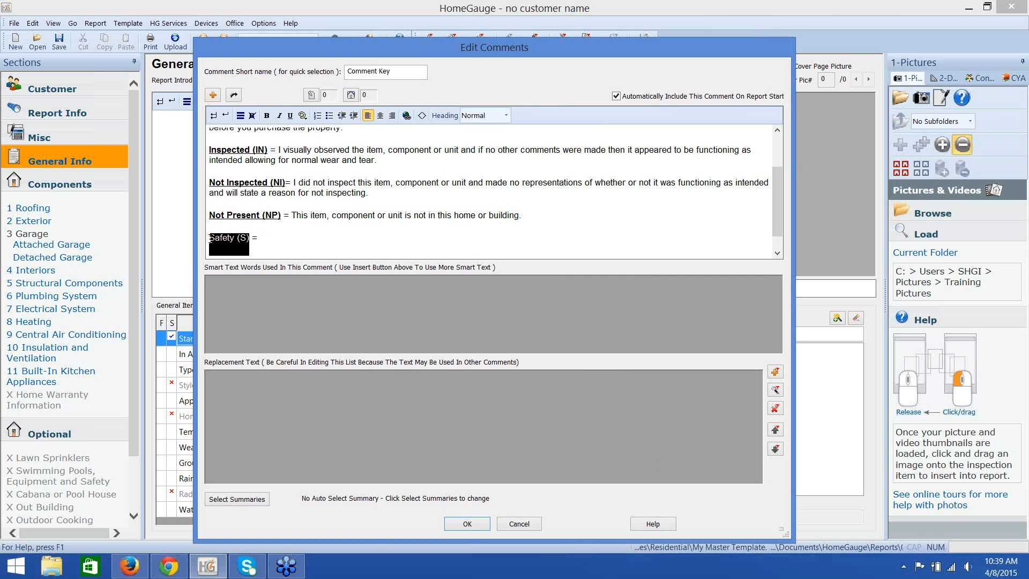
Bold and underline "Safety (S)", define it as "This is a safety concern that needs to be addressed by the home owner.", and save the comment.
click(268, 116)
click(290, 116)
click(281, 239)
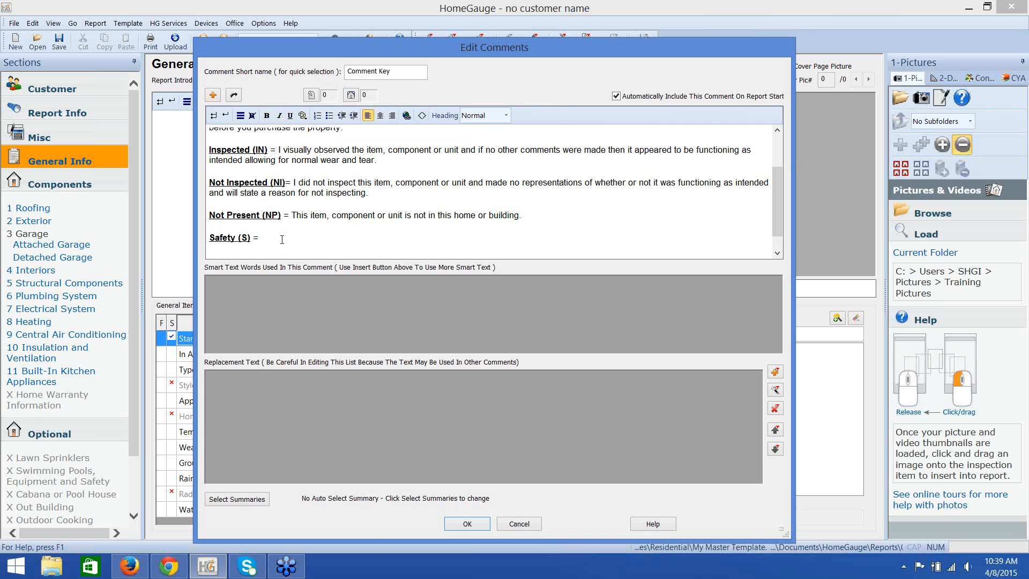
text(This is a safety concern that needs )
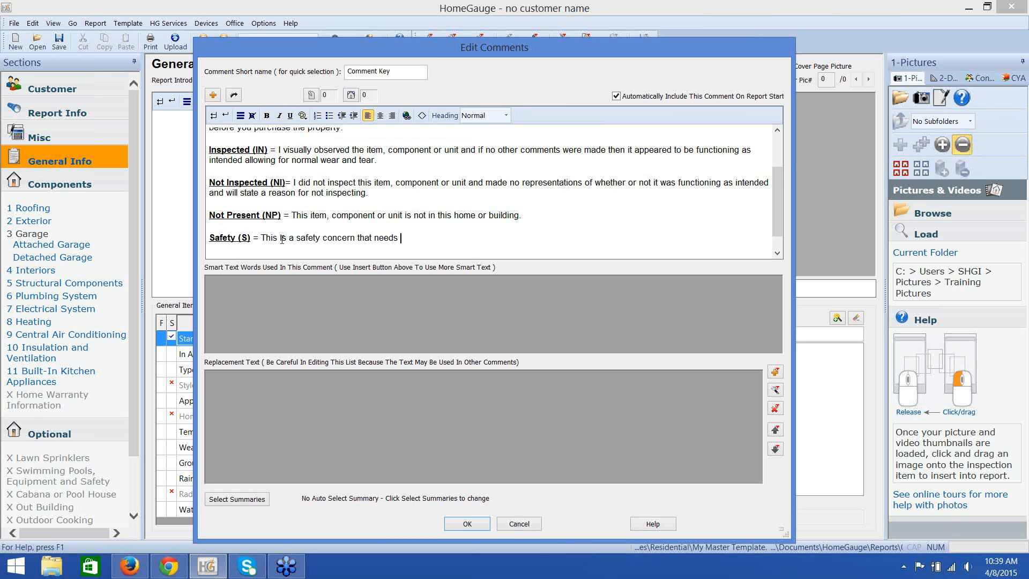
text(to be addressed by the home owner.)
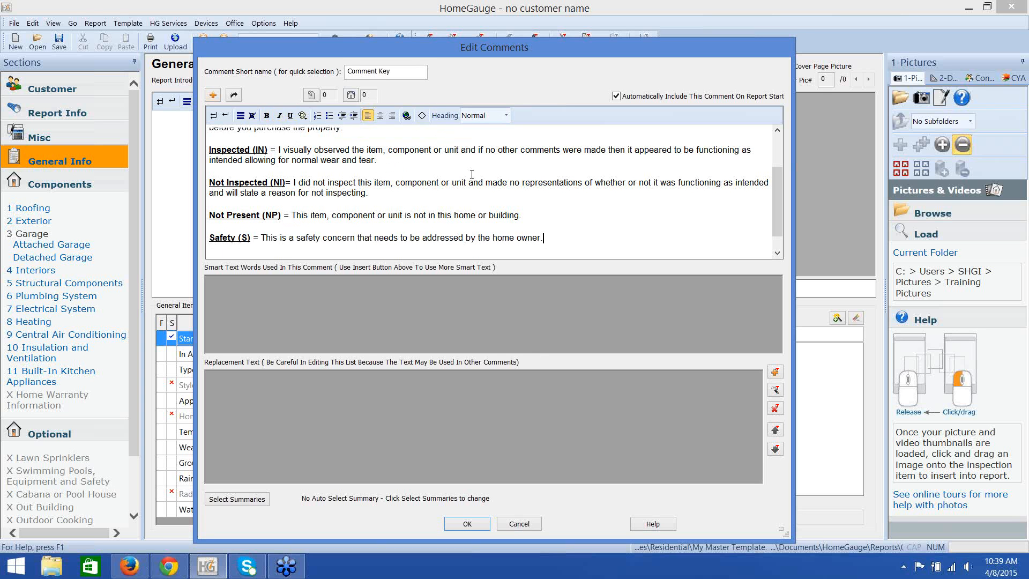
text(Repair or Replace (RR) = The item, component or unit is not functioning as intended, or needs further inspection by a qualified contractor. Items, components or units that can be repaired to satisfactory condition may not need replacement.)
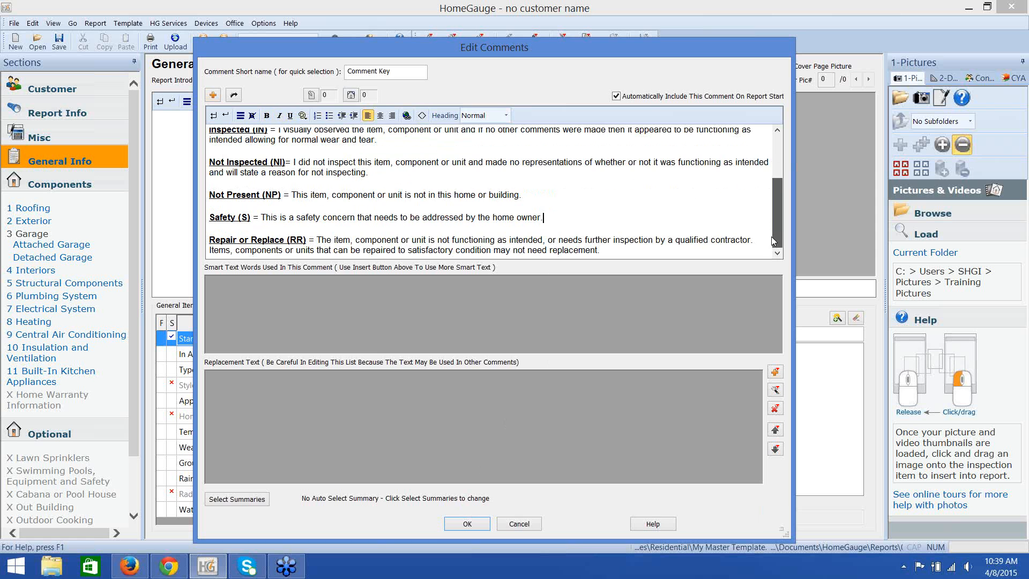
click(480, 522)
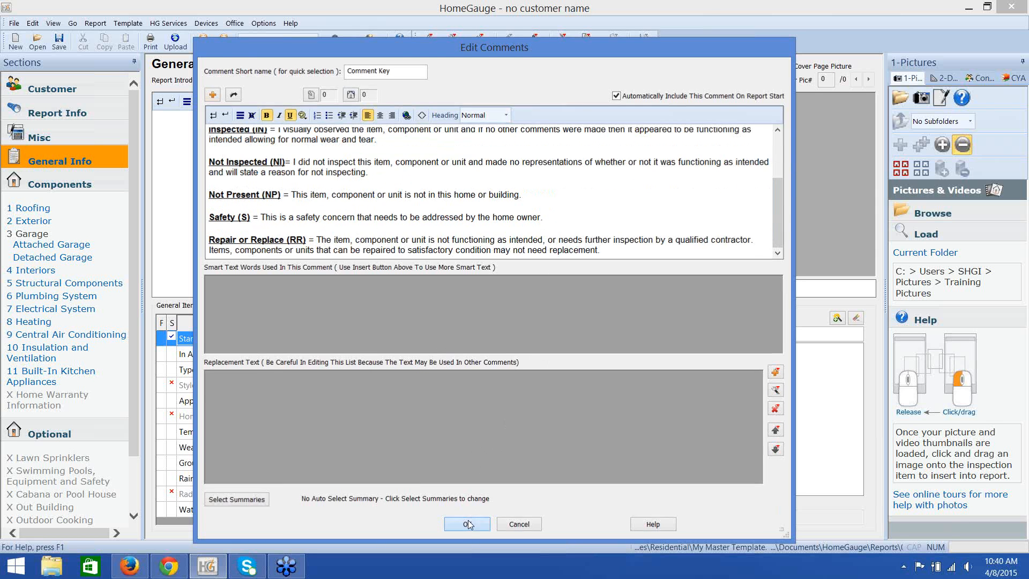
Insert the Comment Key comment into the report introduction as one comment and review its Safety and Repair or Replace definitions.
click(302, 265)
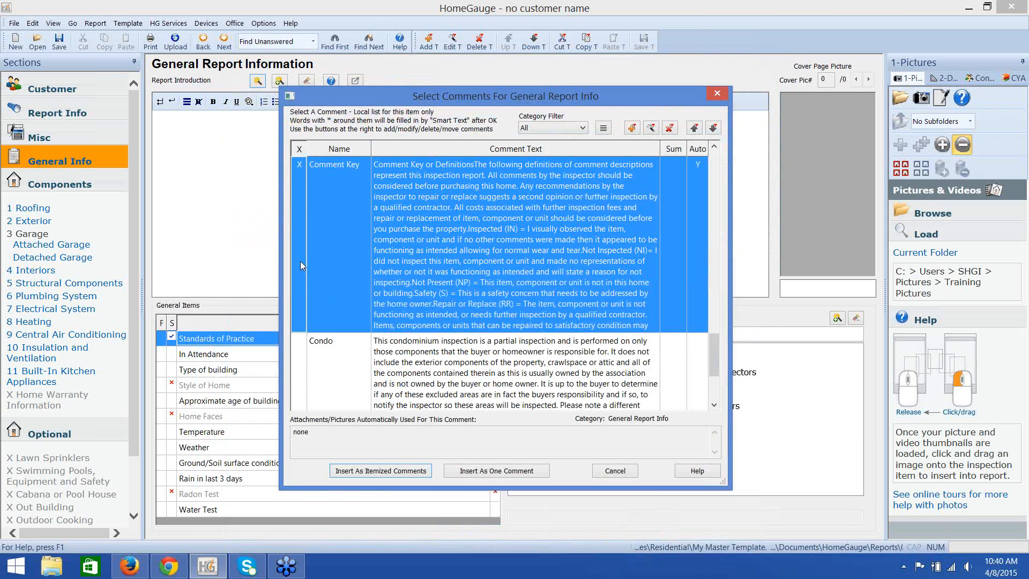
click(493, 473)
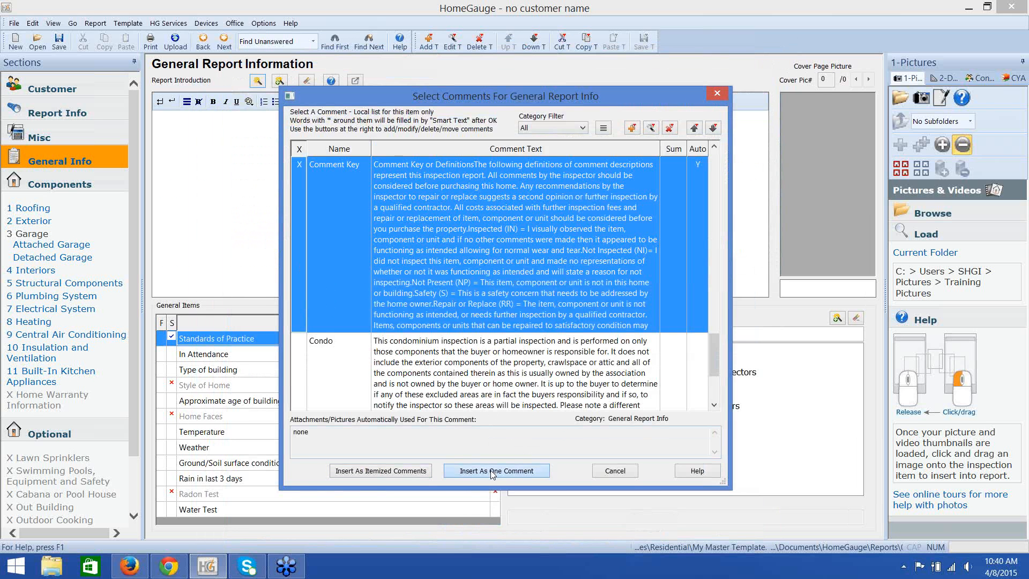
drag(160, 275, 487, 285)
click(649, 40)
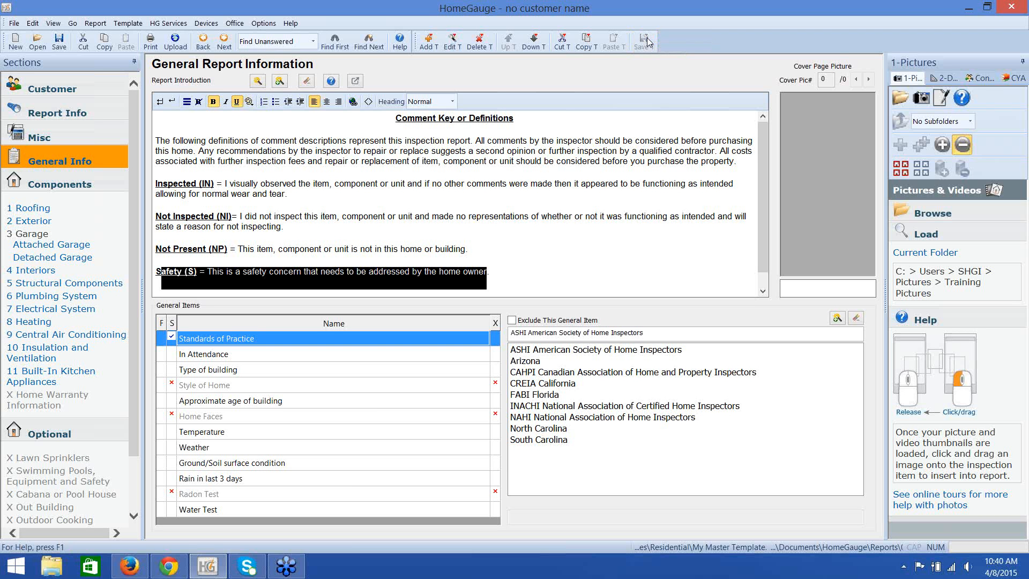
click(509, 270)
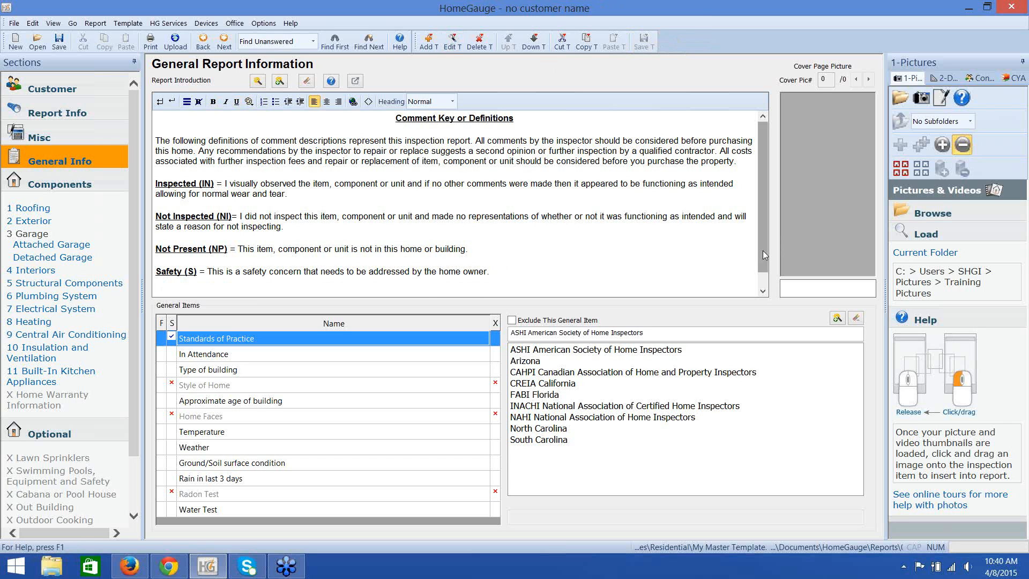
text(Repair or Replace (RR) = The item, component or unit is not functioning as intended, or needs further inspection by a qualified contractor. Items, components or units that can be repaired to satisfactory condition may not need replacement.)
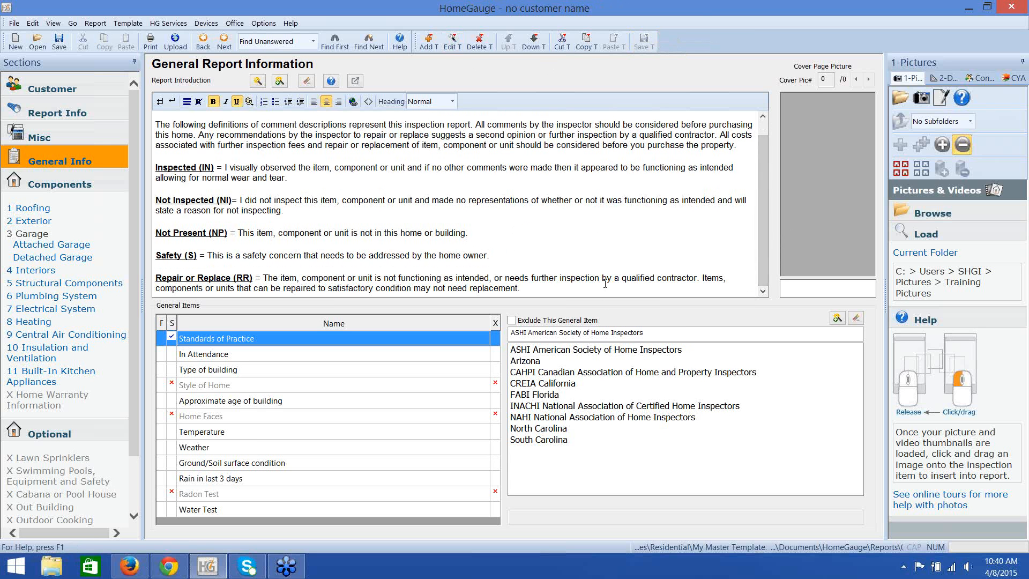
Add the trial text "XXXXXXX" to the end of the report introduction and delete it again.
click(601, 292)
text(XXXXXXX)
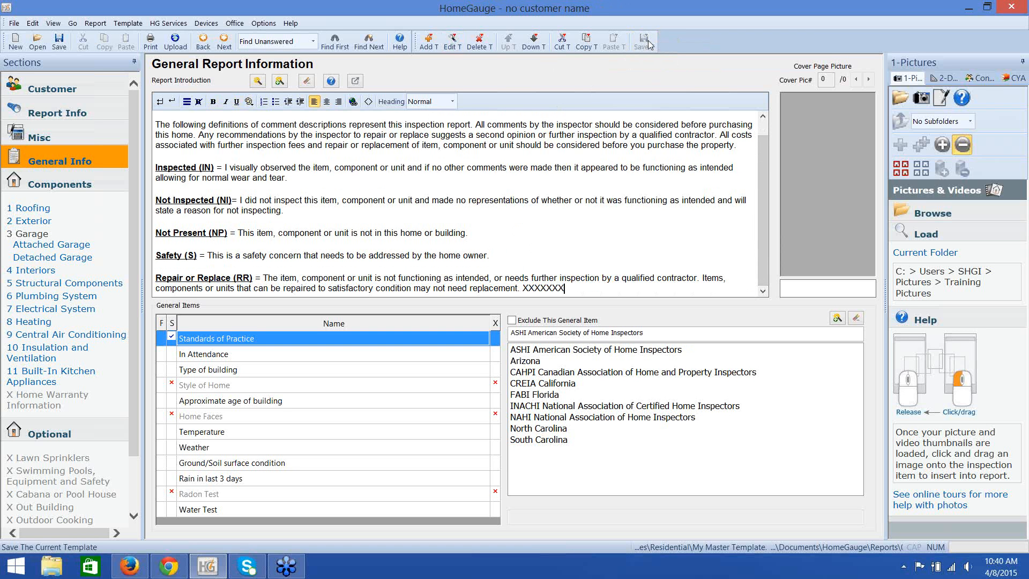
key(BackSpace)
key(BackSpace)
key(BackSpace)
key(BackSpace)
key(BackSpace)
key(BackSpace)
key(BackSpace)
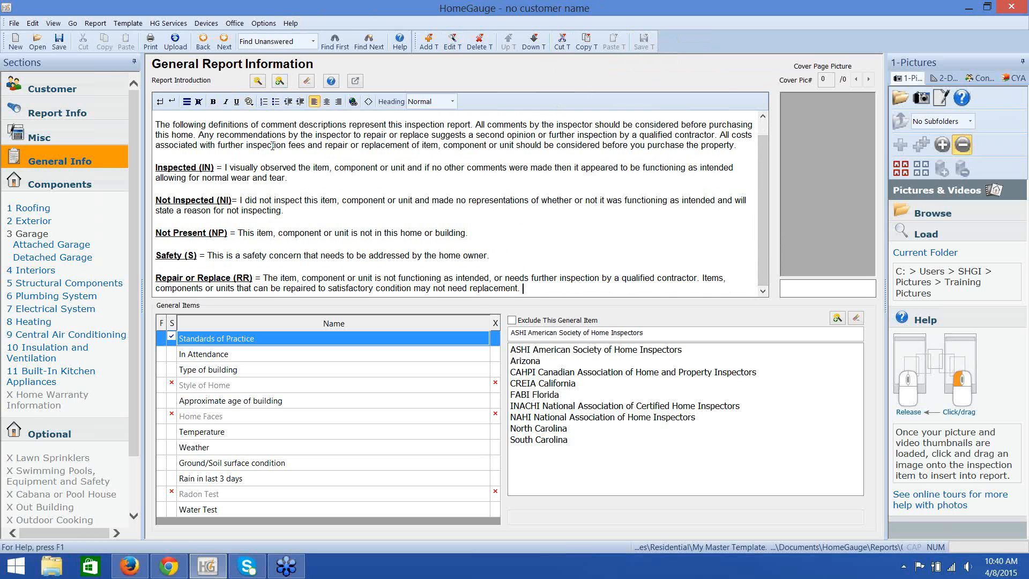
Find the Comment Key entry in the General Report Info comment list, then close the list without inserting anything.
click(258, 81)
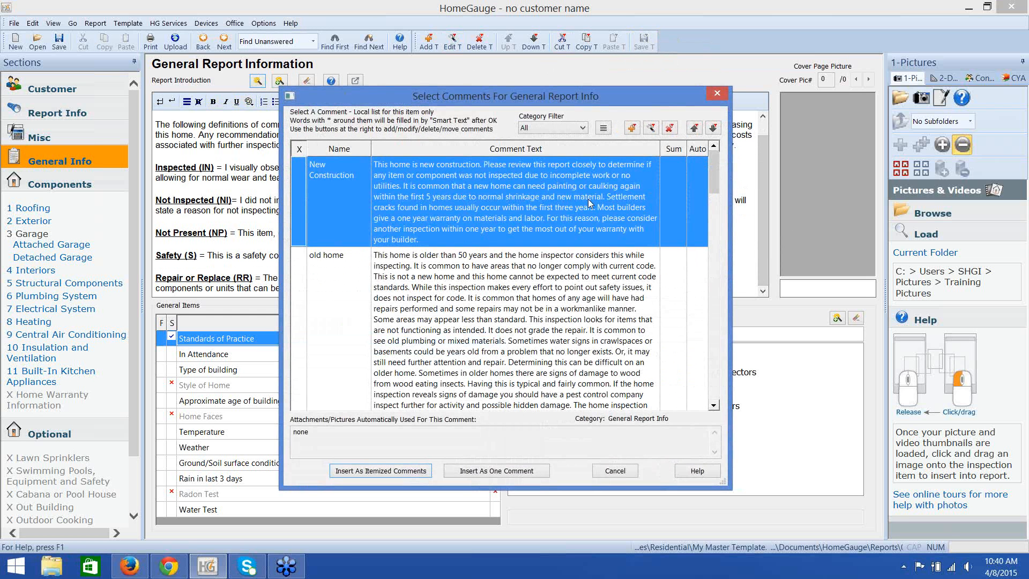
scroll(703, 259, down, 3)
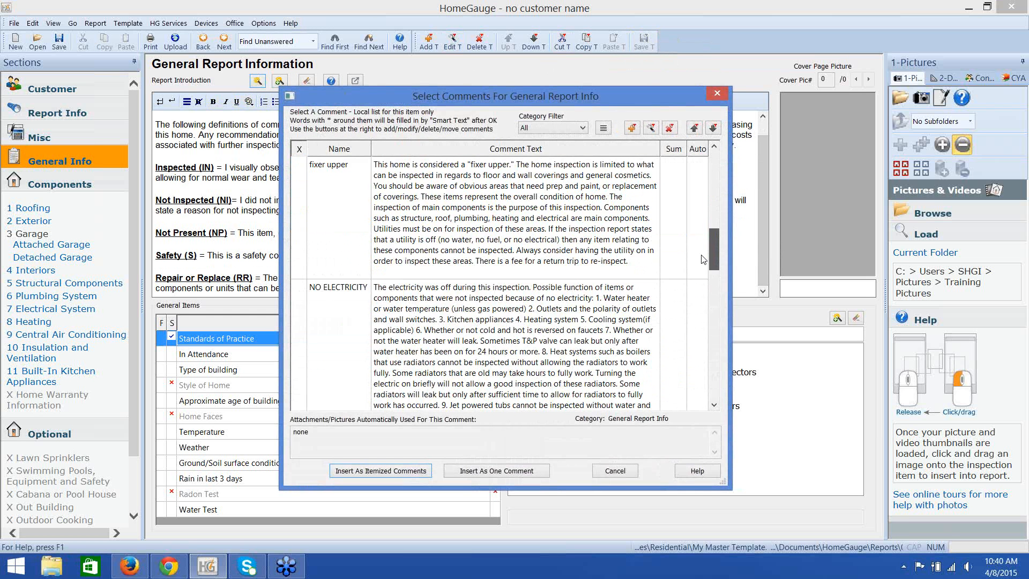
scroll(703, 259, down, 2)
click(696, 316)
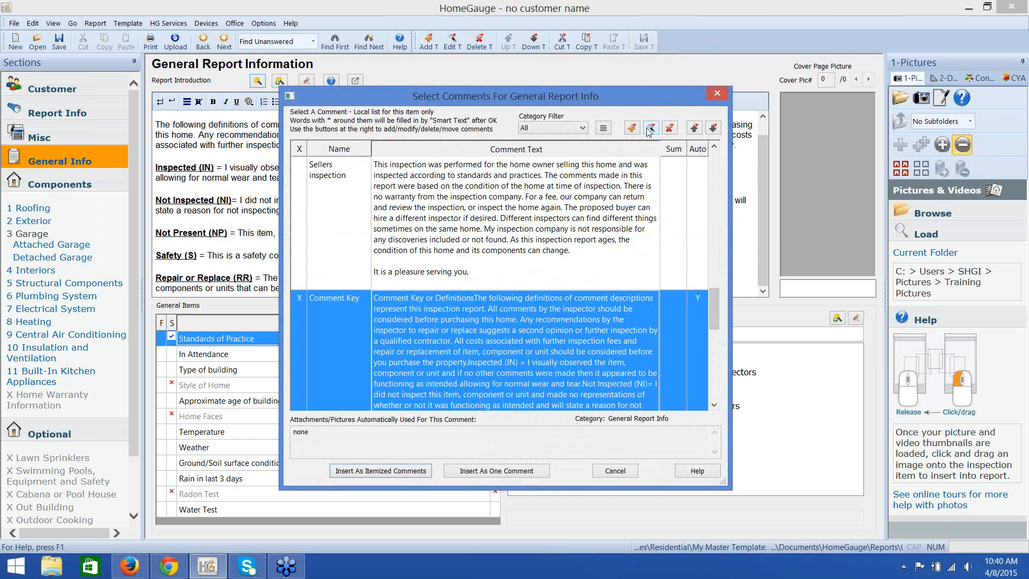
click(717, 95)
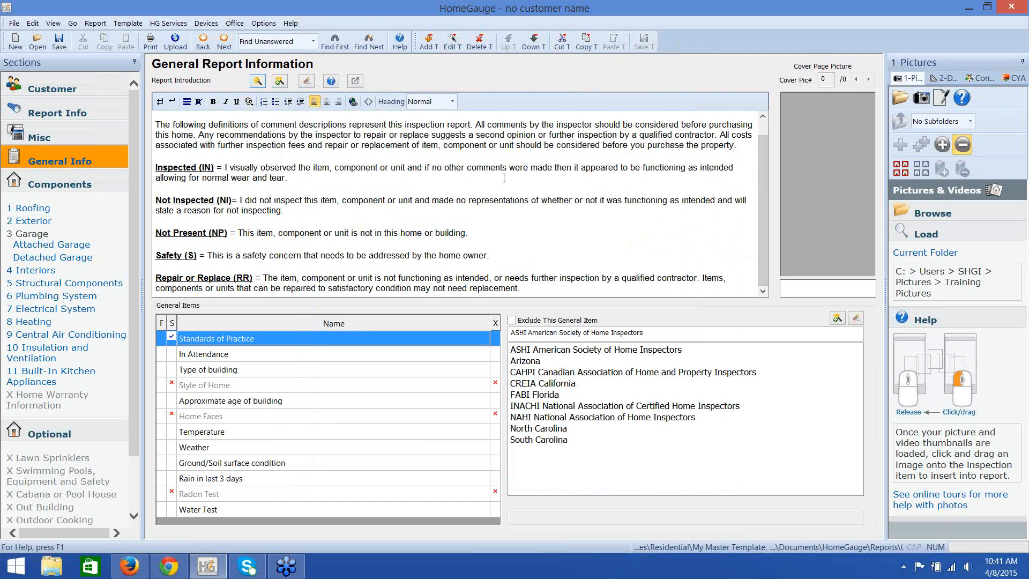
View the Exterior section's styles and materials and the local comments for Wall Cladding Flashing and Trim.
click(559, 290)
click(28, 223)
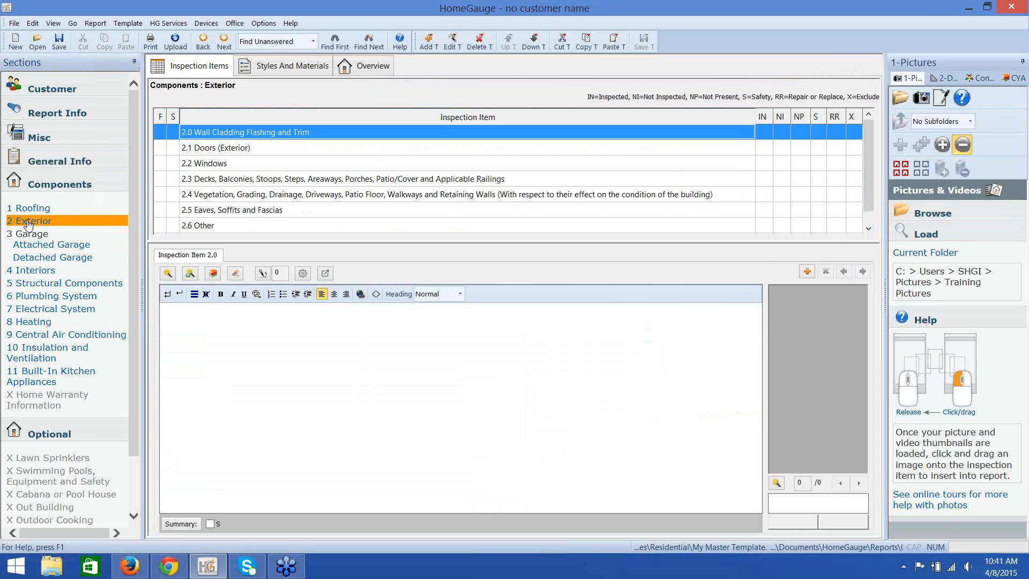
click(279, 67)
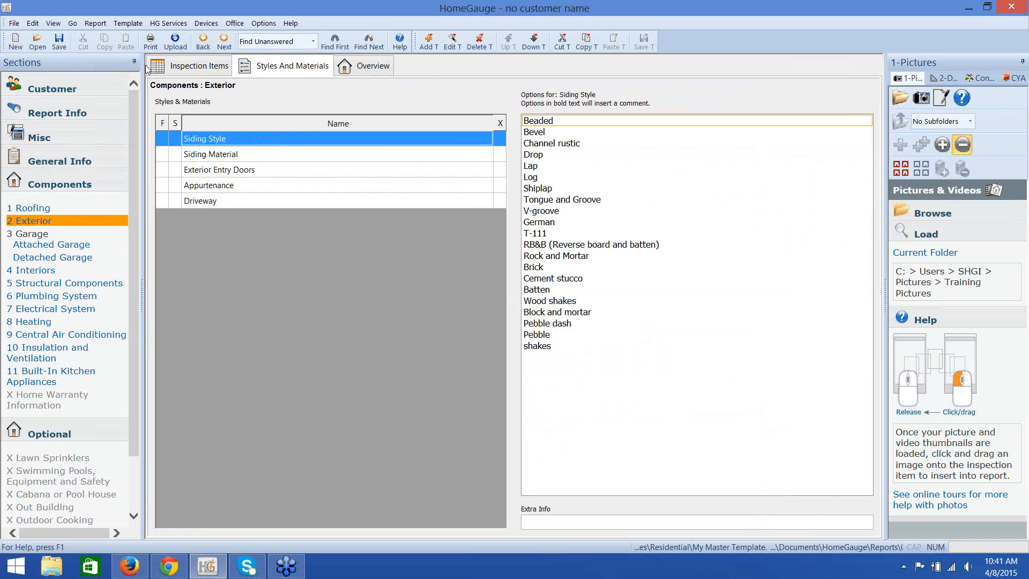
click(198, 68)
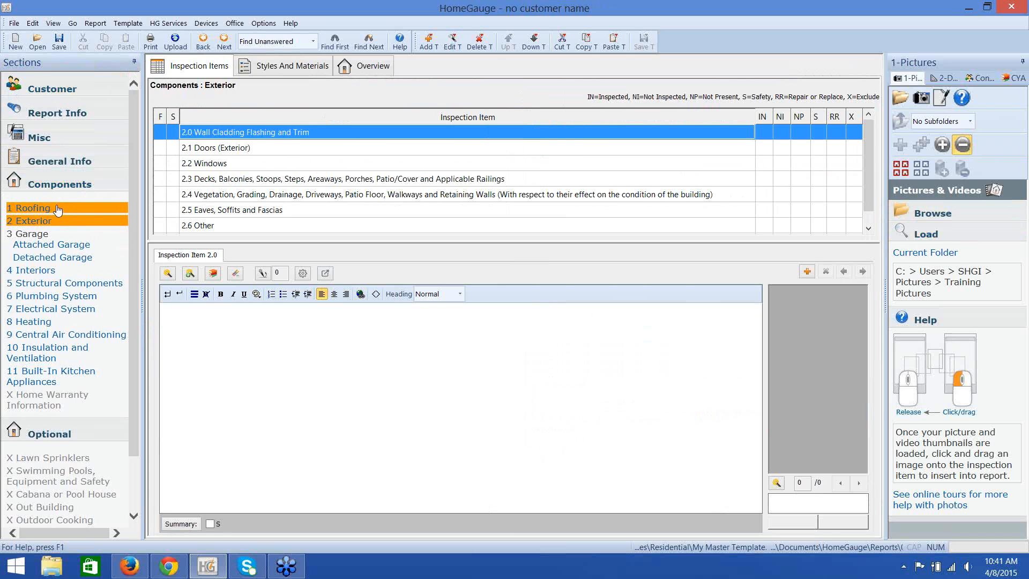
double_click(202, 133)
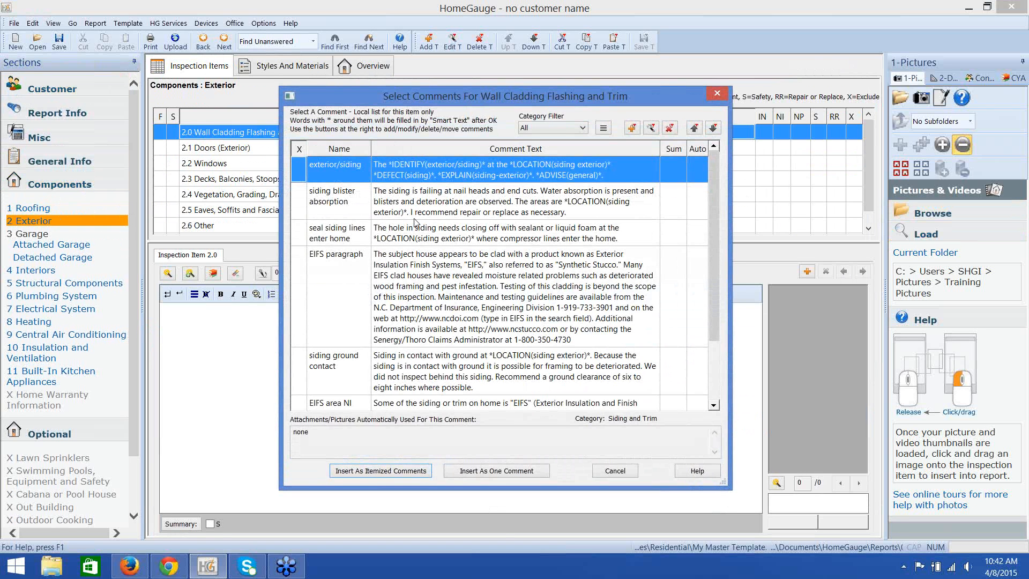
click(607, 469)
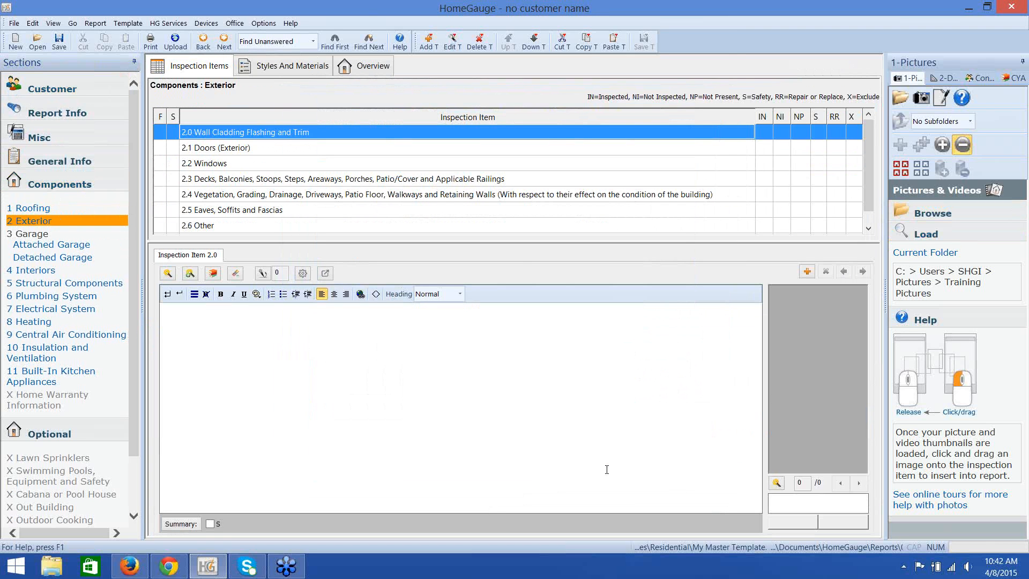
Open the template's global list of all comments and check where the Access and Egress comments are used.
click(129, 24)
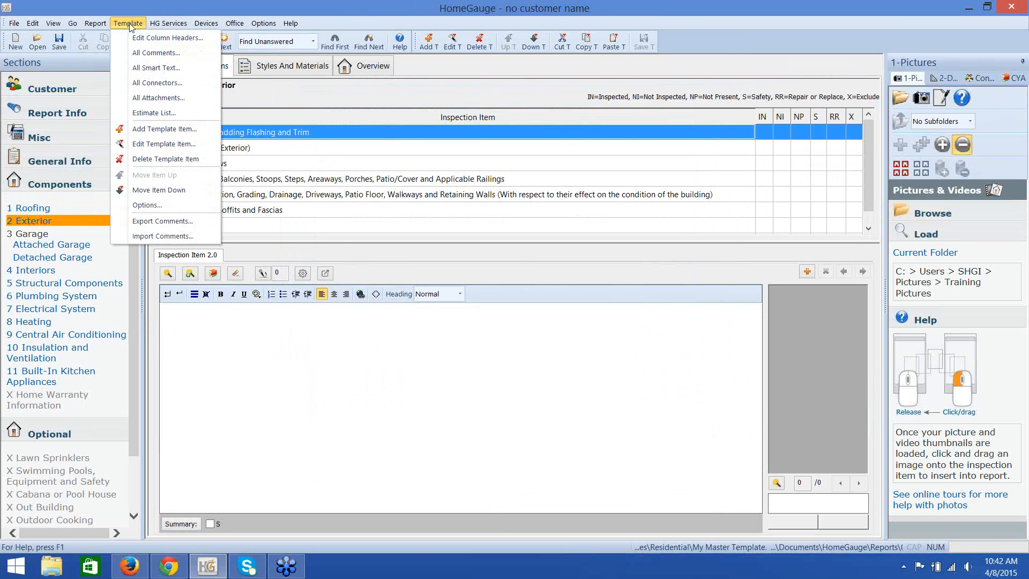
click(143, 53)
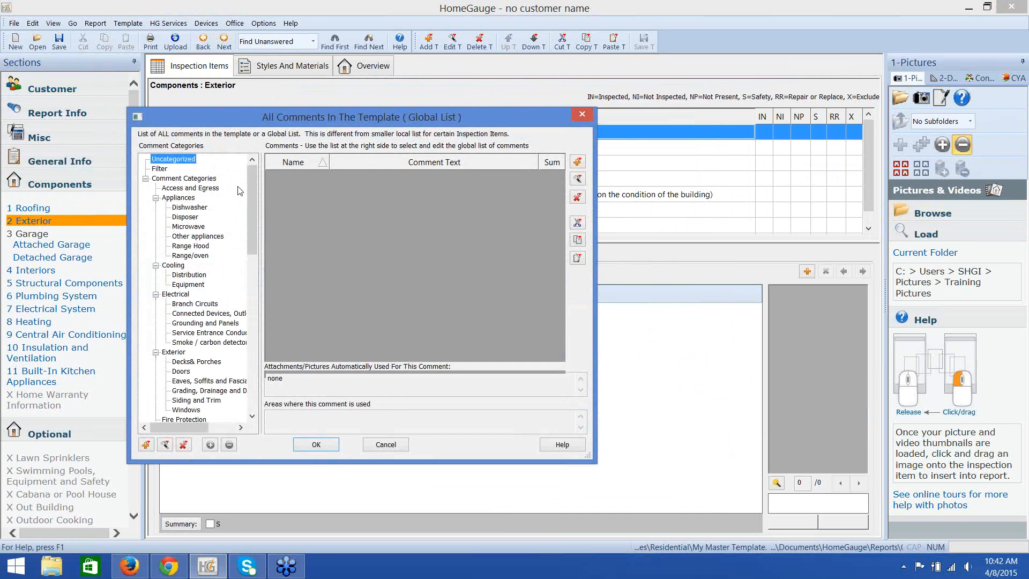
mouse_move(251, 192)
mouse_down()
mouse_move(244, 379)
mouse_move(259, 206)
mouse_up()
click(194, 188)
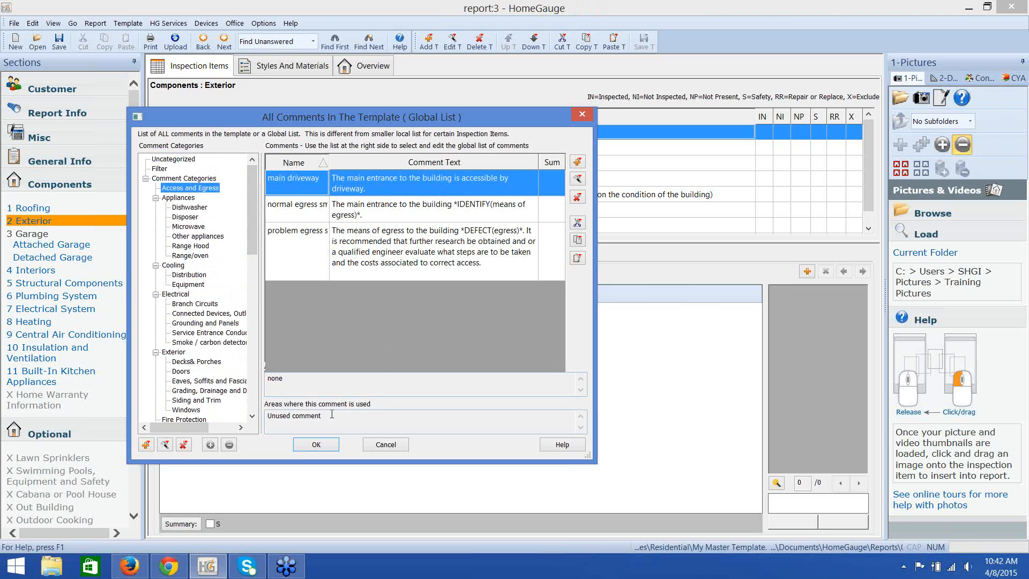
drag(328, 415, 268, 417)
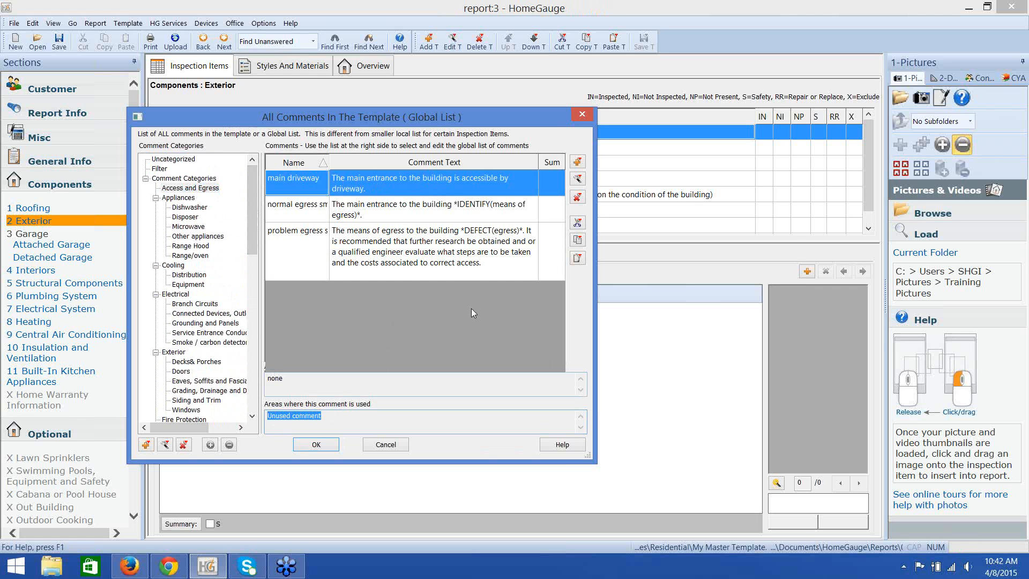
click(450, 257)
click(427, 207)
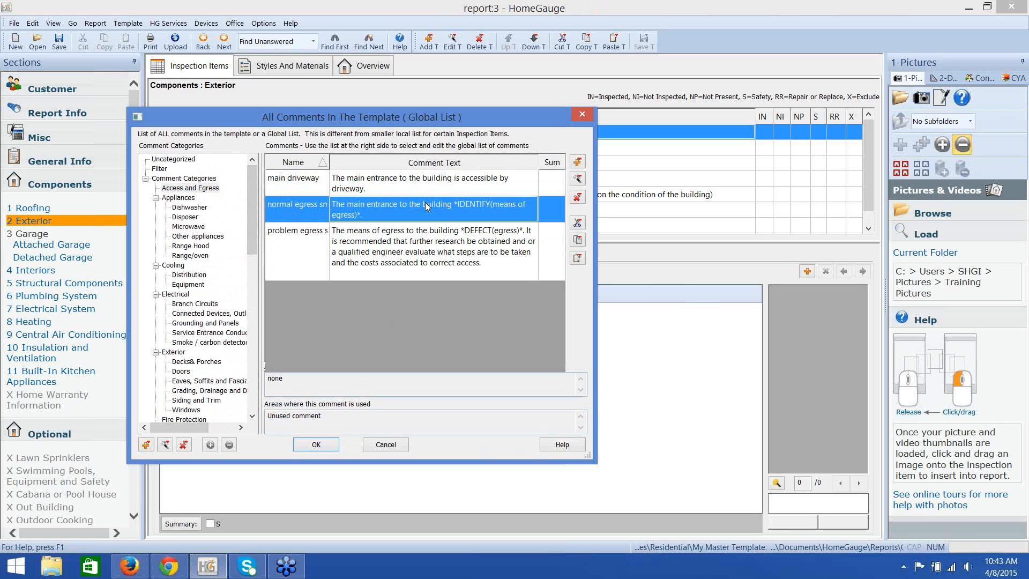
Check where the DW loose comment in the Dishwasher category is used, and close the global comment list without changes.
click(171, 198)
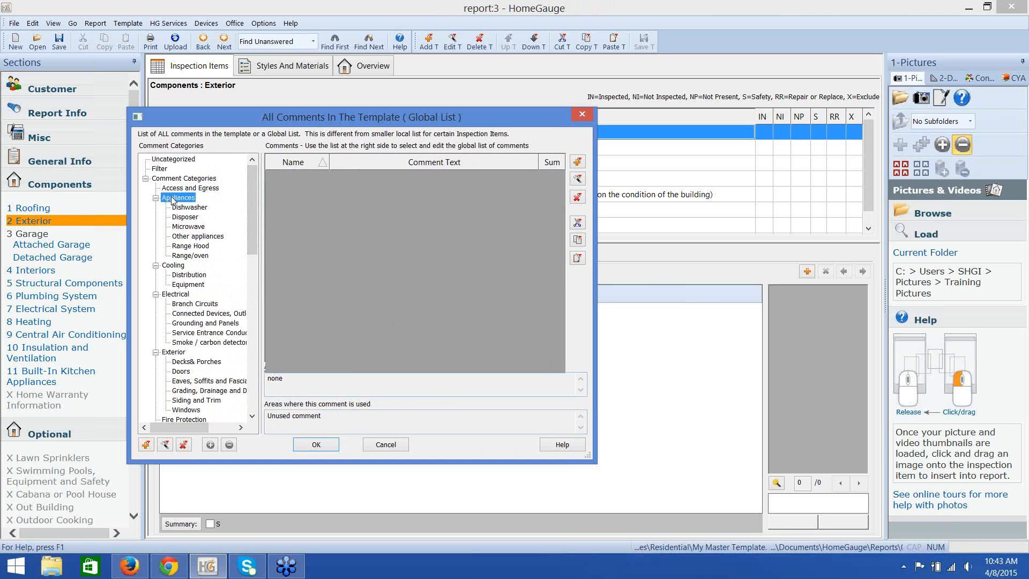
click(192, 209)
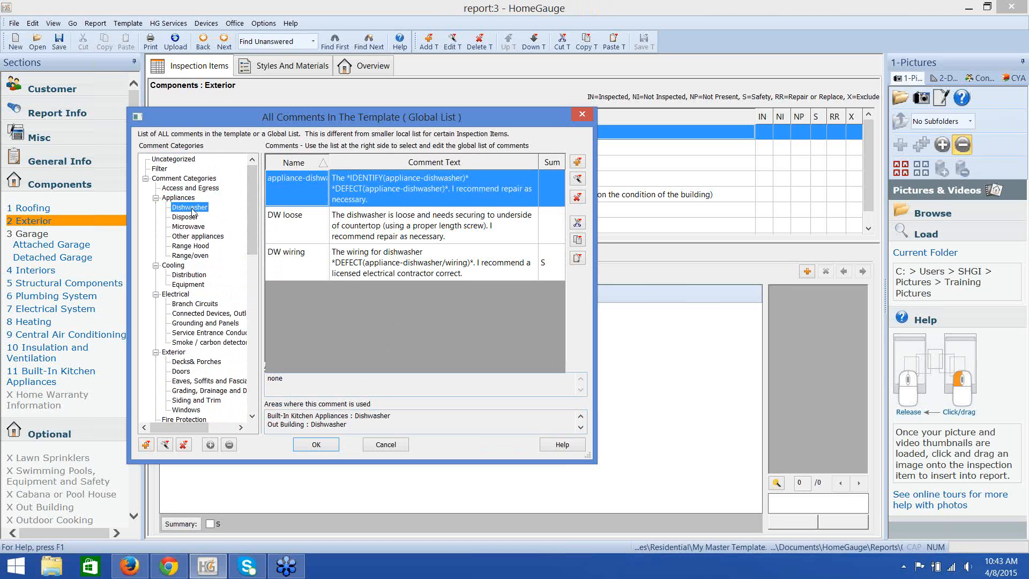
click(345, 225)
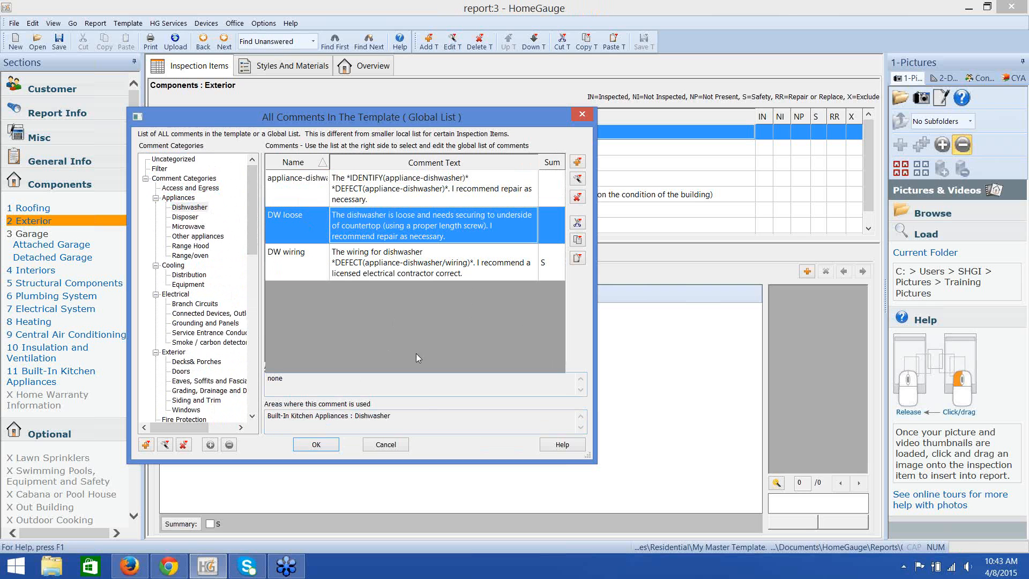
drag(396, 420, 265, 417)
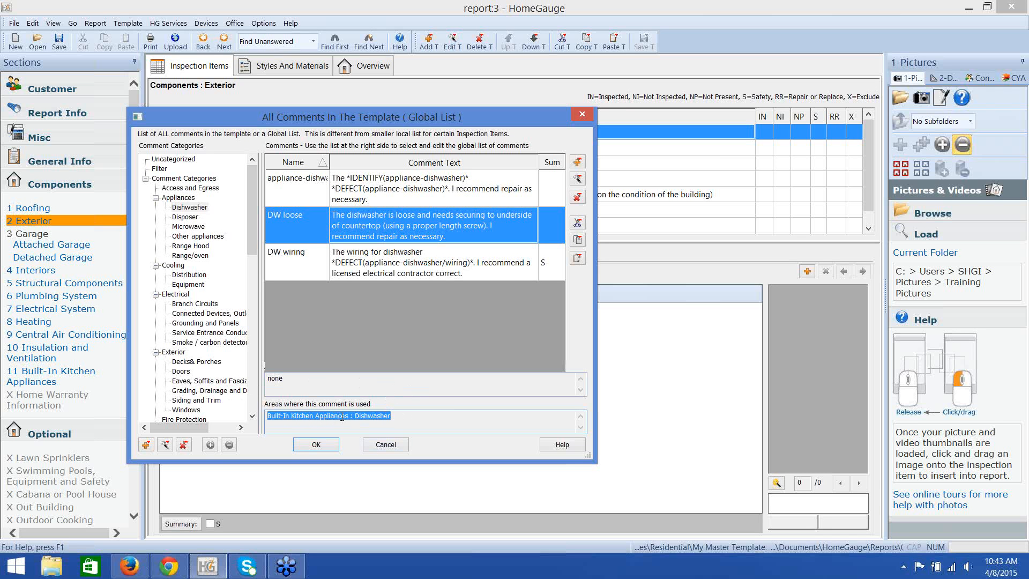
click(396, 419)
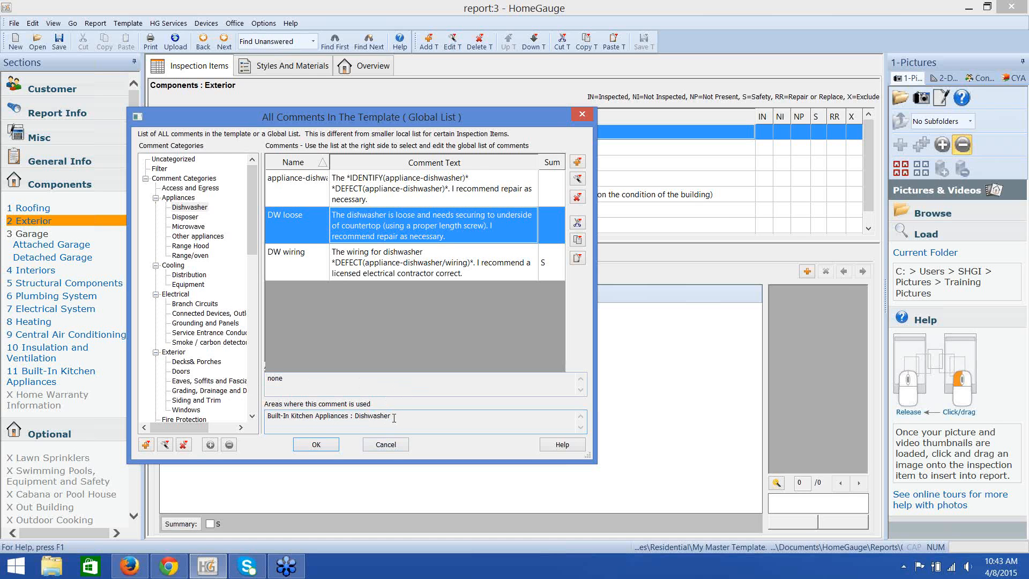
click(395, 443)
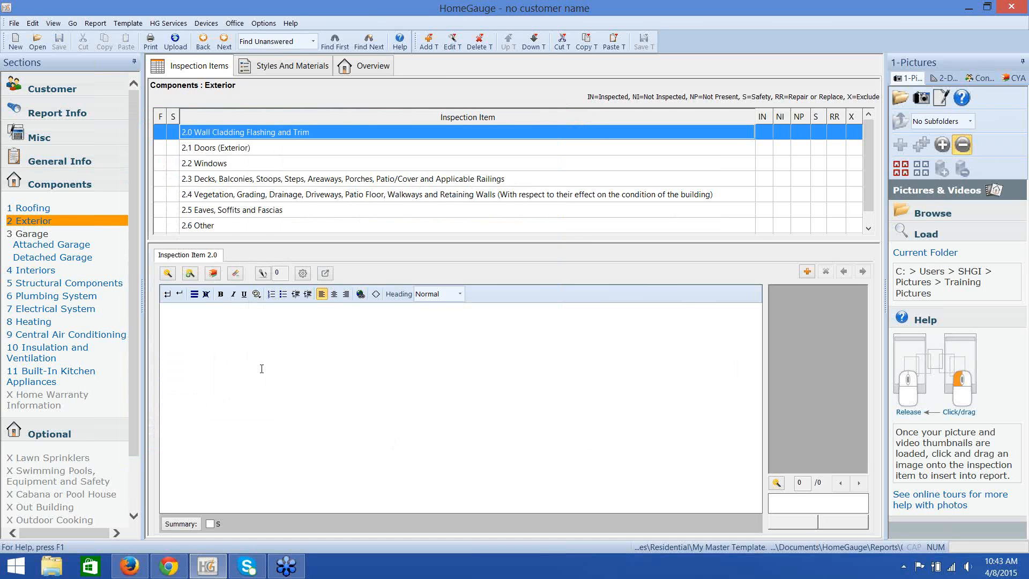
Open the local comments for Dishwasher under Built-In Kitchen Appliances and mark the DW loose comment for insertion.
click(58, 381)
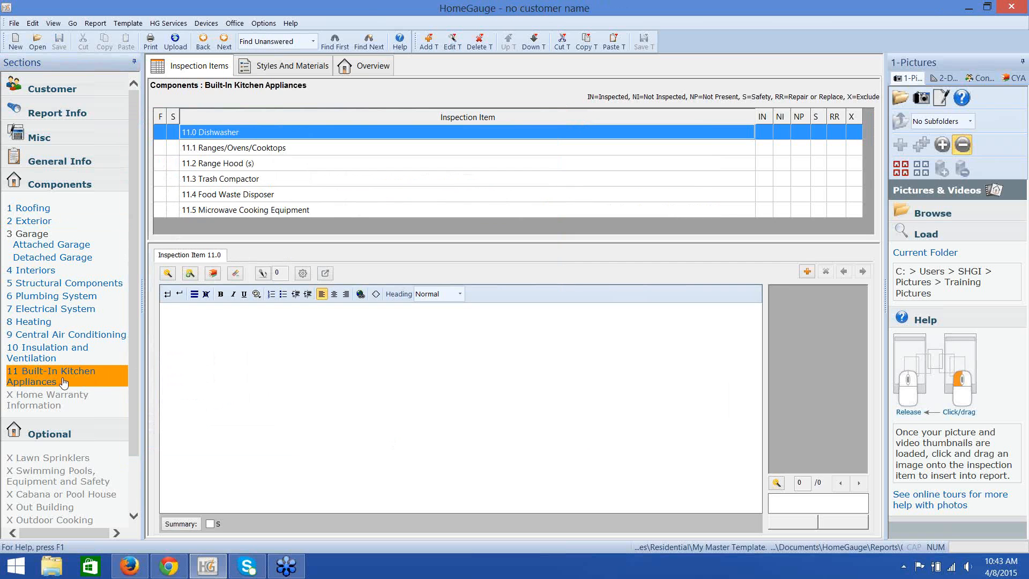
double_click(197, 136)
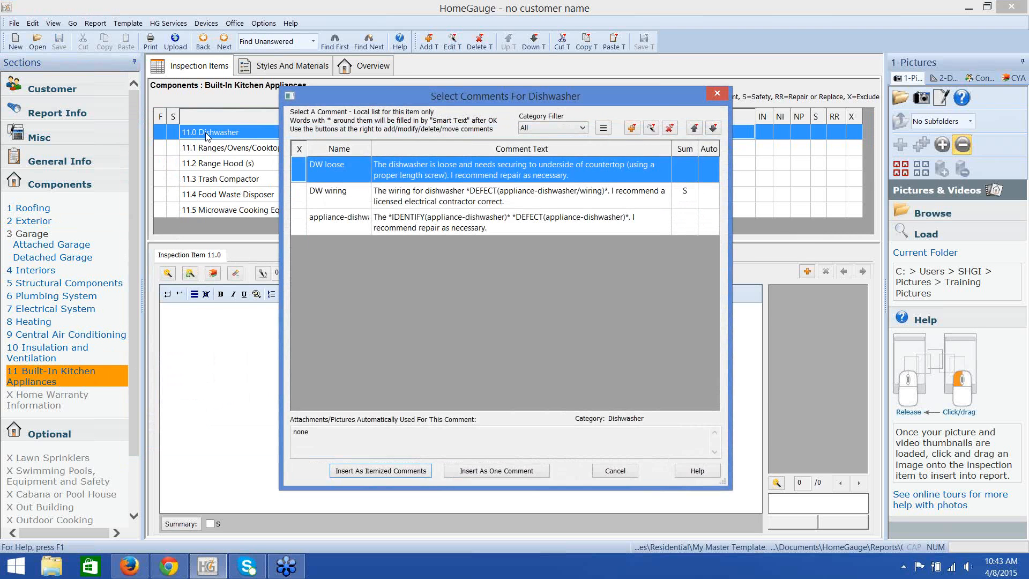
click(434, 176)
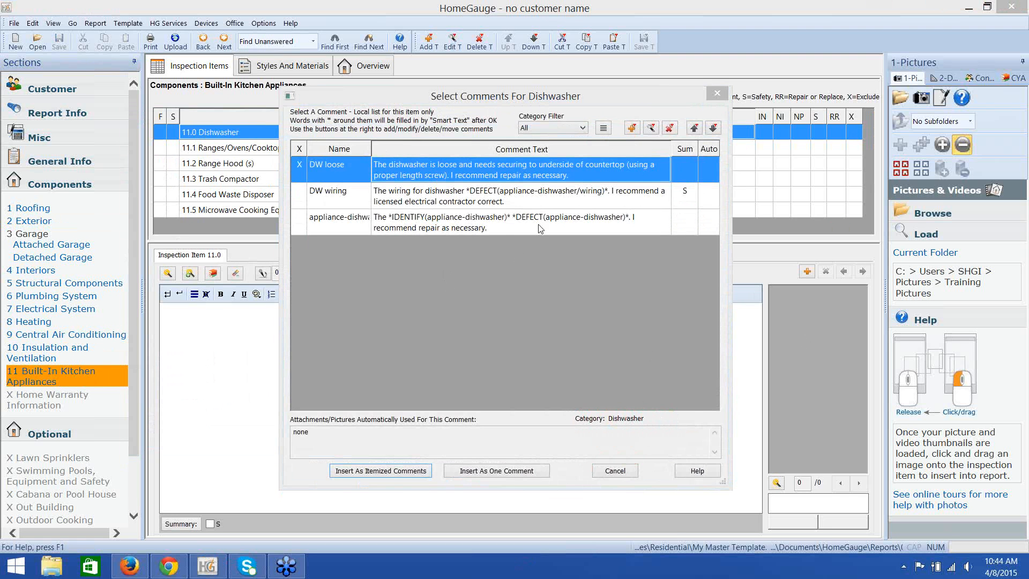
Delete the DW loose comment from the Dishwasher item's local comment list and close the list without inserting anything.
click(669, 129)
click(556, 324)
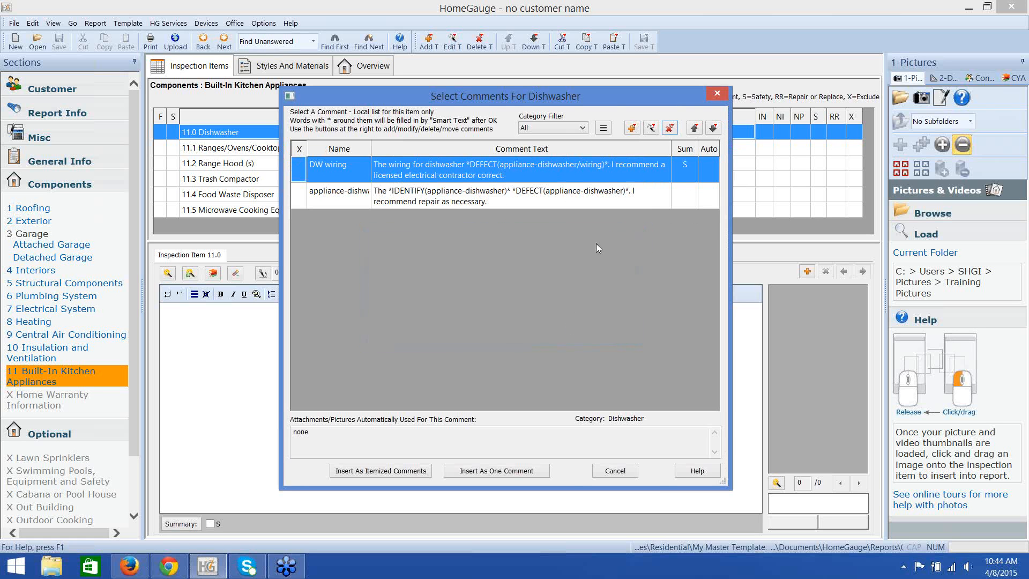
click(613, 471)
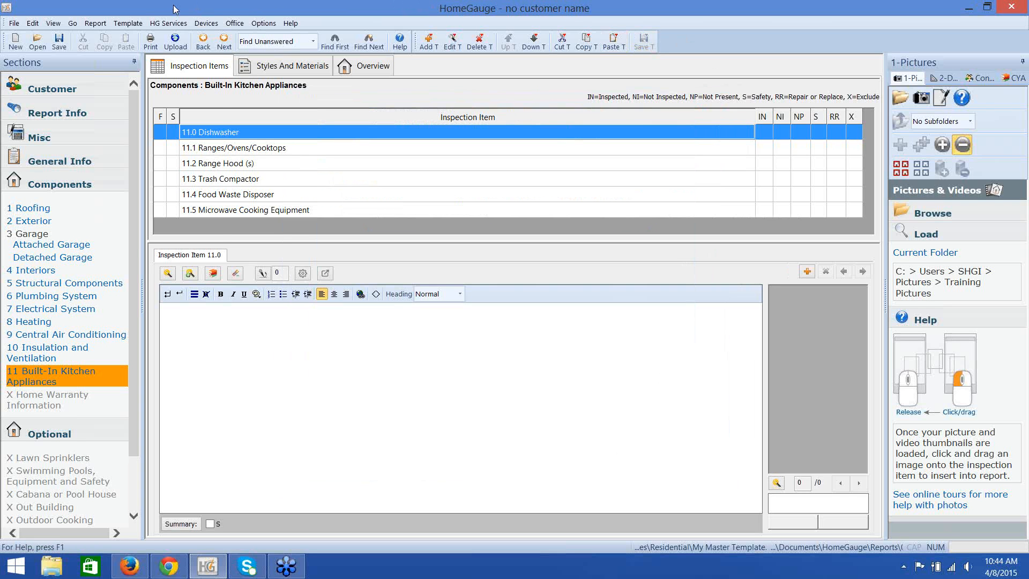
Check in the global comment list where the Dishwasher category's DW loose comment is used, and close the list without changes.
click(128, 24)
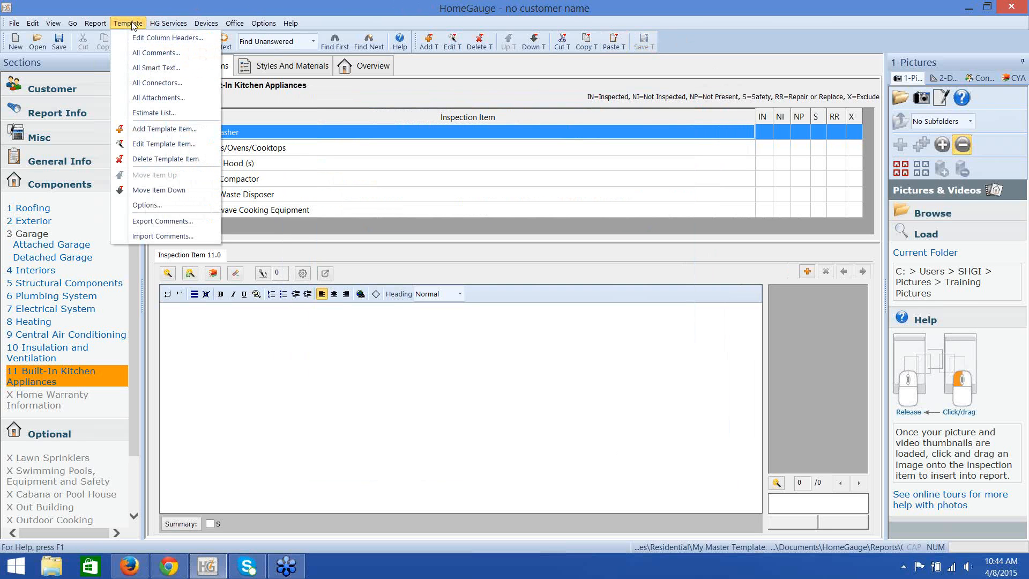
click(134, 53)
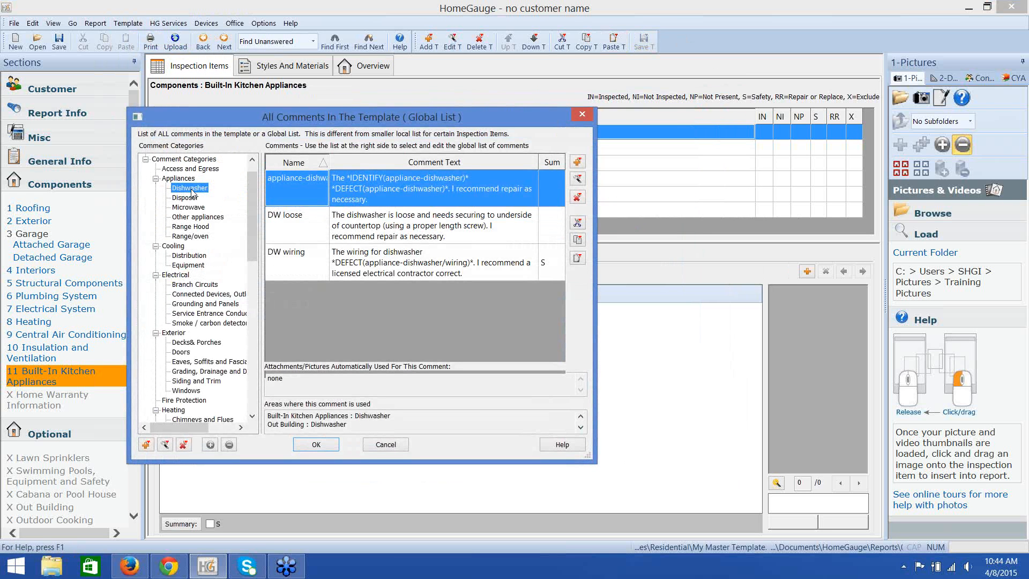
click(384, 229)
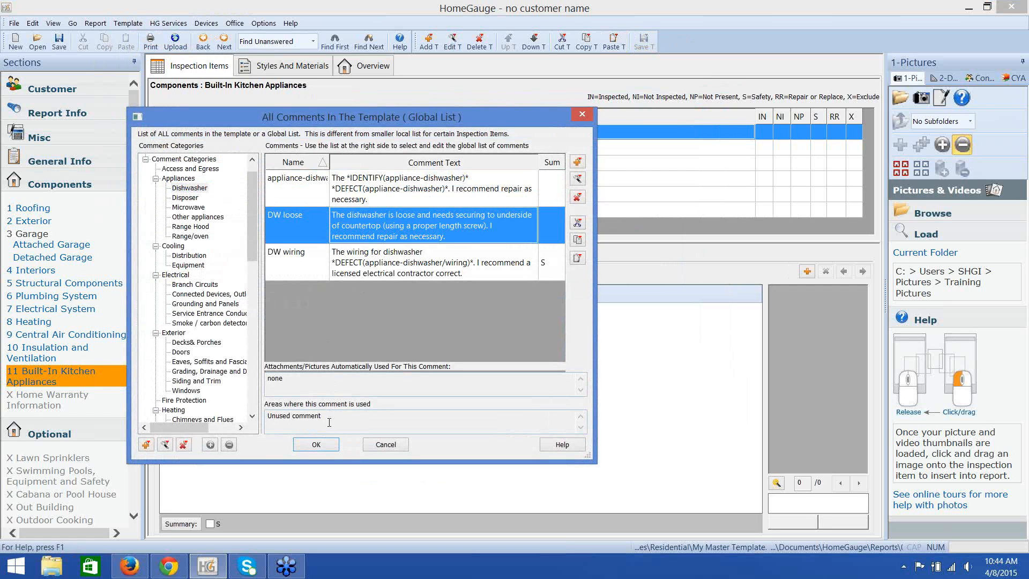
drag(325, 417, 265, 418)
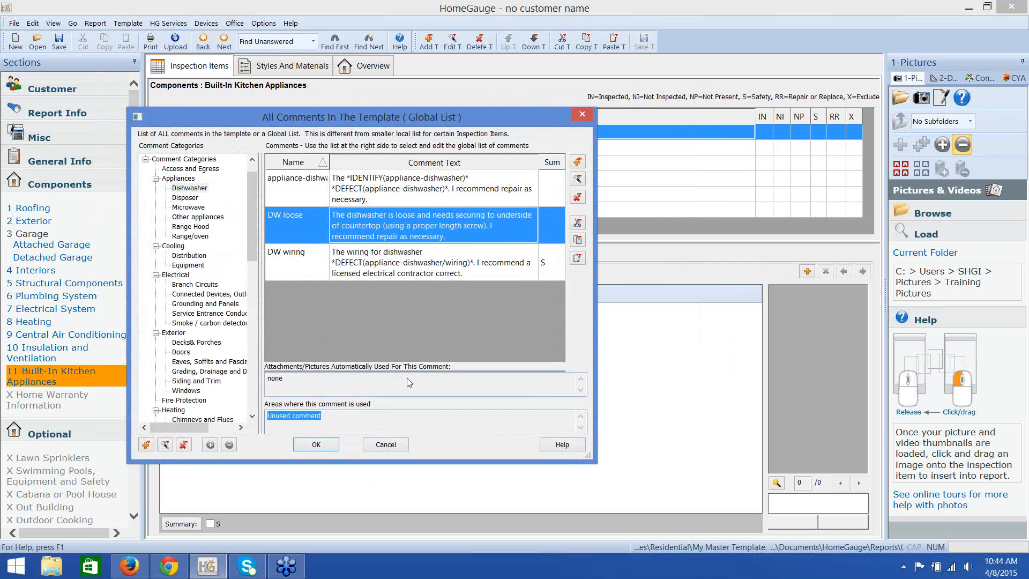
click(396, 447)
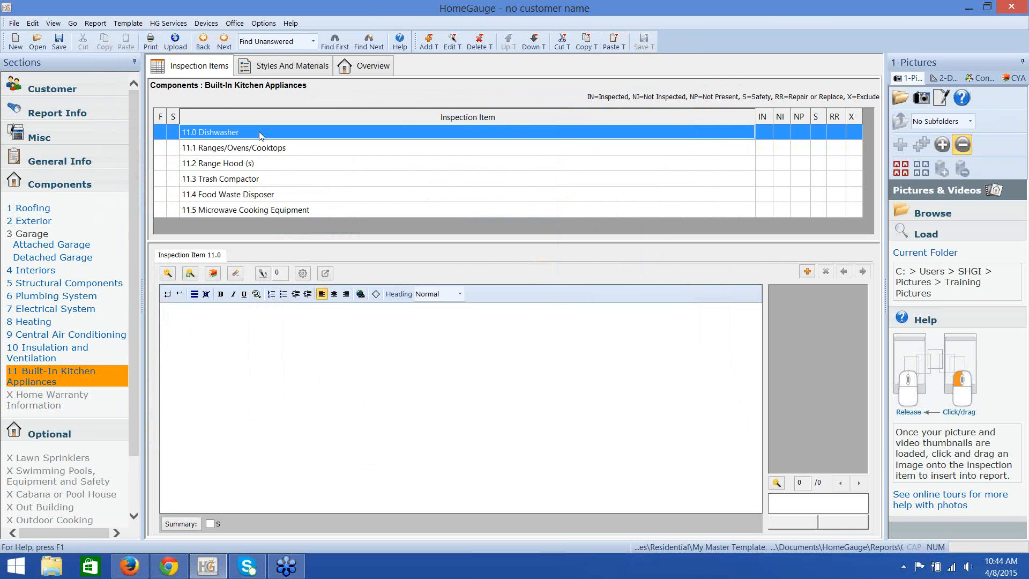
Add the DW loose comment from the global list to Dishwasher's local comments and insert it into the report as one comment.
double_click(259, 132)
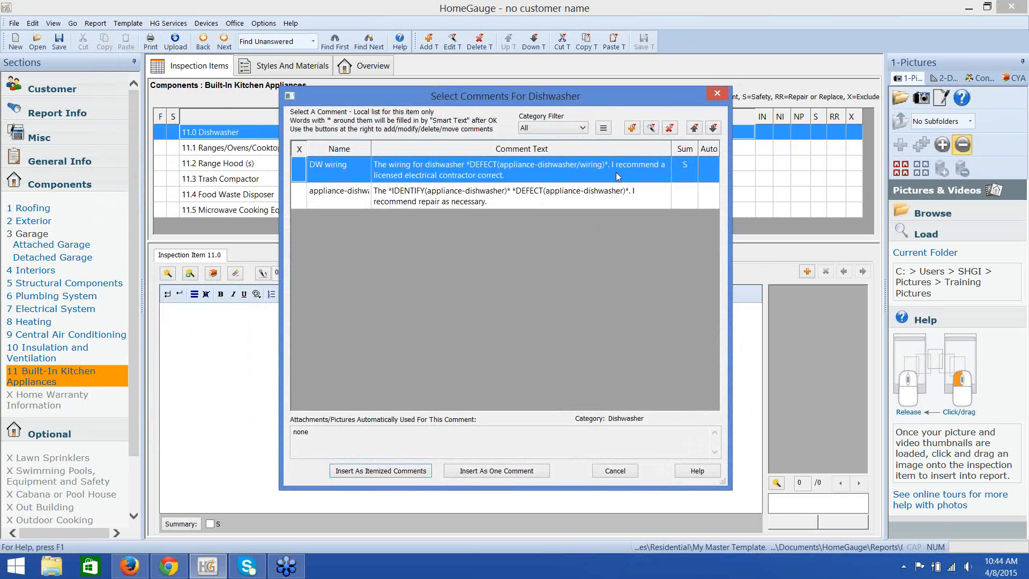
click(632, 128)
click(467, 229)
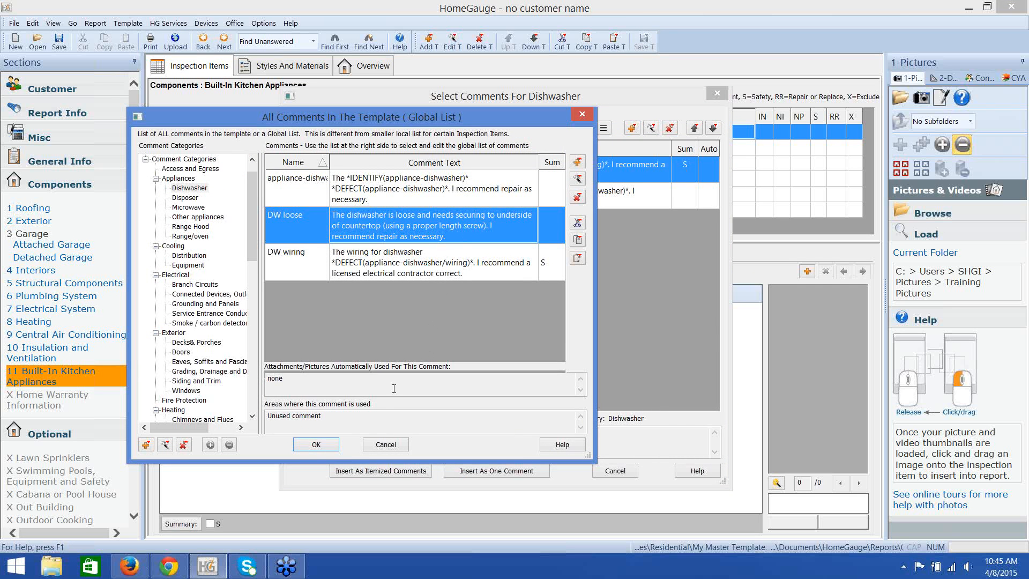
click(325, 445)
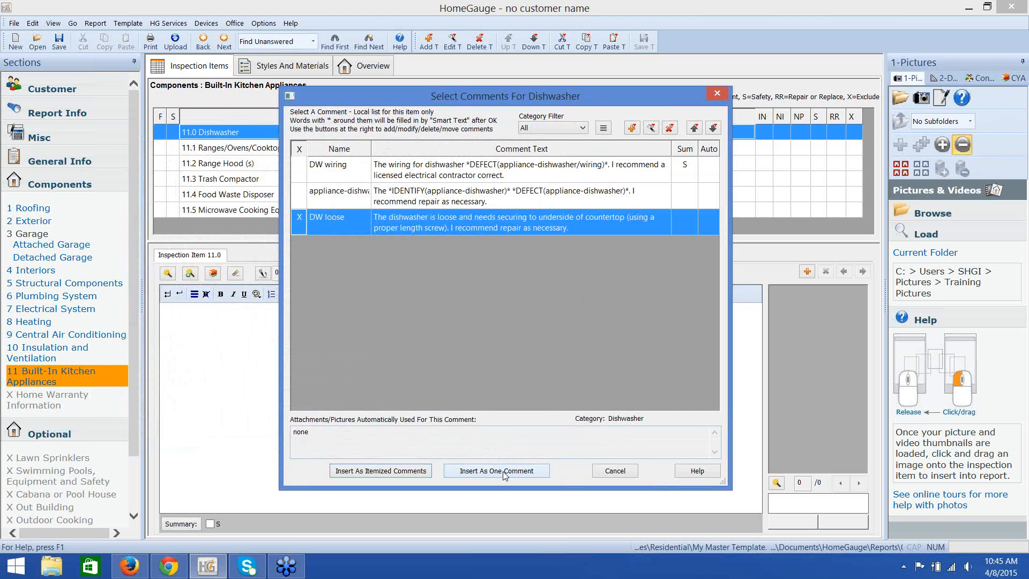
click(503, 471)
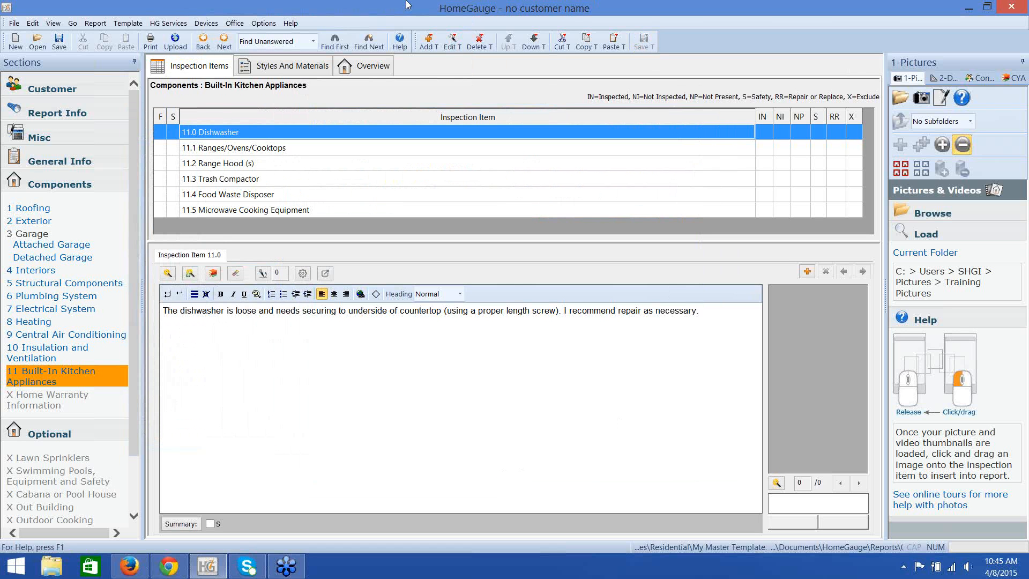
Add a new category named Advisory directly under Comment Categories in the template's global comment list.
click(129, 24)
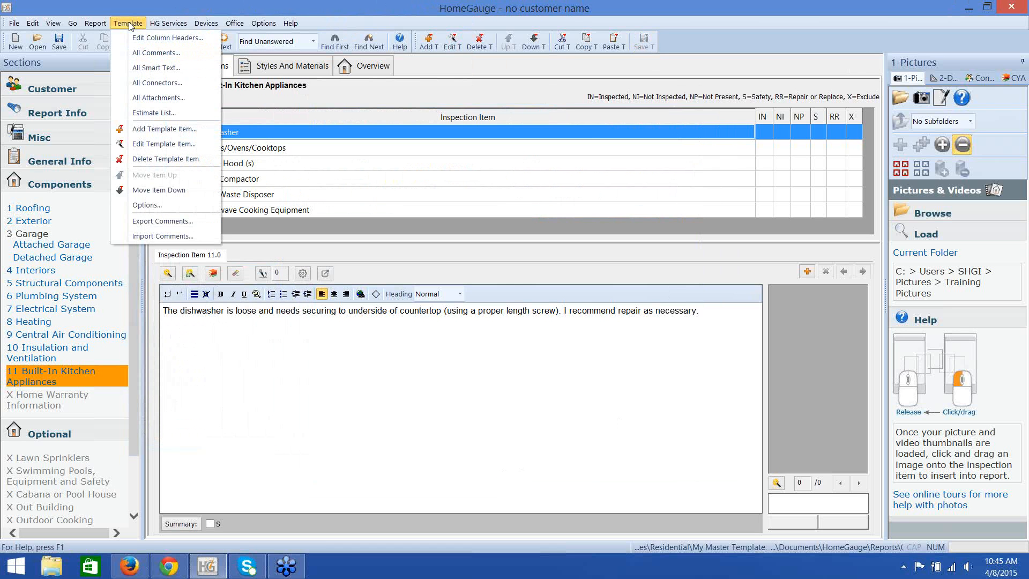
click(138, 52)
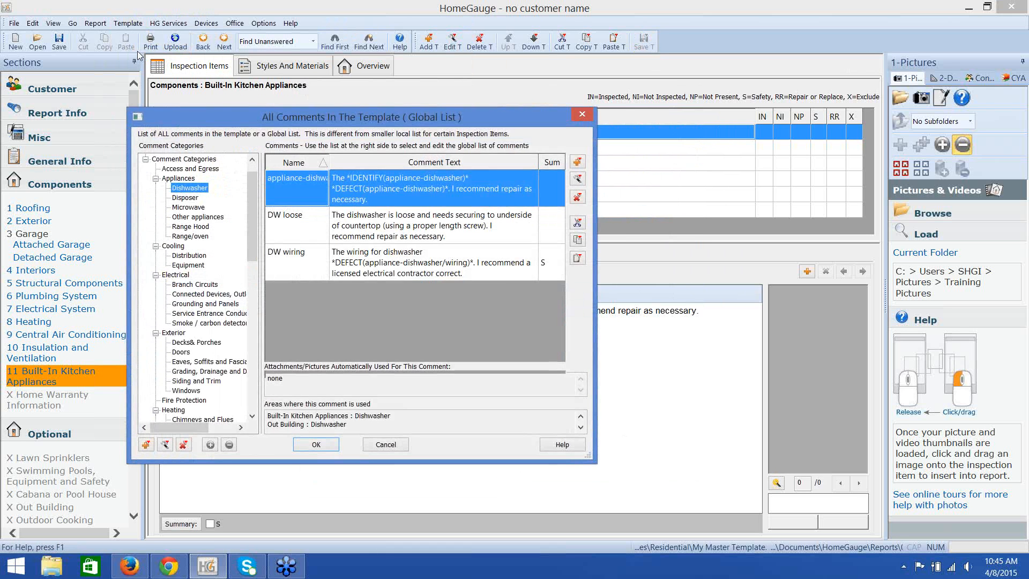
scroll(253, 171, up, 1)
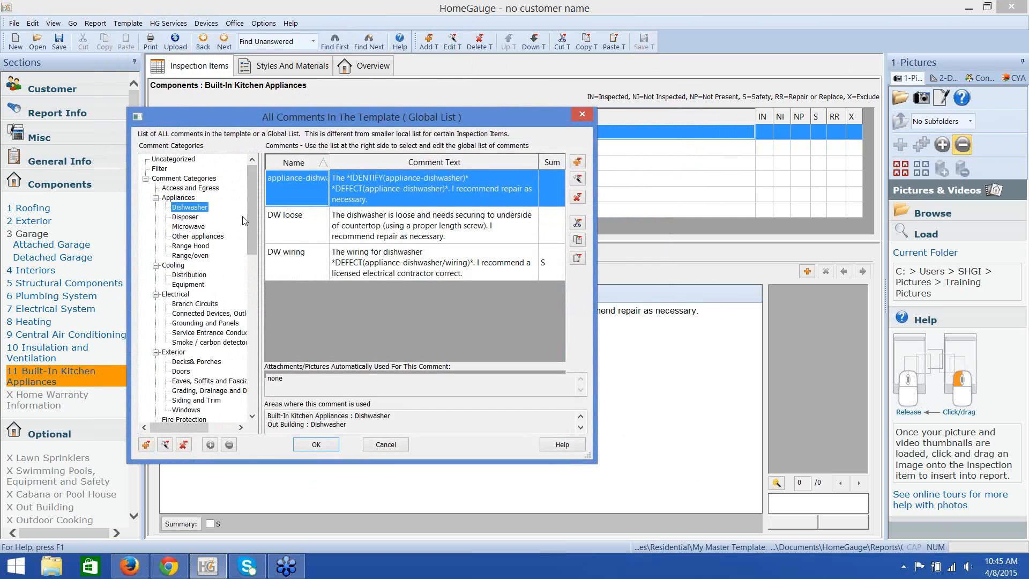
drag(254, 205, 274, 214)
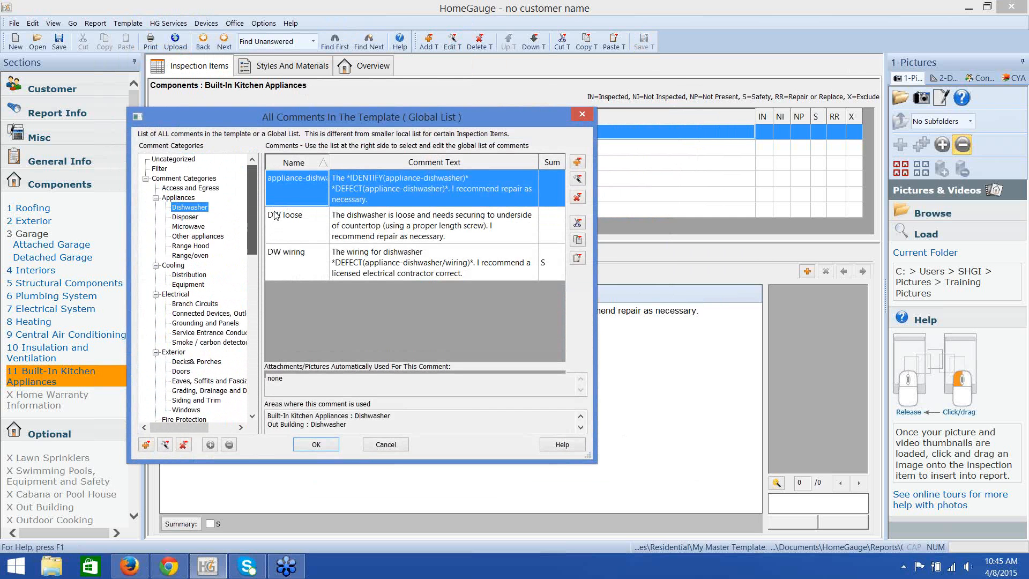
click(181, 179)
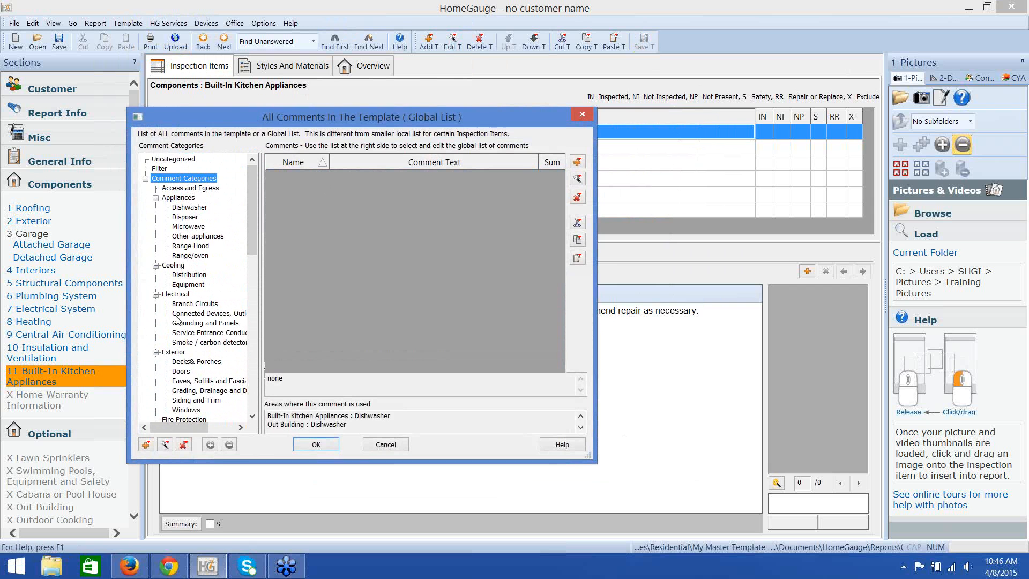
click(147, 446)
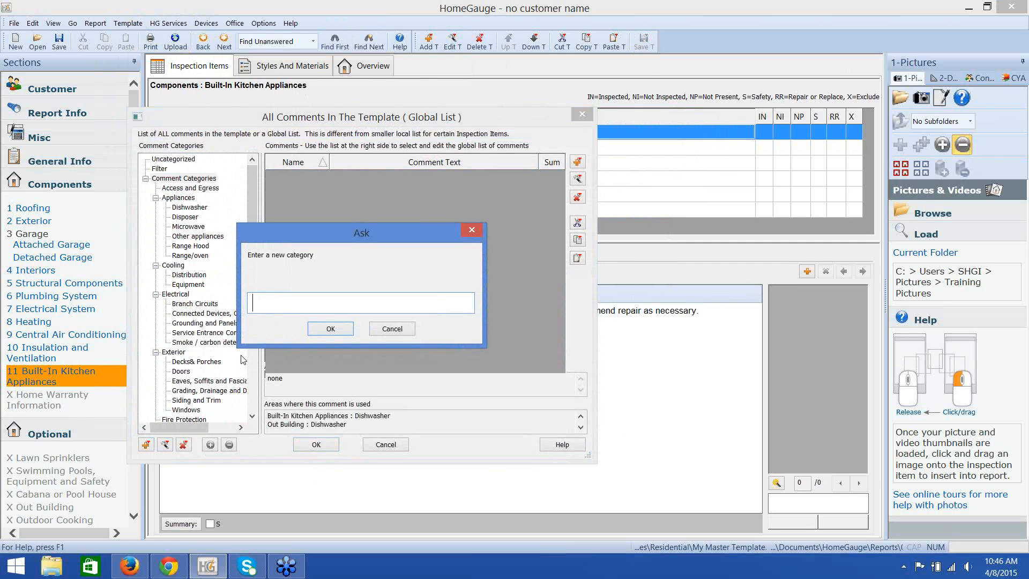
text(Advisory)
click(331, 329)
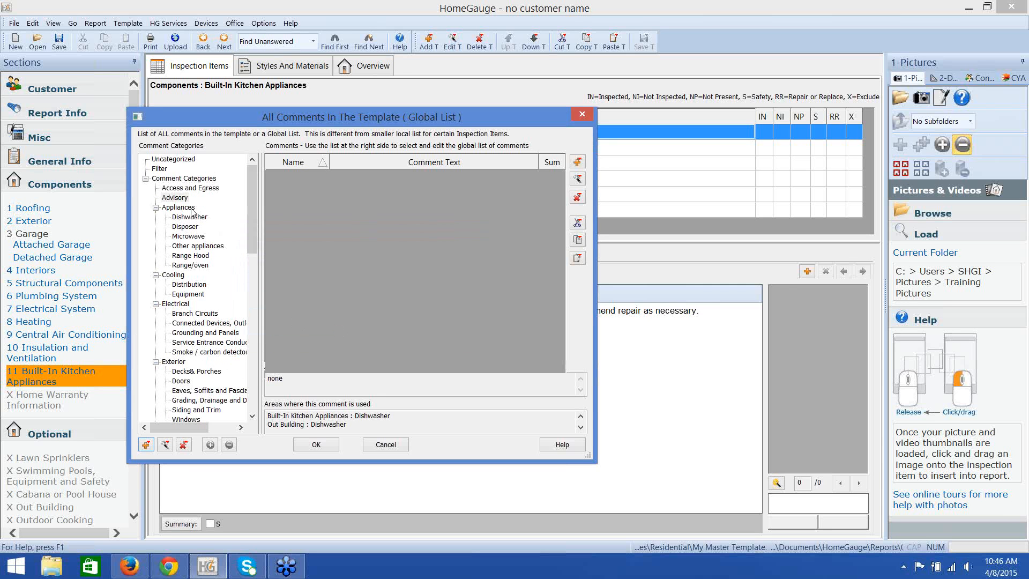
Create a comment named GC in the Advisory category reading "A general contractor should address this issue." and accept the global list.
click(178, 198)
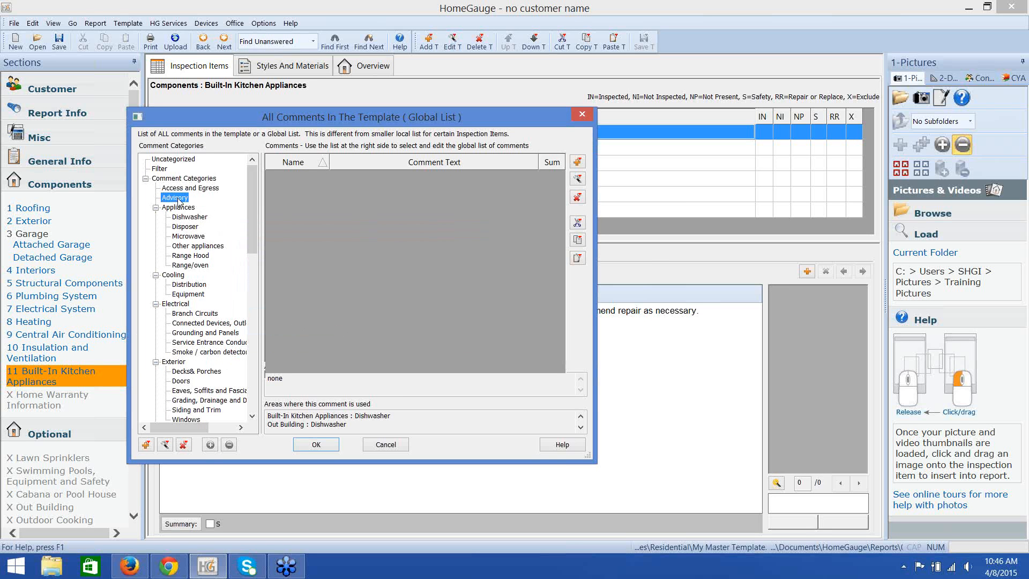
click(578, 162)
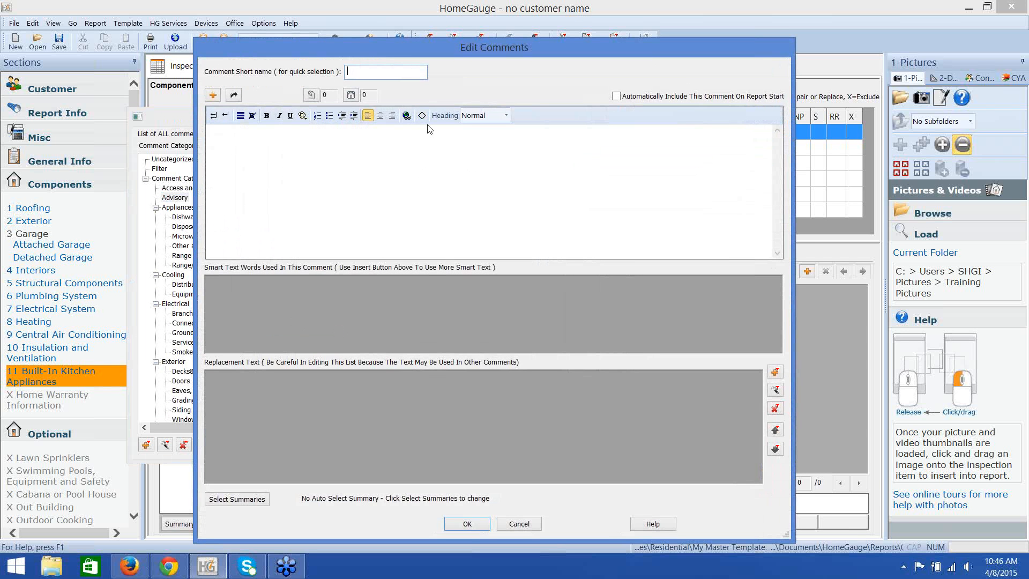
text(GC)
click(356, 189)
text(A general contractor should add)
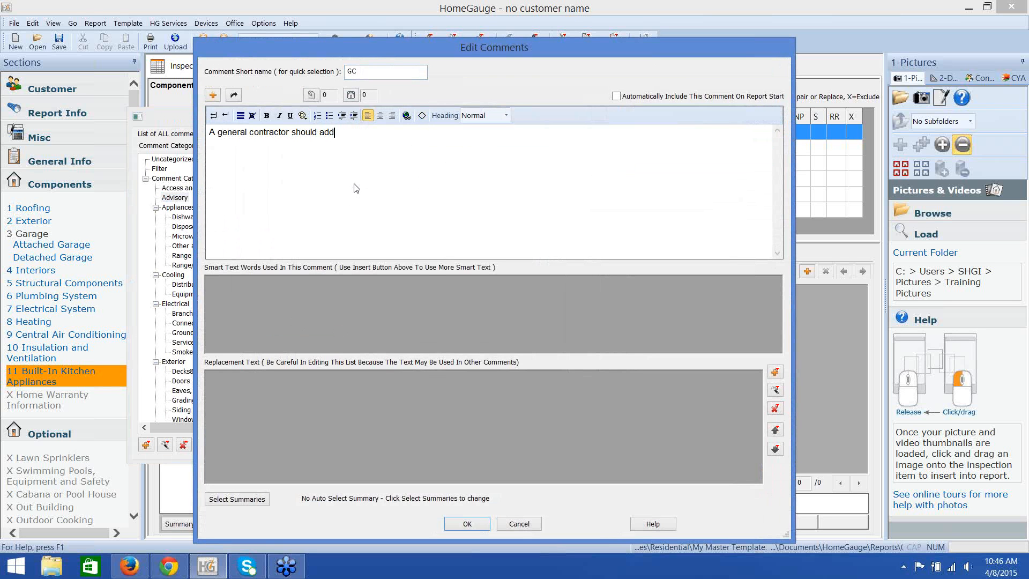
text(ress this issue/.)
click(464, 524)
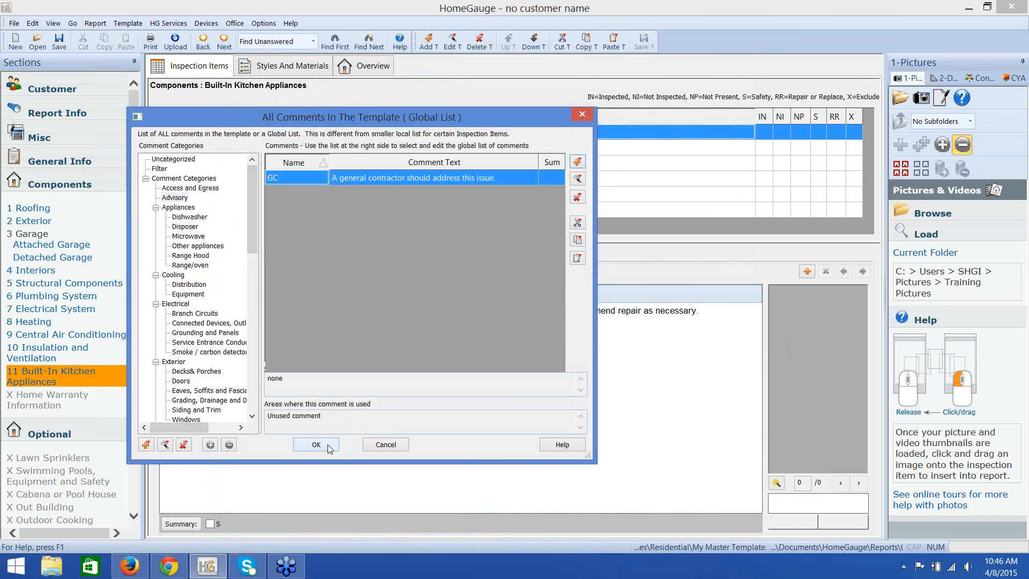
drag(322, 417, 265, 417)
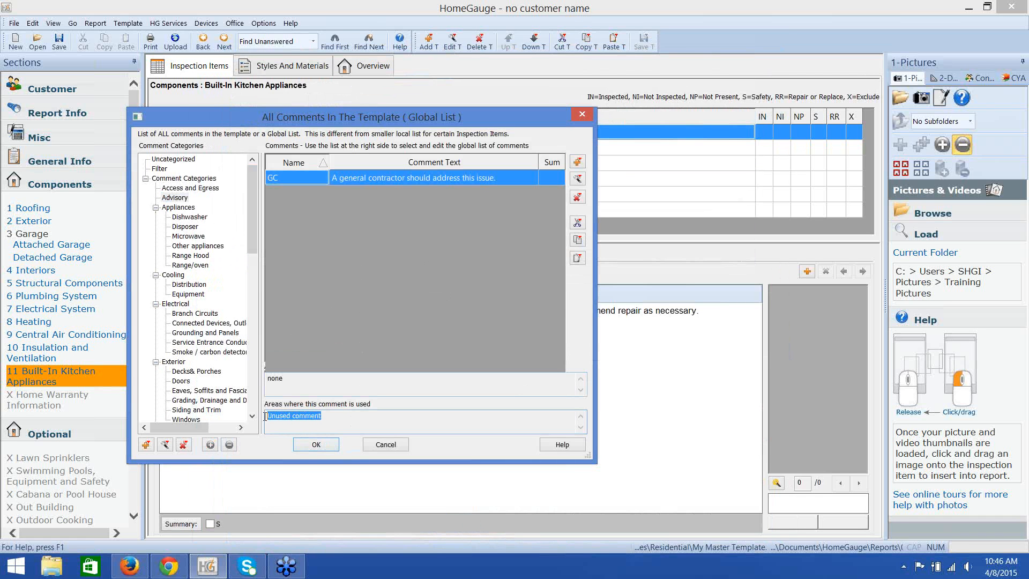
click(316, 445)
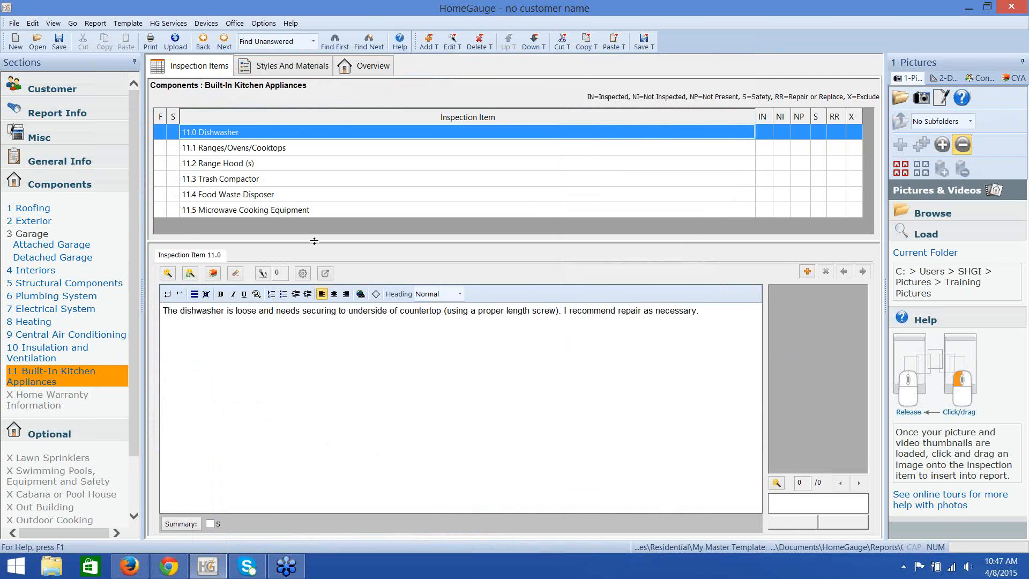
Add the global GC comment to Exterior's Wall Cladding Flashing and Trim, inserting it as one comment, and save the template.
click(44, 222)
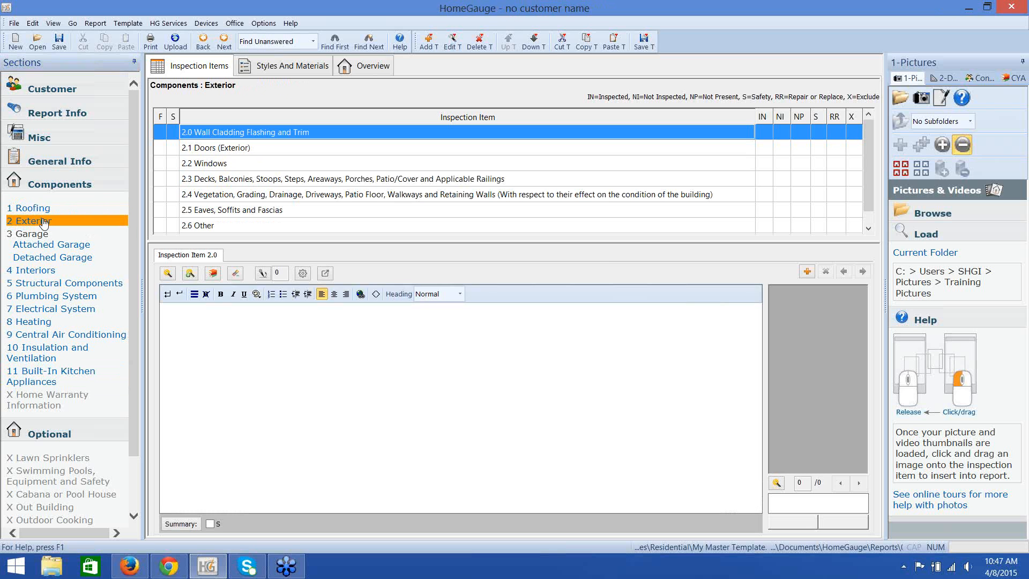
click(168, 275)
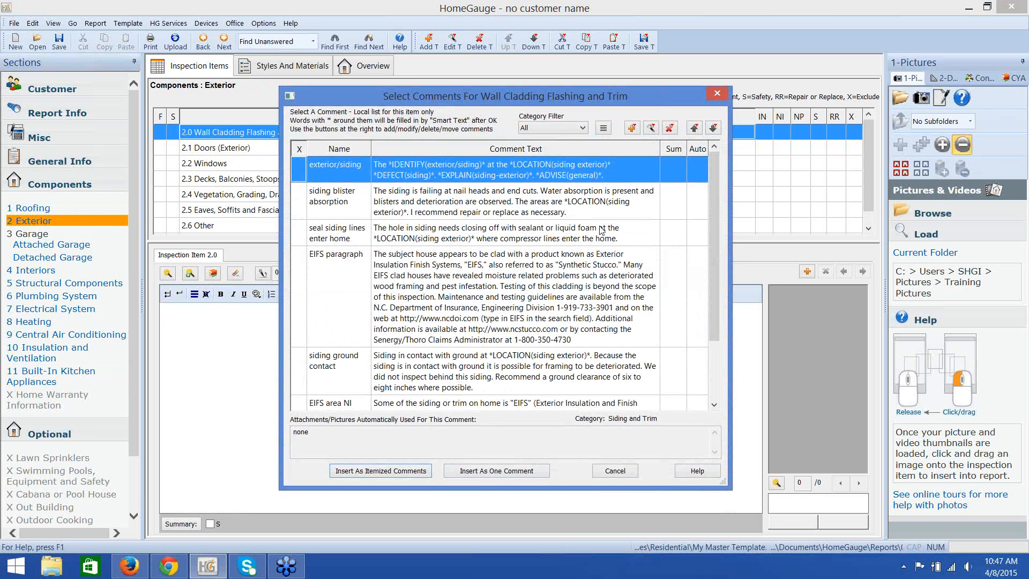
drag(715, 261, 720, 334)
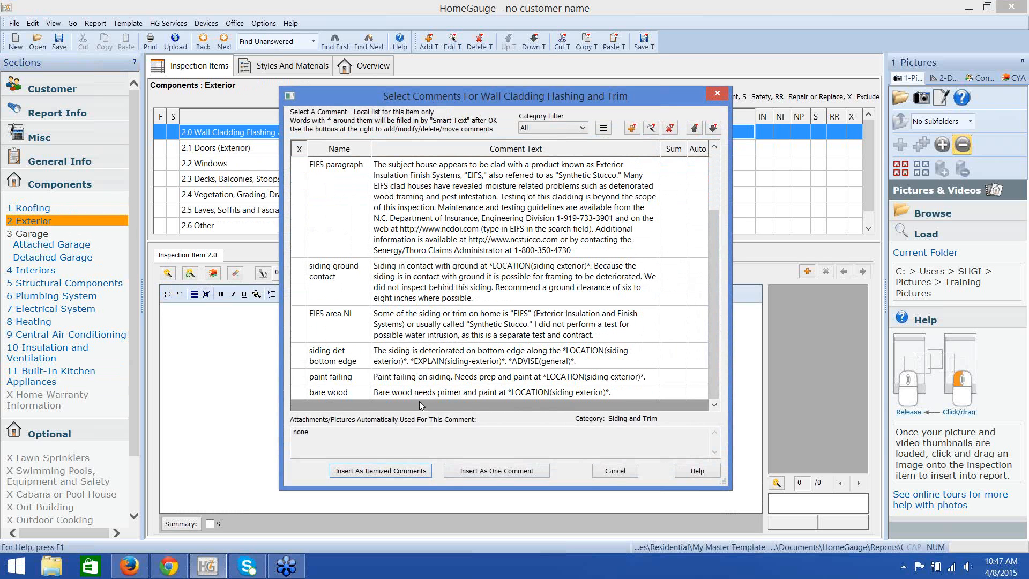
click(633, 128)
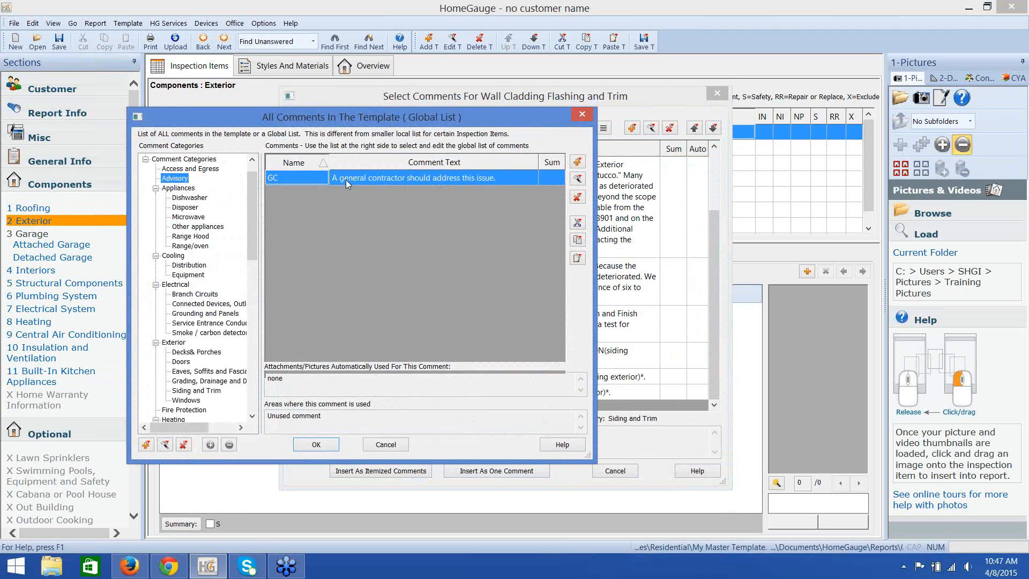
click(316, 450)
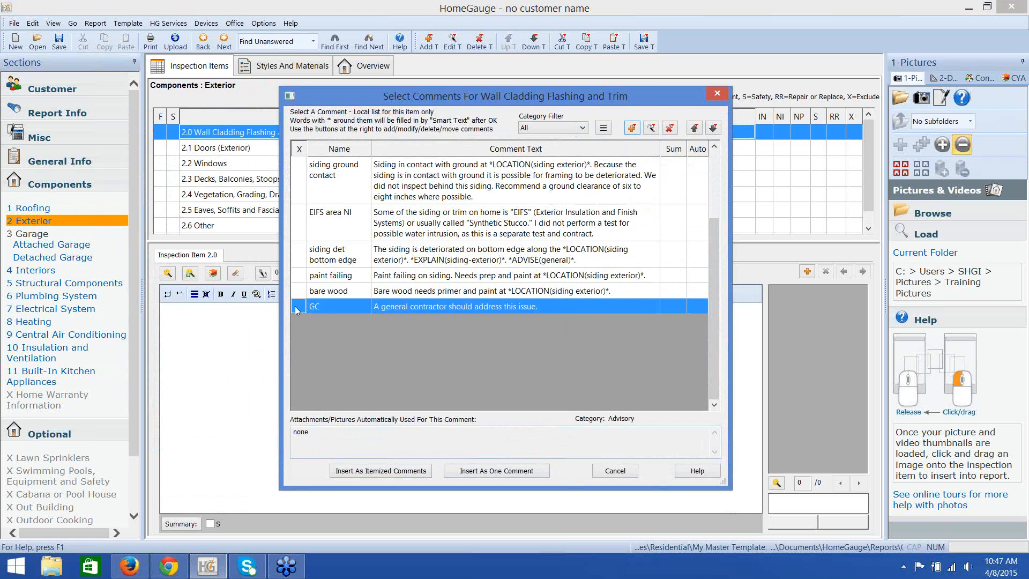
click(491, 473)
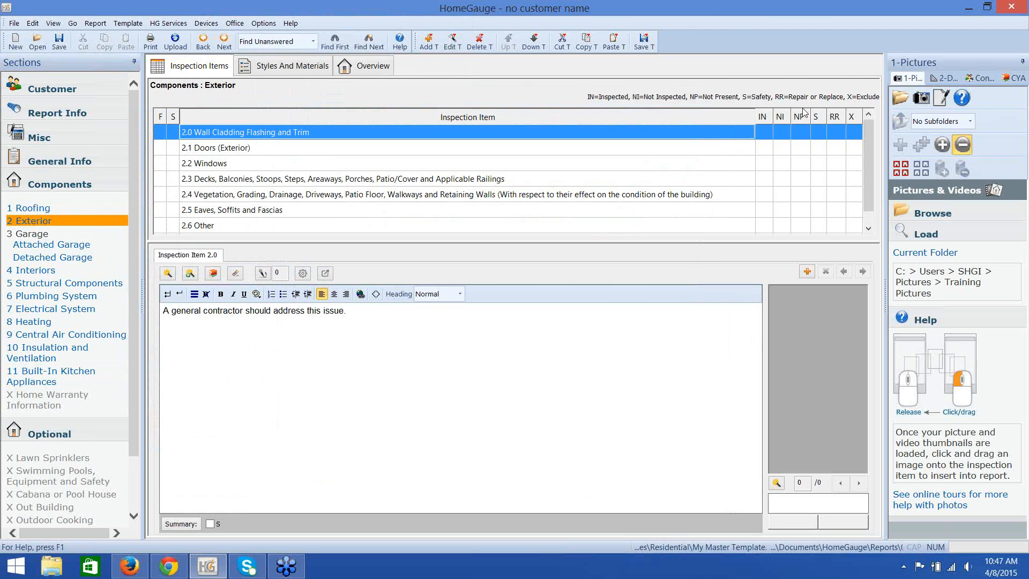
click(649, 43)
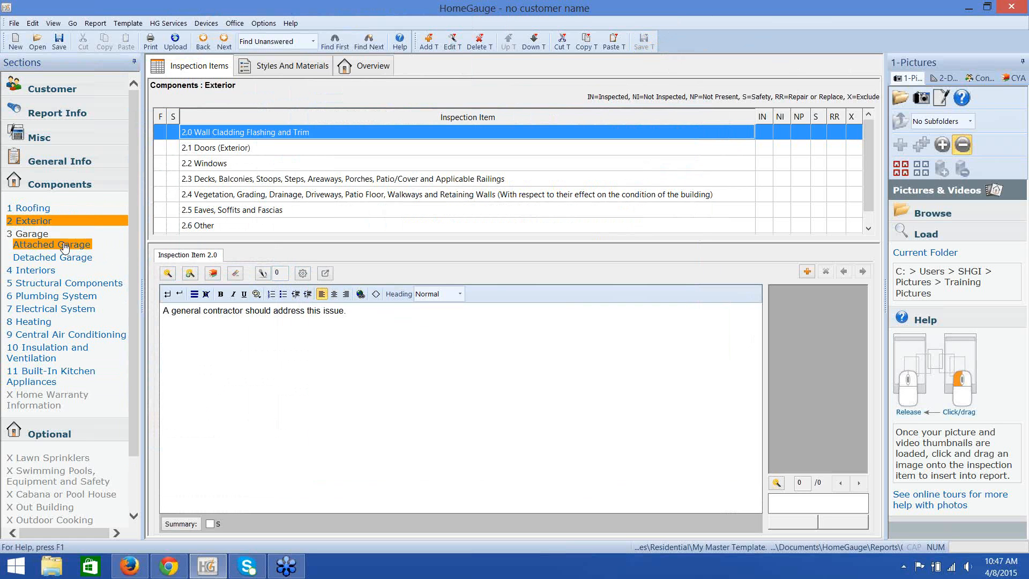
Add the global GC comment to the local comments of Roofing's Chimneys and Roof Penetrations without inserting it into the report.
click(49, 271)
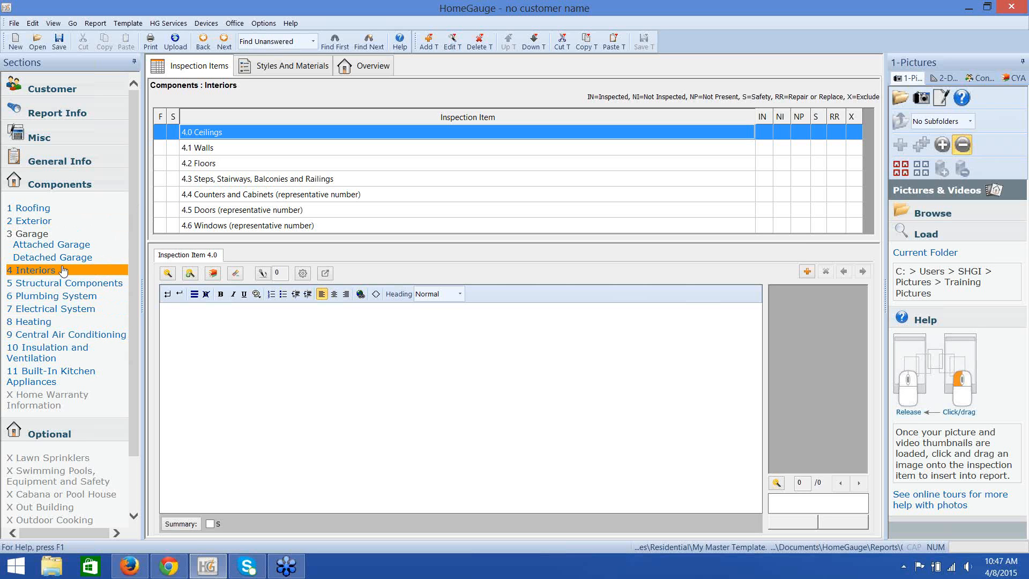
click(32, 208)
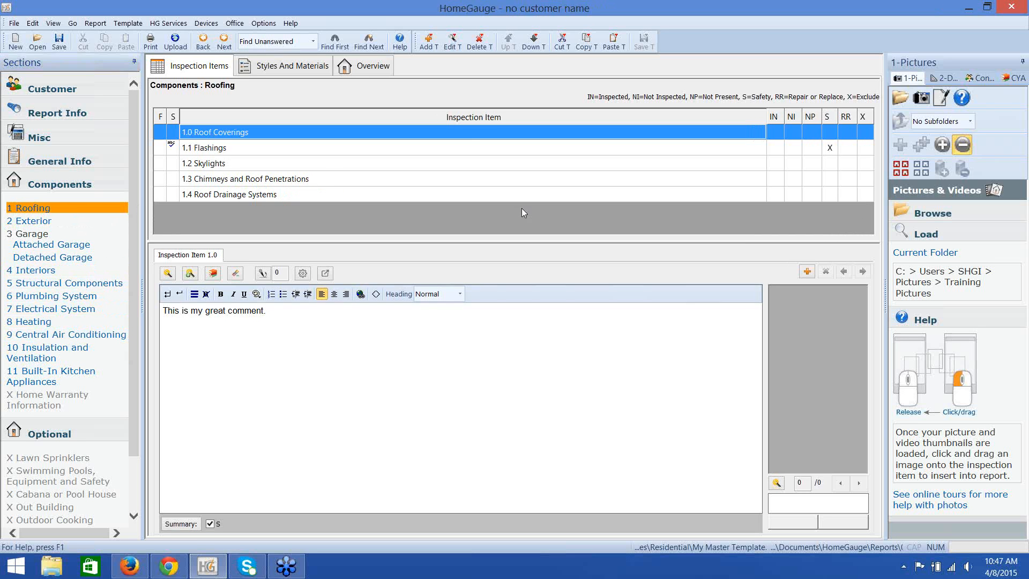
click(249, 179)
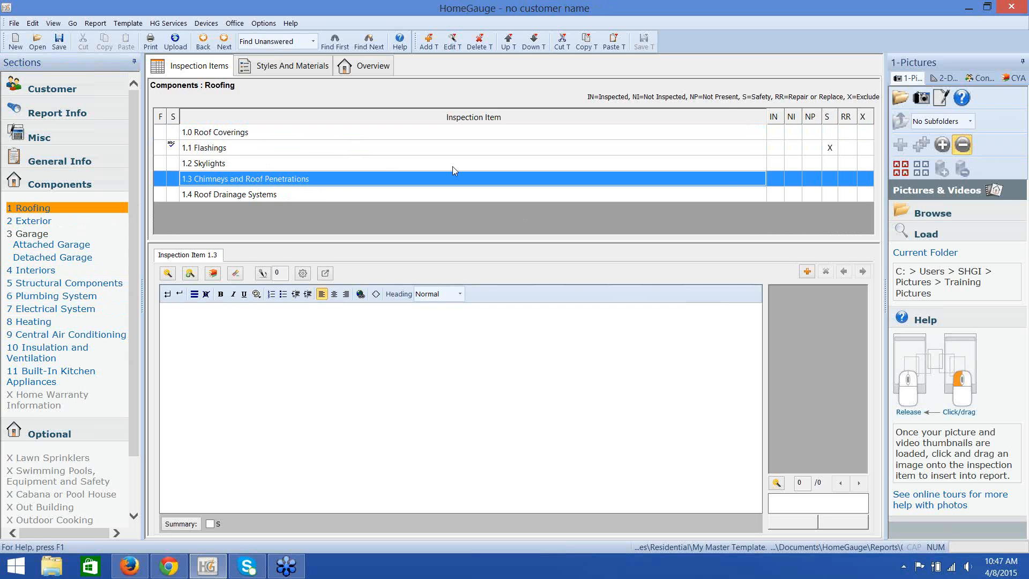
click(168, 273)
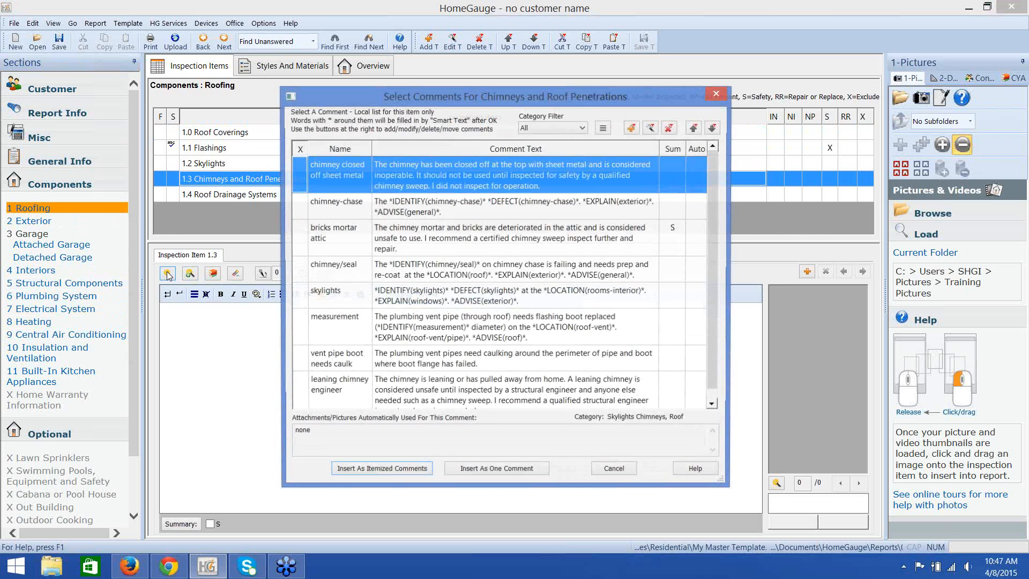
click(603, 128)
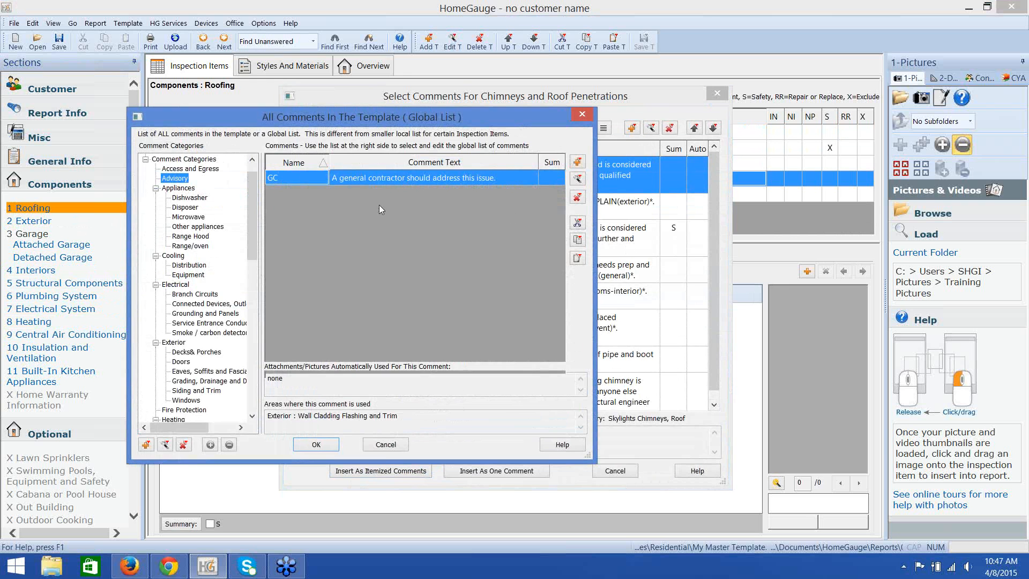
click(334, 444)
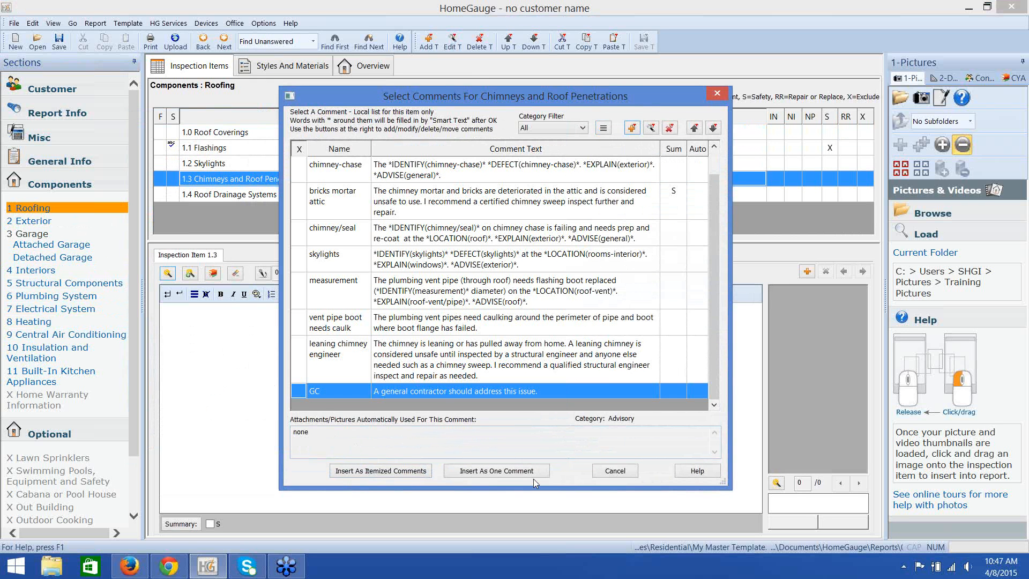
click(622, 476)
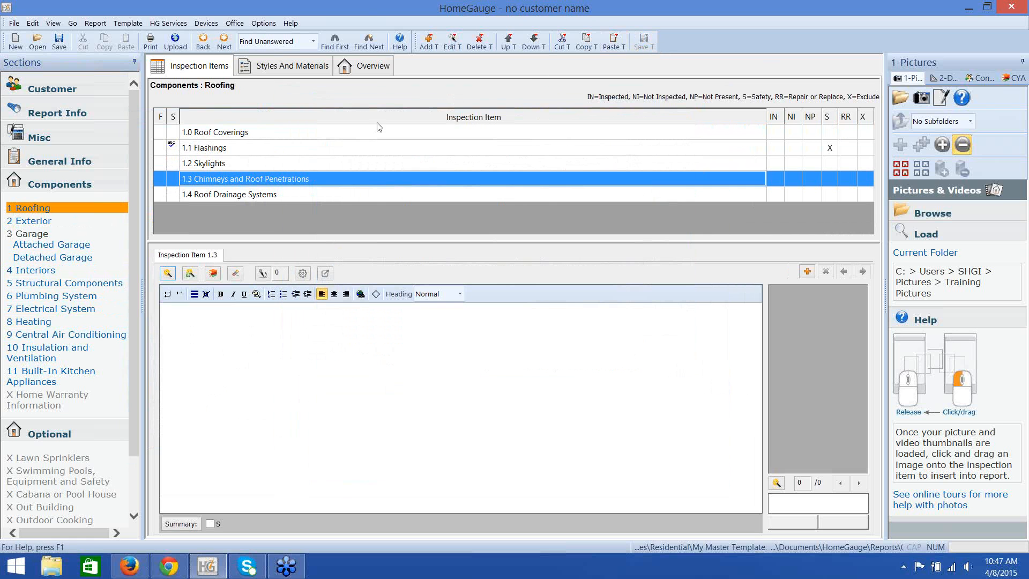
Clear the comment text from Exterior's Wall Cladding Flashing and Trim and return to the Roofing section.
click(46, 227)
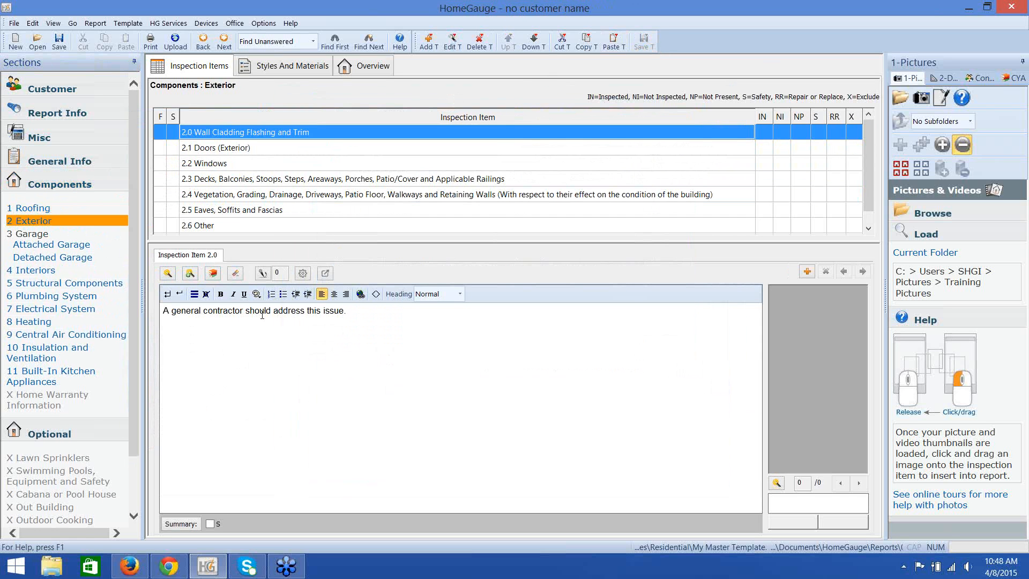
click(234, 272)
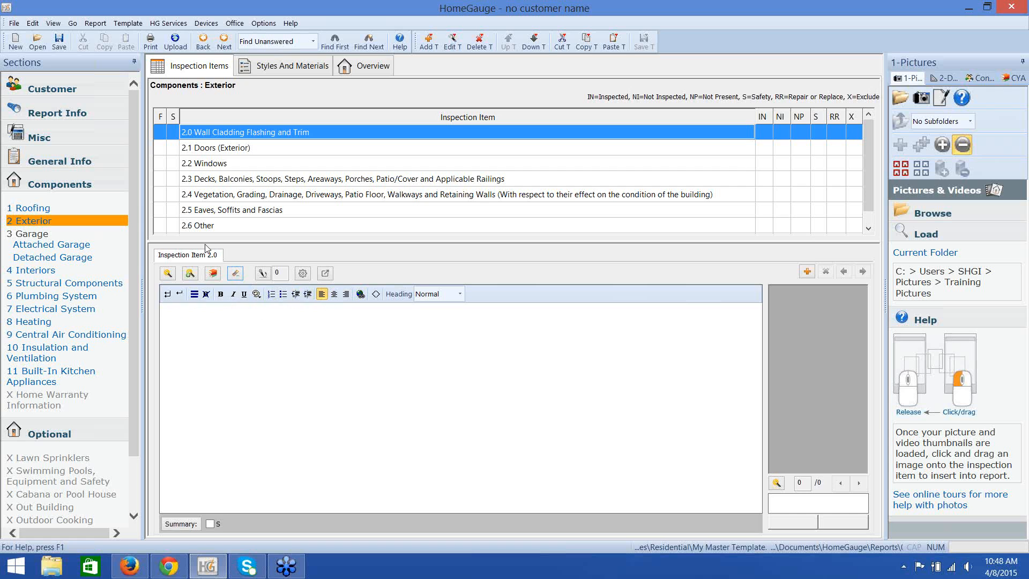
click(81, 210)
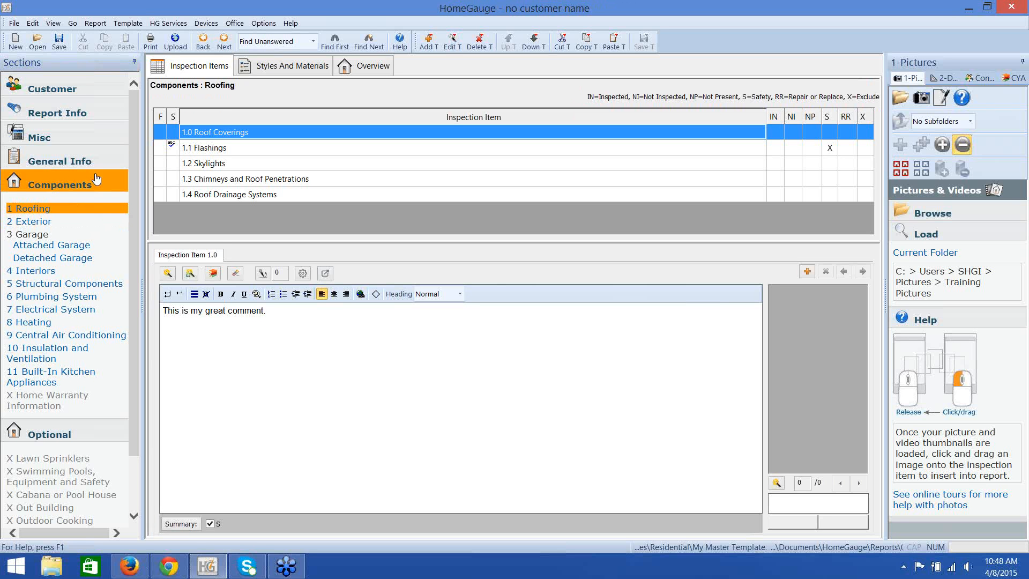
Reword the GC comment in the template's global list as "A certified professional should address this issue." and save the template.
click(128, 23)
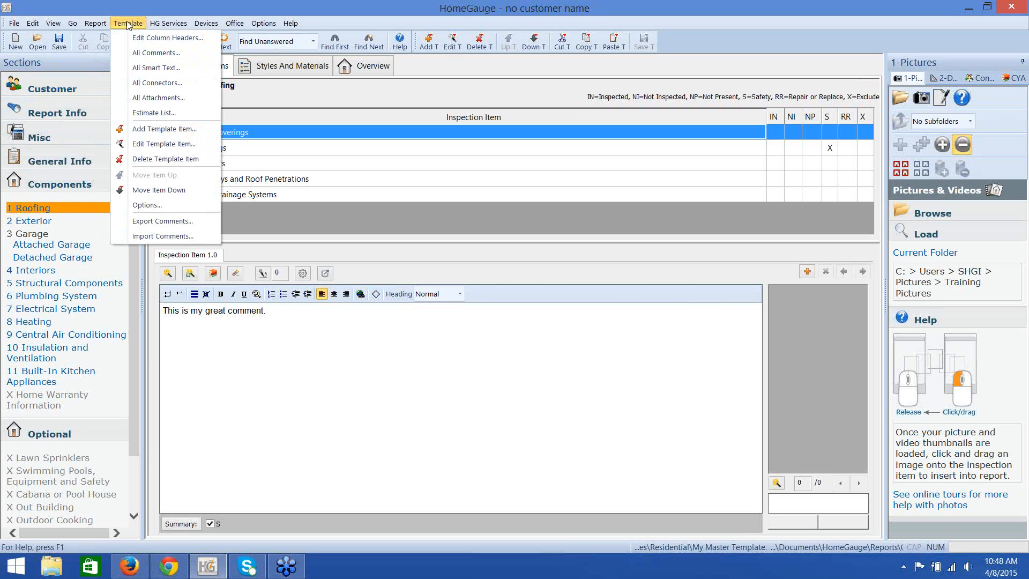
click(140, 52)
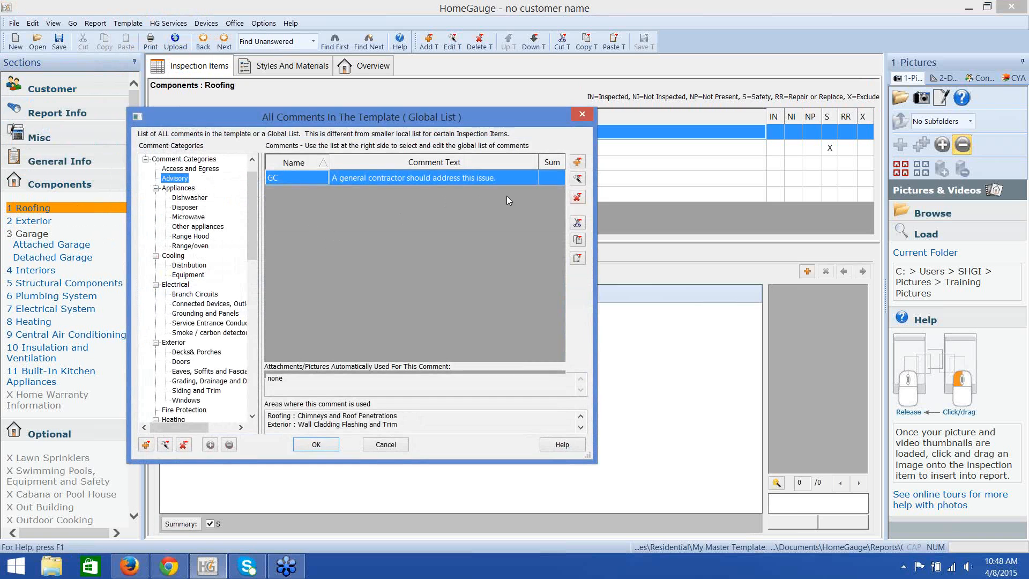
click(577, 179)
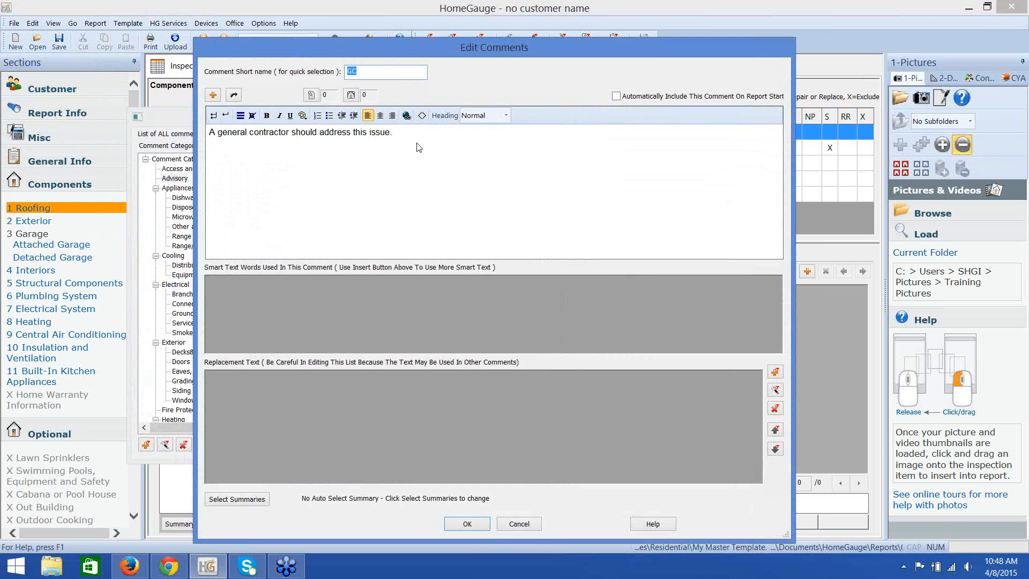
drag(290, 132, 220, 130)
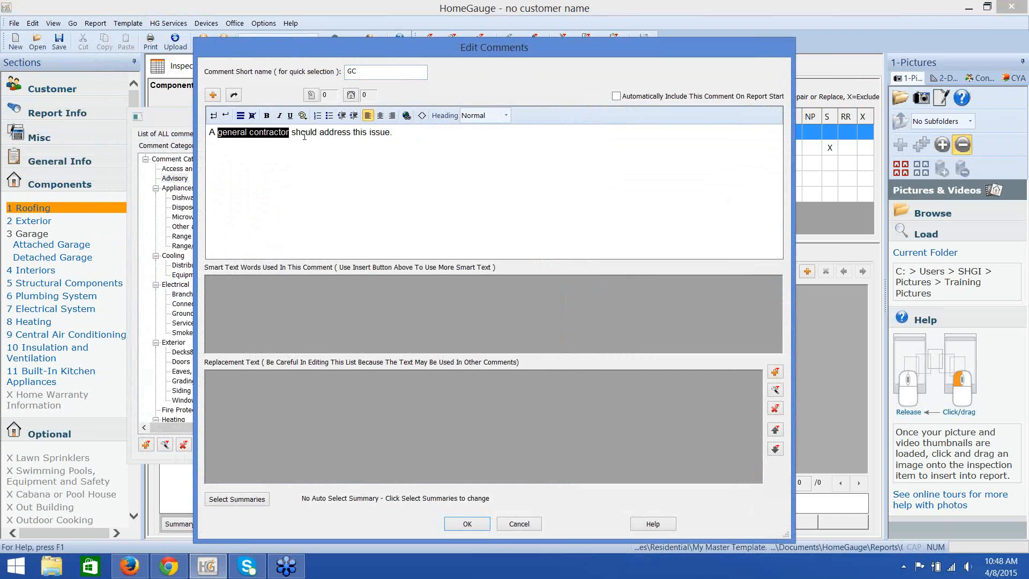
text(certifi)
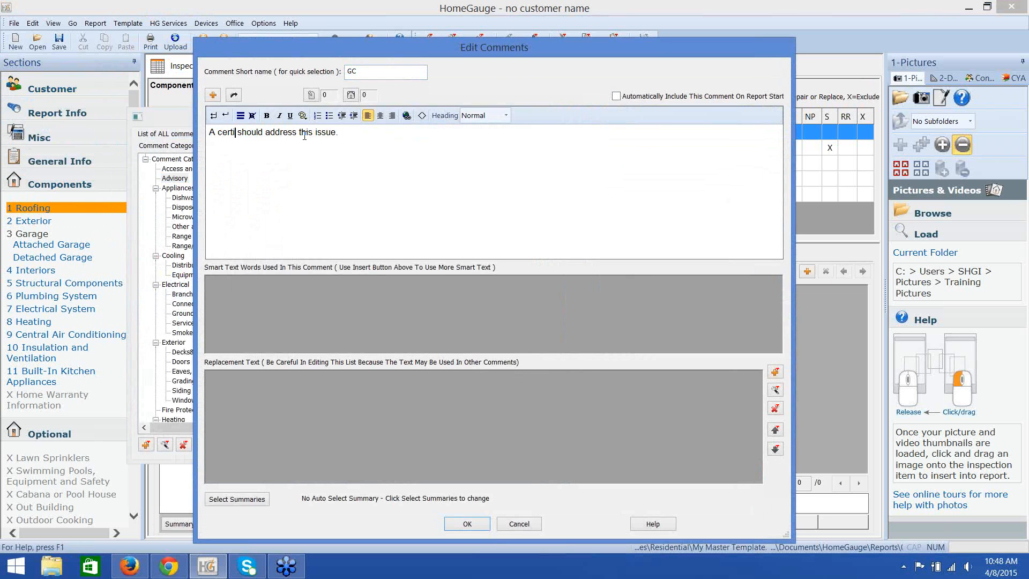
text(ed pro)
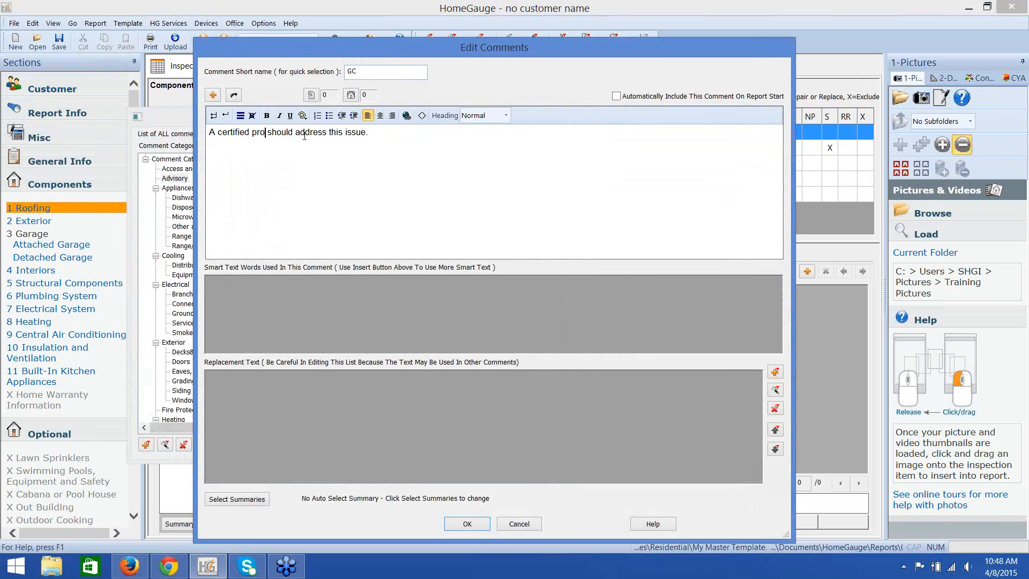
text(fessional)
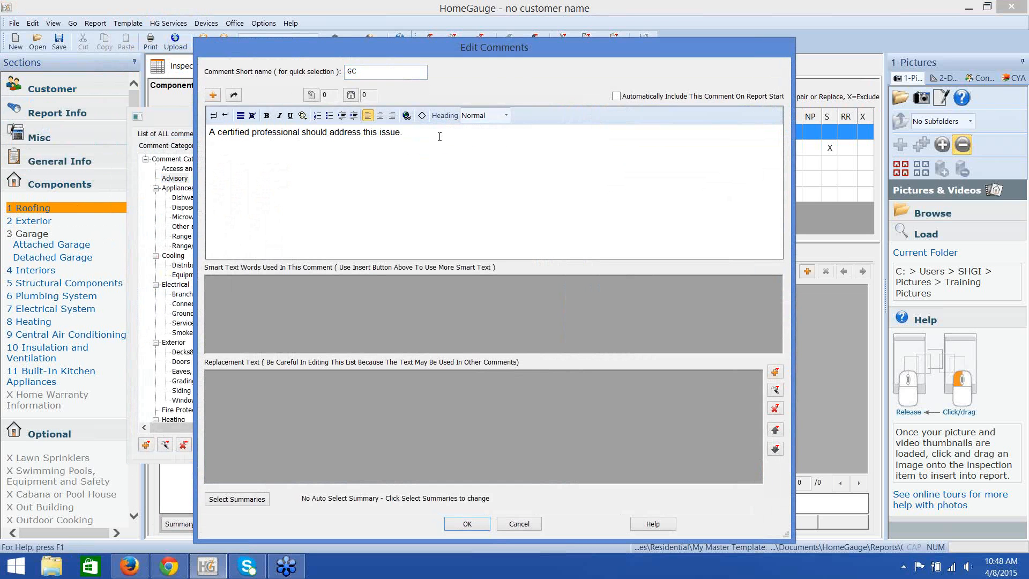
click(476, 523)
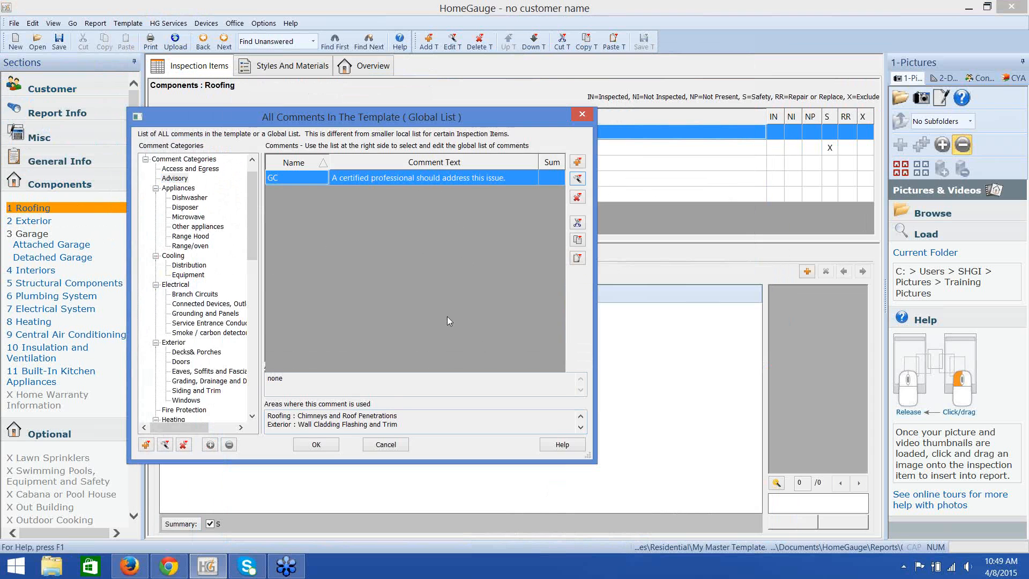
click(330, 447)
click(638, 43)
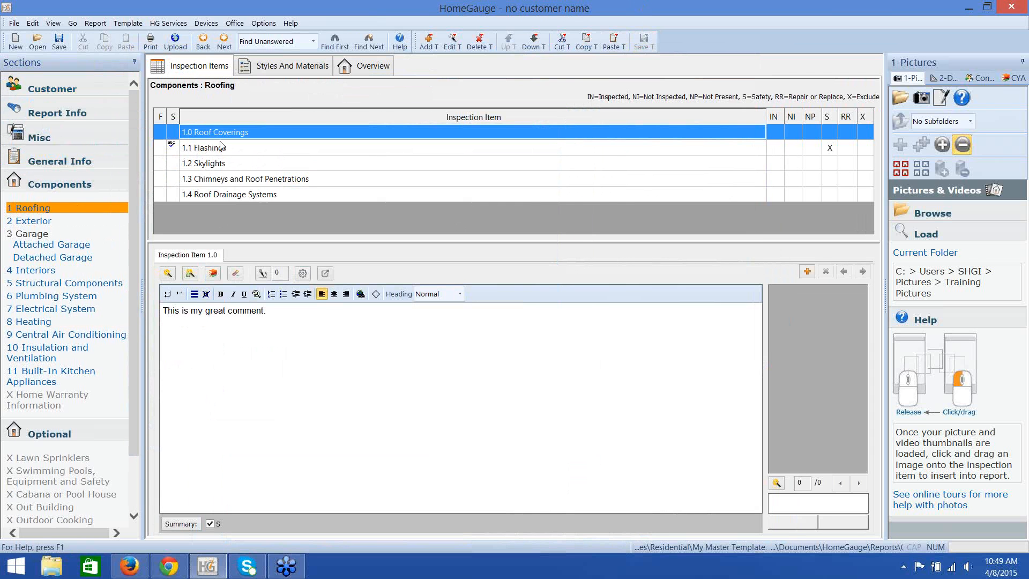
Insert the GC comment into Roofing's Chimneys and Roof Penetrations as one comment.
click(224, 180)
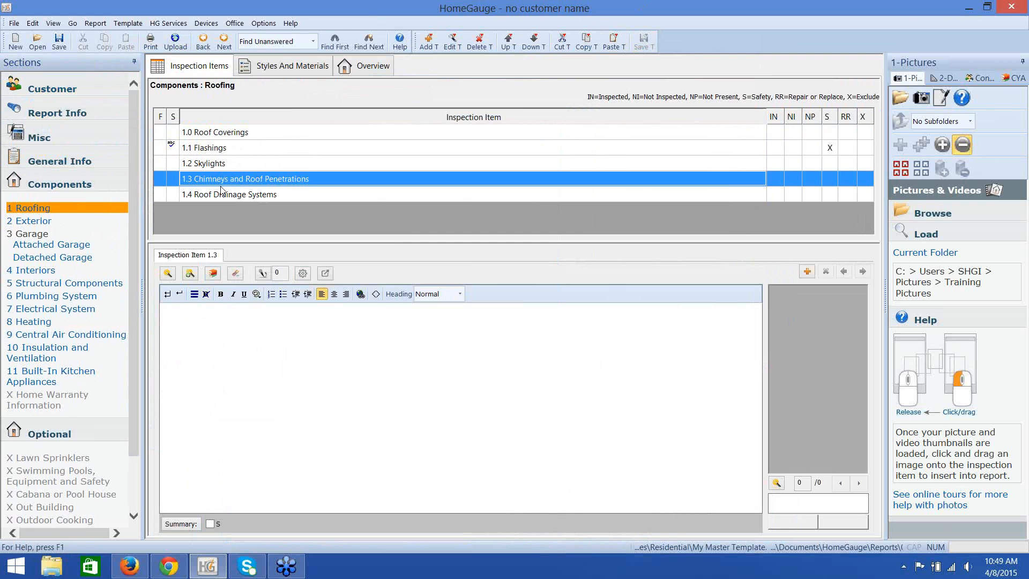
click(168, 274)
drag(711, 242, 711, 290)
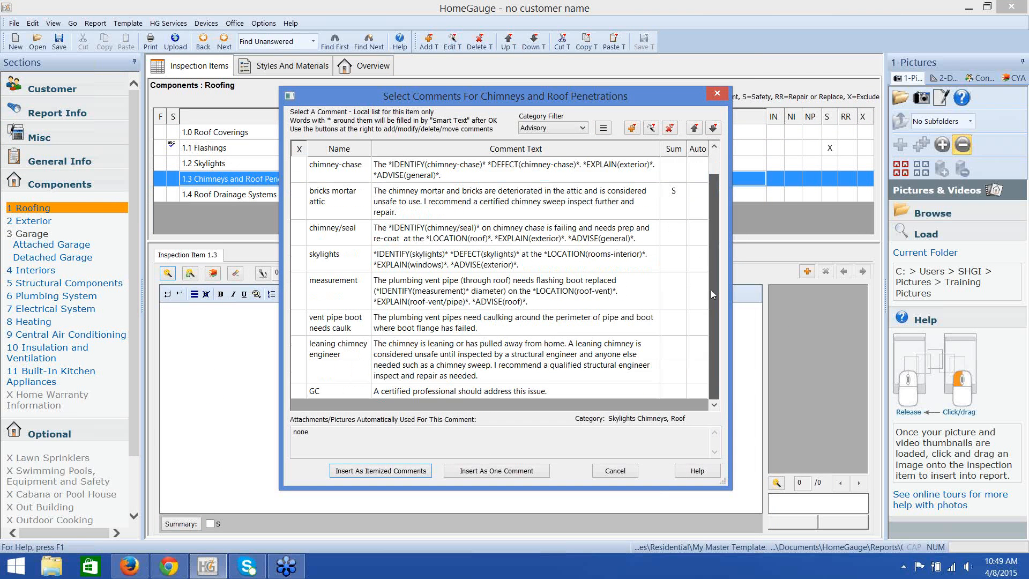
click(455, 391)
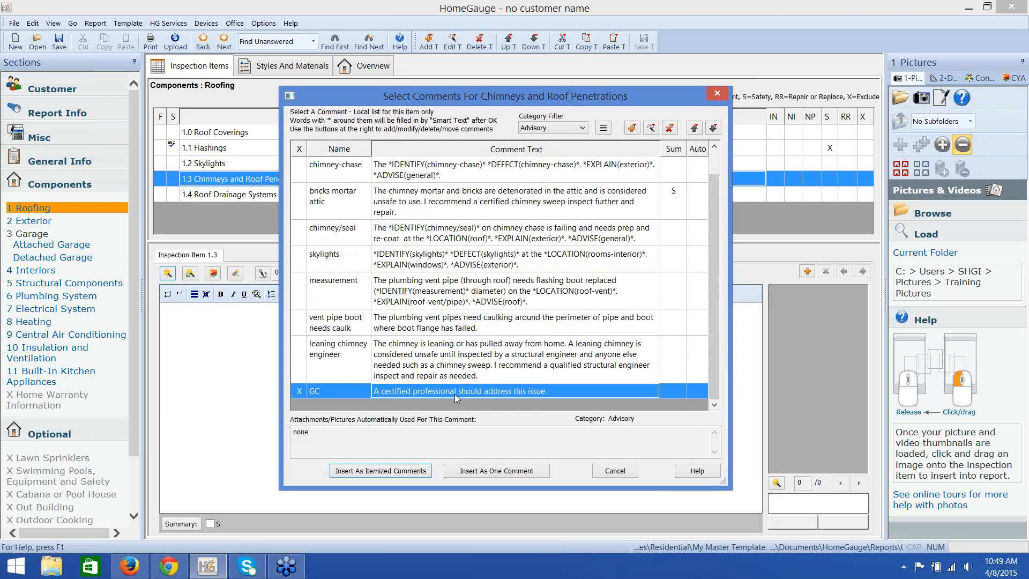
click(507, 471)
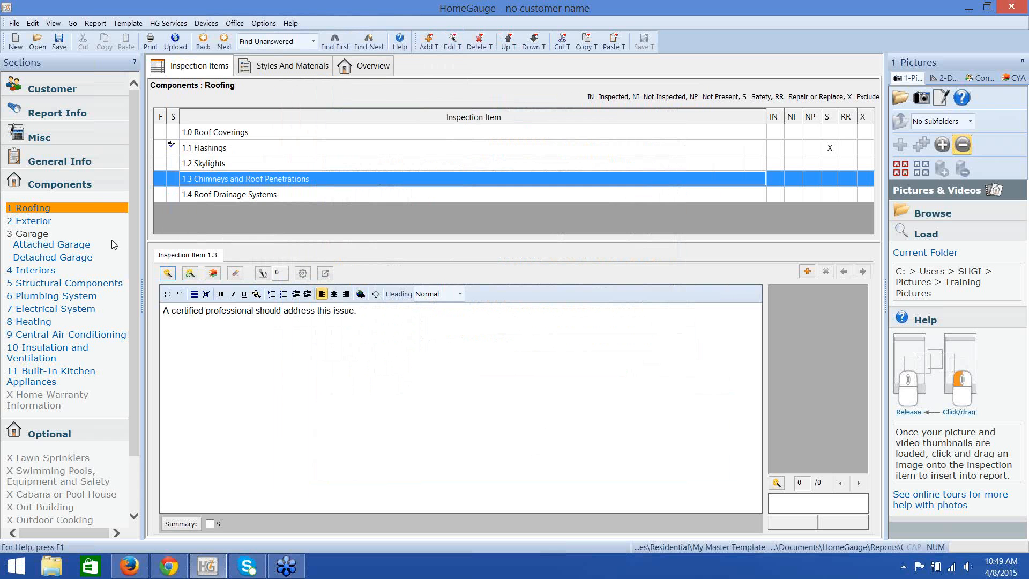
Insert the GC comment into Exterior's Wall Cladding Flashing and Trim as one comment.
click(47, 222)
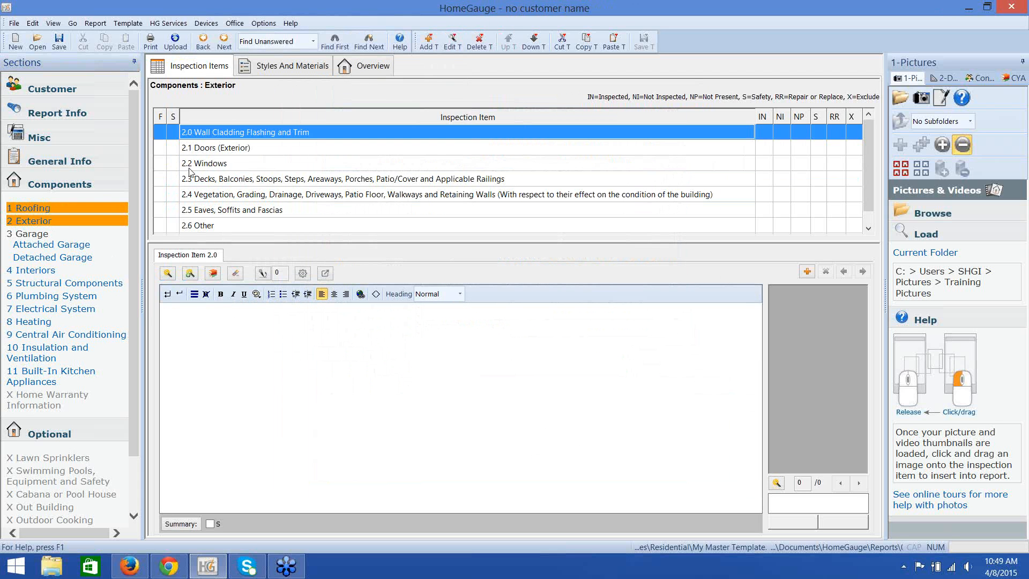
double_click(220, 138)
drag(713, 271, 704, 353)
click(496, 306)
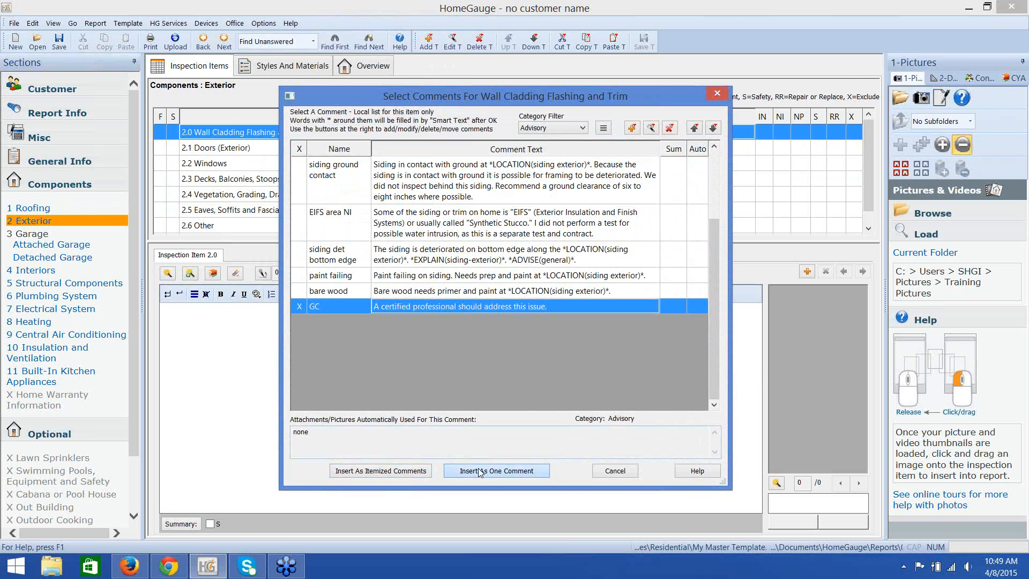
click(496, 471)
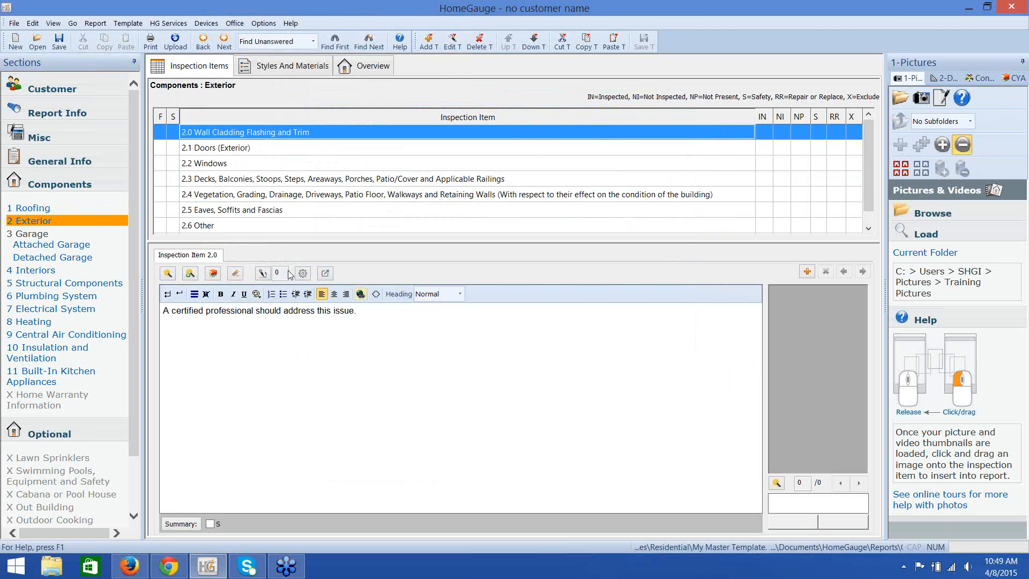
Add an option named Pudding to the Siding Material entry in Exterior's styles and materials.
click(303, 73)
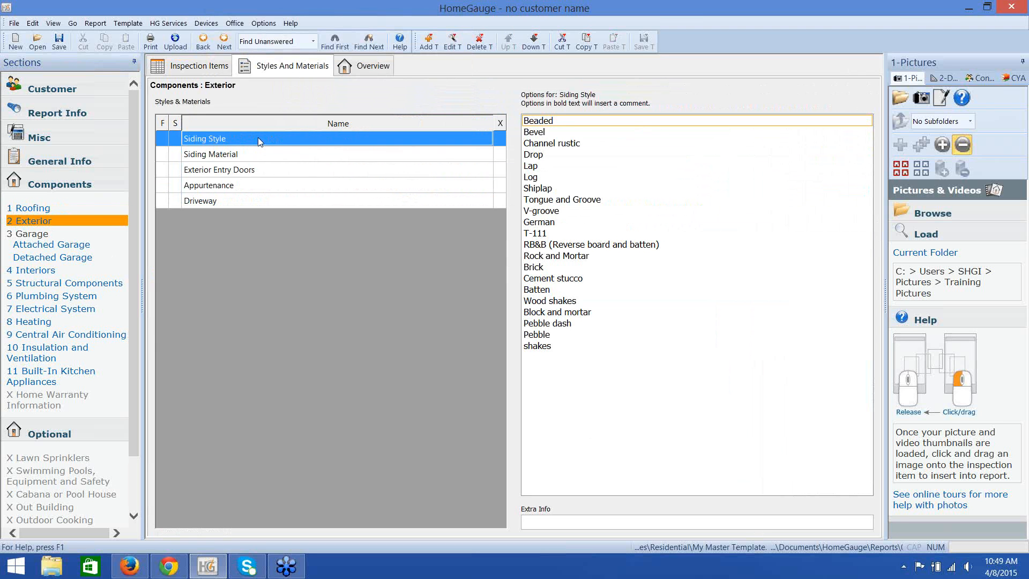
click(253, 155)
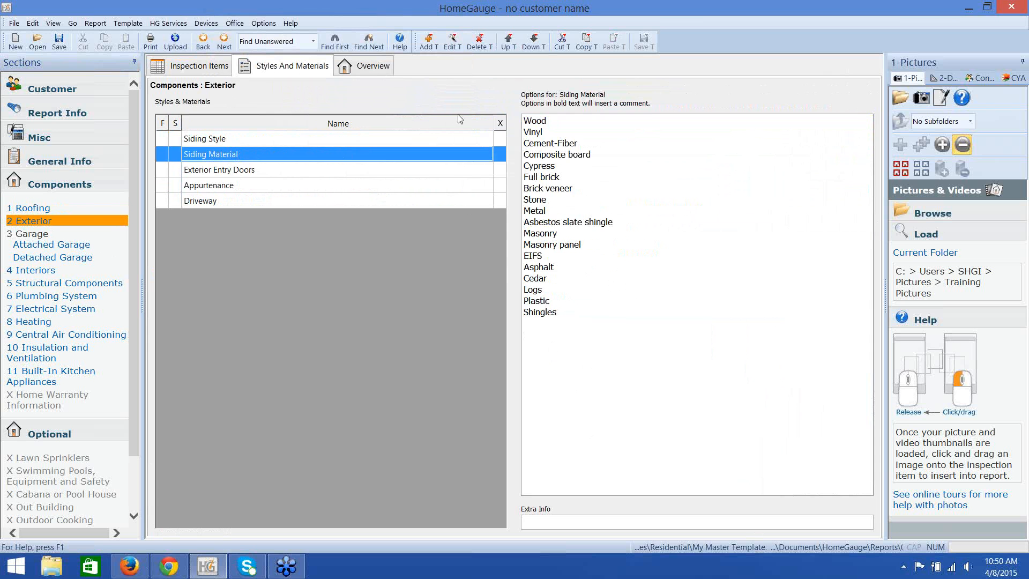
click(452, 43)
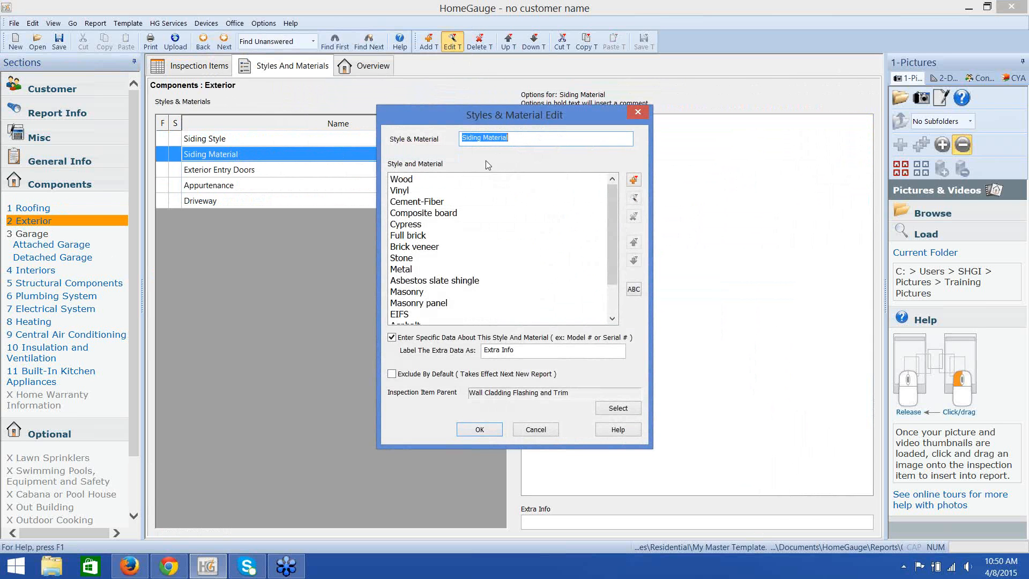
drag(613, 225, 610, 285)
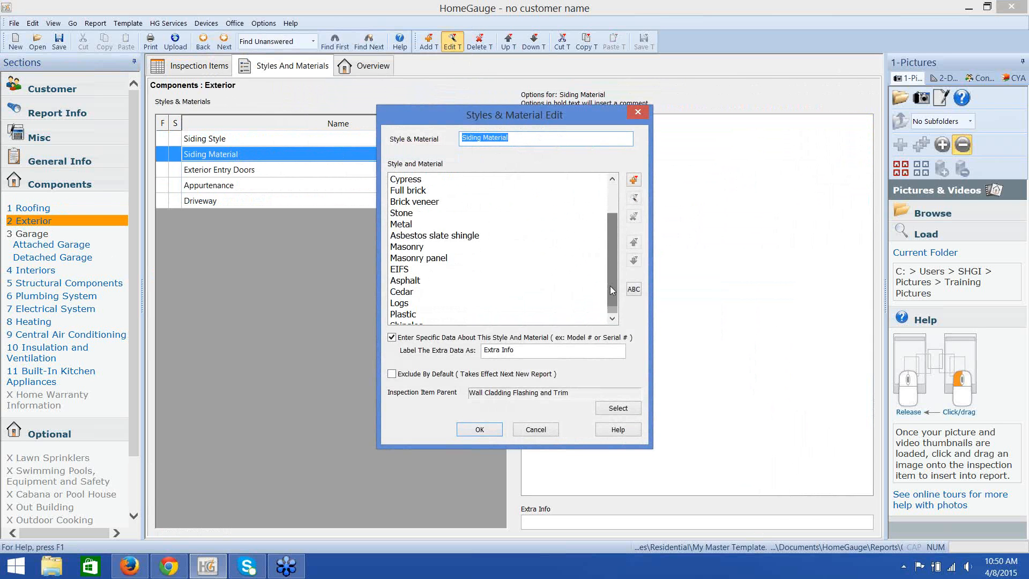
click(633, 180)
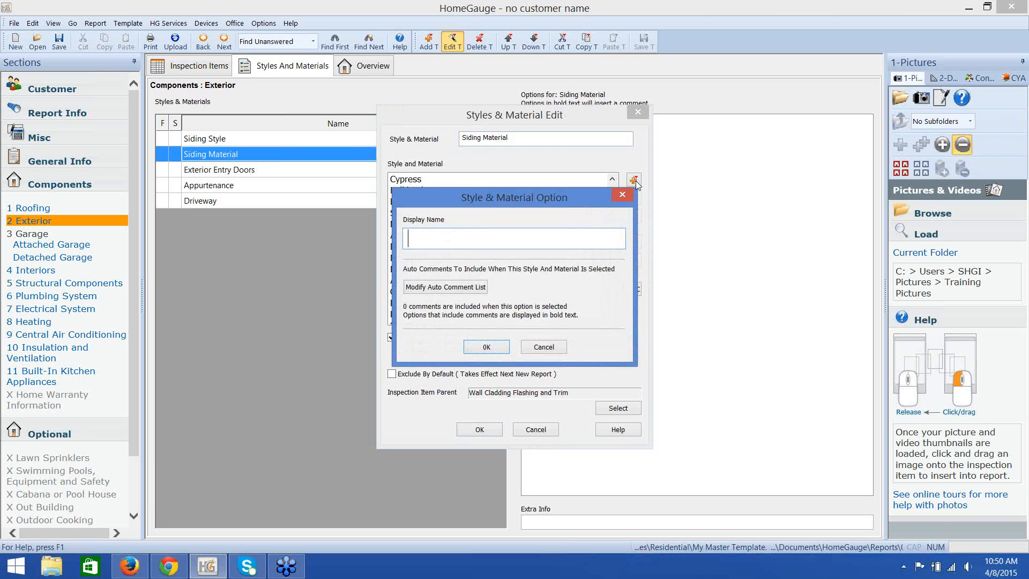
text(Pudding)
click(485, 347)
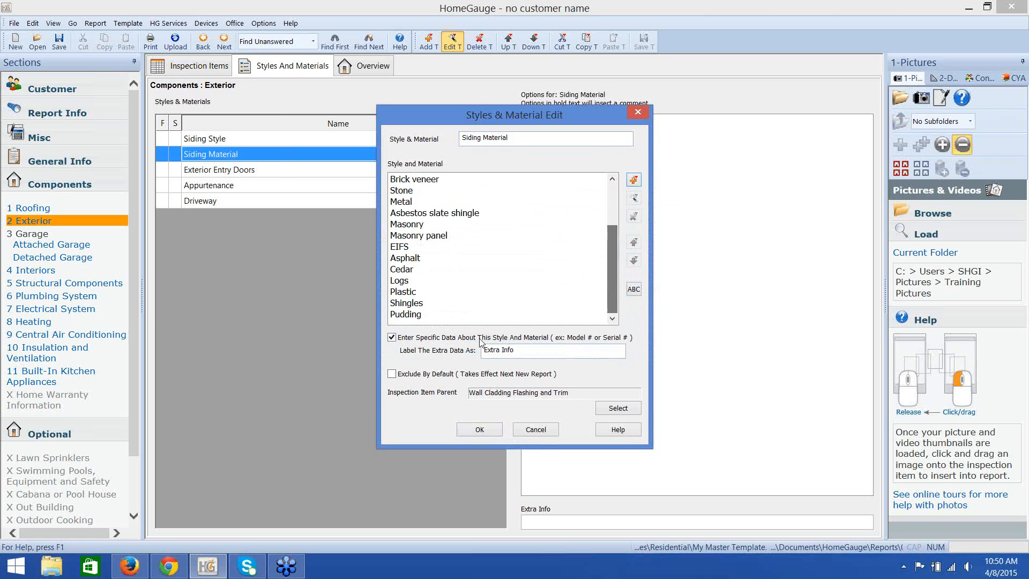
Move the Pudding option to the top of the Siding Material list, above Wood.
click(406, 315)
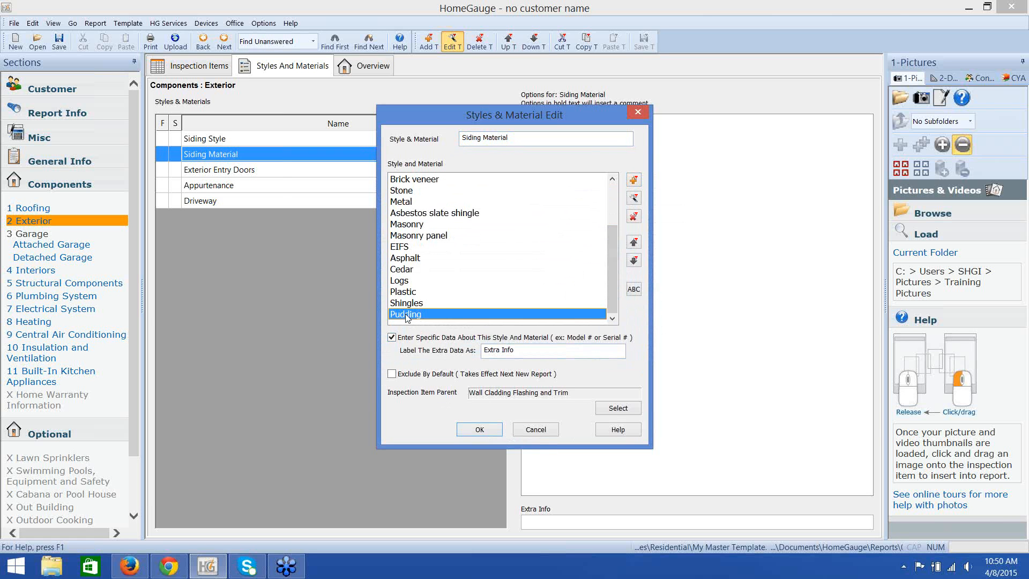
click(634, 244)
click(634, 245)
click(634, 245)
click(634, 245)
click(634, 244)
click(633, 244)
click(634, 244)
click(634, 244)
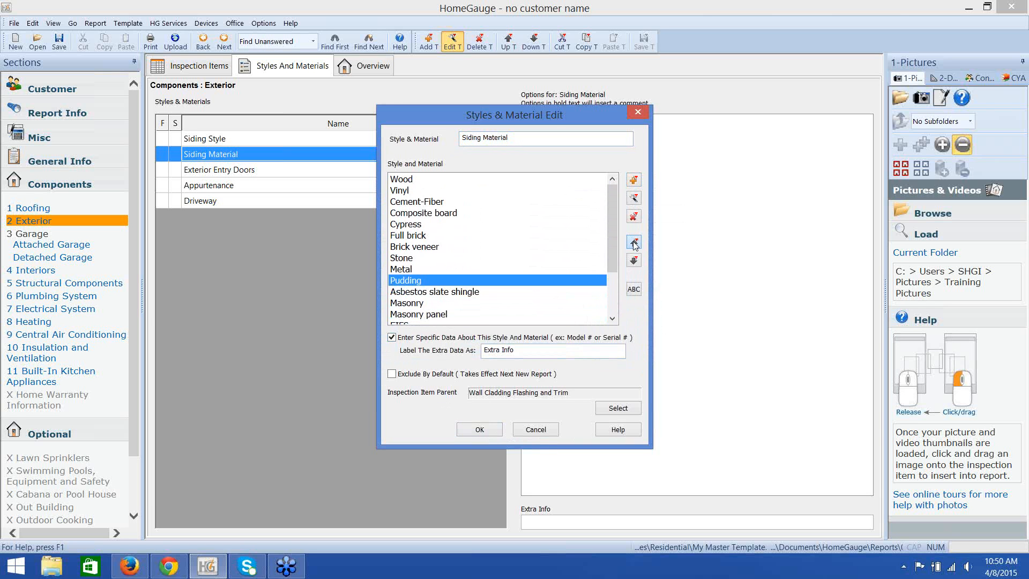
double_click(634, 244)
click(634, 244)
double_click(634, 244)
double_click(634, 244)
double_click(634, 245)
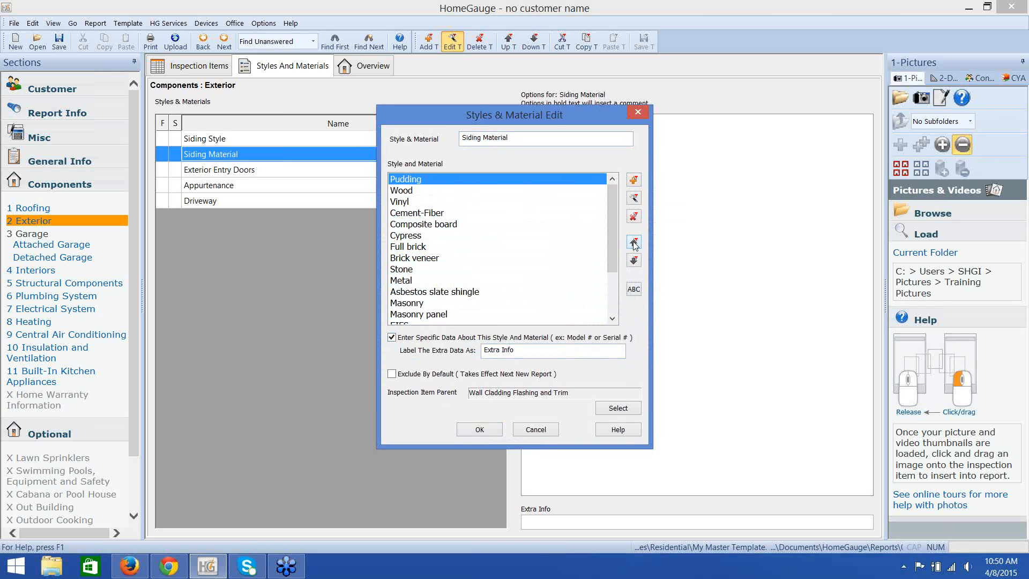
Save the Siding Material edits to the template and select Pudding as the siding material.
click(484, 428)
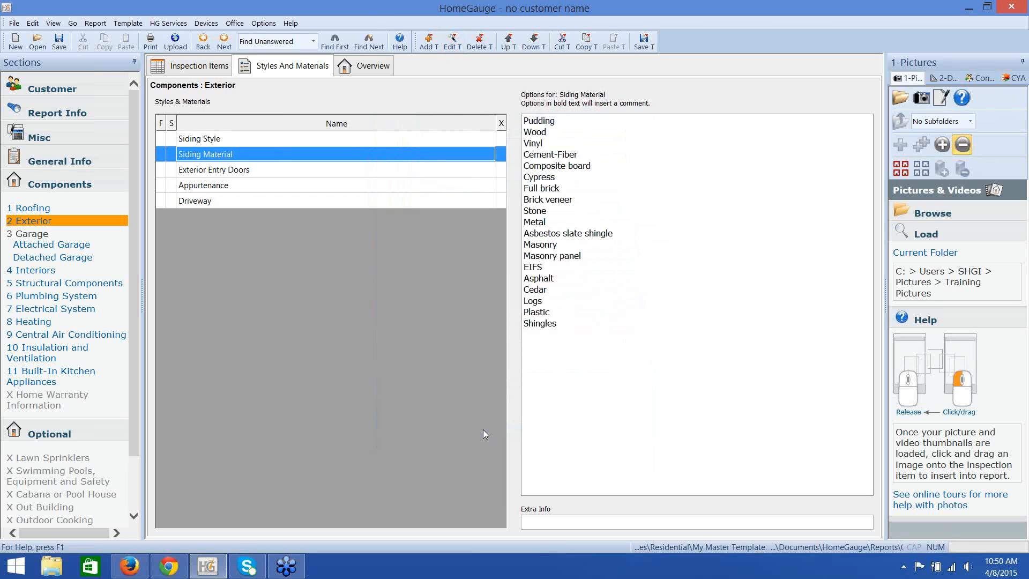
click(642, 48)
click(557, 122)
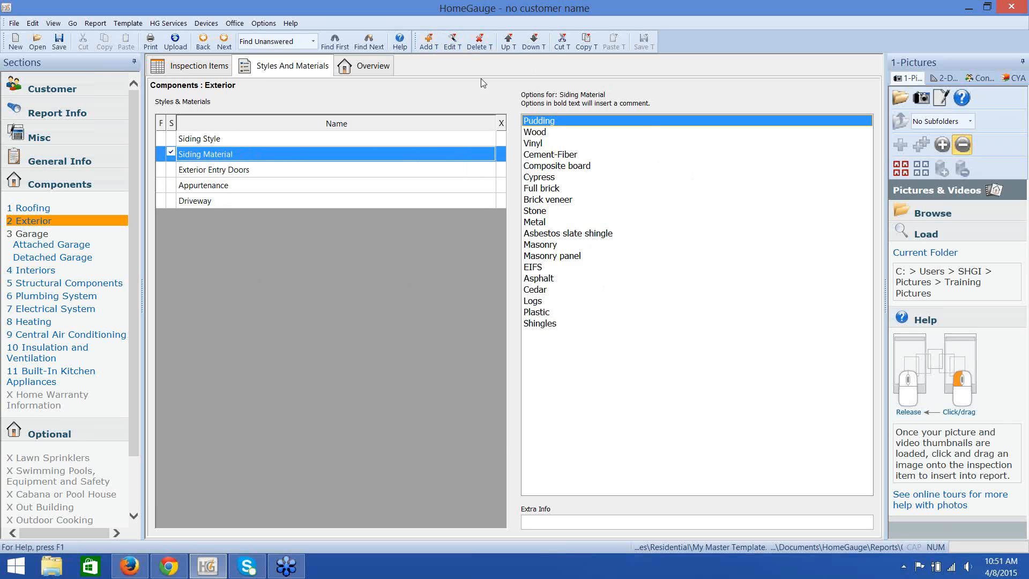
Open the auto comment list of Siding Material's EIFS option for editing.
click(452, 41)
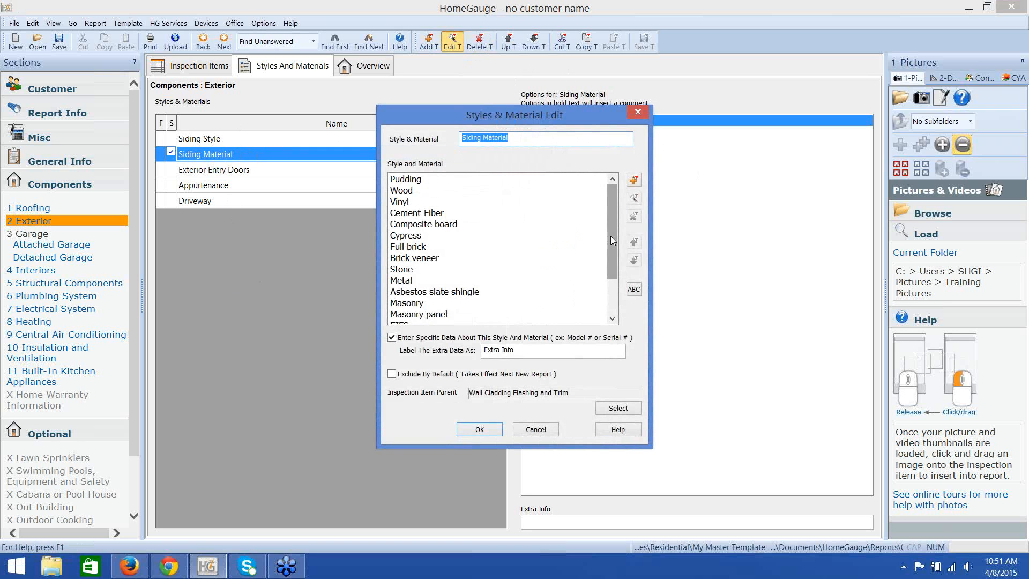
drag(610, 236, 606, 276)
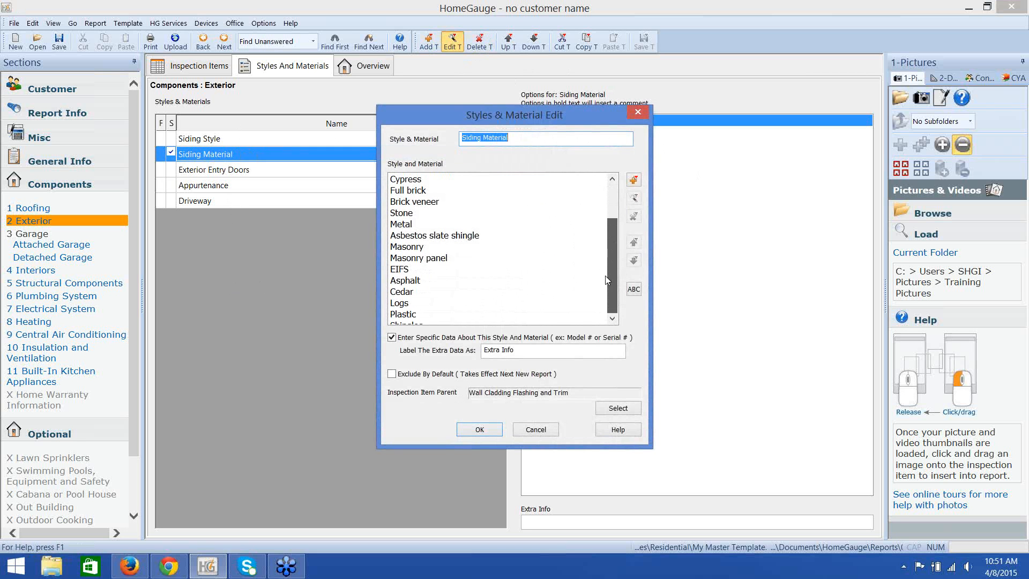
click(400, 269)
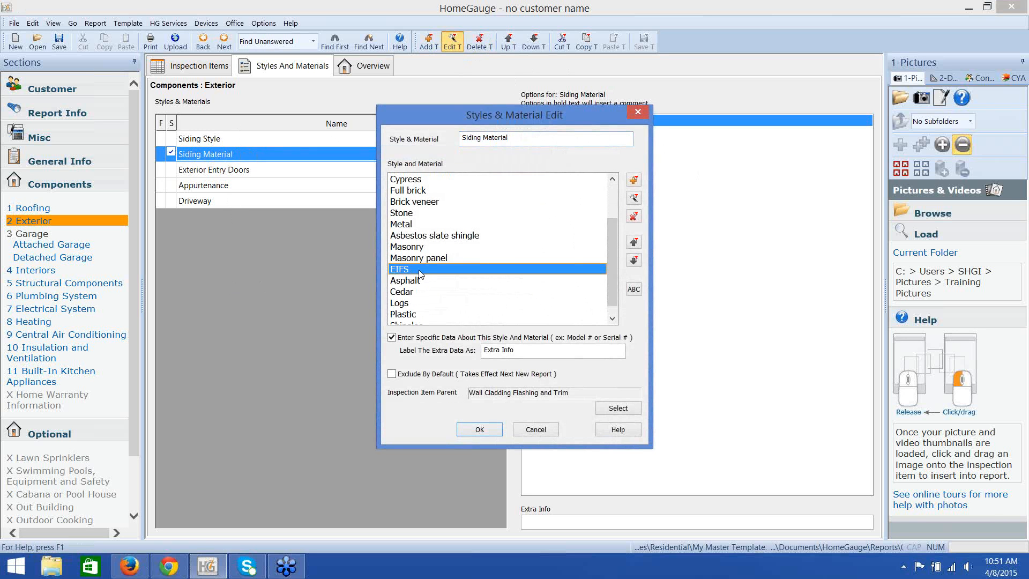
click(634, 198)
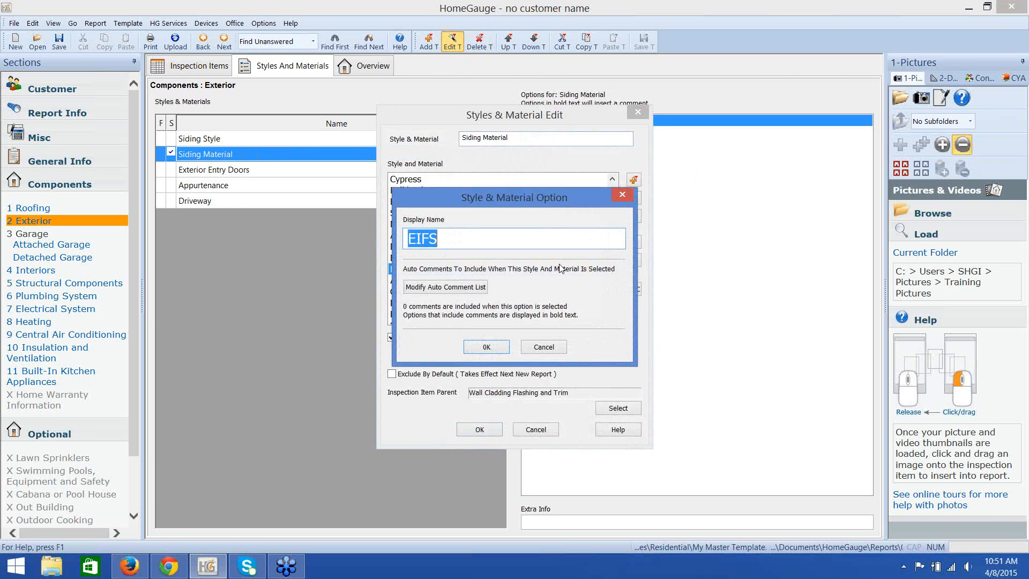
click(424, 288)
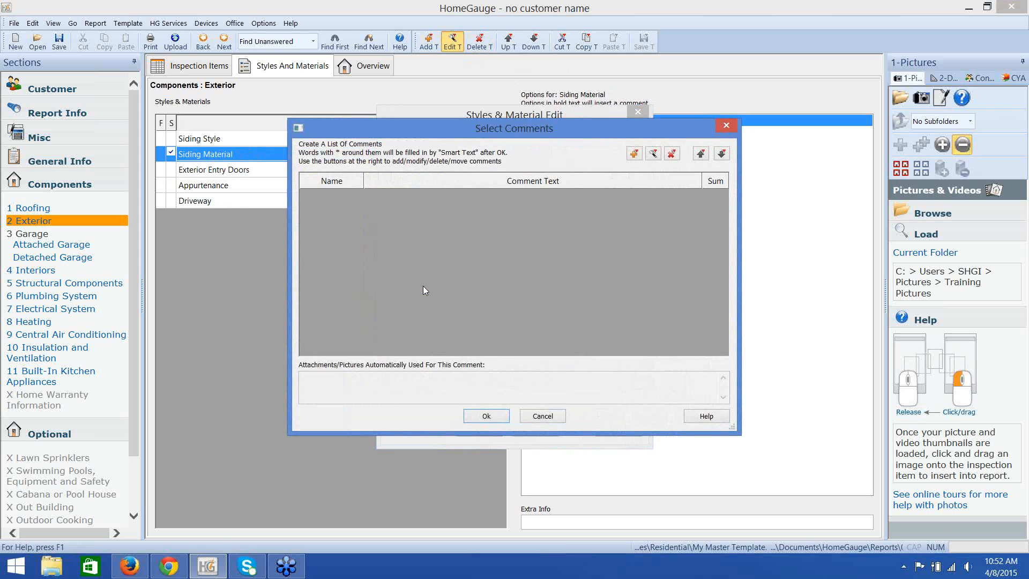
Filter the template's global comment list for "eifs" to find a comment to add.
click(634, 154)
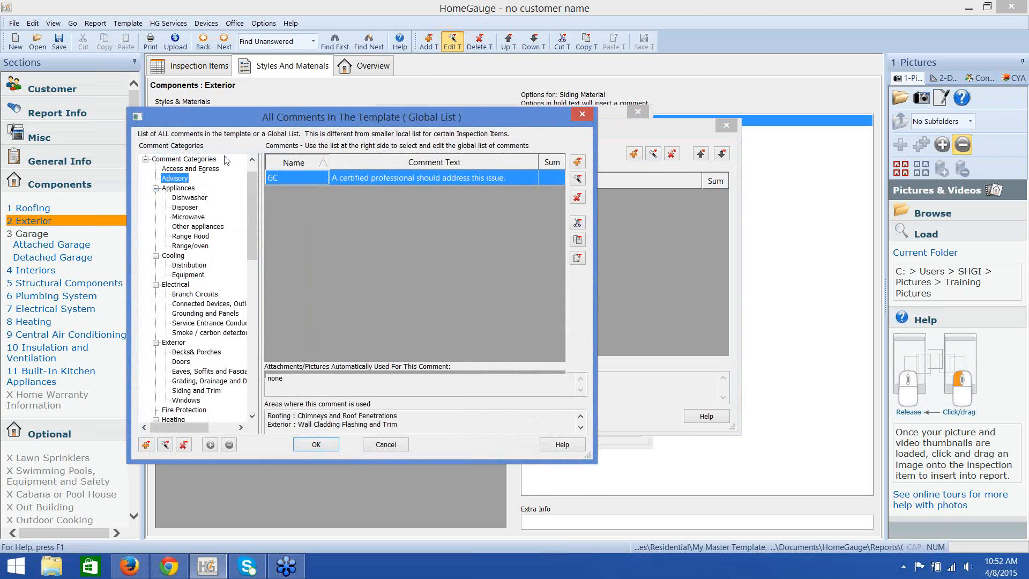
drag(254, 175, 254, 168)
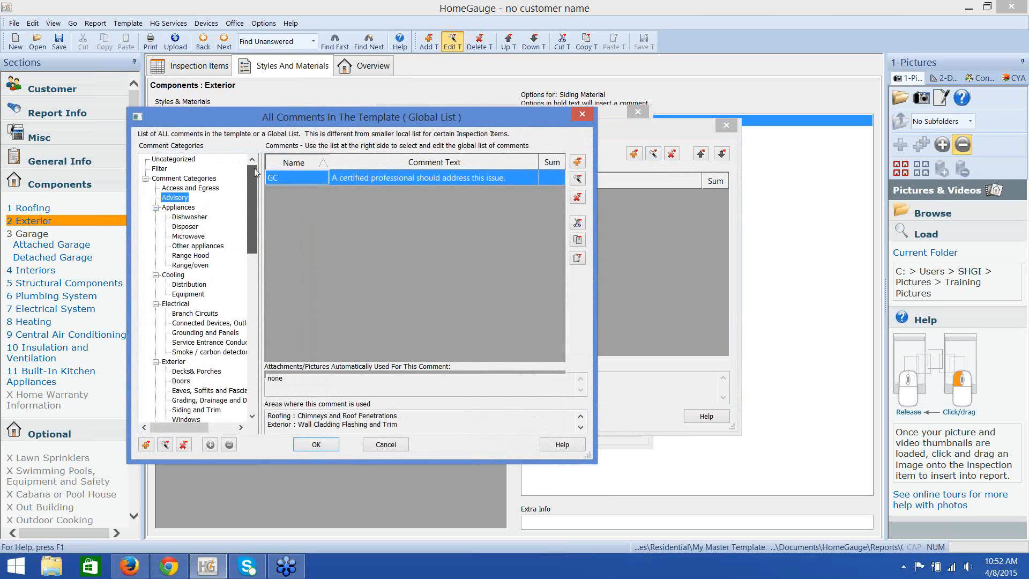
click(159, 169)
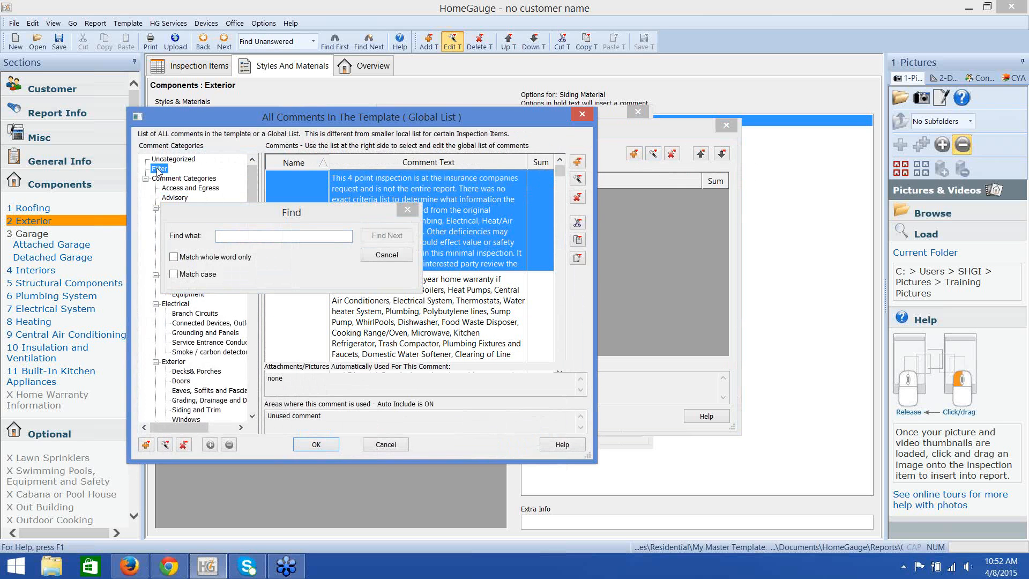
click(258, 238)
text(eifs)
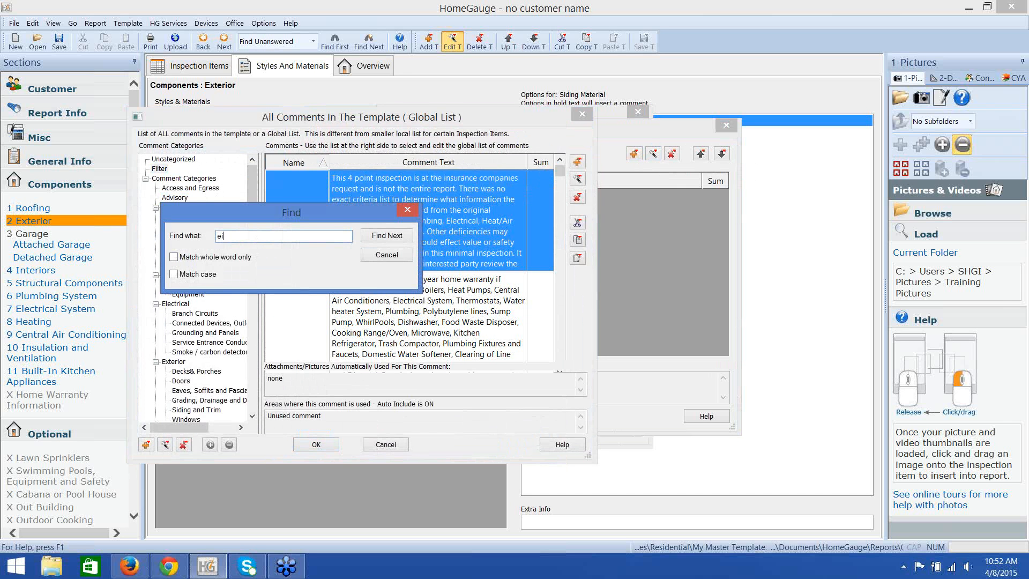
click(395, 237)
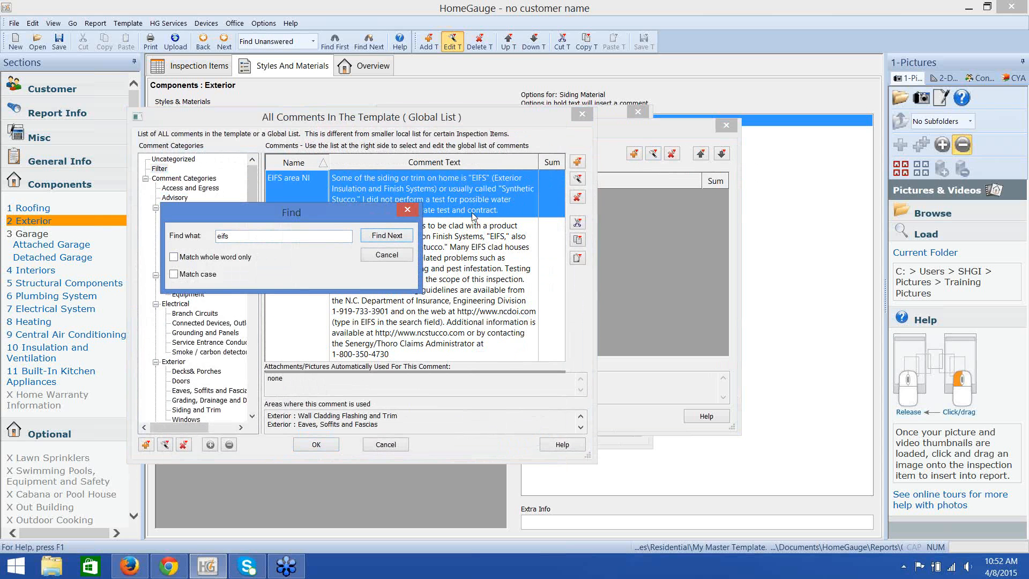
click(378, 257)
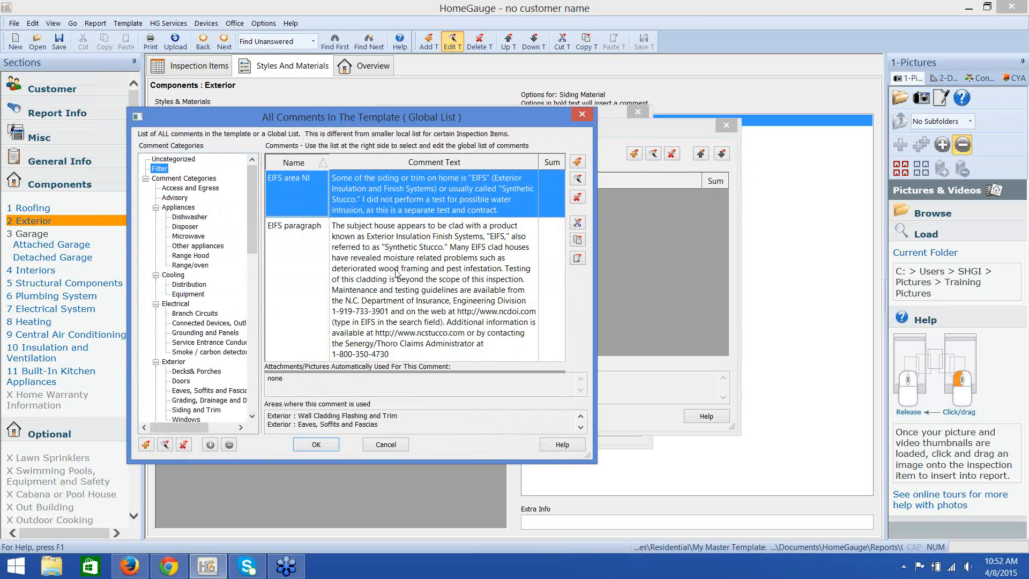
Add the EIFS area NI comment to the EIFS option's auto comments and confirm the option.
click(395, 273)
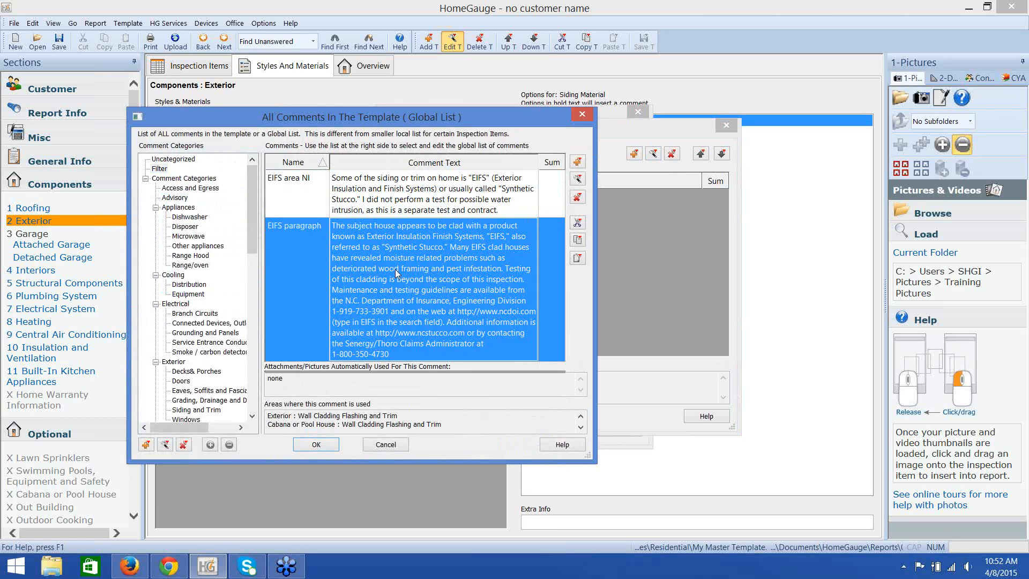
click(407, 190)
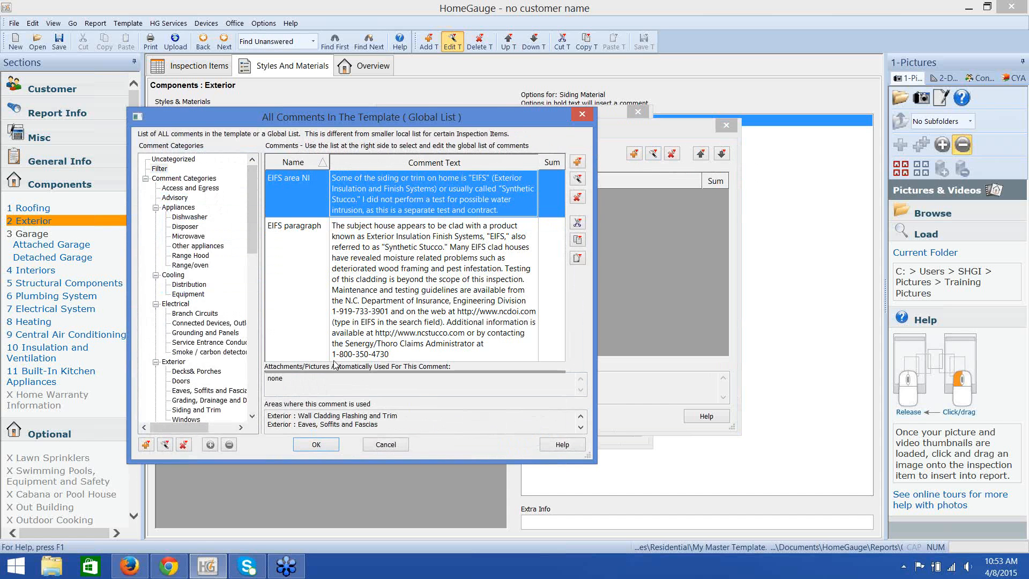
click(322, 448)
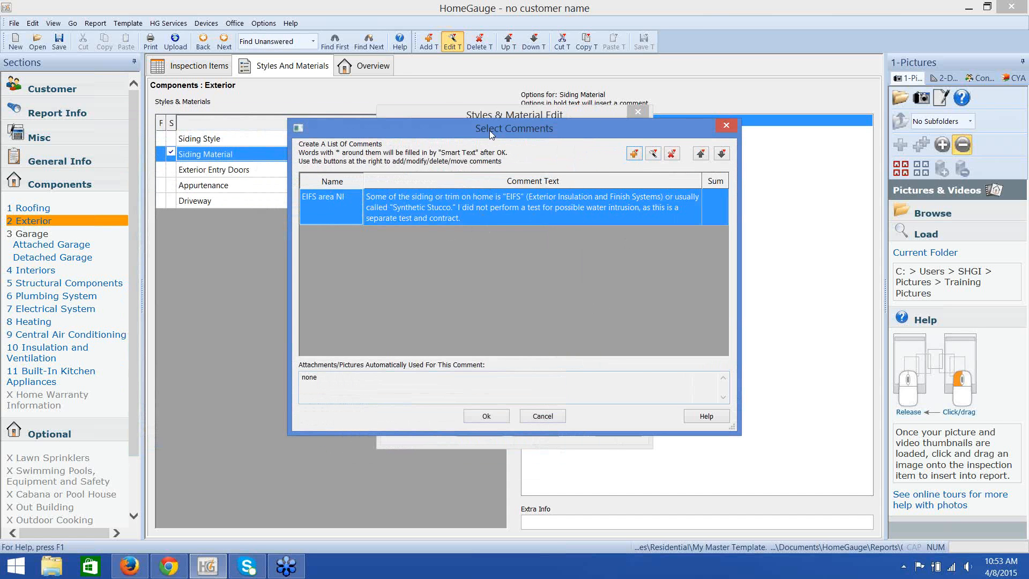
drag(490, 130, 769, 110)
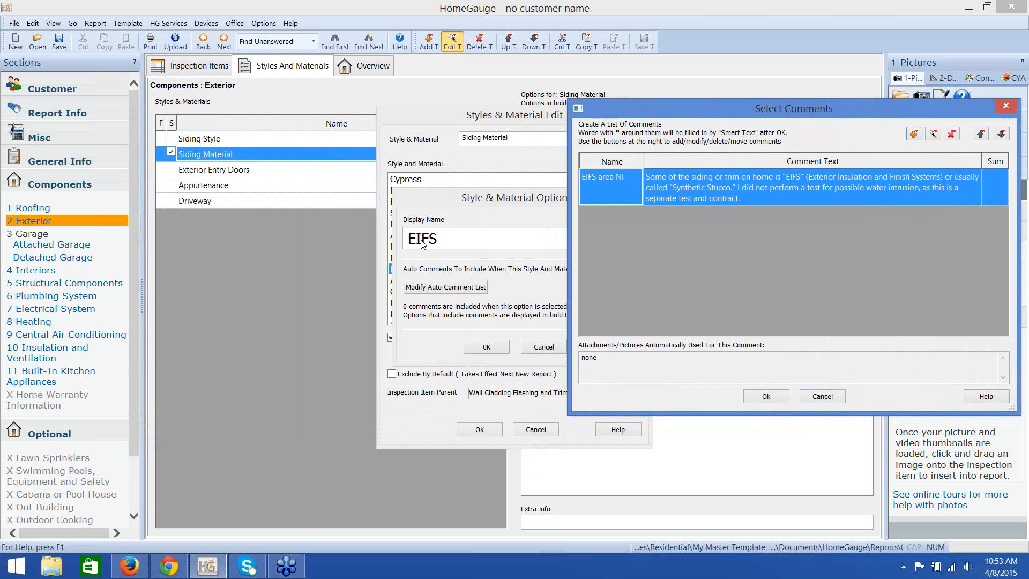
drag(780, 108, 445, 137)
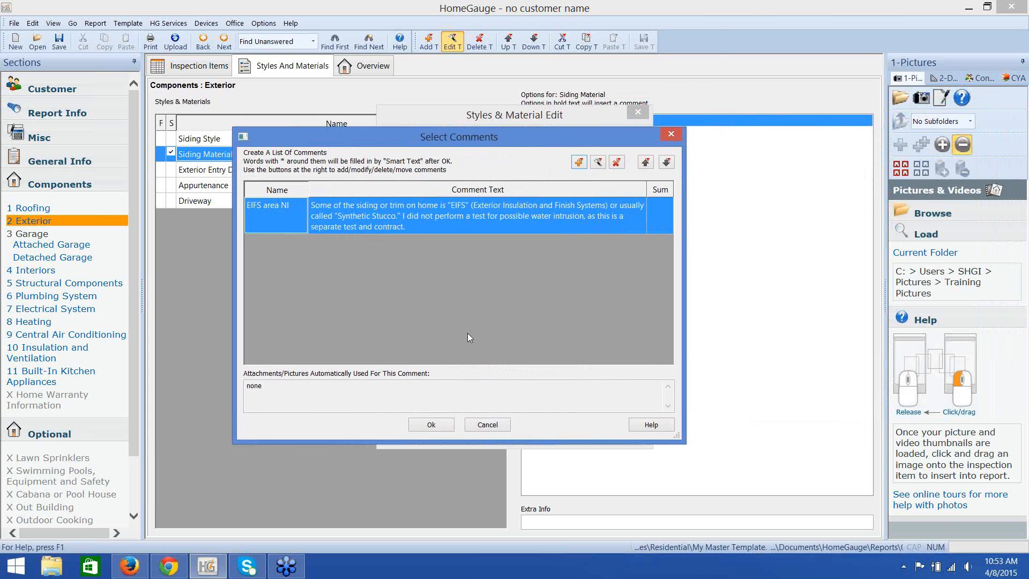
click(442, 424)
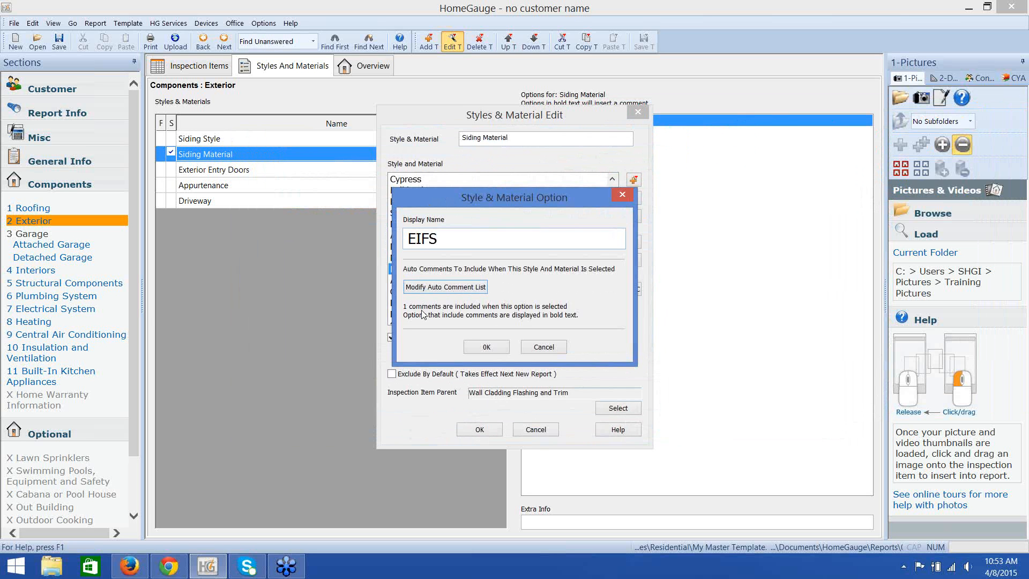
click(486, 348)
Check the EIFS option in the Siding Material list, accept the edits and save the template.
drag(612, 240, 606, 290)
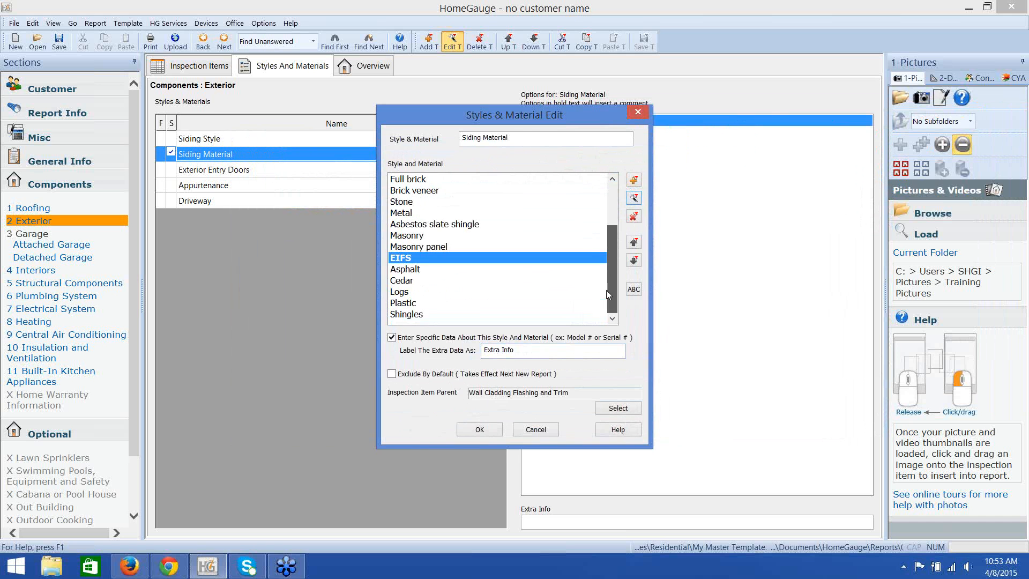
click(426, 261)
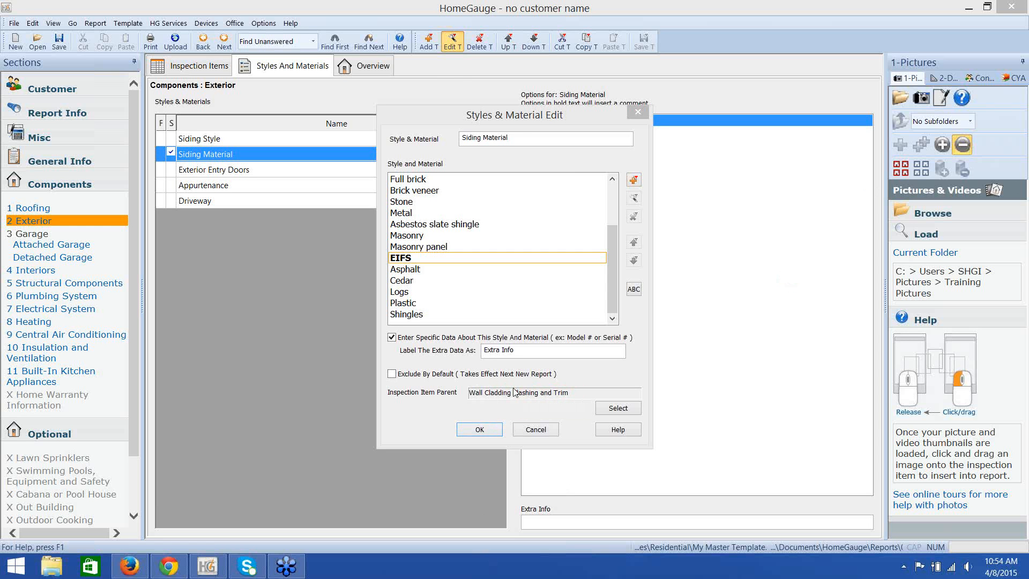
click(479, 430)
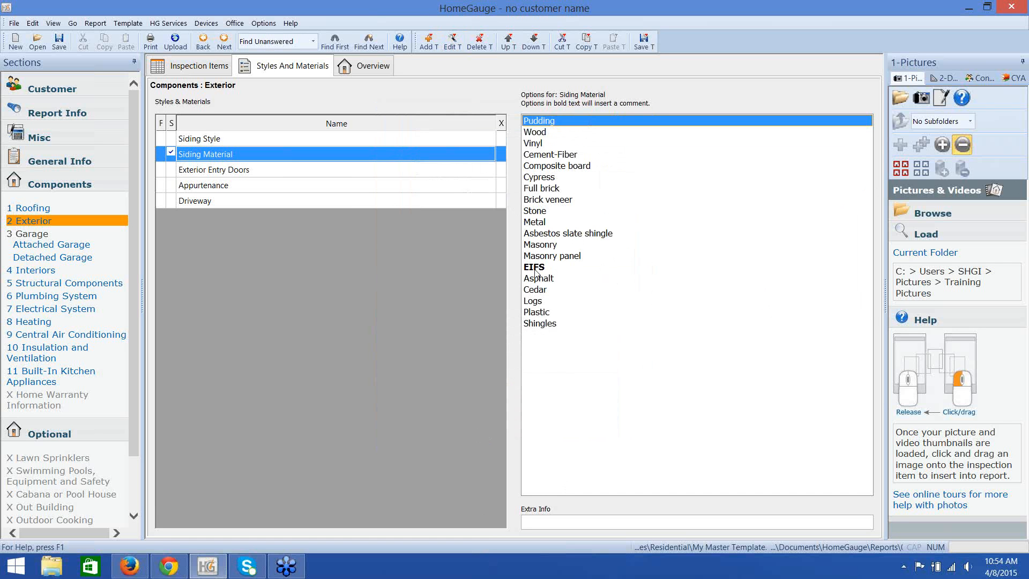
click(645, 42)
Select EIFS as a siding material and review the second comment under Wall Cladding Flashing and Trim.
click(534, 267)
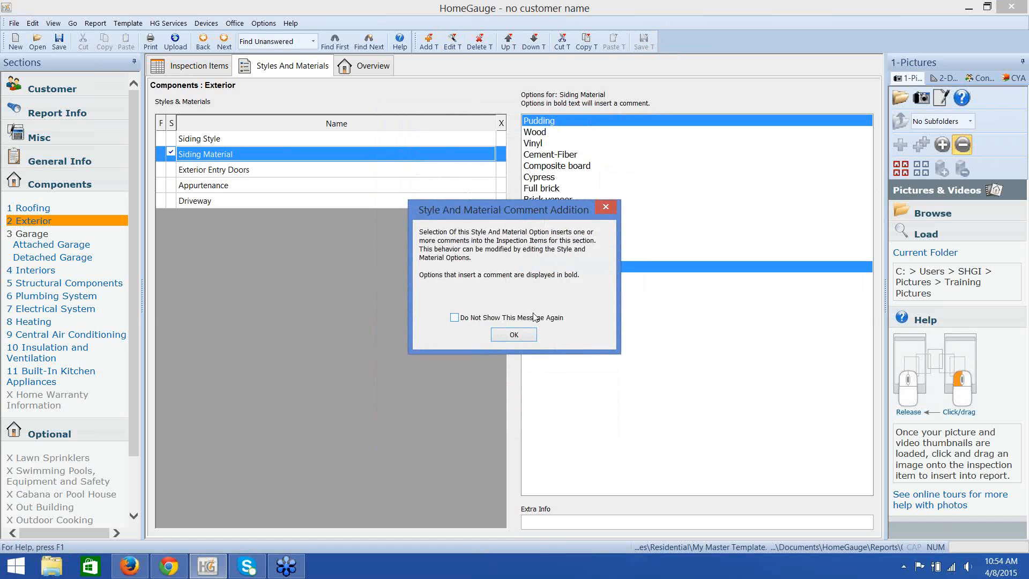
click(513, 336)
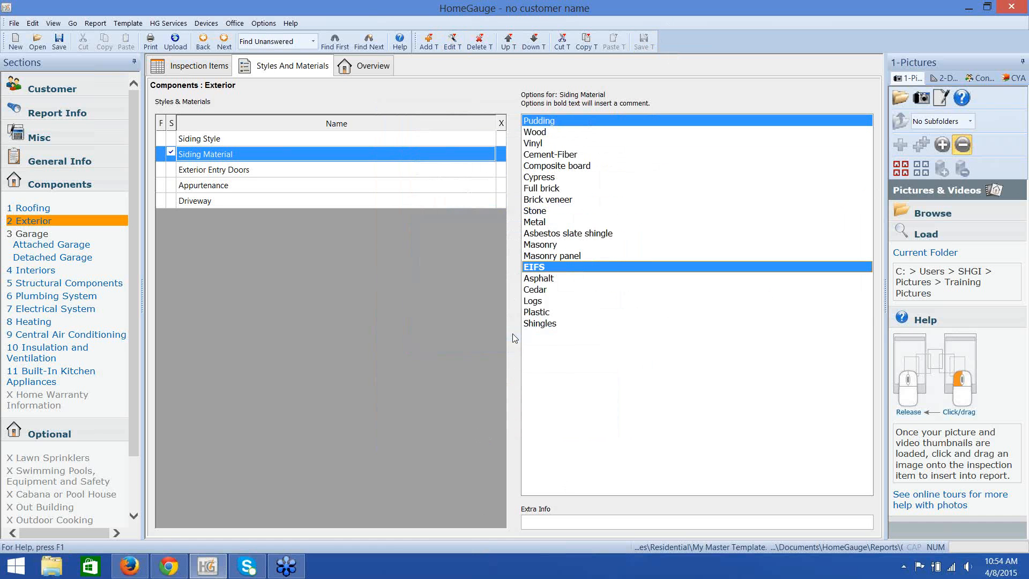
click(199, 65)
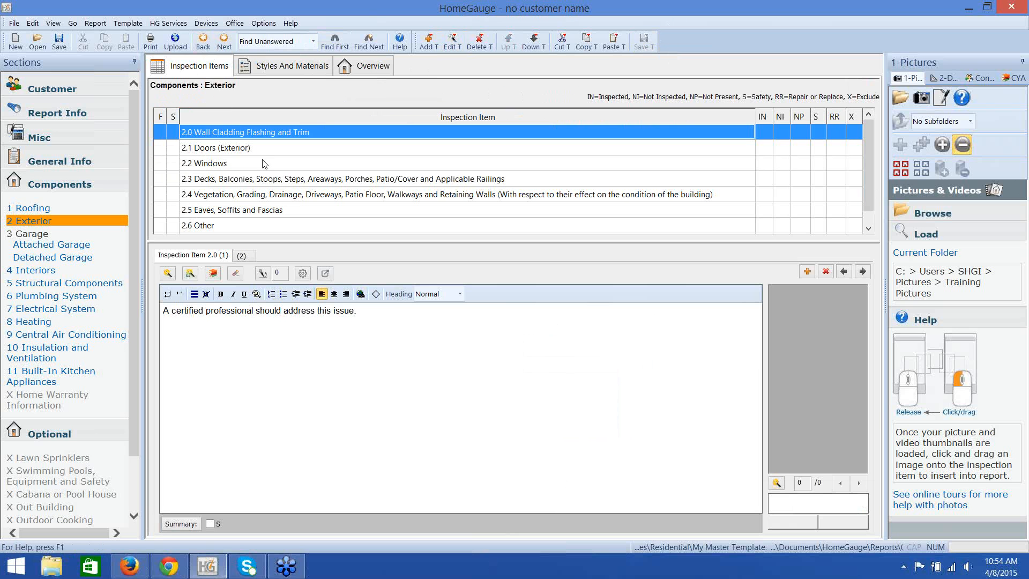
click(241, 257)
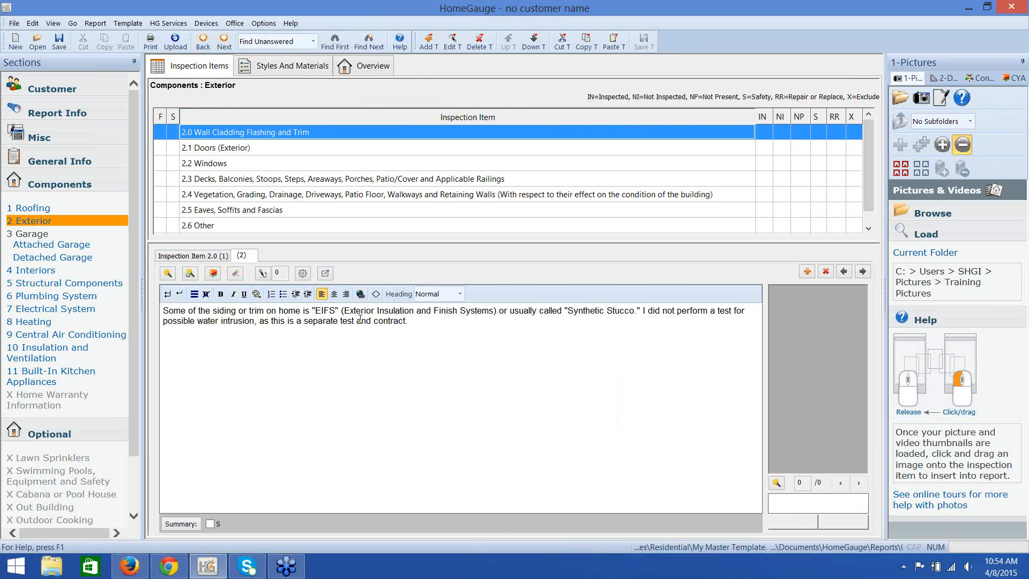
drag(360, 320, 461, 332)
click(460, 331)
click(287, 78)
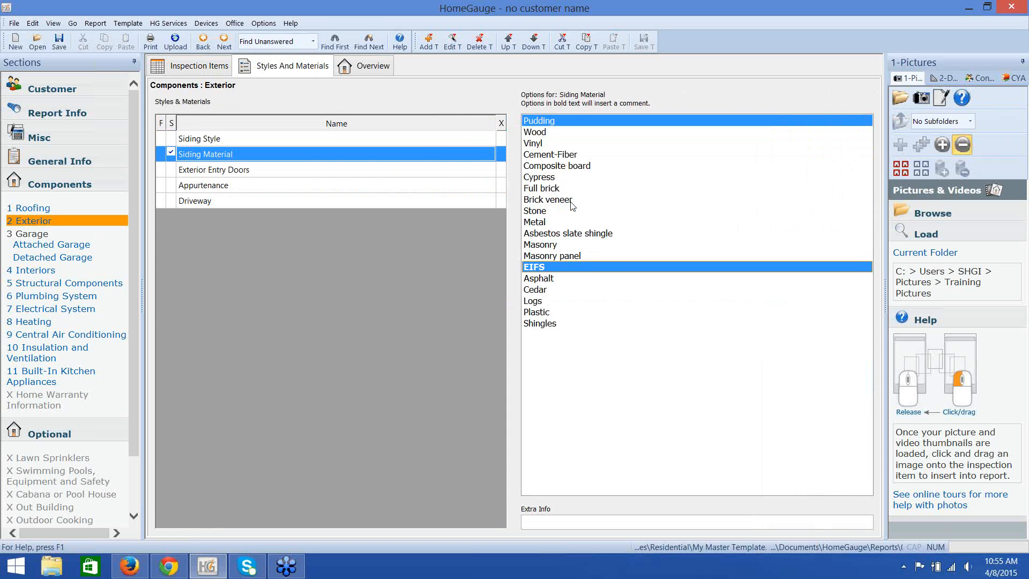
Turn off automatic inclusion on report start for Exterior's Exterior SOP introduction comment and save the template.
click(366, 66)
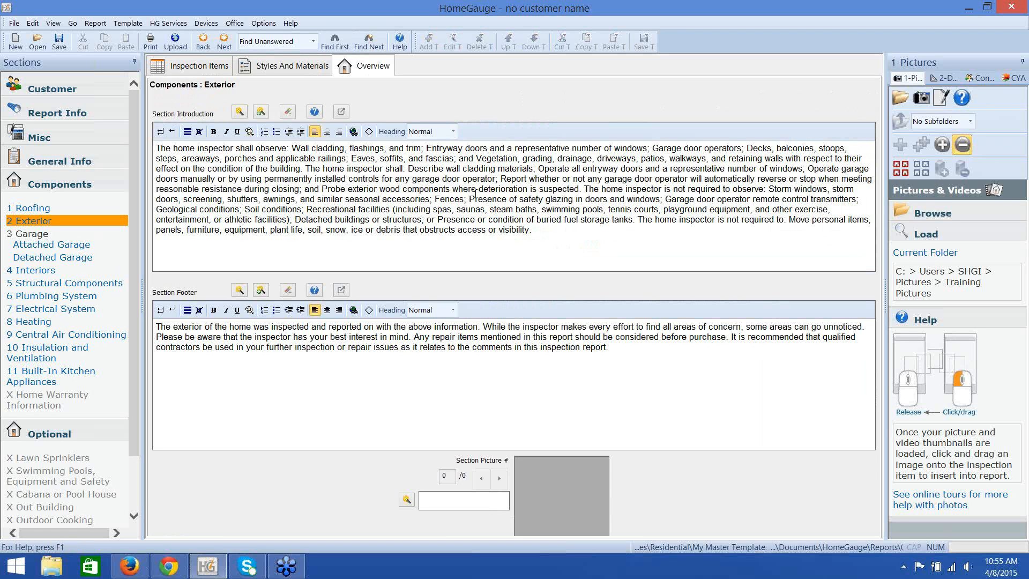
click(240, 112)
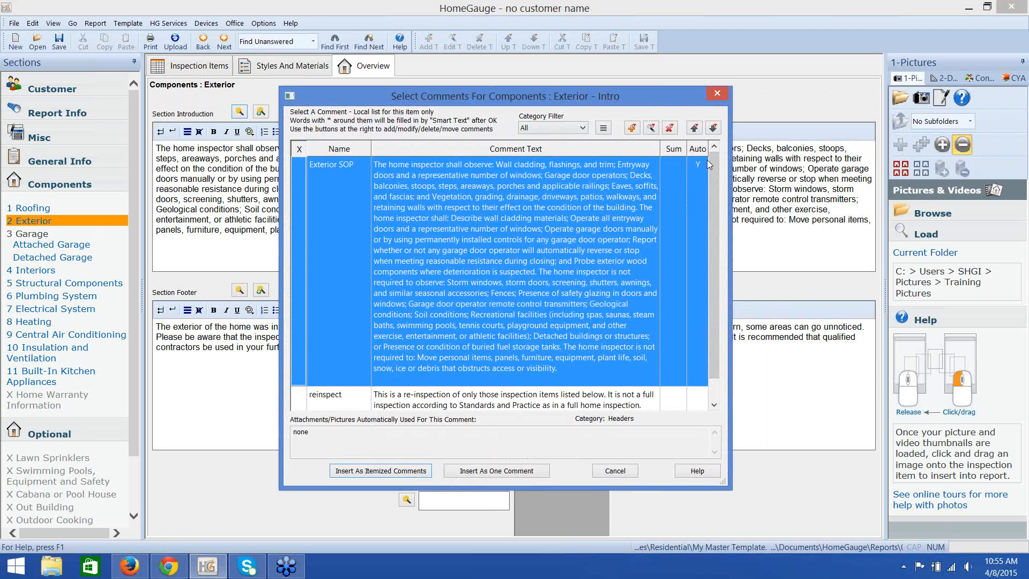
click(650, 127)
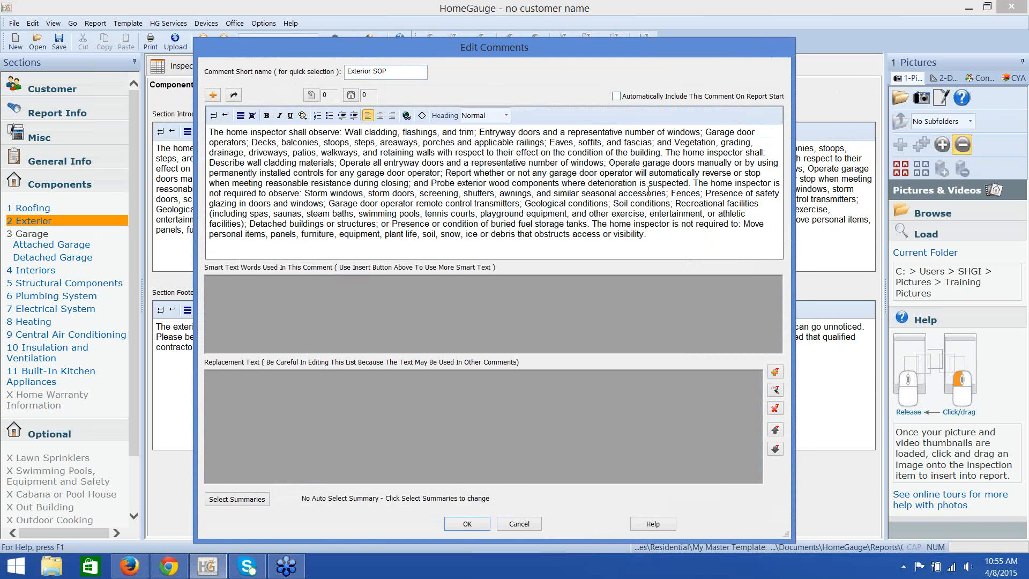
click(477, 523)
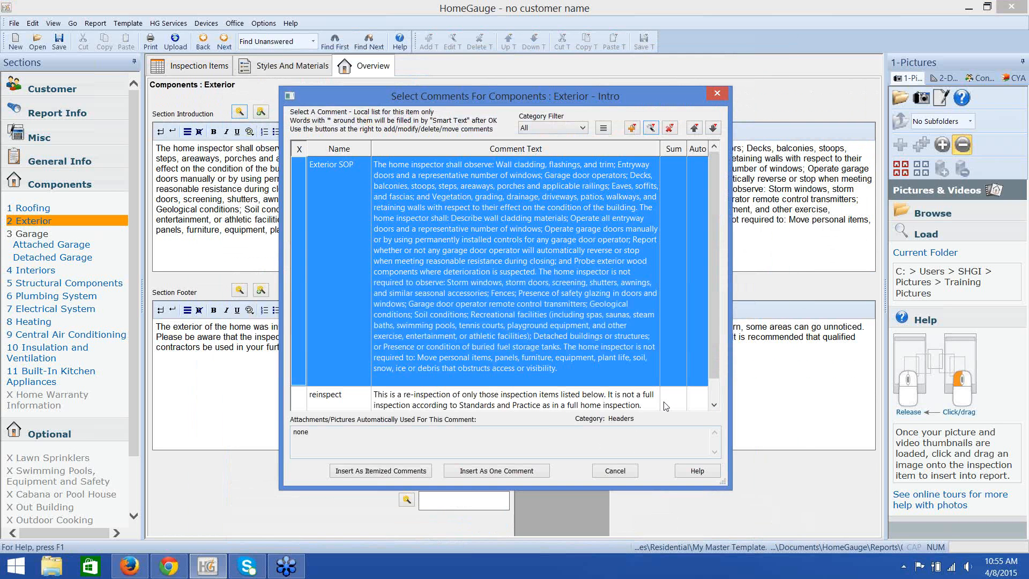
click(615, 471)
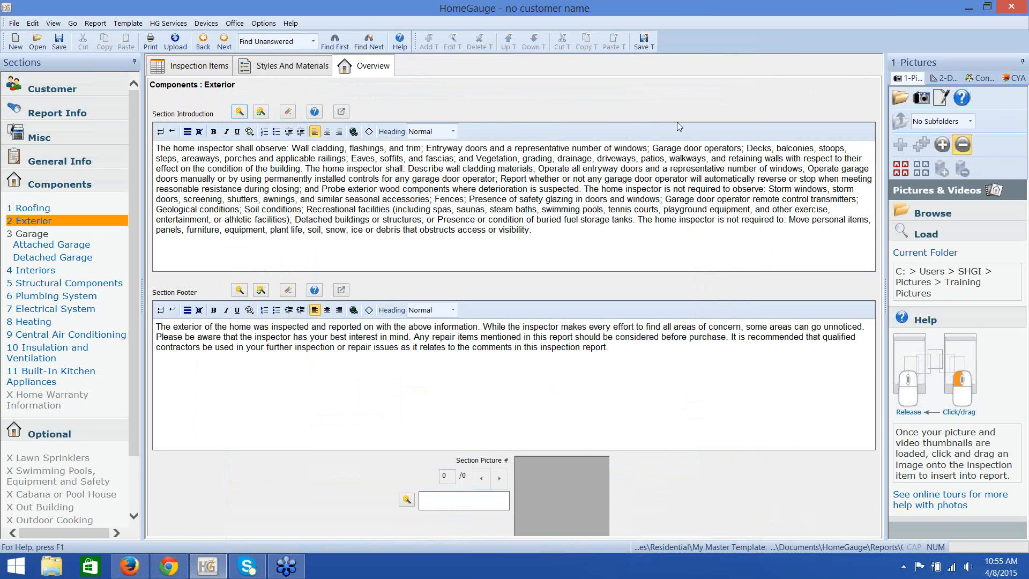
click(646, 43)
Delete the Exterior section's introduction text from the current report and open the Summary section.
drag(550, 242, 156, 148)
key(Delete)
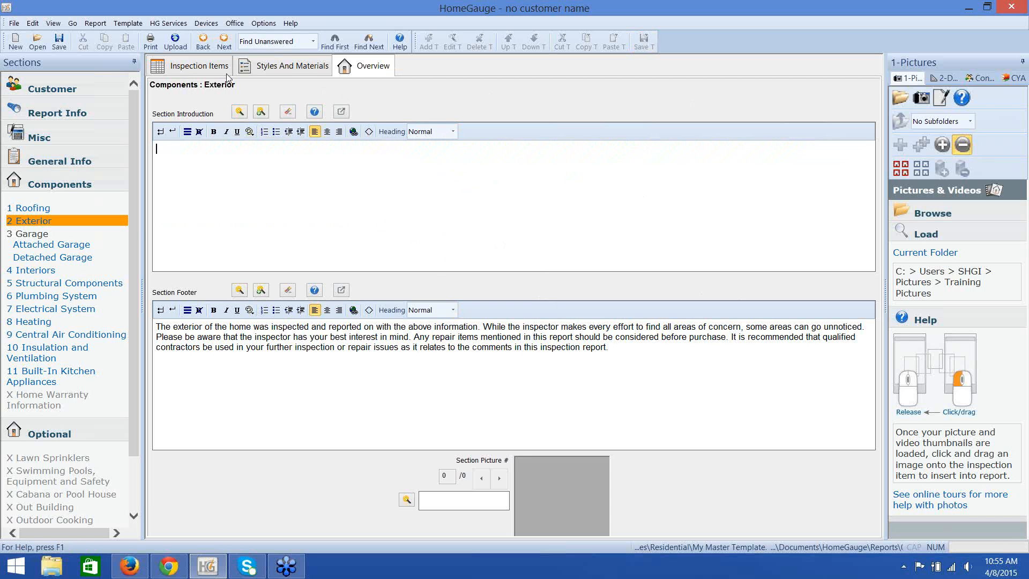
scroll(126, 322, down, 2)
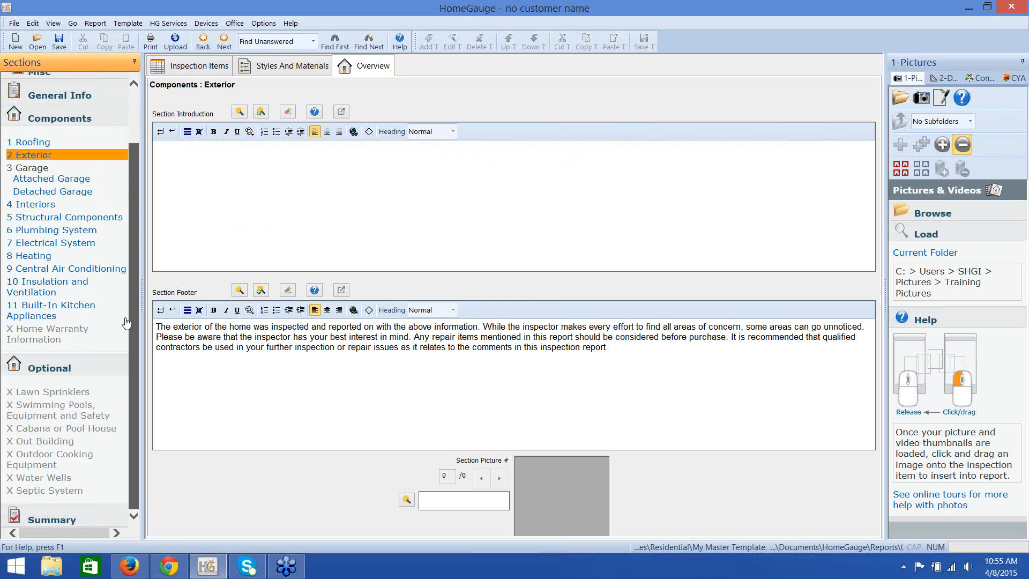
click(72, 517)
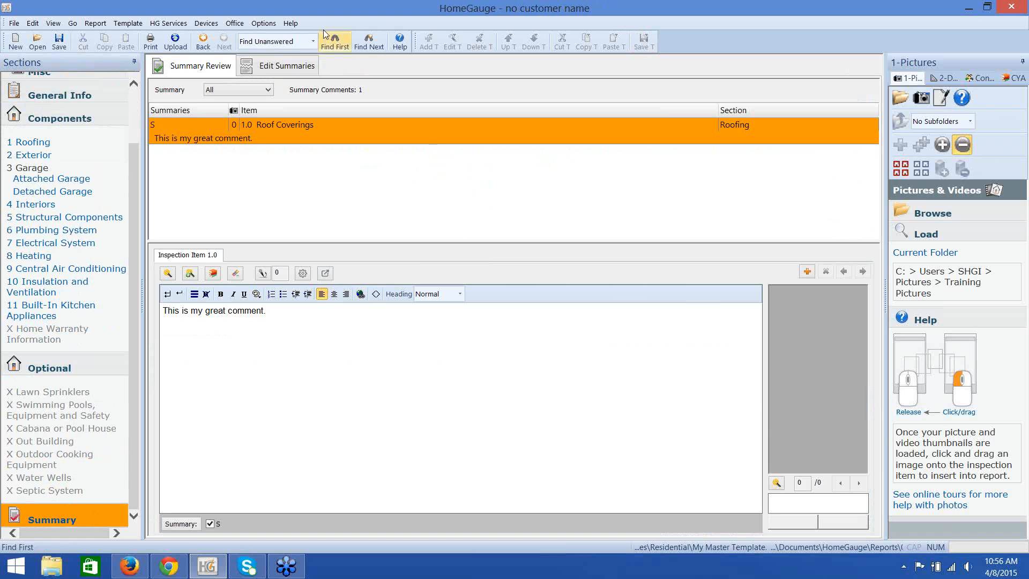
Add a new summary to the template named Safety Summary with the abbreviation SS.
click(282, 68)
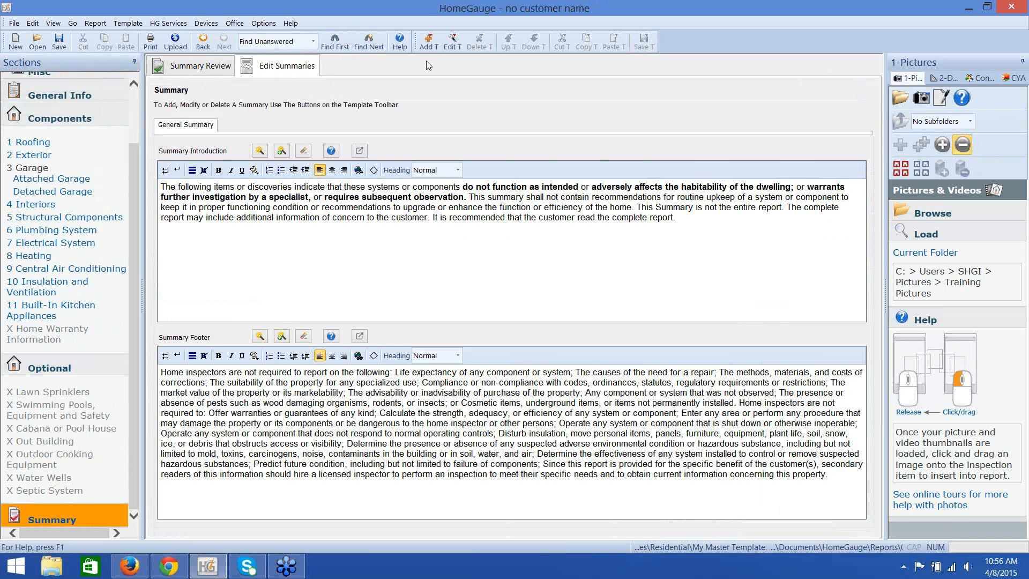
click(428, 43)
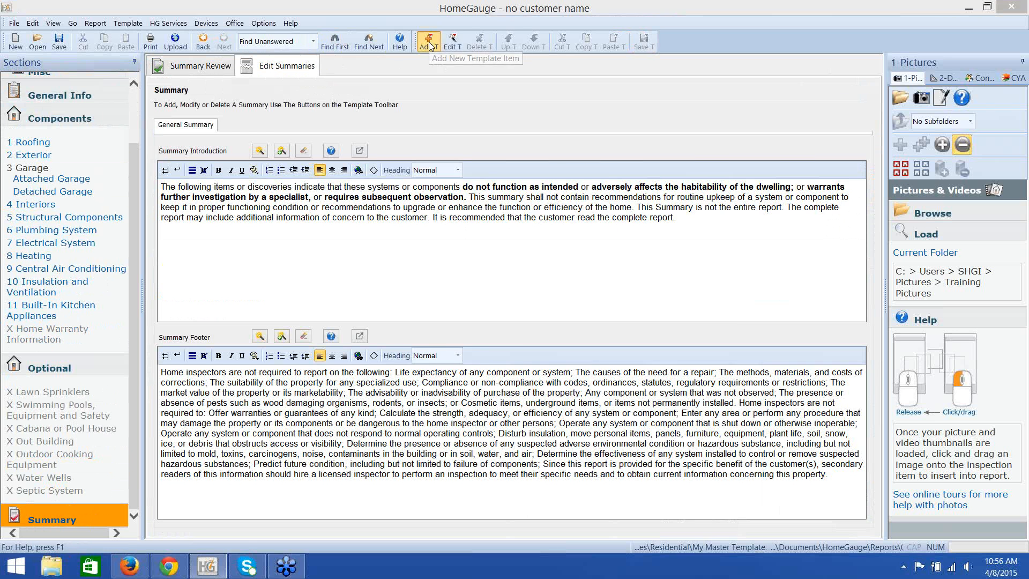
text(Safety)
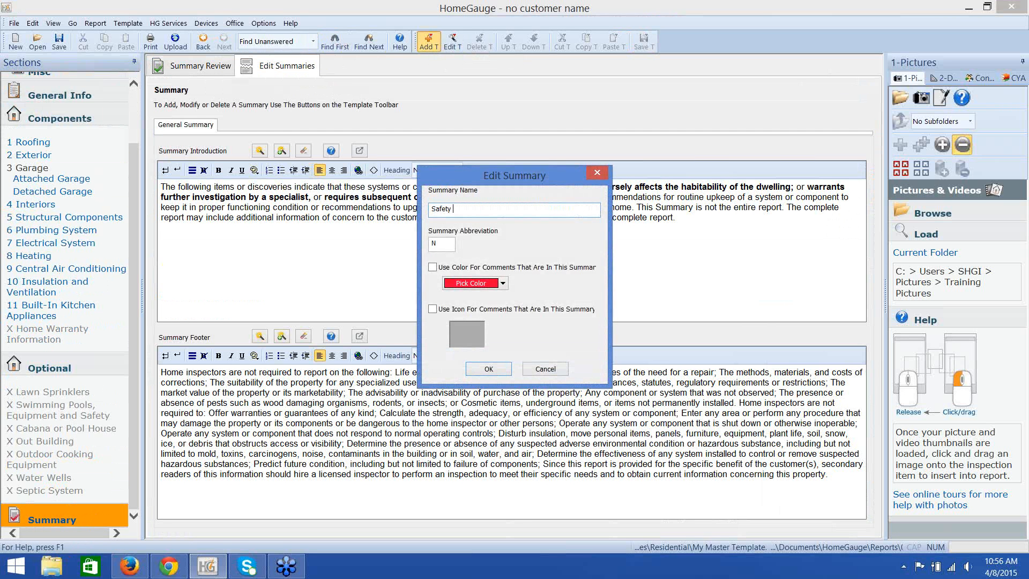
text( Summary)
drag(454, 243, 425, 243)
text(ss)
text(SS)
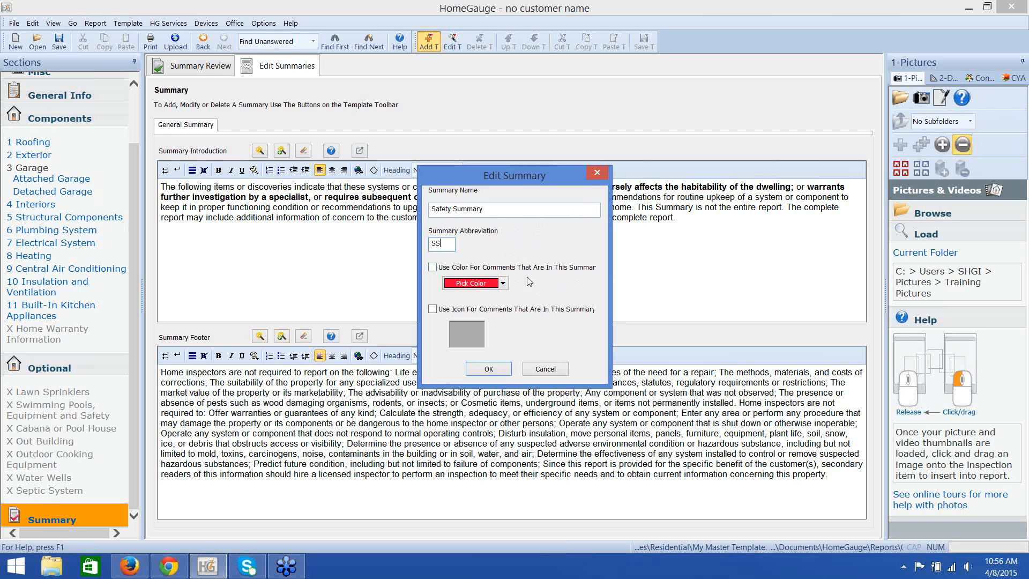
Use blue for comments in the Safety Summary, accept the new summary and save the template.
click(503, 284)
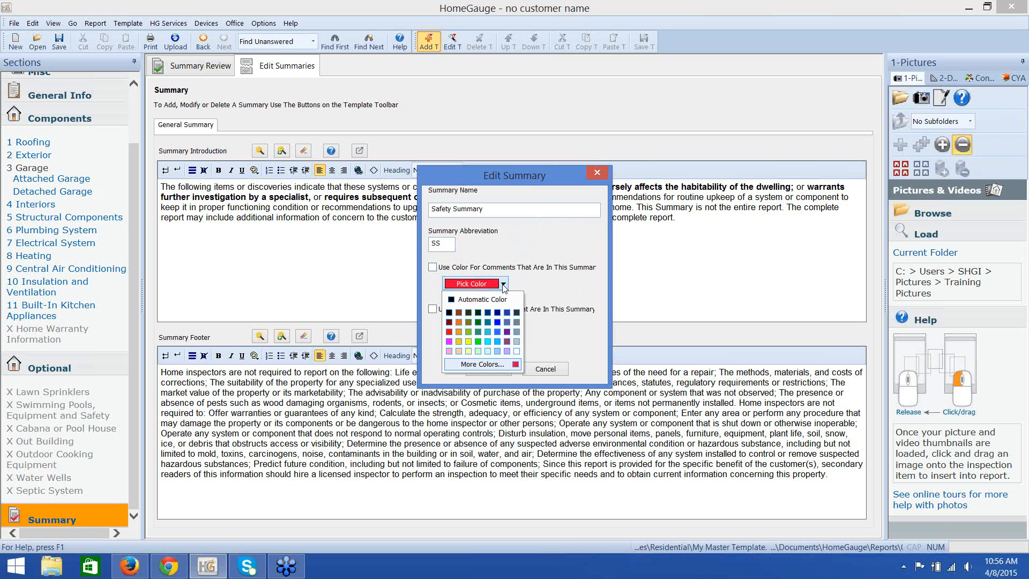
click(498, 323)
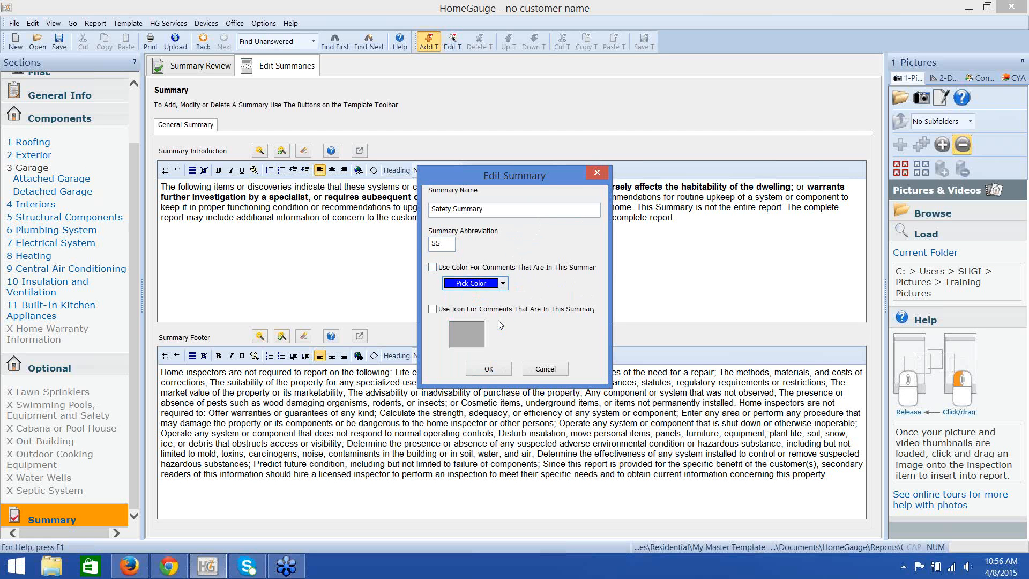
click(434, 267)
click(498, 369)
click(499, 368)
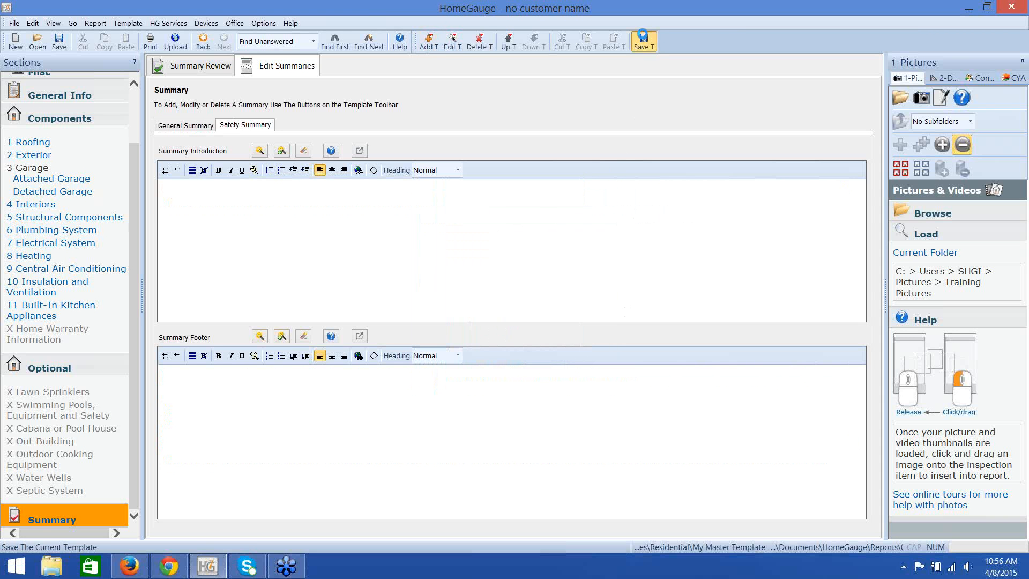
click(643, 38)
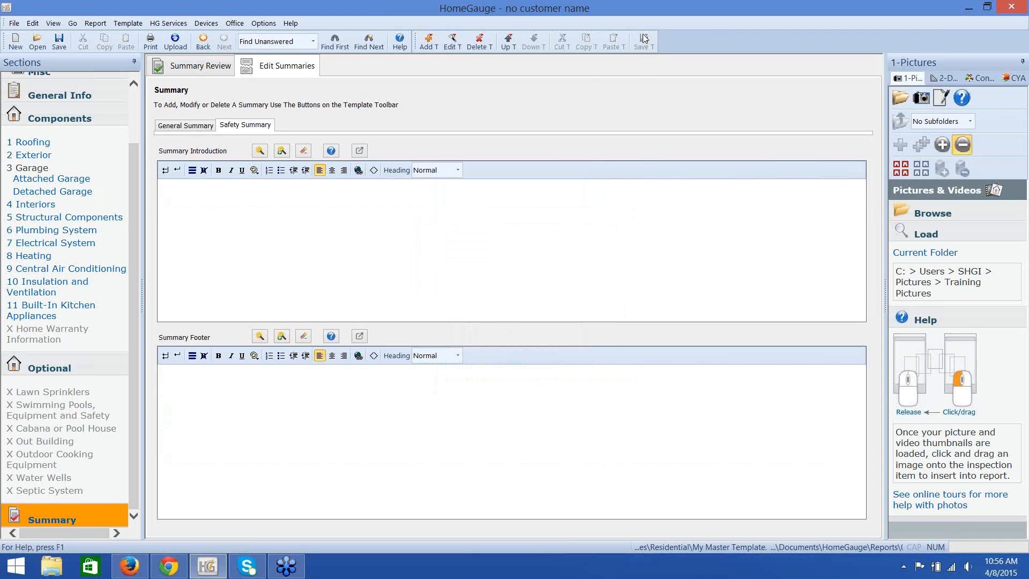
Change the General Summary's abbreviation to G and its comment color to red.
click(207, 127)
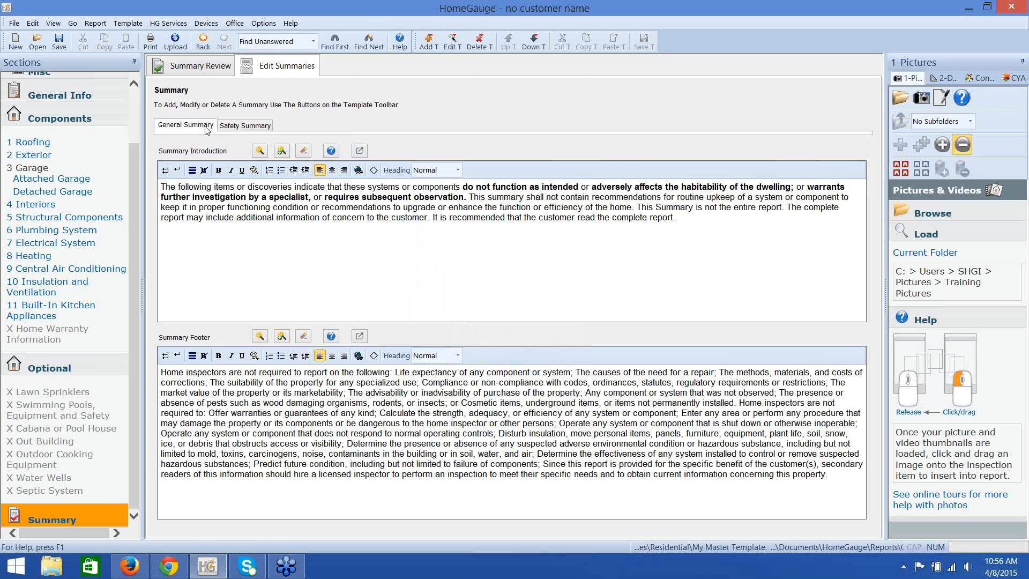
click(235, 127)
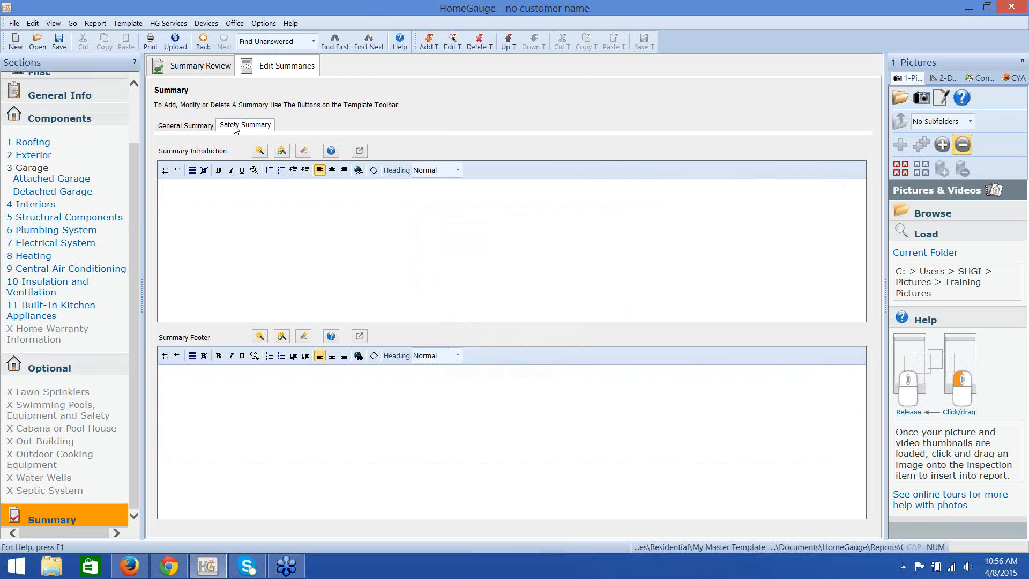
click(206, 127)
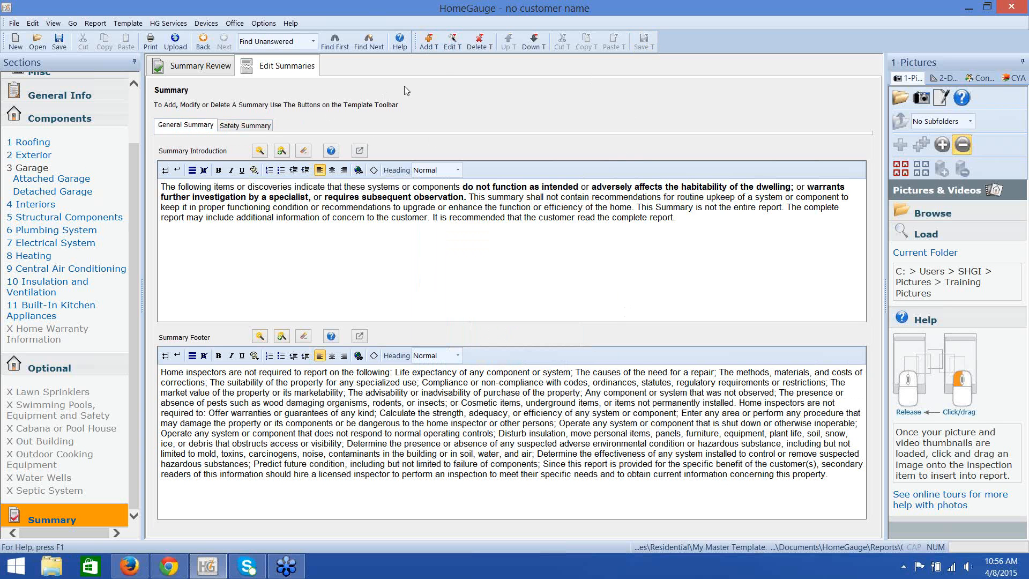
click(452, 41)
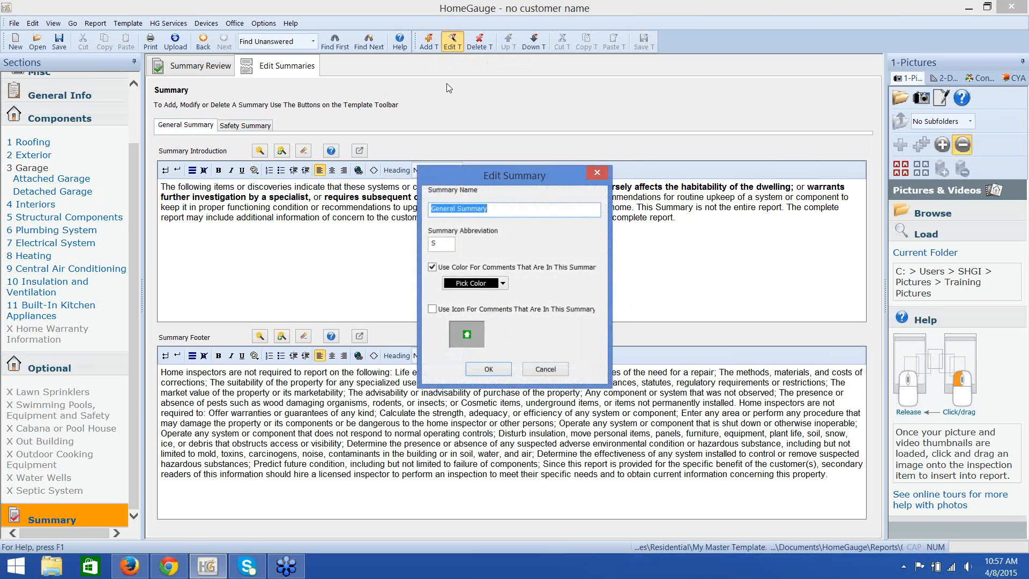
click(449, 242)
text(GS)
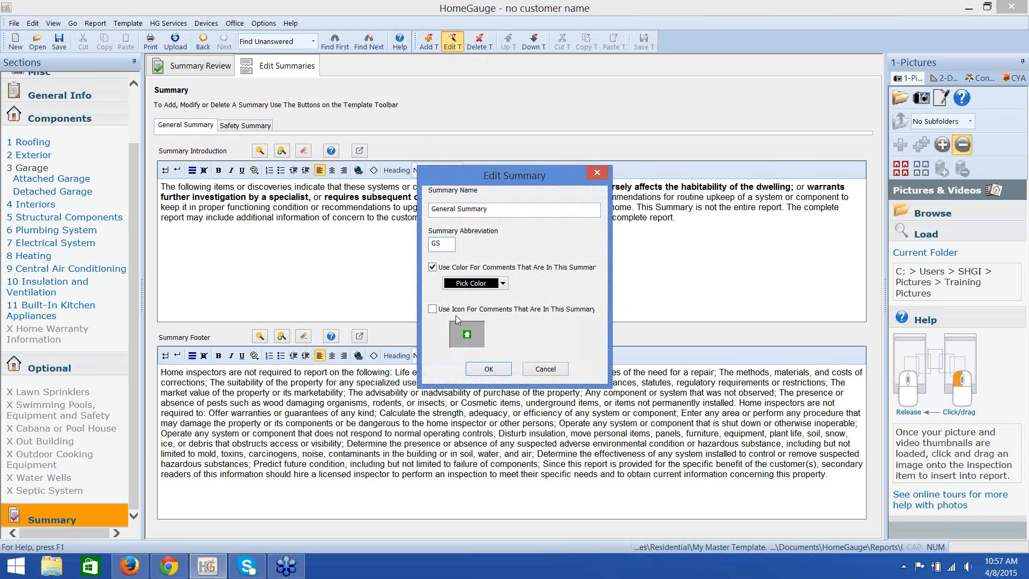
key(BackSpace)
click(504, 283)
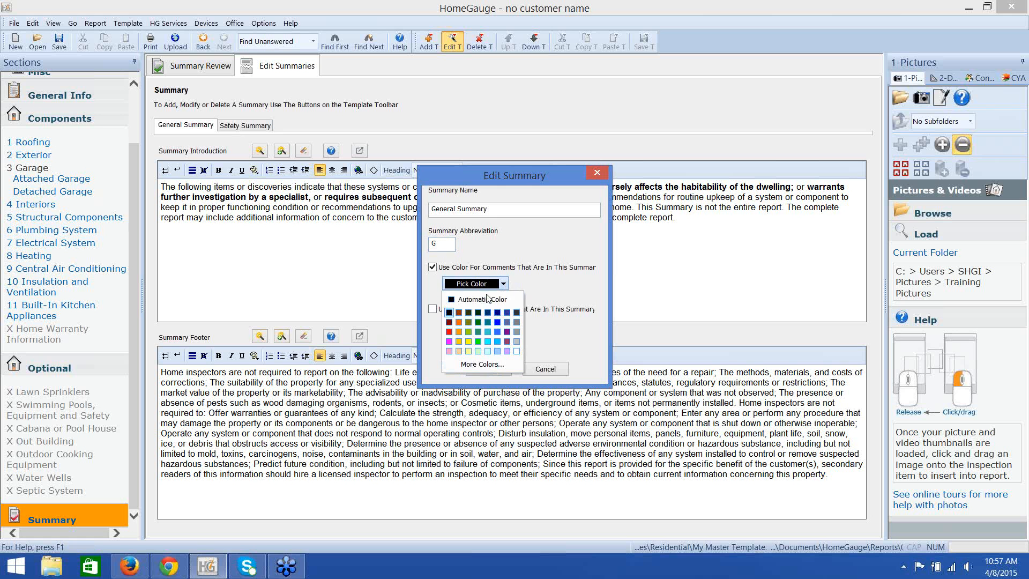
click(449, 332)
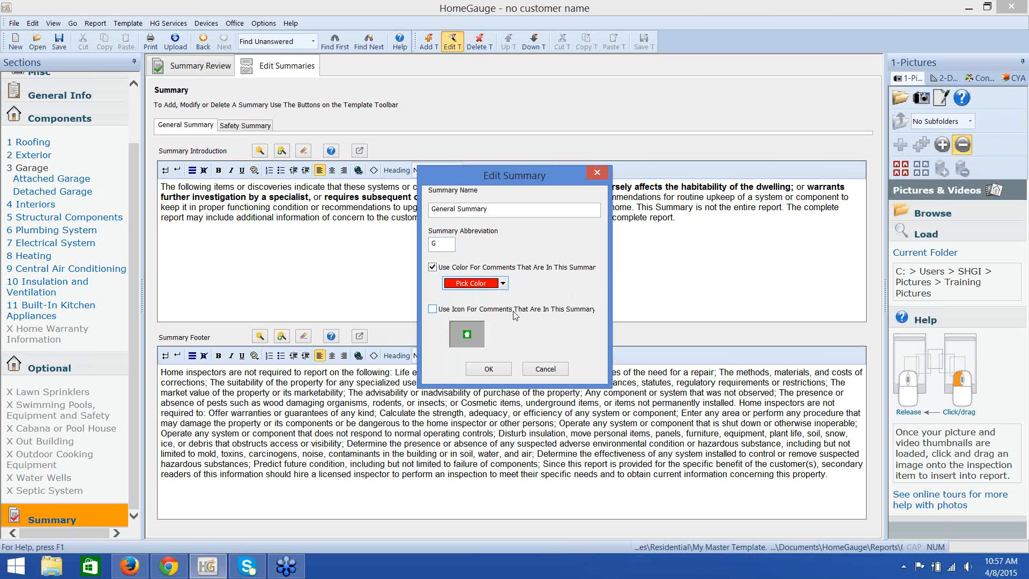
click(488, 369)
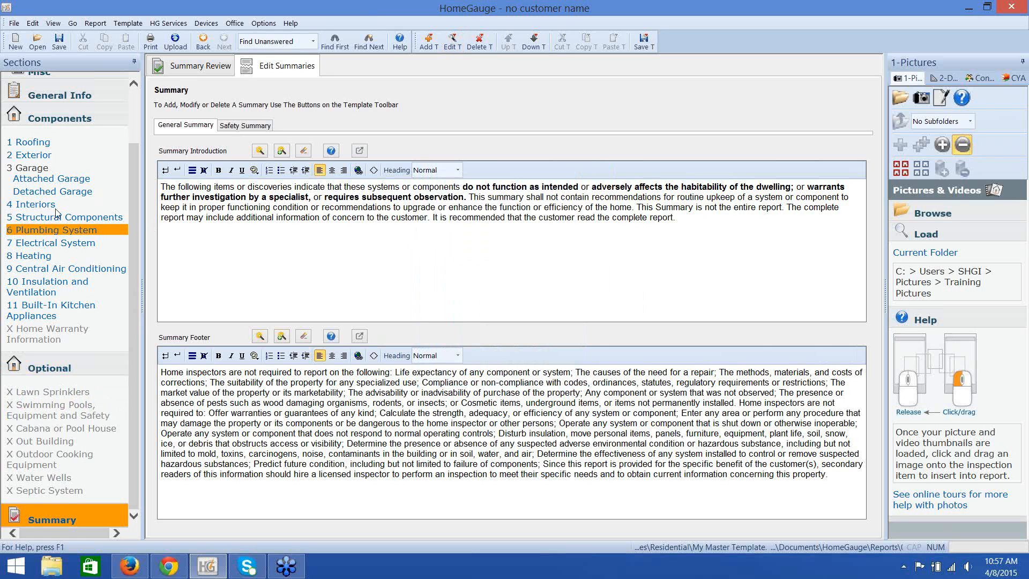
In Roofing's inspection items, assign the Roof Coverings and Flashings comments to the SS summary only.
click(49, 144)
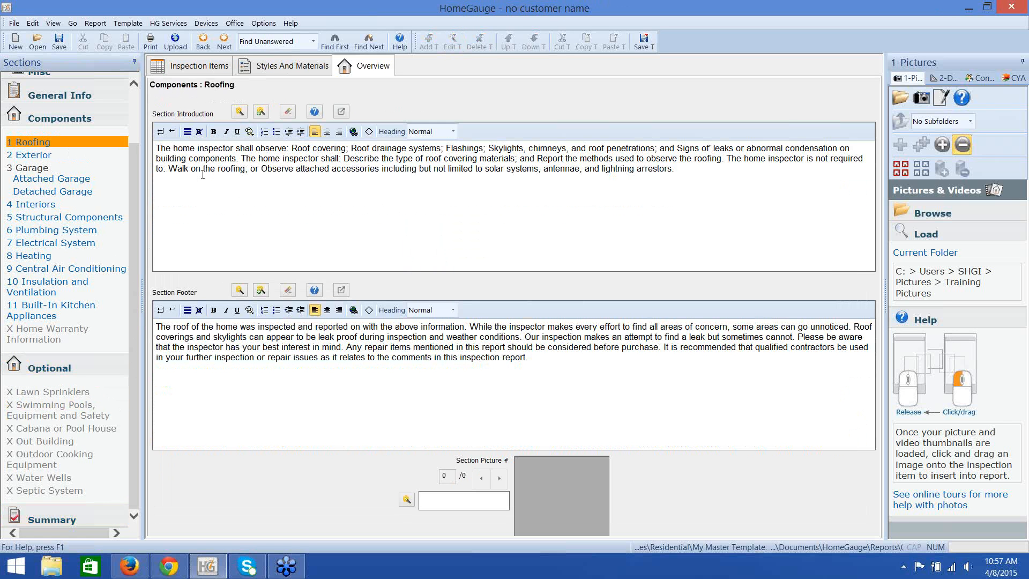
click(199, 62)
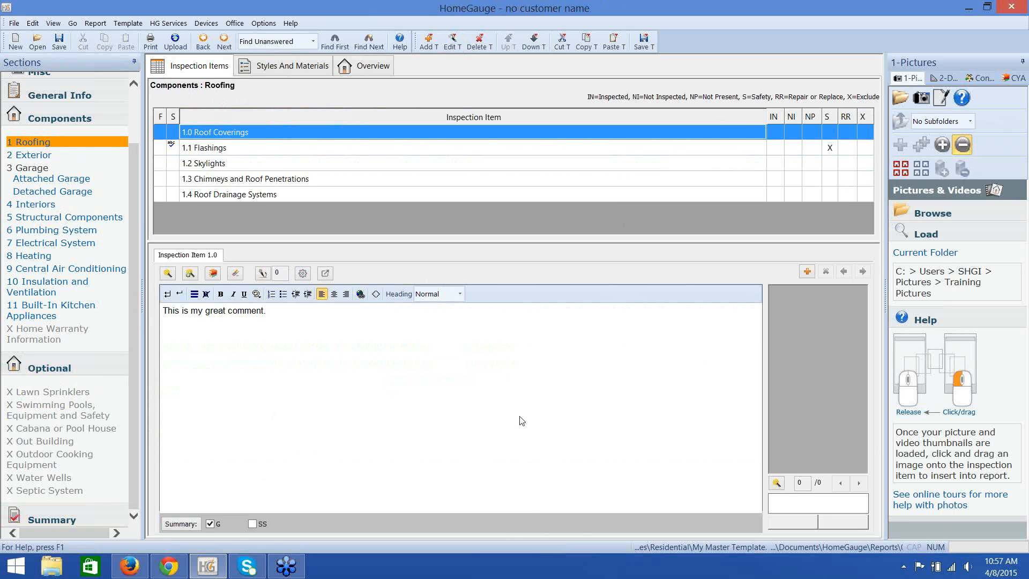
click(253, 523)
click(209, 523)
click(694, 147)
click(830, 148)
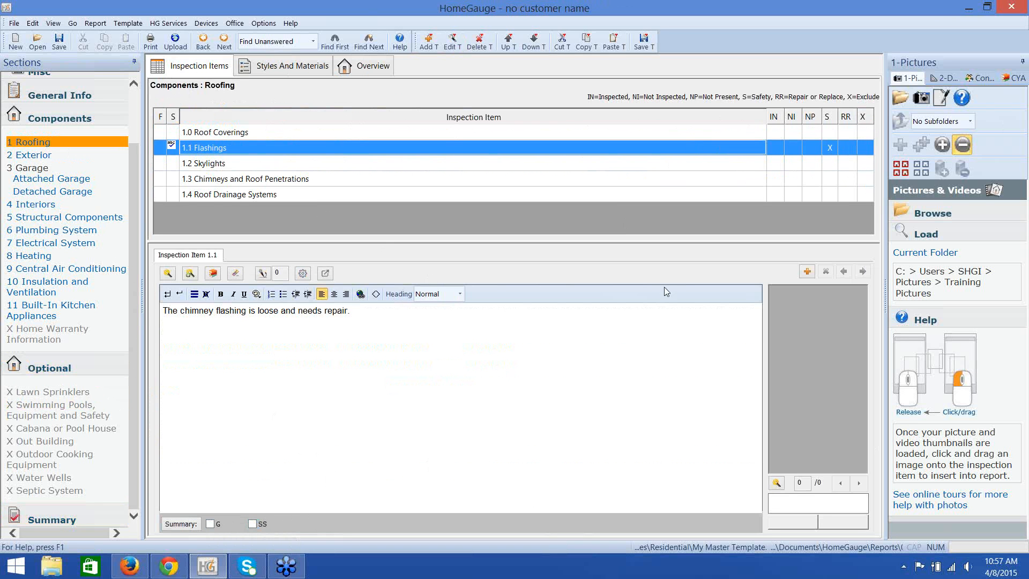
click(253, 524)
Switch the Roof Coverings comment to the G summary only, mark the item RR and save the template.
click(233, 130)
click(252, 524)
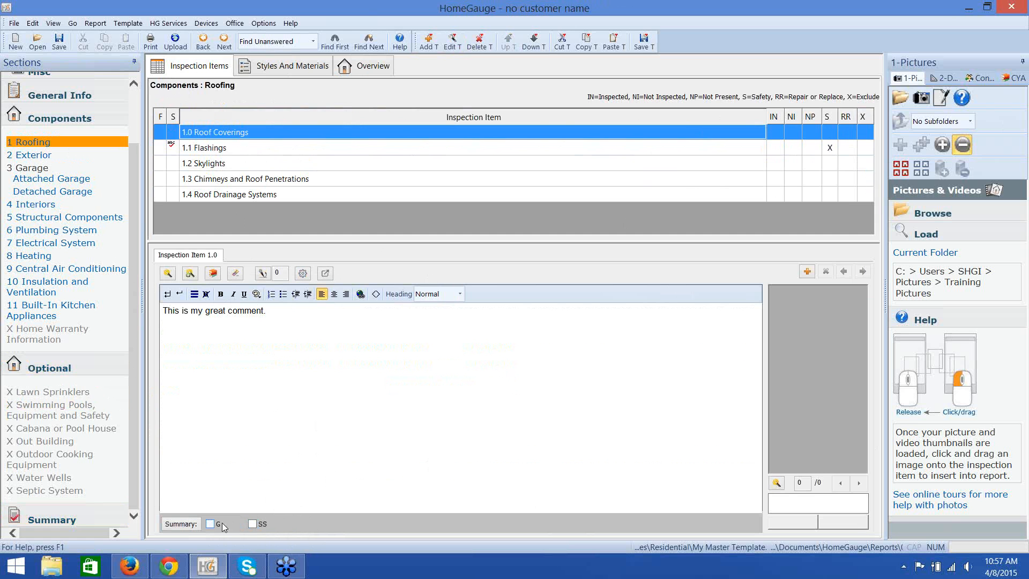
click(210, 525)
click(847, 132)
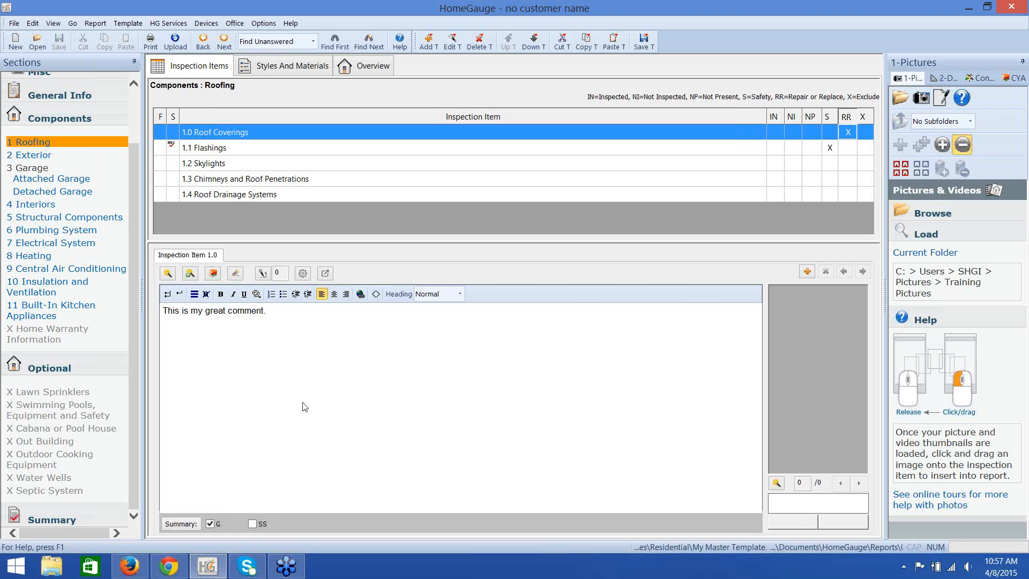
click(306, 150)
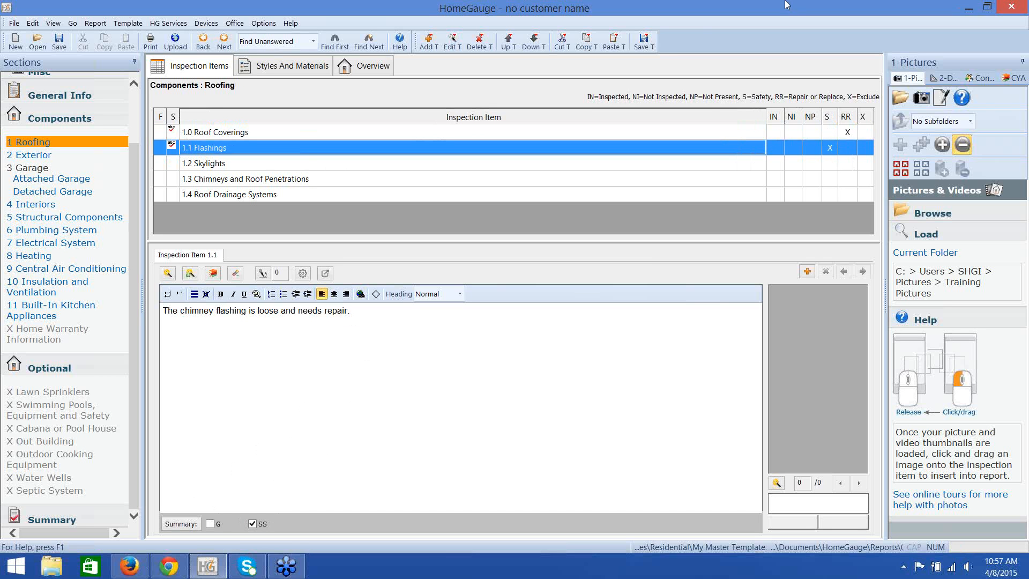
click(646, 42)
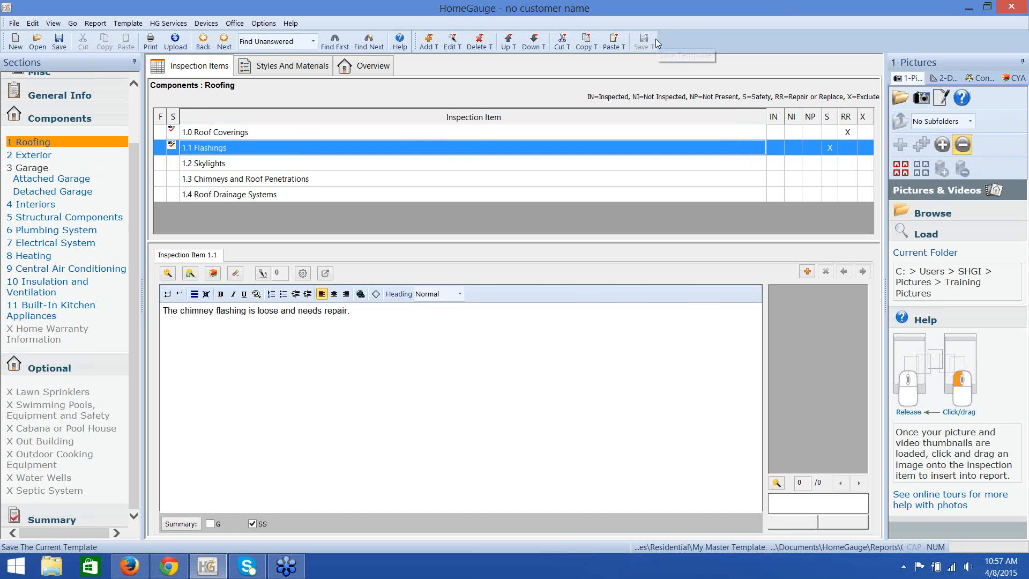
click(127, 23)
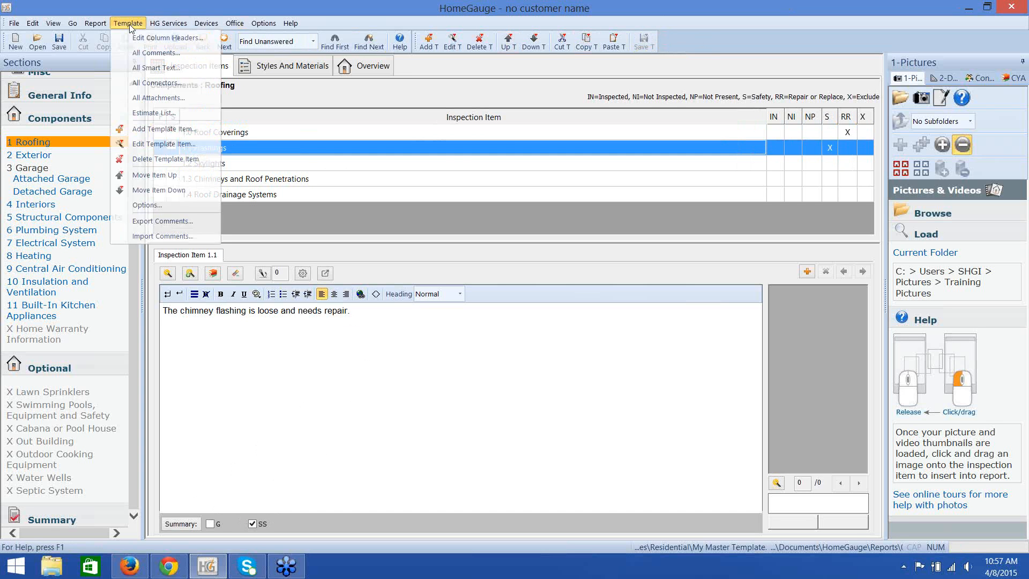
click(153, 53)
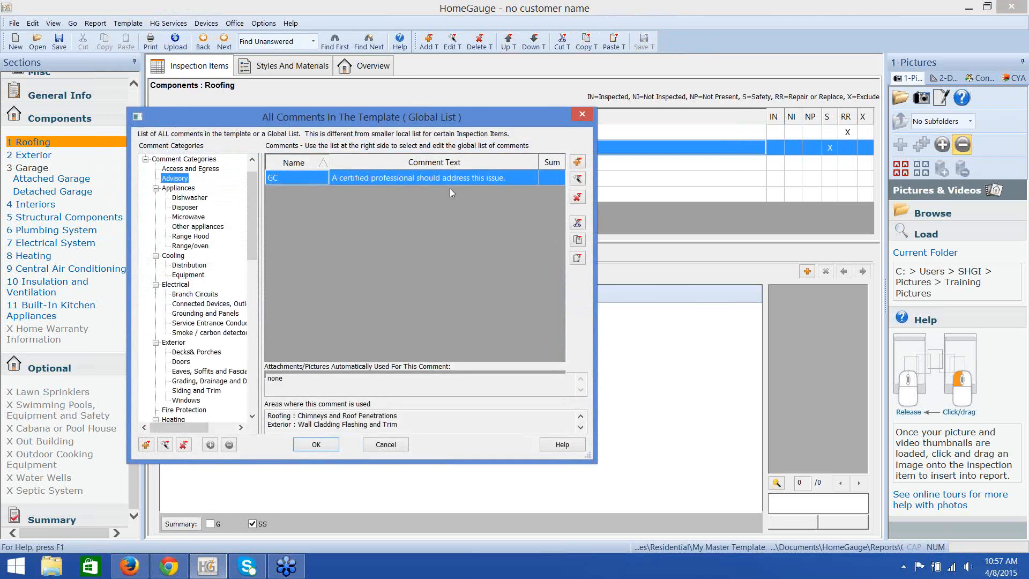
click(386, 444)
Edit the default column headers for all sections, enabling "Quick Set" summary selections for the S (Safety) column.
click(128, 23)
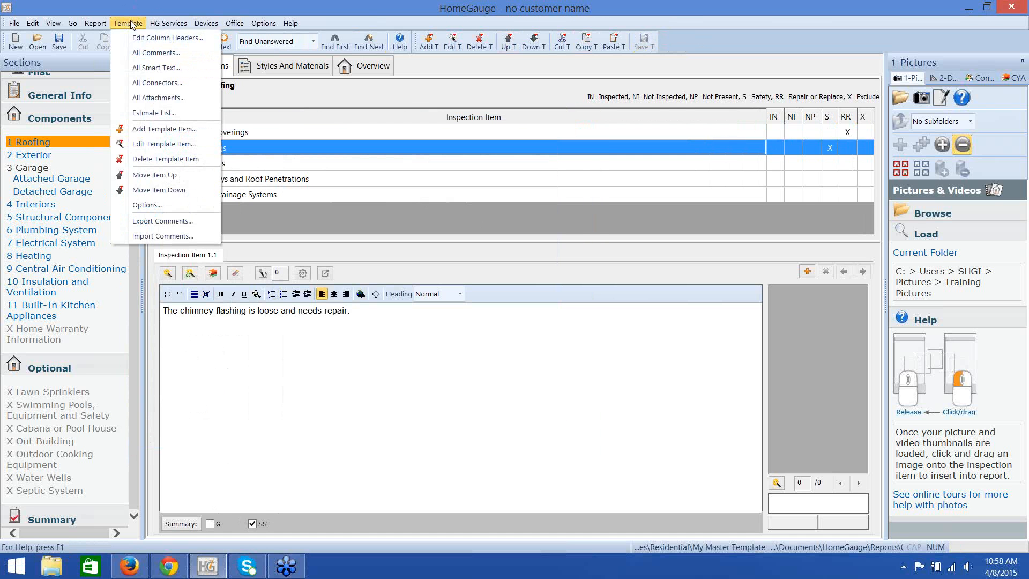
click(156, 37)
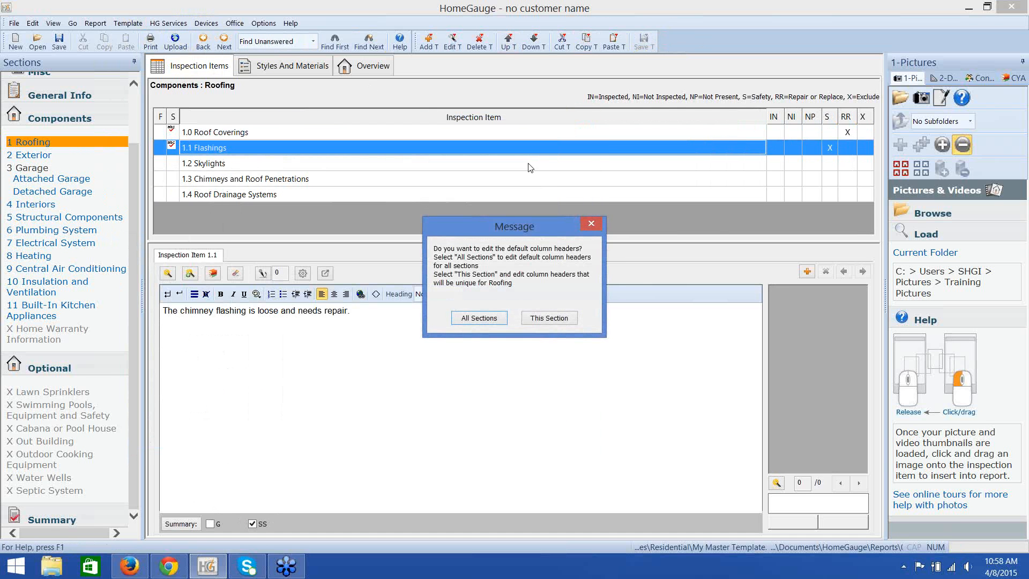
click(493, 320)
click(630, 323)
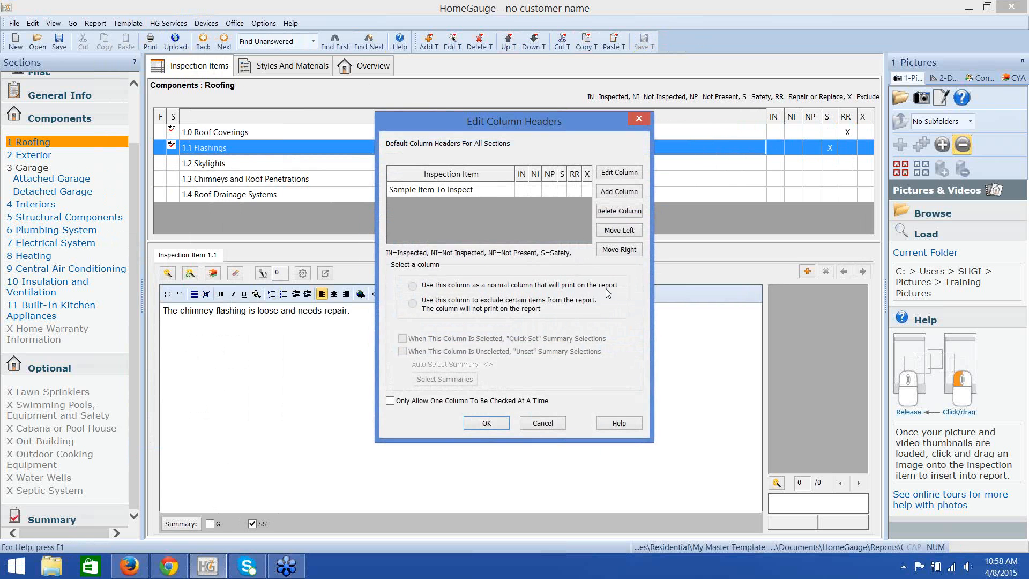
click(563, 190)
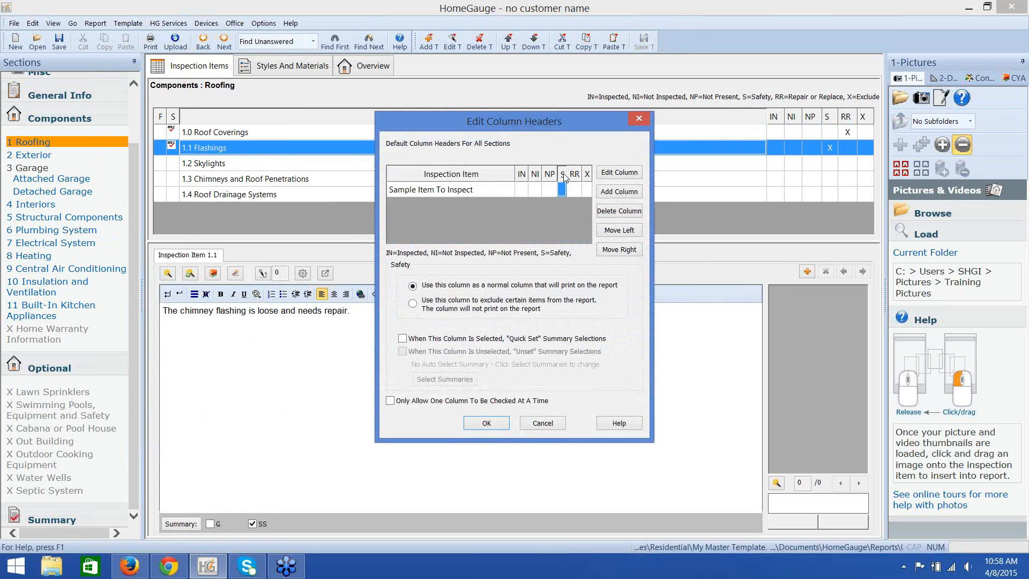
click(403, 341)
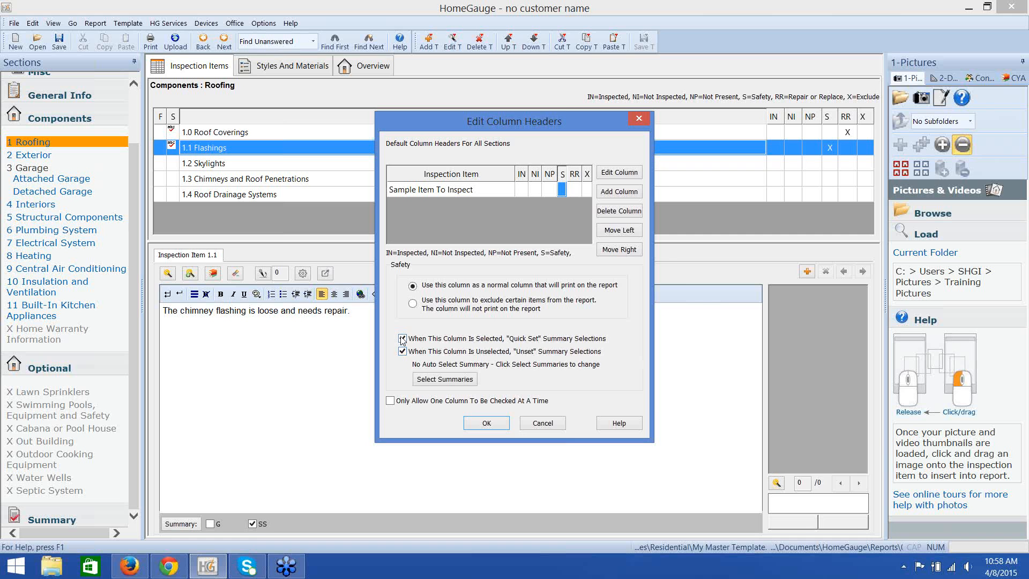
Set Safety Summary (SS) as the Safety column's automatic summary, confirm the header change and save the template.
click(435, 381)
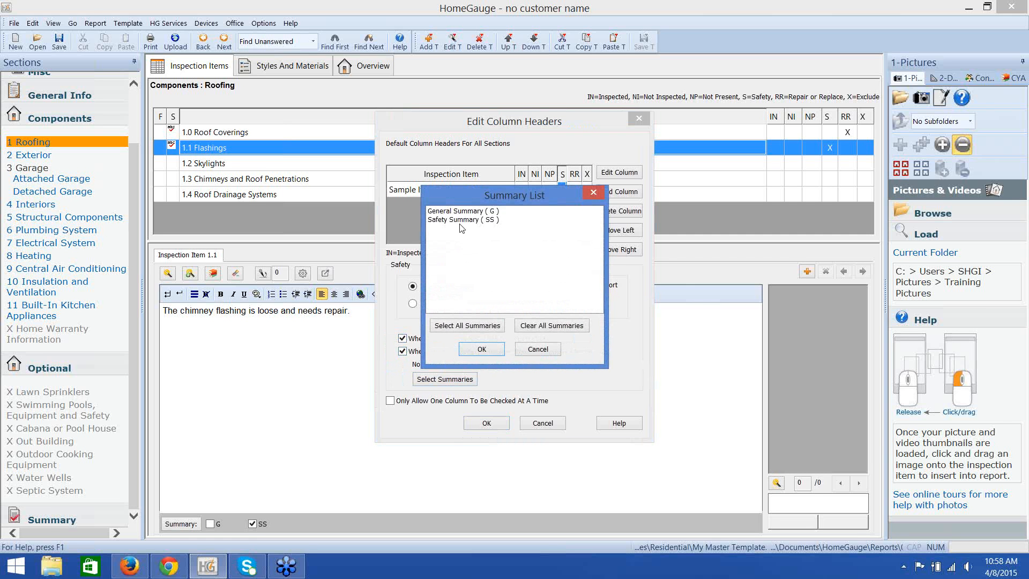
click(461, 221)
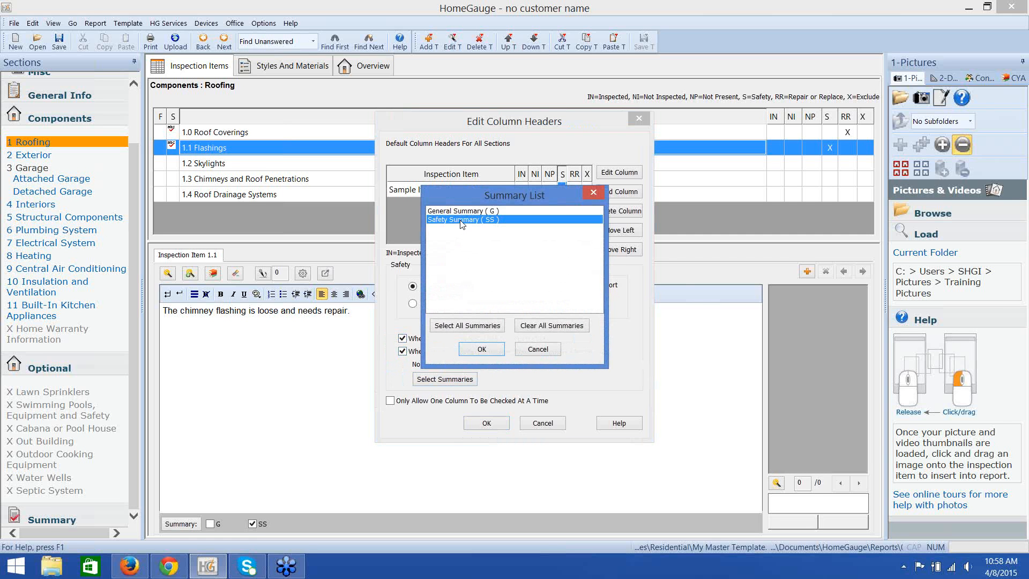
click(481, 349)
click(486, 422)
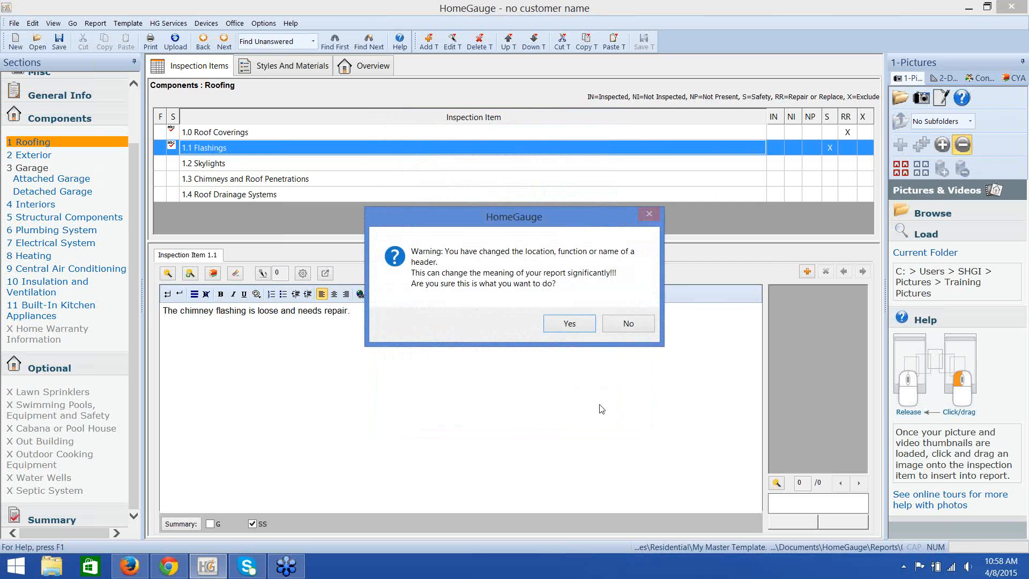
click(569, 323)
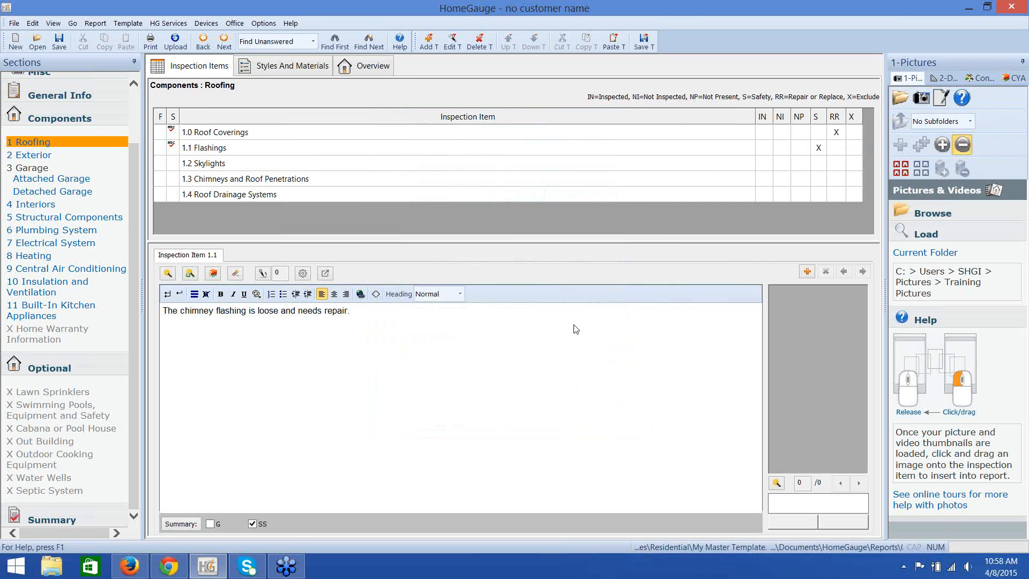
click(644, 40)
Clear and reapply the S rating on Roofing's Flashings item, and generate a print preview of the full report with pictures.
click(819, 148)
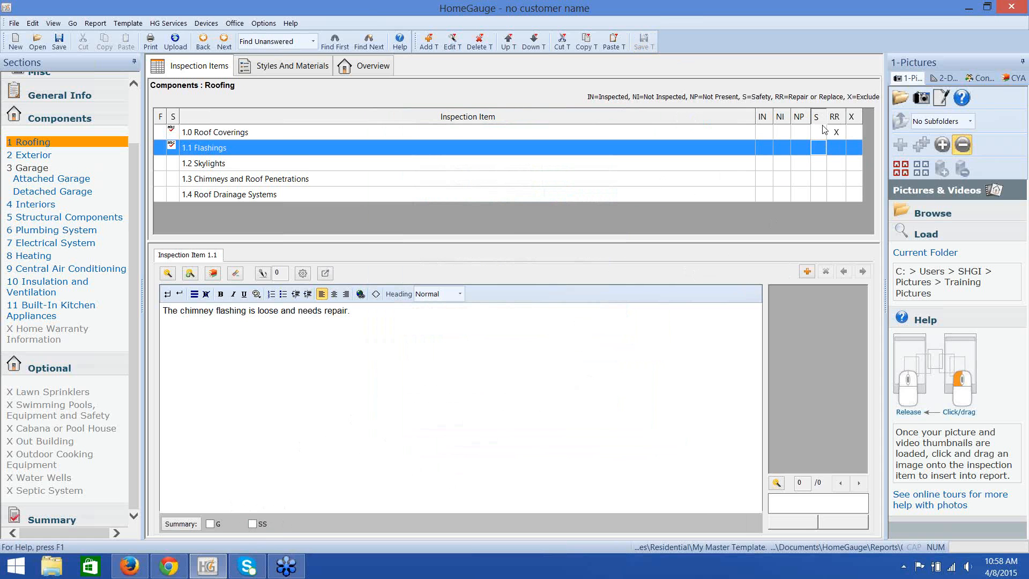
click(818, 147)
click(152, 43)
click(496, 331)
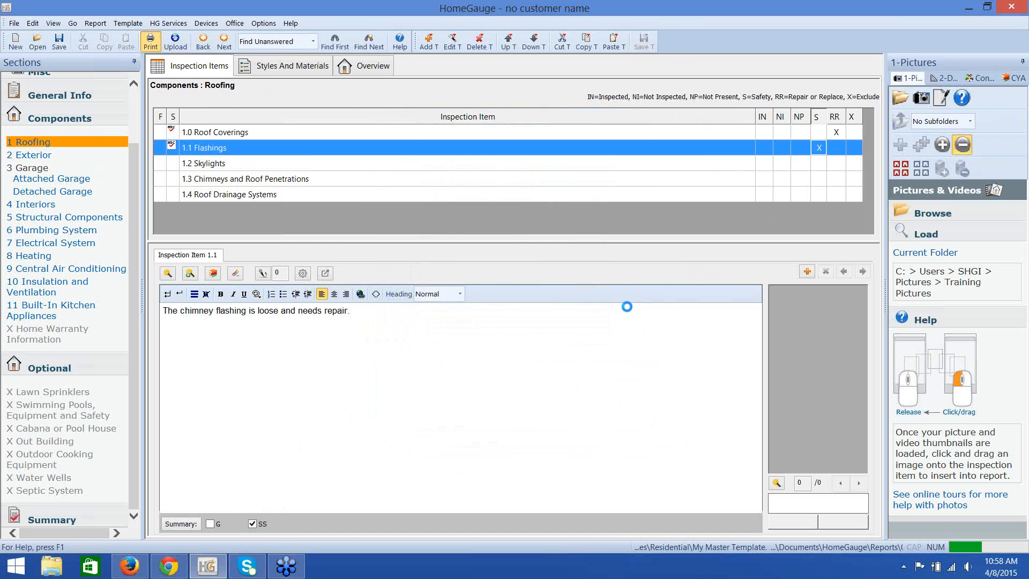
click(571, 446)
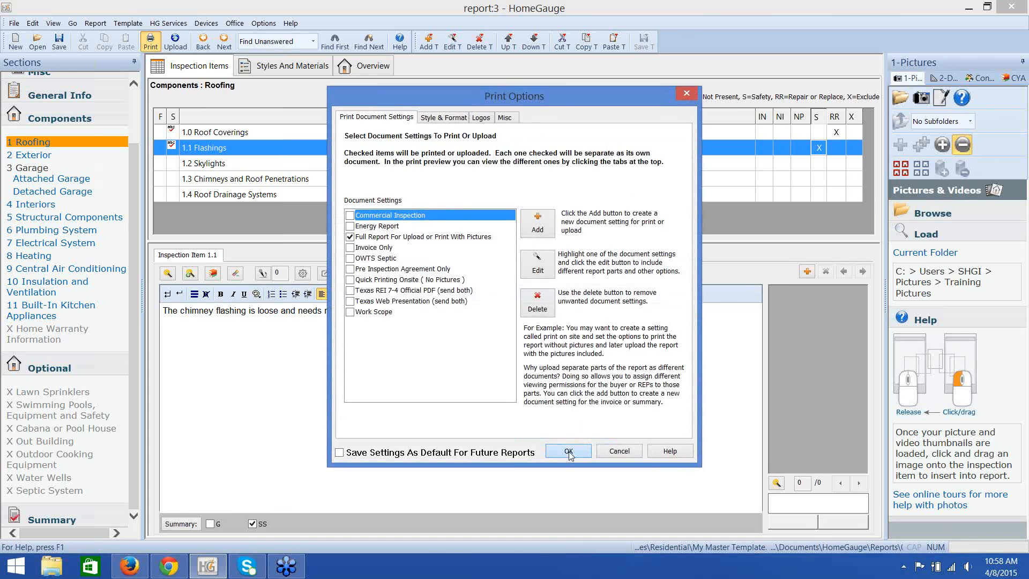
Look through the report preview, checking the comment colors in the Roofing section and the table of contents.
scroll(519, 406, down, 8)
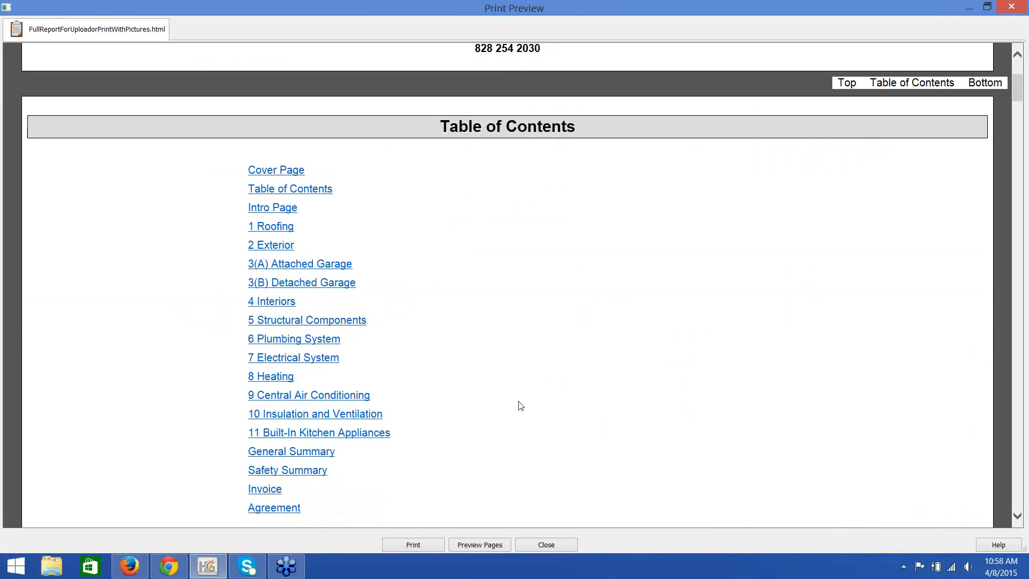
scroll(504, 281, down, 12)
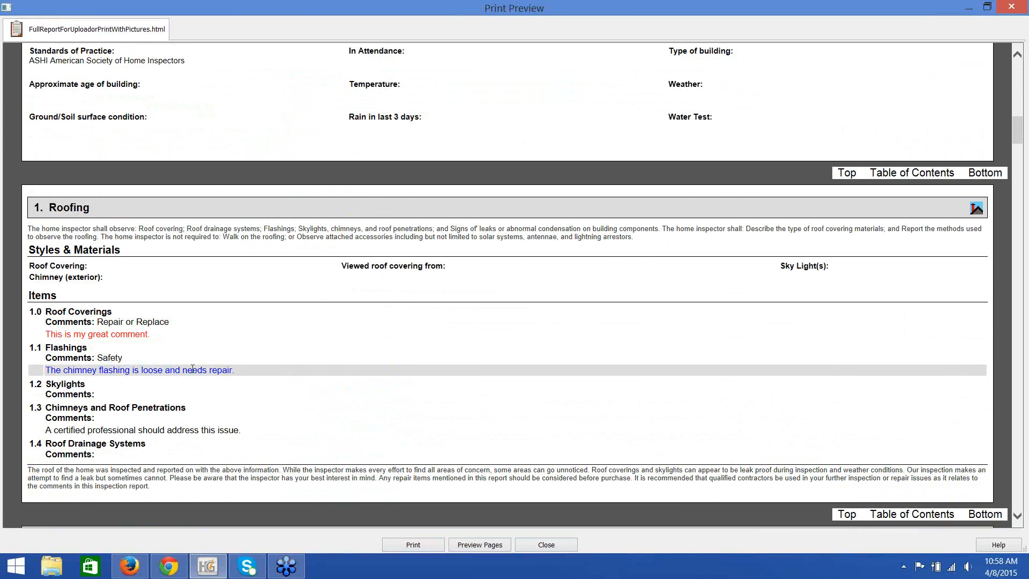
scroll(193, 371, down, 20)
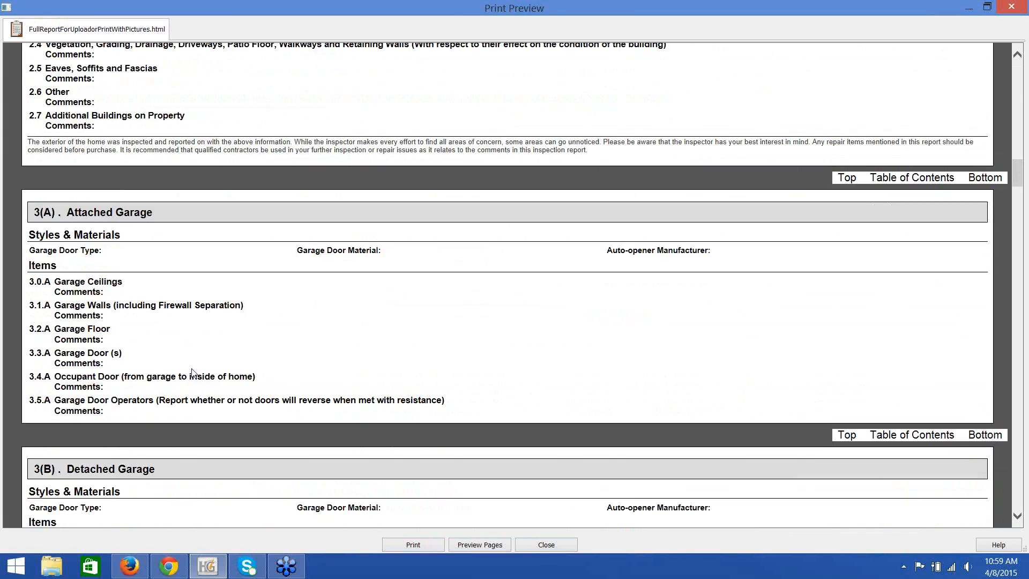
scroll(193, 373, down, 10)
scroll(211, 365, up, 18)
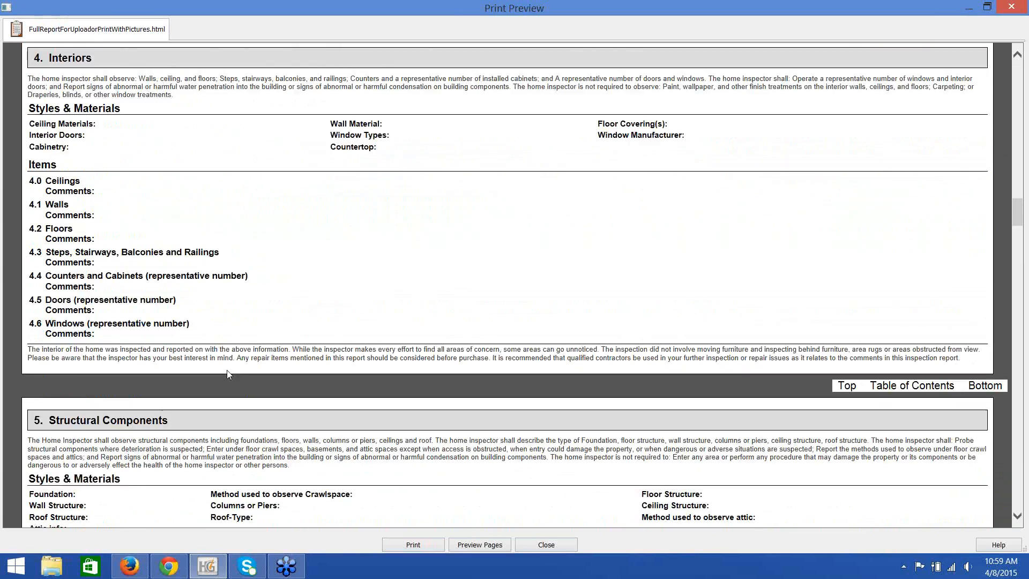
scroll(273, 327, up, 15)
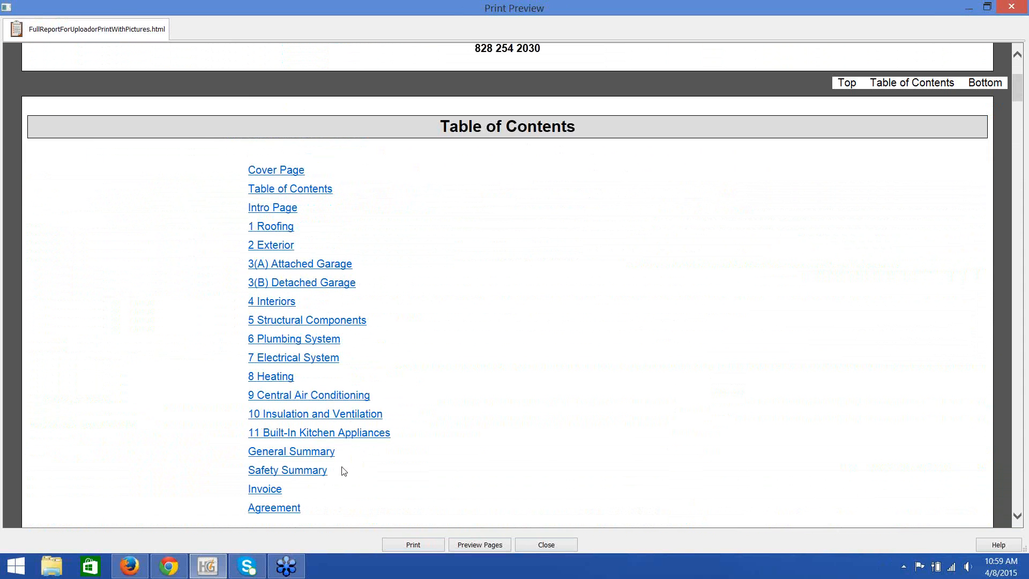
Check the General Summary and Safety Summary through the table of contents, and close the print preview.
click(300, 452)
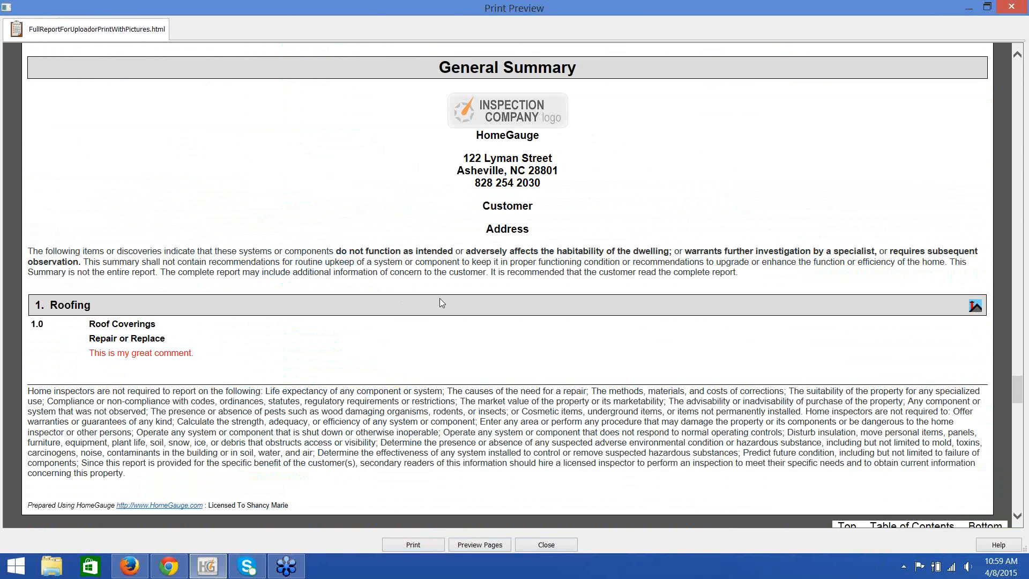
click(903, 527)
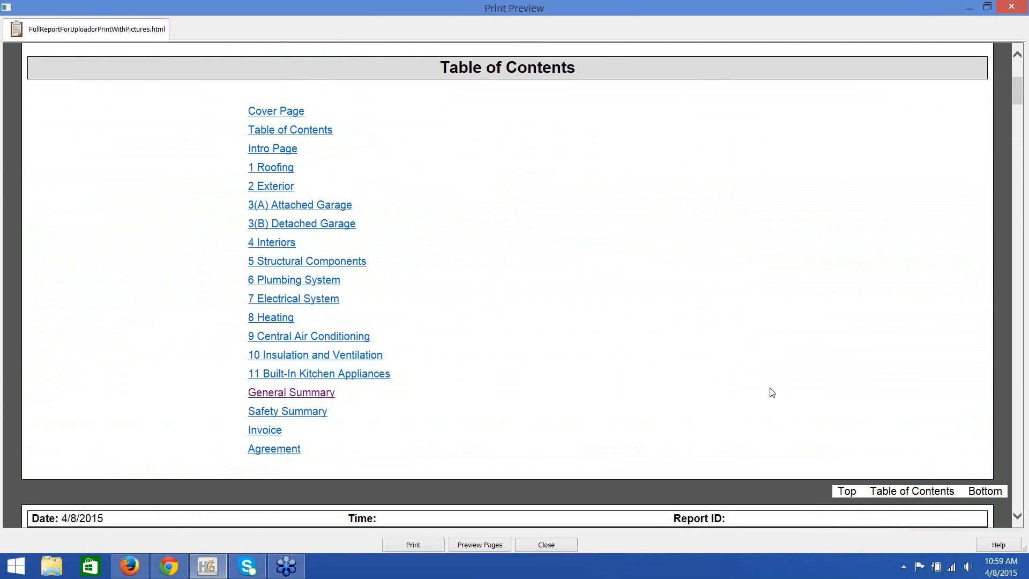
click(291, 413)
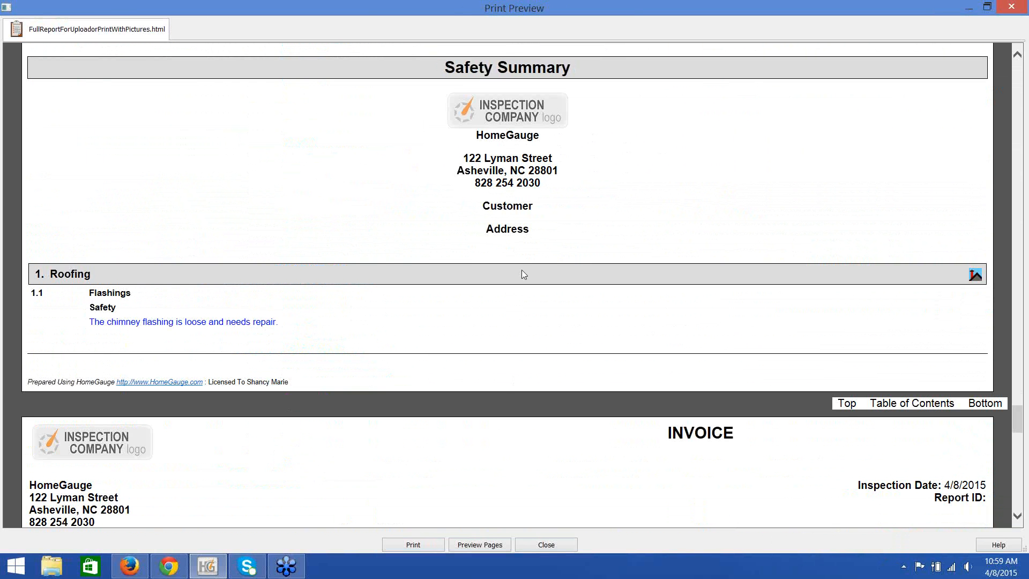
click(563, 545)
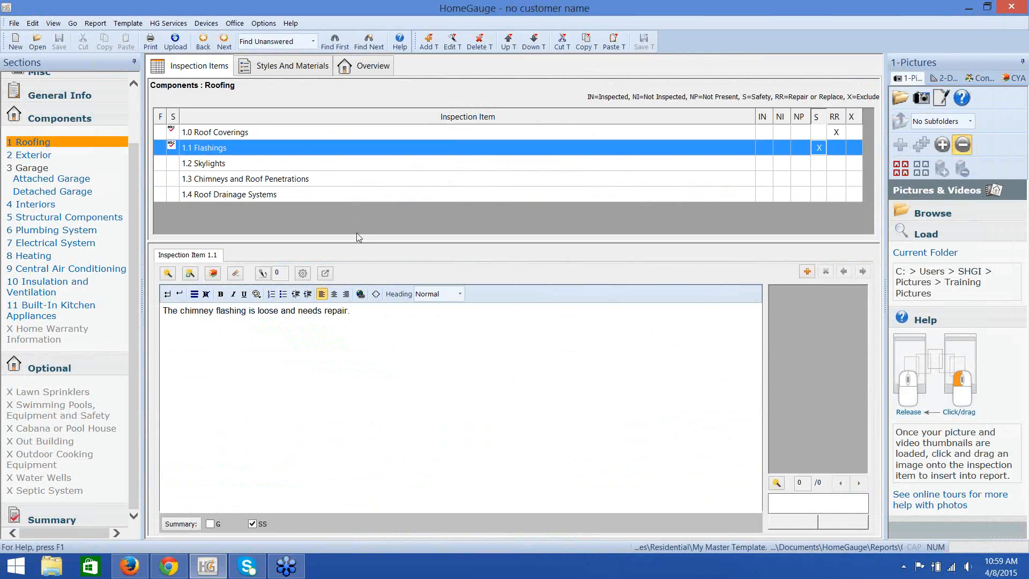
Open the "T&P piping need 6 inches" comment of Plumbing System's Hot Water Systems item for editing.
scroll(122, 217, up, 2)
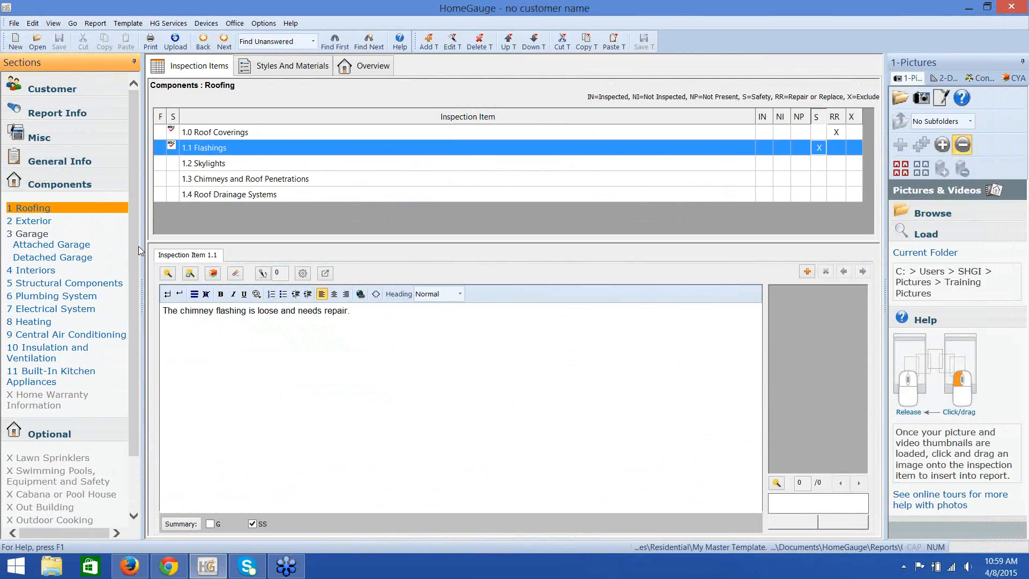
click(110, 296)
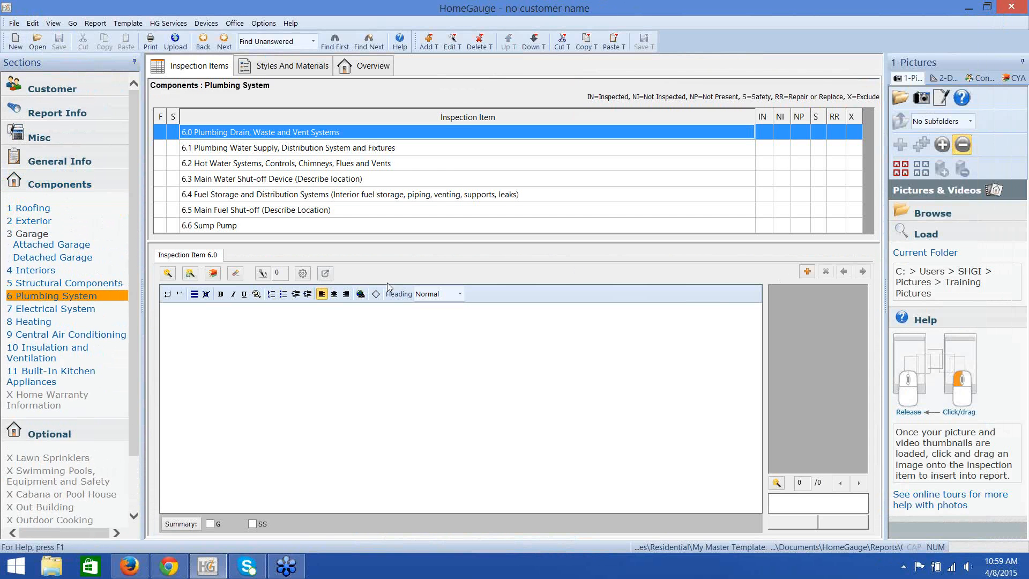
click(230, 168)
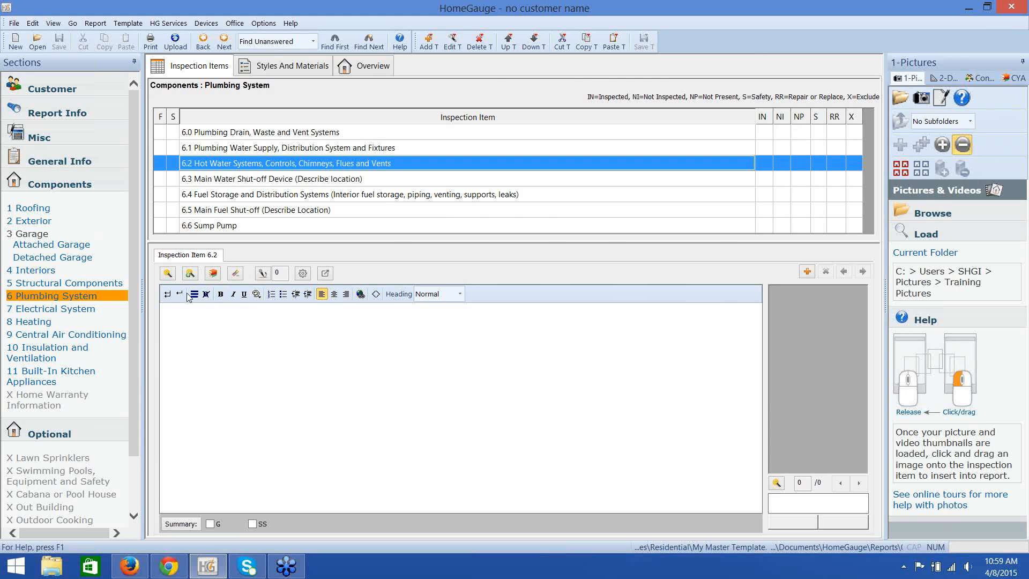
click(168, 274)
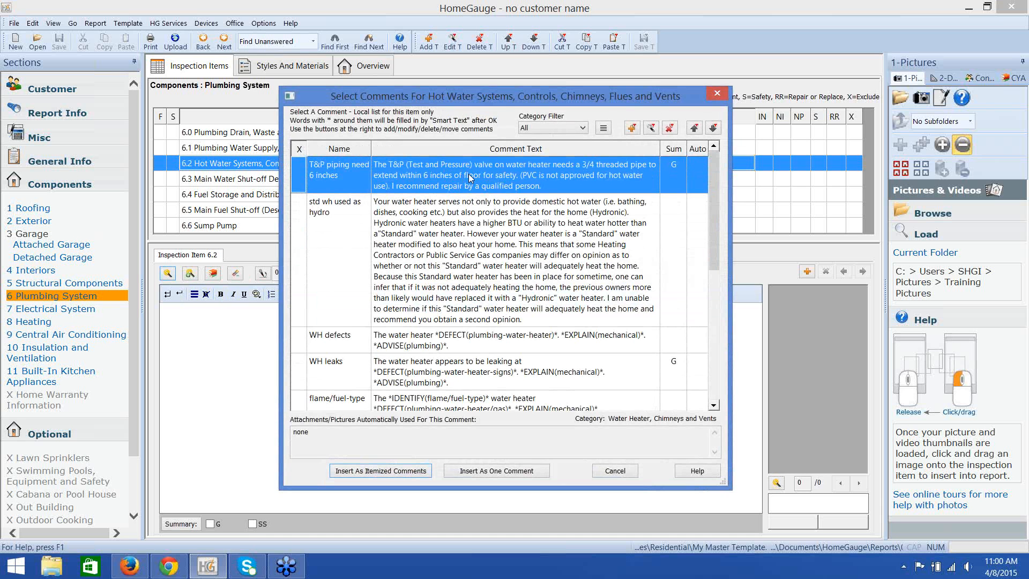
click(653, 129)
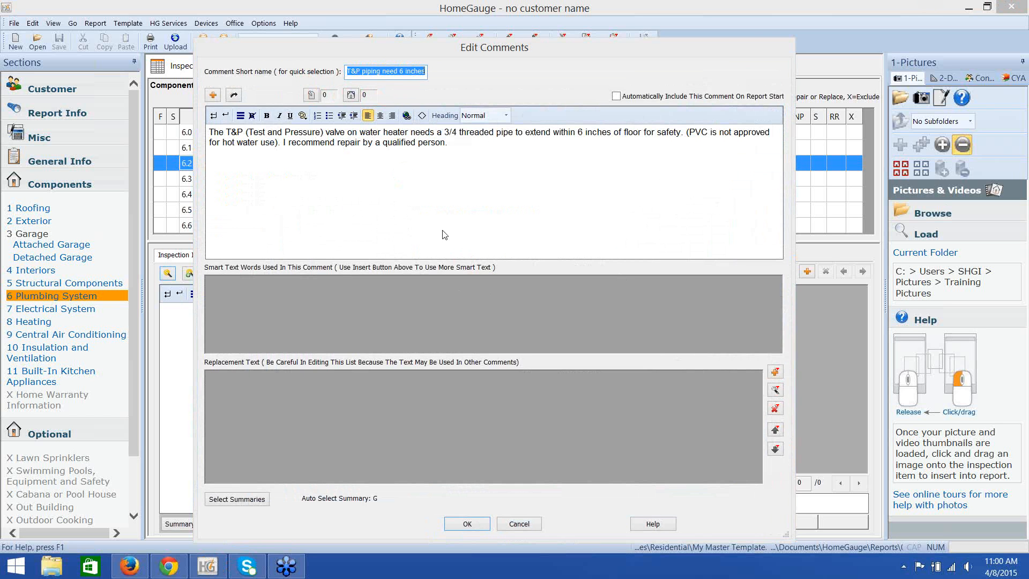
Begin adding a picture attachment to the comment, browsing to Documents > HomeGauge > Drawings > Plumbing.
click(351, 94)
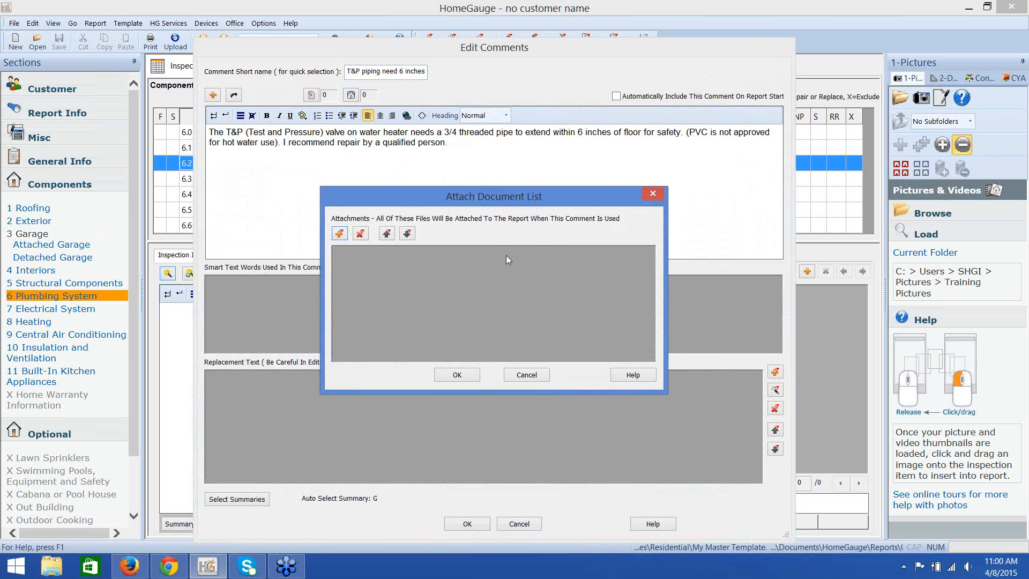
click(340, 235)
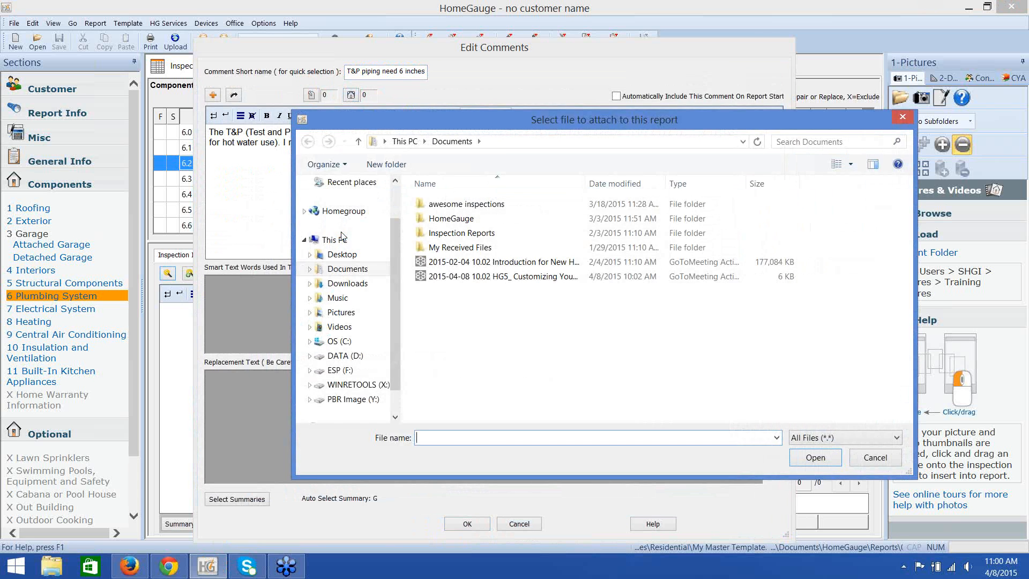
drag(500, 121, 454, 66)
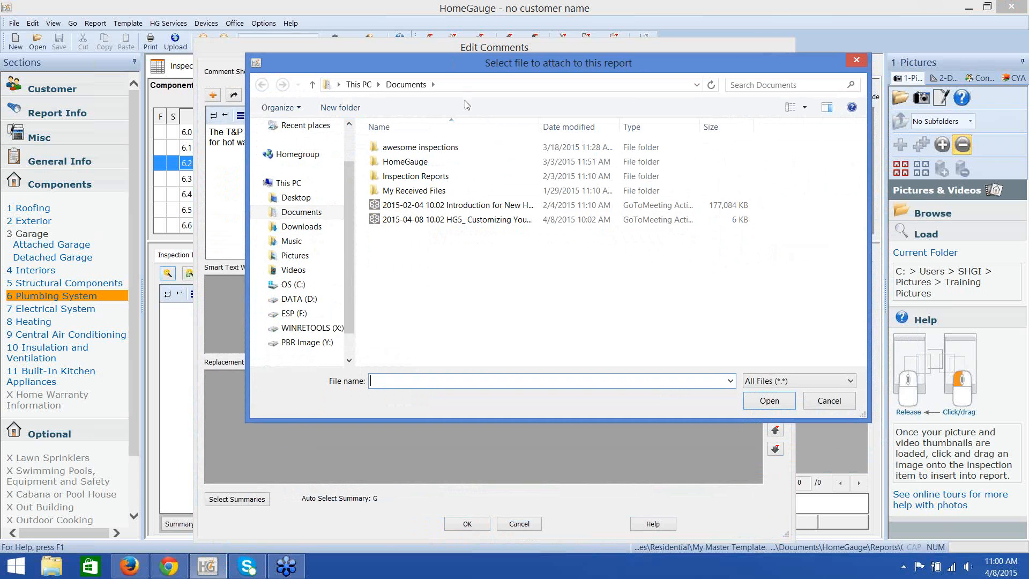
double_click(406, 161)
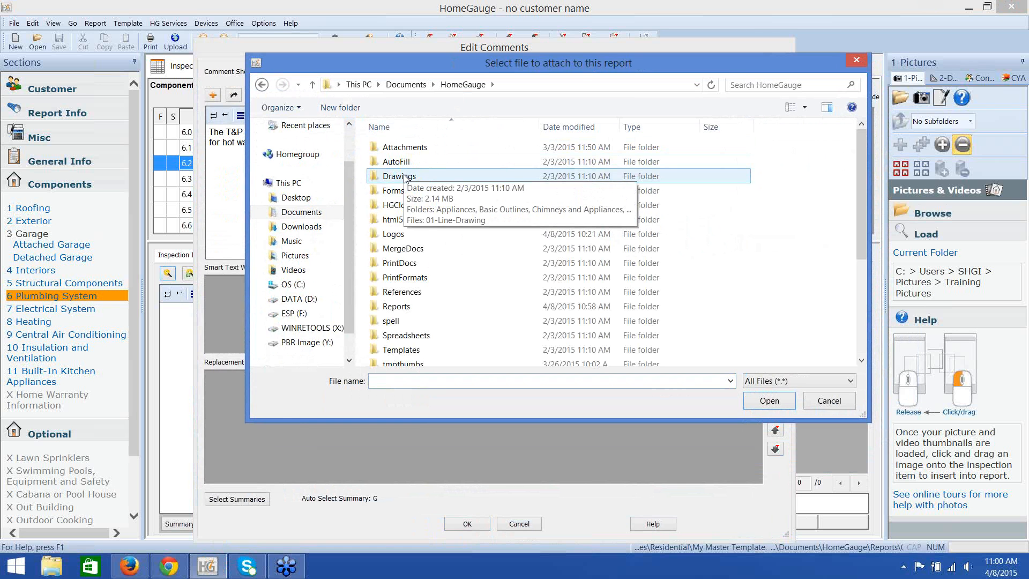
double_click(399, 176)
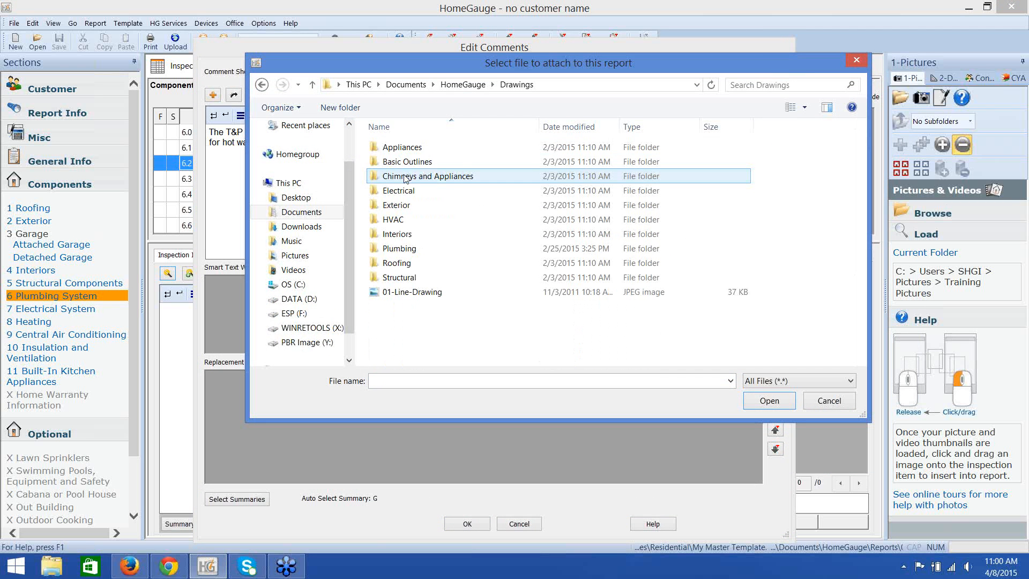
double_click(408, 248)
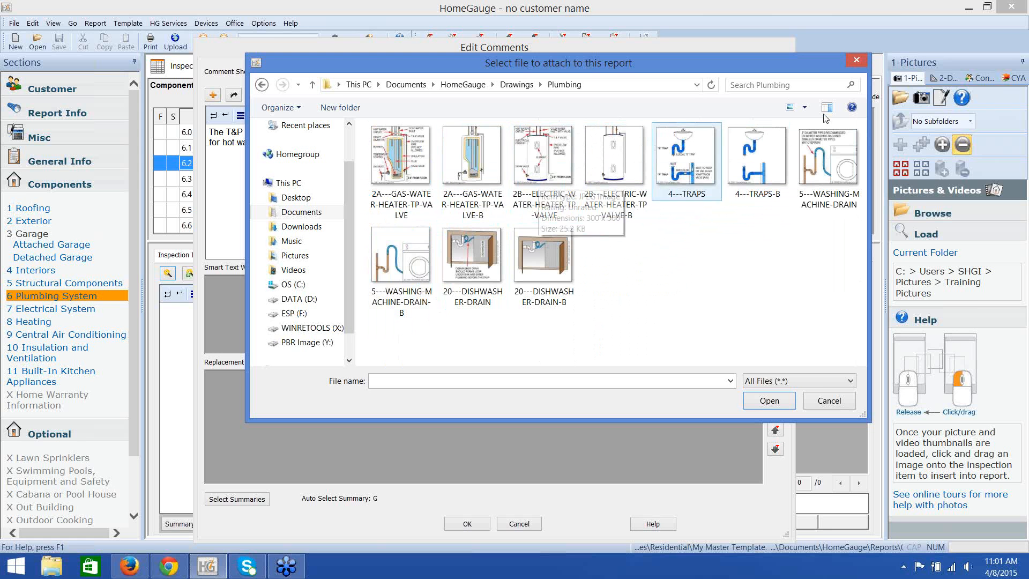
Enlarge the drawing thumbnails and the file dialog, and choose the 2A---GAS-WATER-HEATER-TP-VALVE drawing as the attachment.
click(806, 108)
click(852, 79)
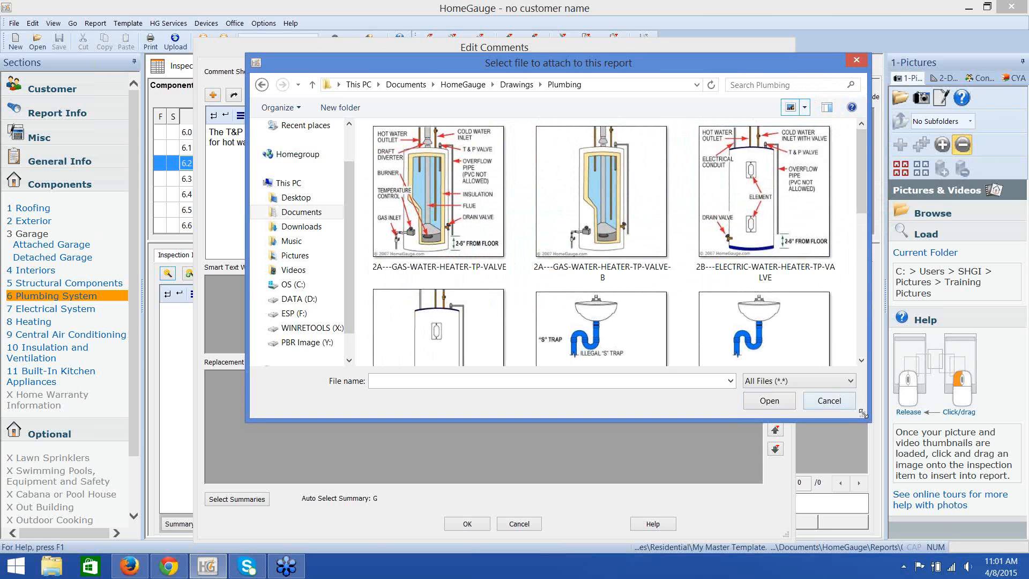
drag(863, 414, 956, 544)
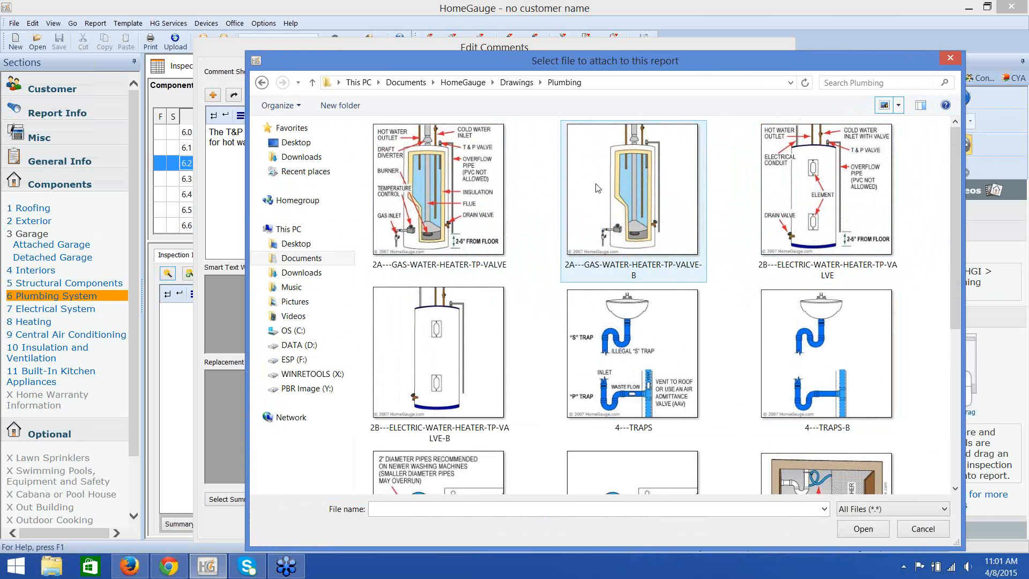
click(454, 191)
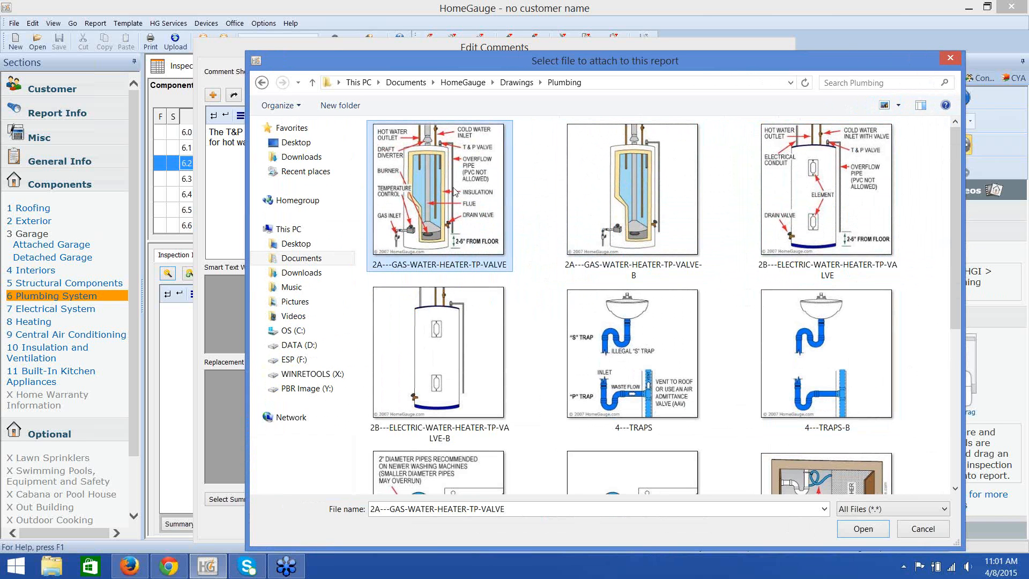
click(863, 529)
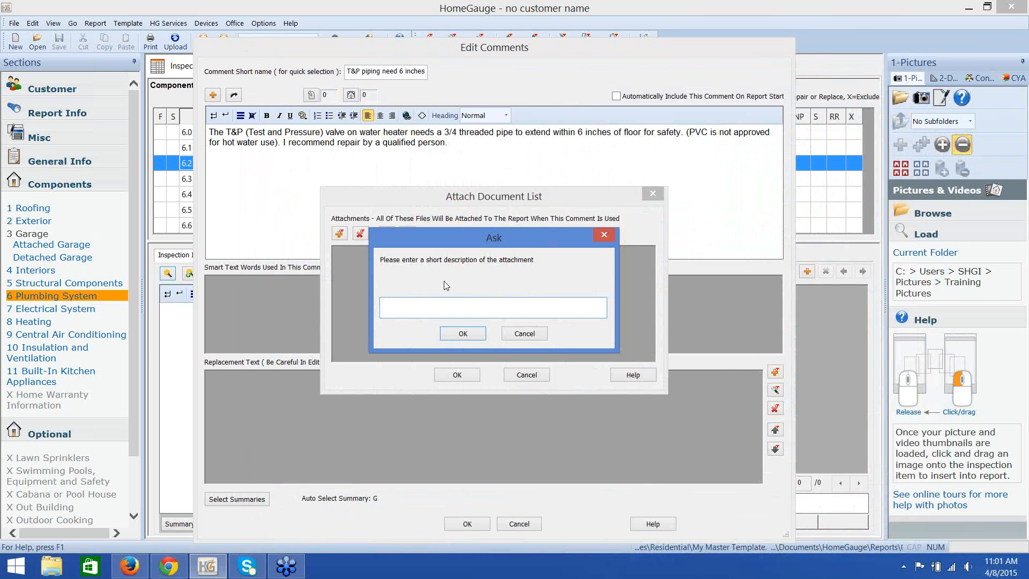
Describe the attachment as "tp", confirm the attachment list and save the edited comment.
text(tp)
click(463, 334)
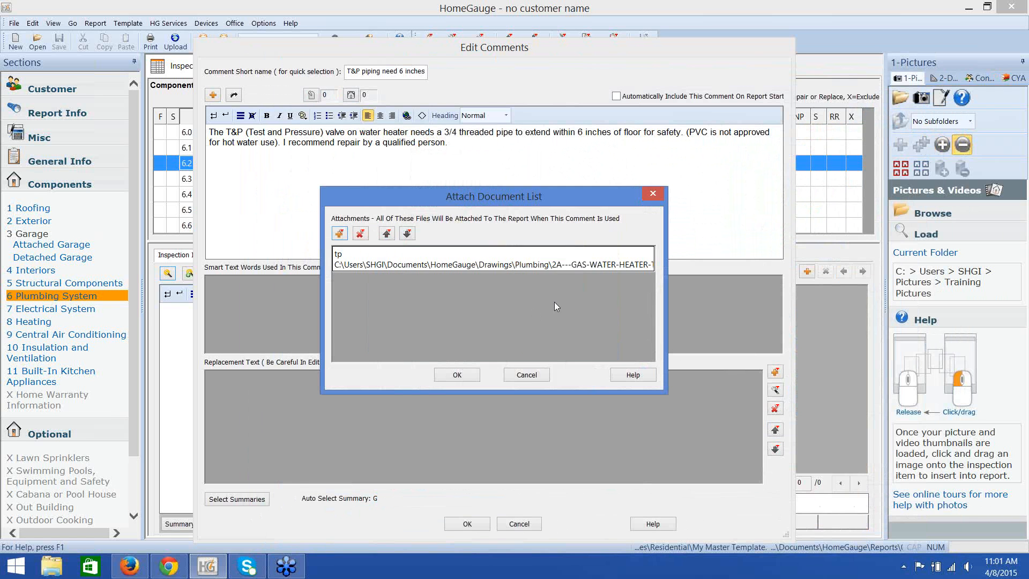
click(481, 259)
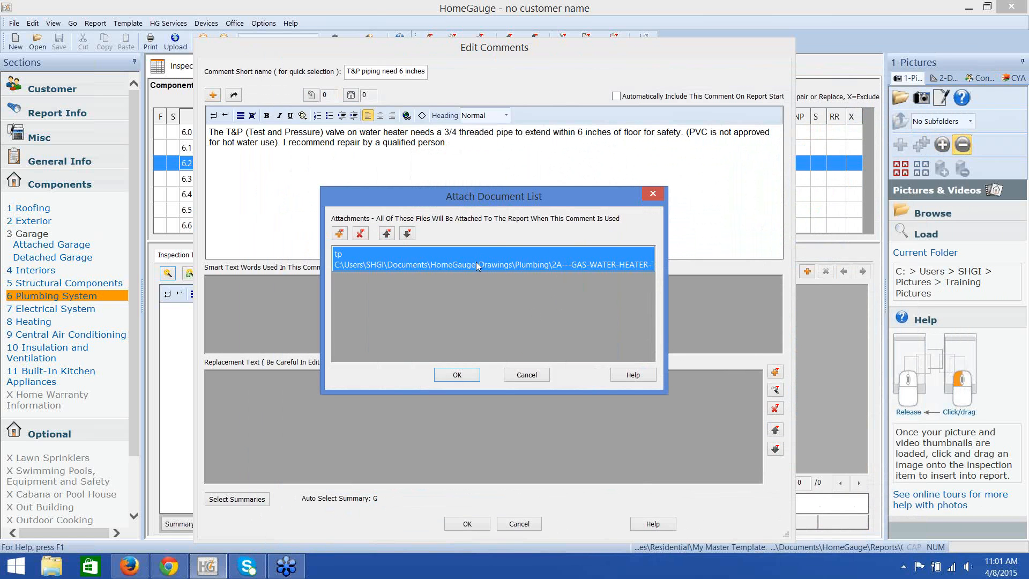
click(457, 373)
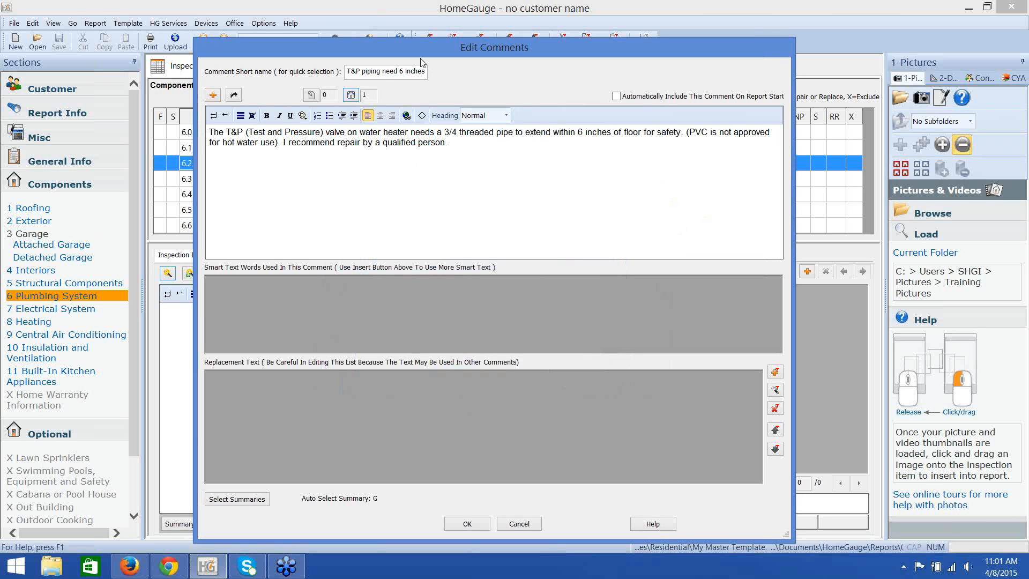
double_click(370, 96)
click(467, 524)
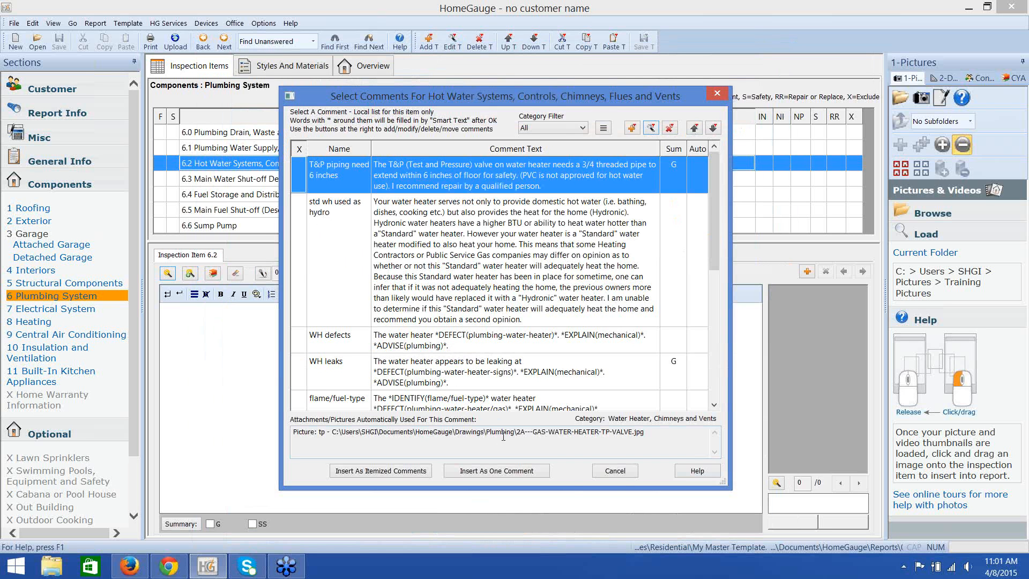
Check the picture path attached to the T&P piping comment, mark that comment and insert it as one comment.
drag(649, 431, 292, 435)
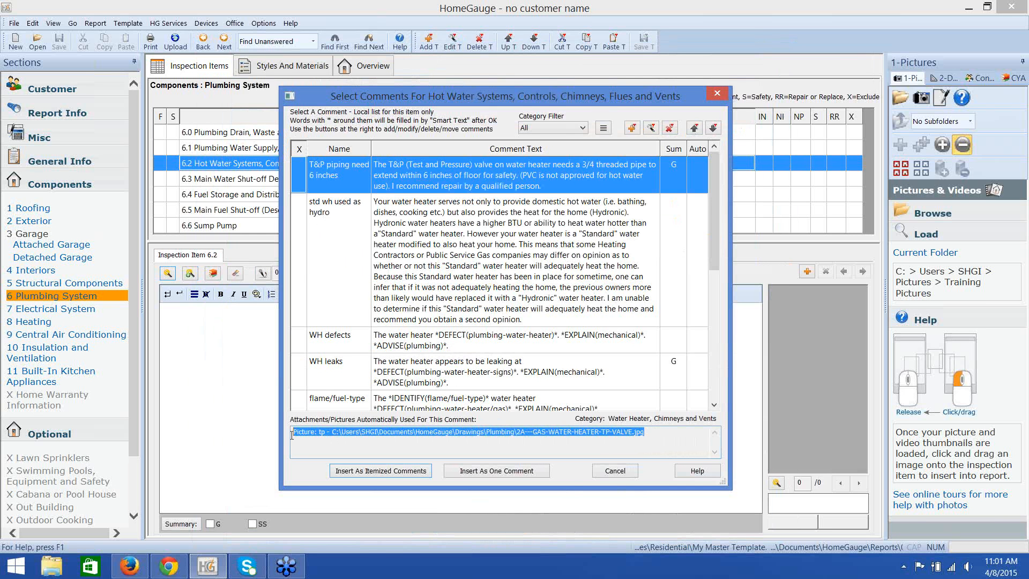
click(404, 437)
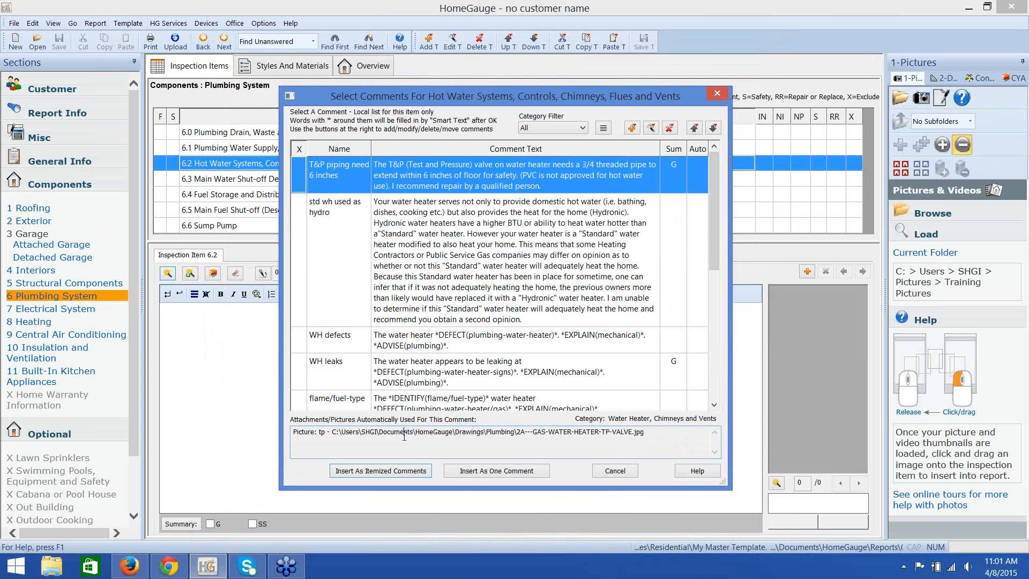
click(300, 170)
click(496, 471)
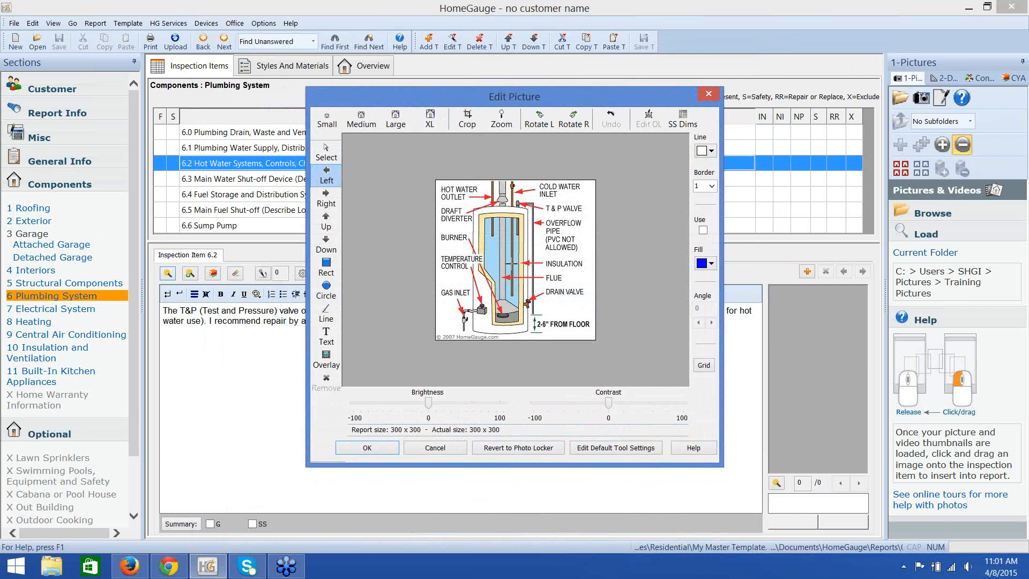
Circle the "2-6" FROM FLOOR" note on the water heater drawing, accept the picture edit and save the template.
click(326, 289)
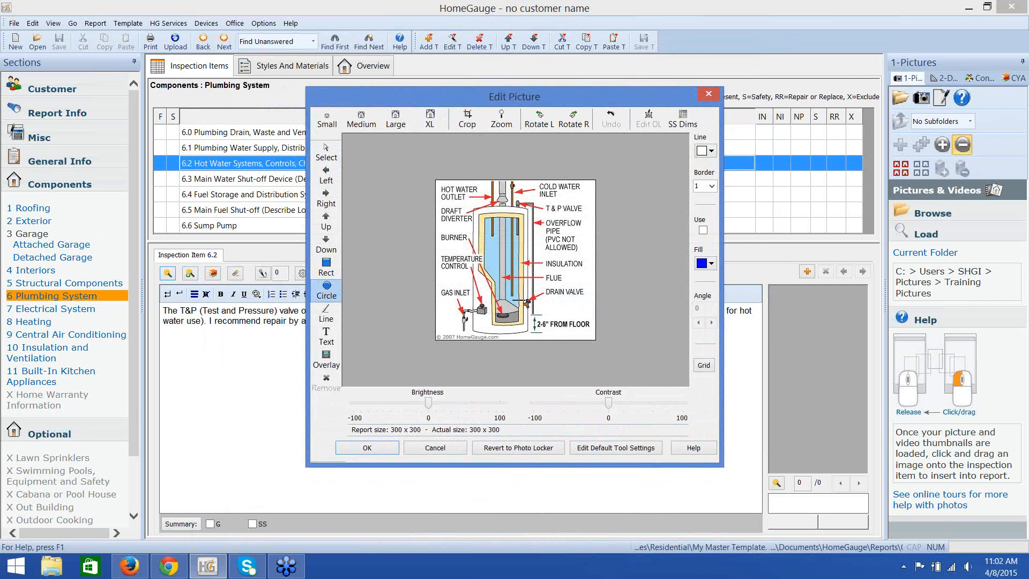
drag(518, 300, 561, 338)
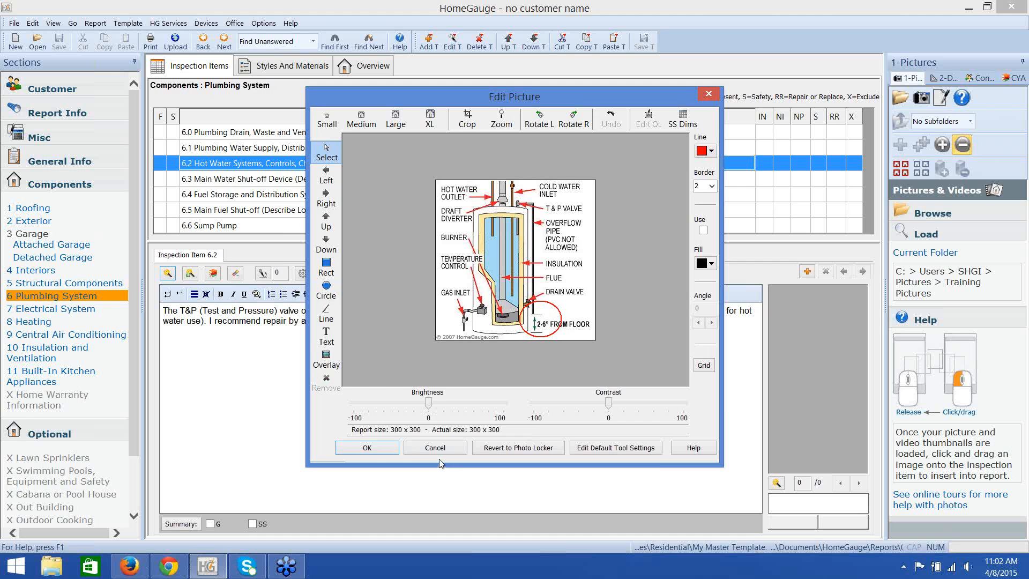
click(390, 450)
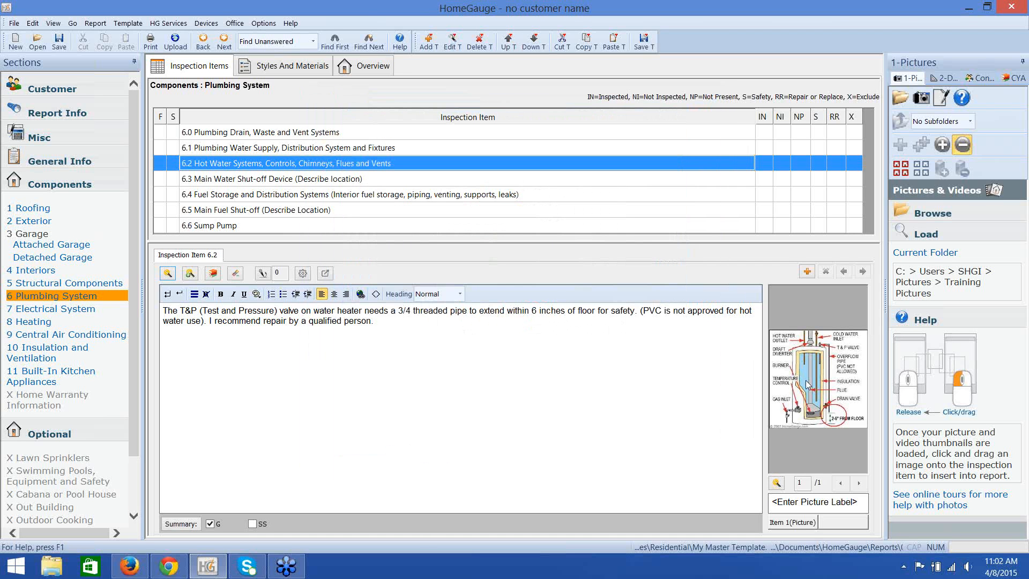
click(645, 41)
Open the Inspector Info page of the Misc section and place the cursor in the inspector notes field.
click(73, 138)
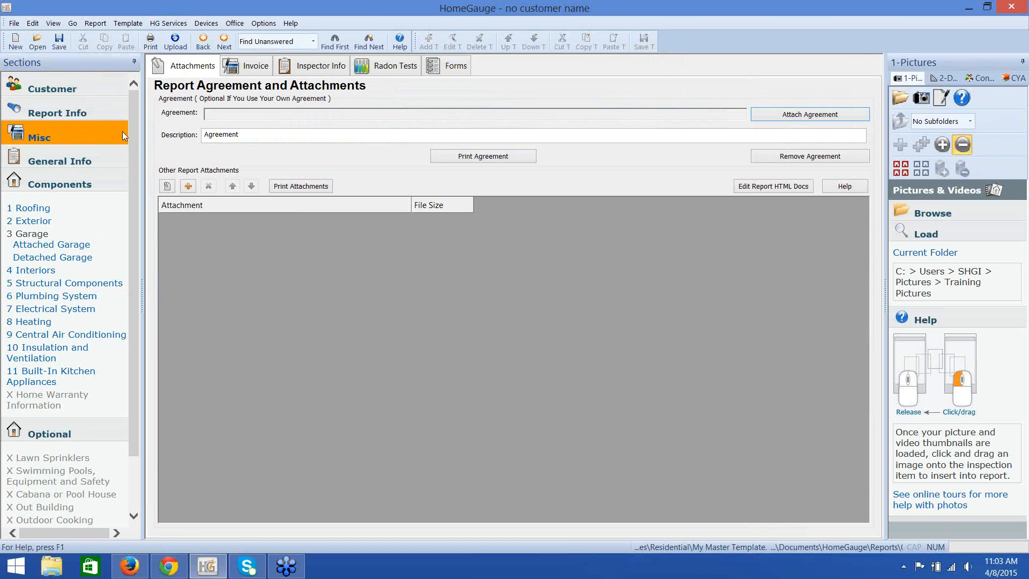
click(316, 70)
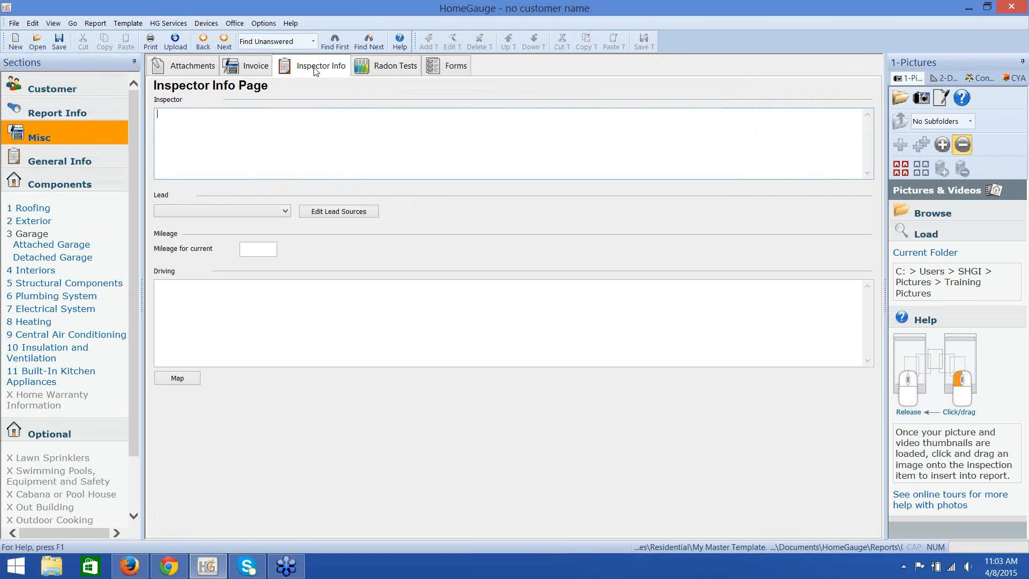
click(318, 134)
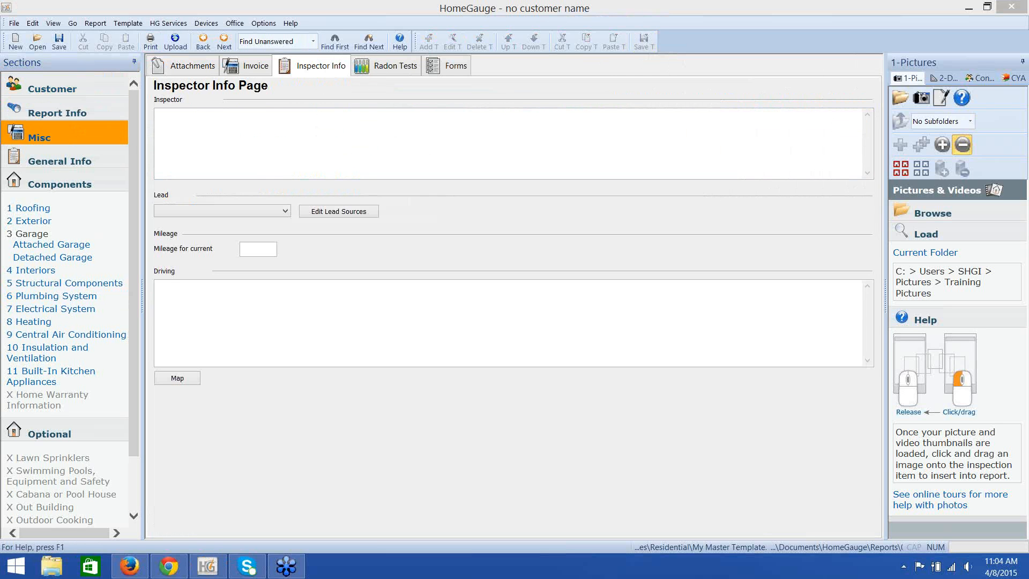
click(484, 119)
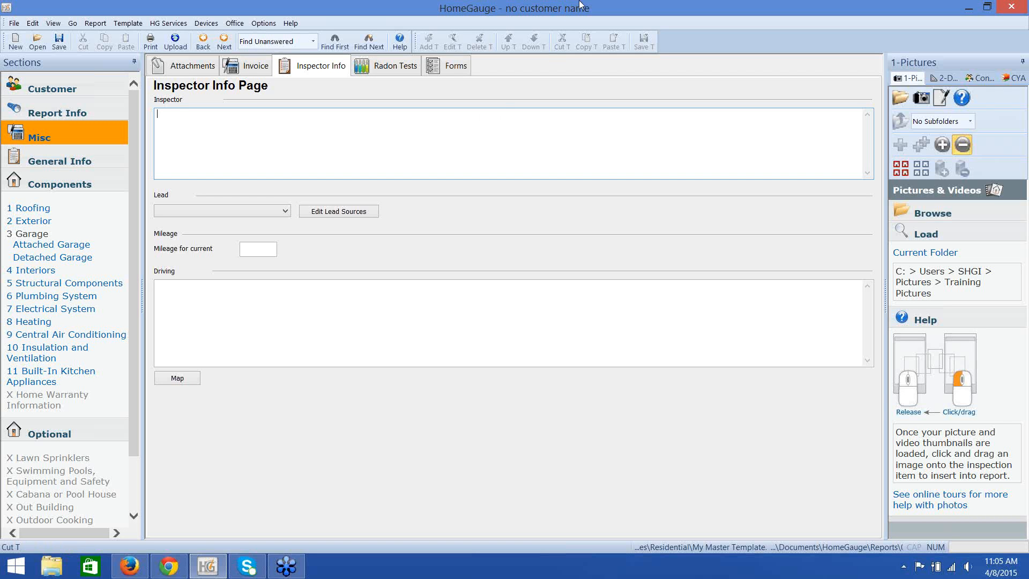
Adjust the computer's speaker volume, muting and unmuting the sound before lowering the level.
click(968, 566)
drag(968, 452, 970, 438)
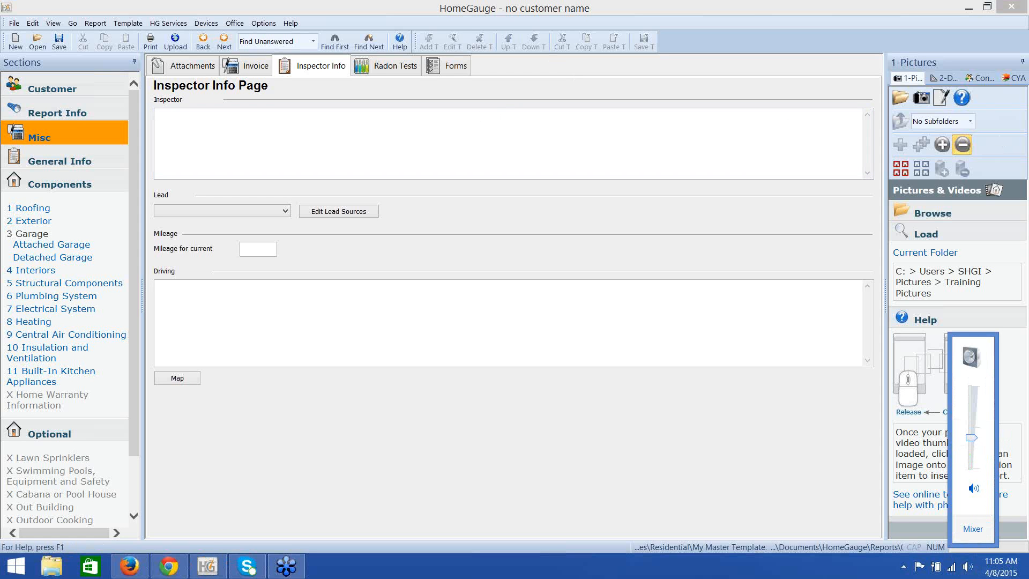
key(Escape)
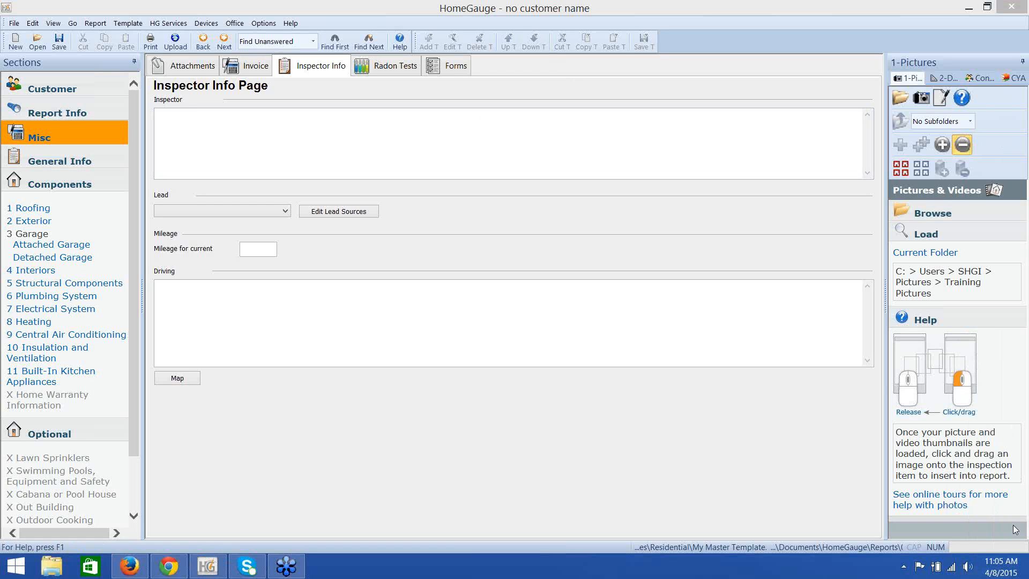
click(967, 566)
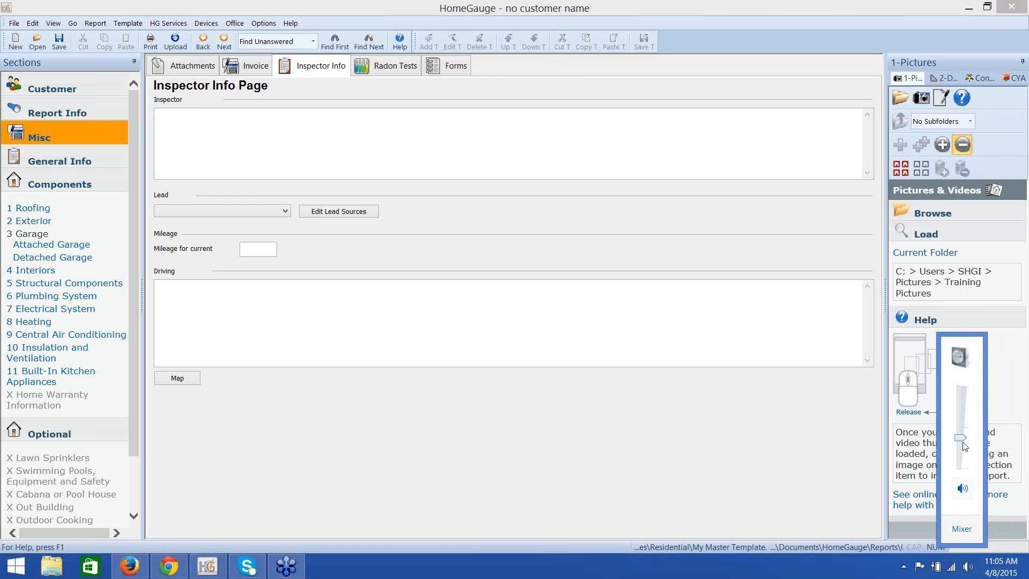
mouse_move(964, 438)
mouse_down()
mouse_move(963, 402)
mouse_move(963, 421)
mouse_up()
click(963, 488)
click(909, 568)
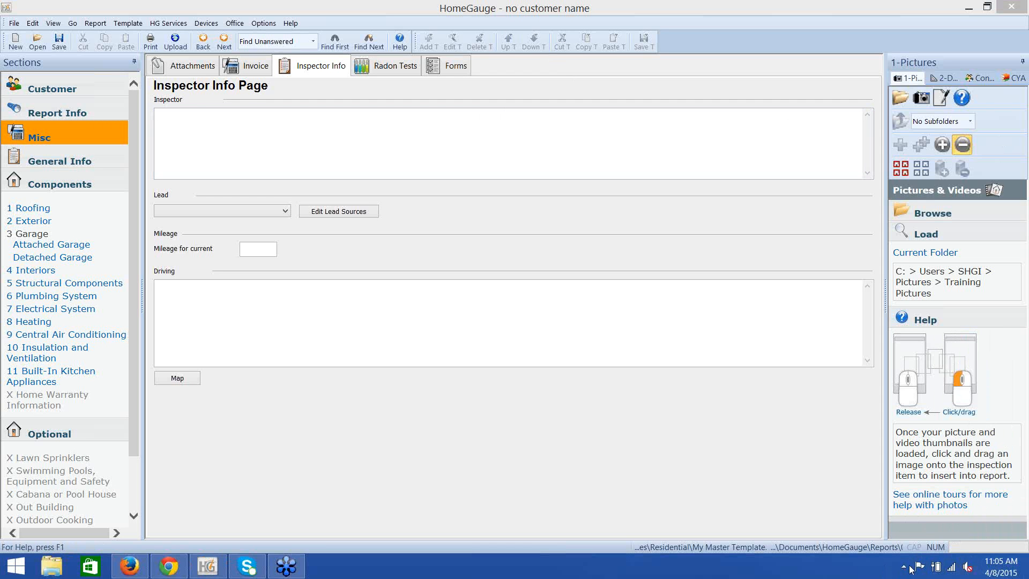
click(968, 566)
click(971, 489)
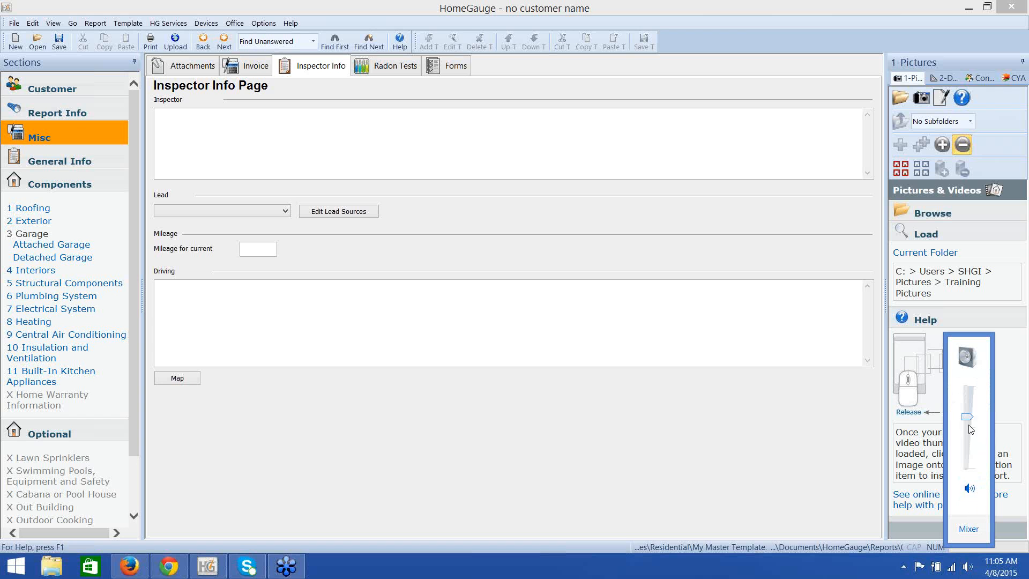
drag(968, 417, 970, 449)
View the General Info section and open the Roofing component.
click(71, 160)
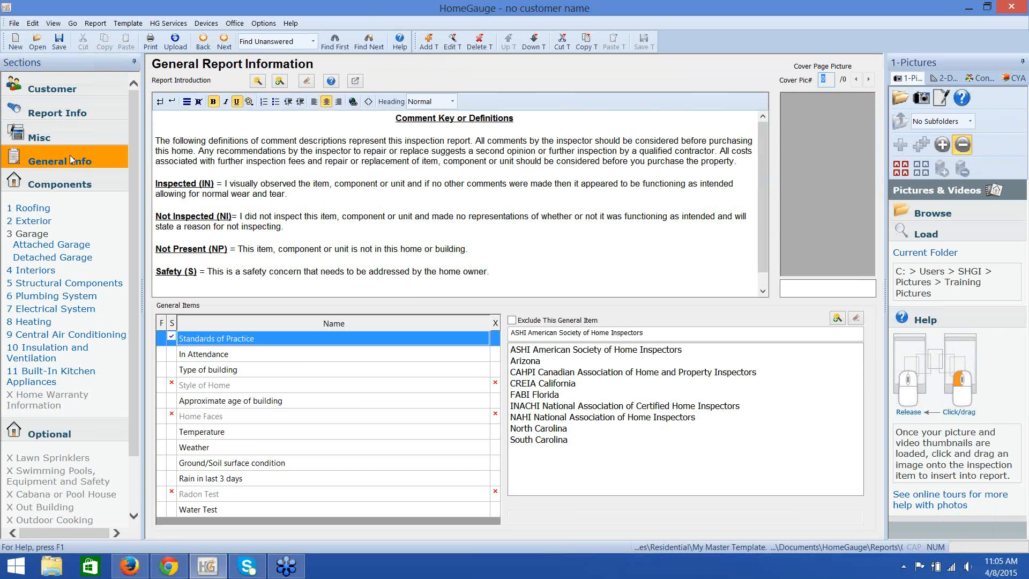
click(43, 212)
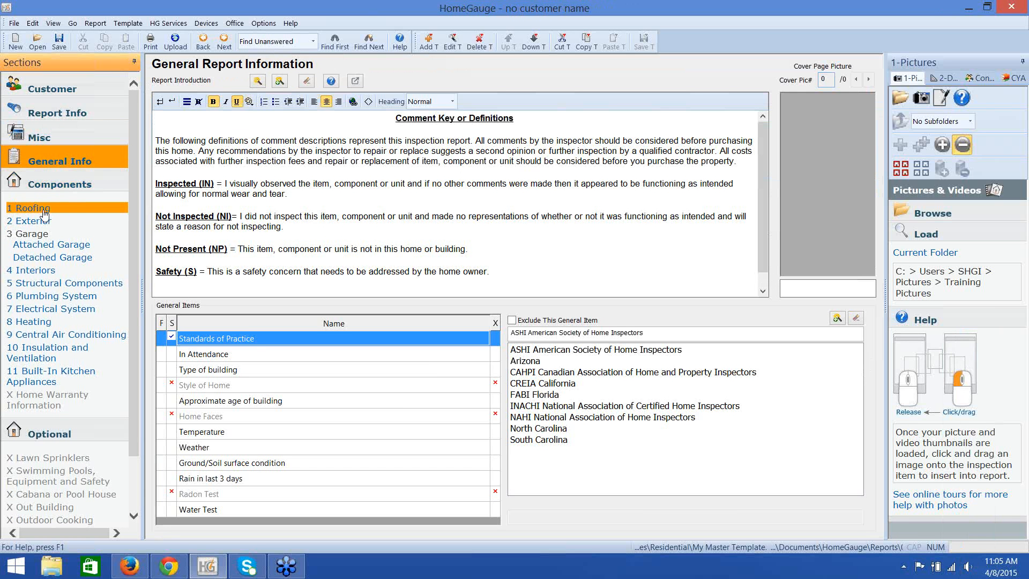